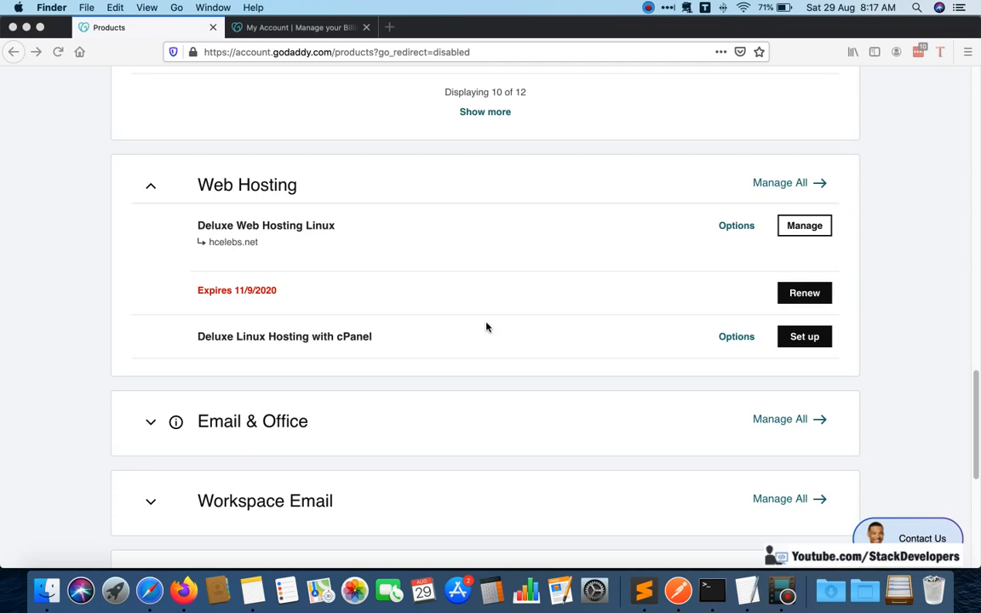
View the account menu containing the My Products link at the start of the products page, and close it again.
{"action": "scroll", "coordinate": [602, 280], "scroll_direction": "up", "scroll_amount": 2}
{"action": "scroll", "coordinate": [602, 280], "scroll_direction": "up", "scroll_amount": 15}
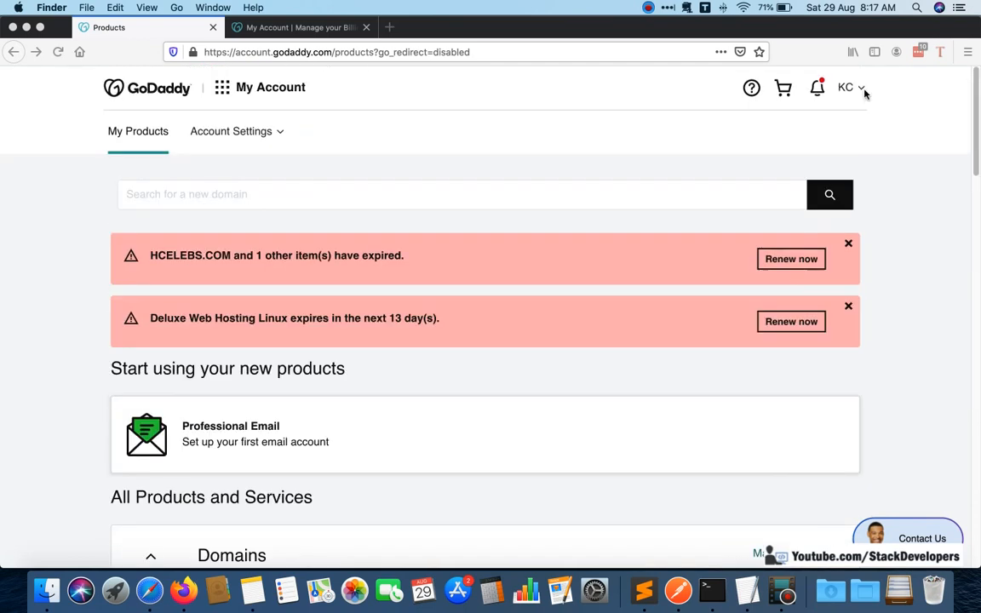
{"action": "left_click", "coordinate": [860, 90]}
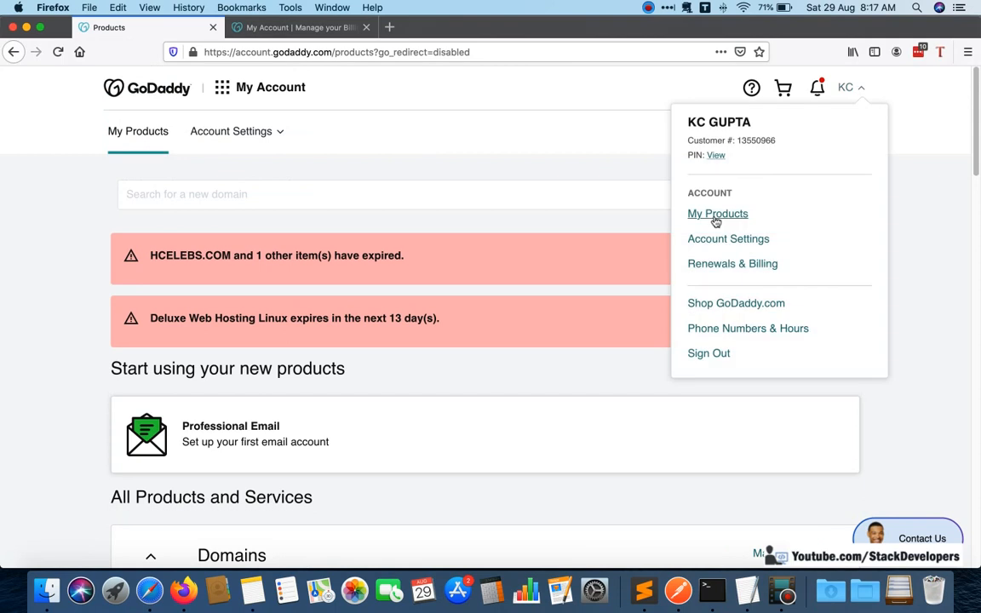
{"action": "left_click", "coordinate": [908, 258]}
Examine the Domains and Web Hosting sections on the products page, looking through the owned domains and hosting plans.
{"action": "scroll", "coordinate": [907, 259], "scroll_direction": "down", "scroll_amount": 15}
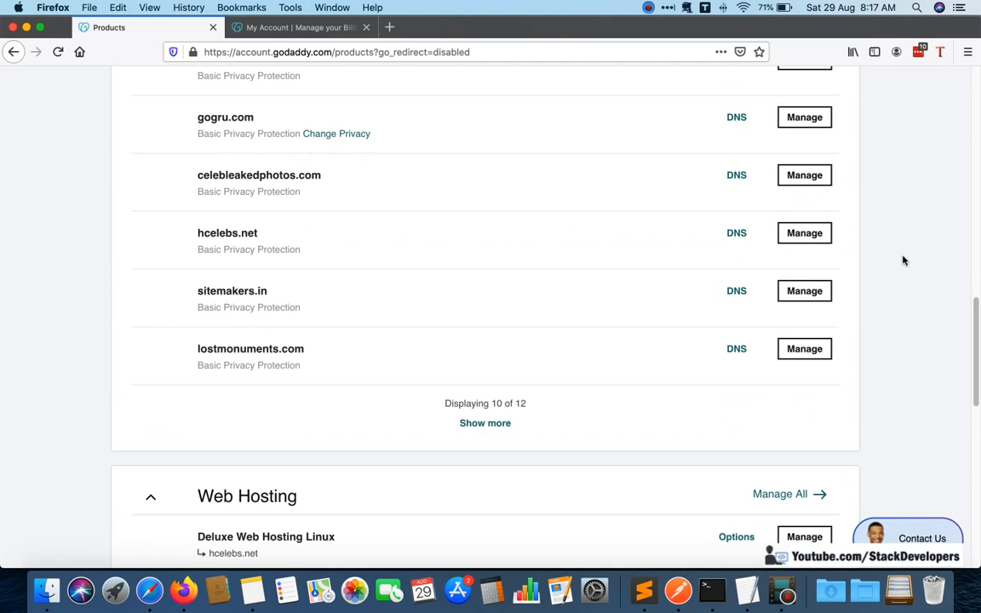
{"action": "scroll", "coordinate": [372, 388], "scroll_direction": "down", "scroll_amount": 3}
{"action": "scroll", "coordinate": [372, 387], "scroll_direction": "down", "scroll_amount": 1}
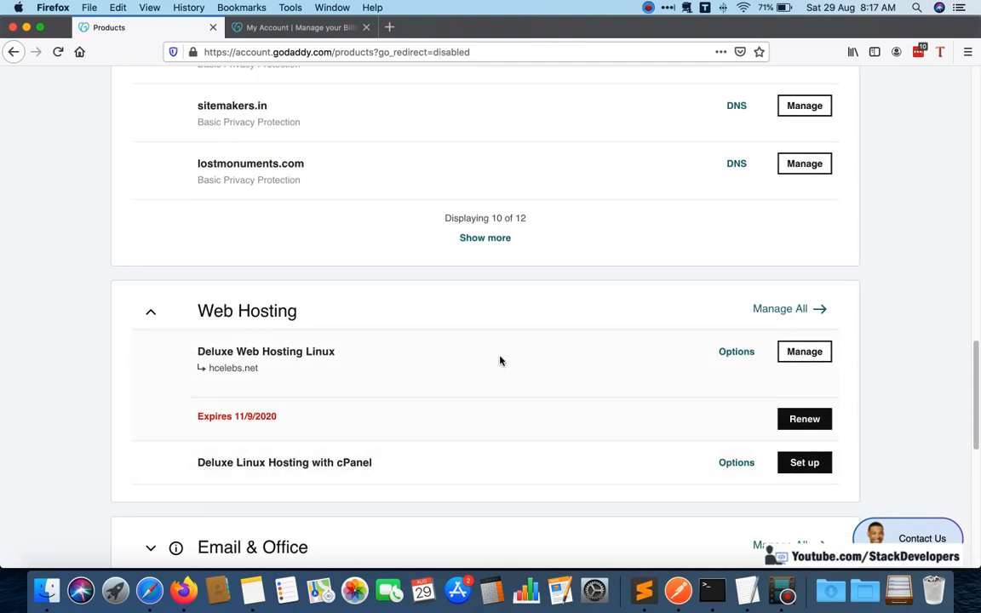
{"action": "scroll", "coordinate": [499, 357], "scroll_direction": "up", "scroll_amount": 12}
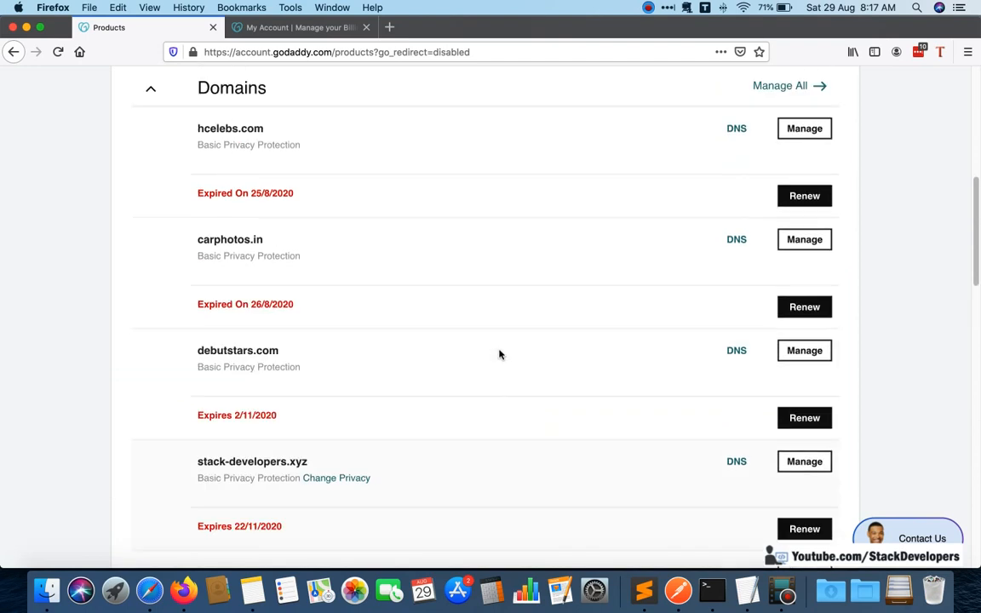
{"action": "scroll", "coordinate": [500, 354], "scroll_direction": "down", "scroll_amount": 12}
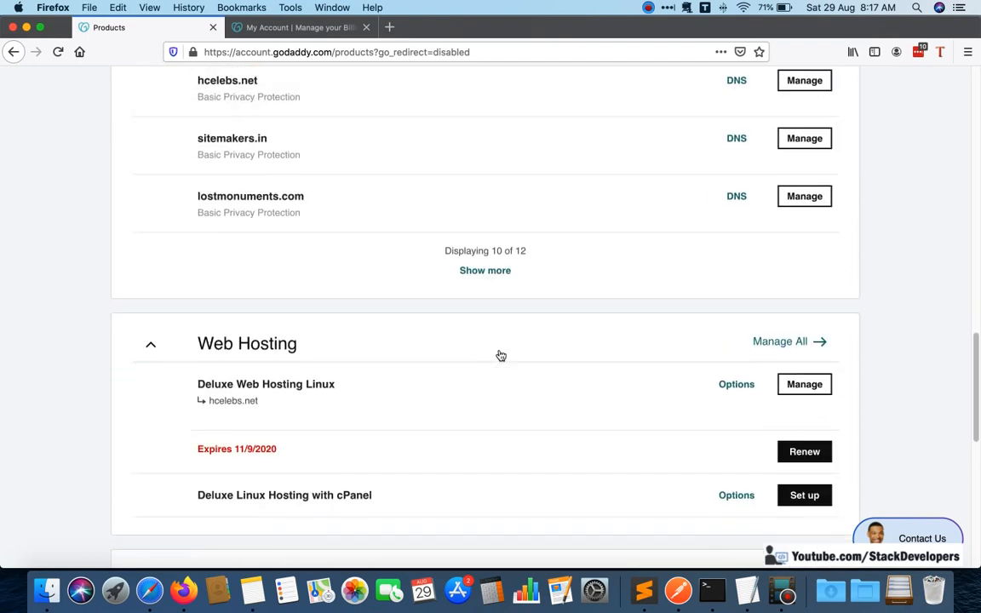
{"action": "scroll", "coordinate": [500, 355], "scroll_direction": "down", "scroll_amount": 3}
{"action": "scroll", "coordinate": [468, 304], "scroll_direction": "up", "scroll_amount": 10}
{"action": "scroll", "coordinate": [466, 304], "scroll_direction": "down", "scroll_amount": 7}
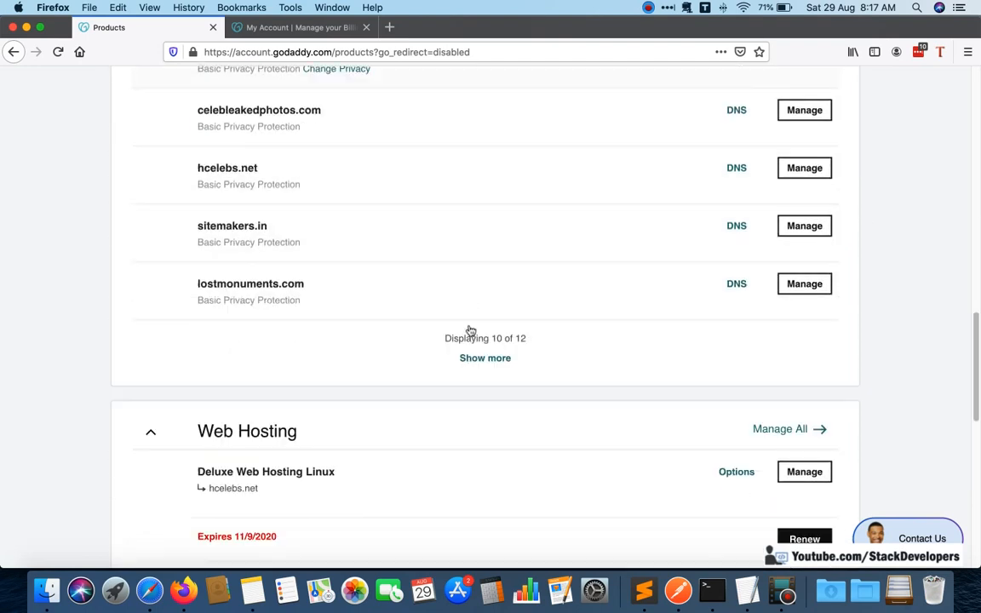
{"action": "scroll", "coordinate": [469, 330], "scroll_direction": "down", "scroll_amount": 1}
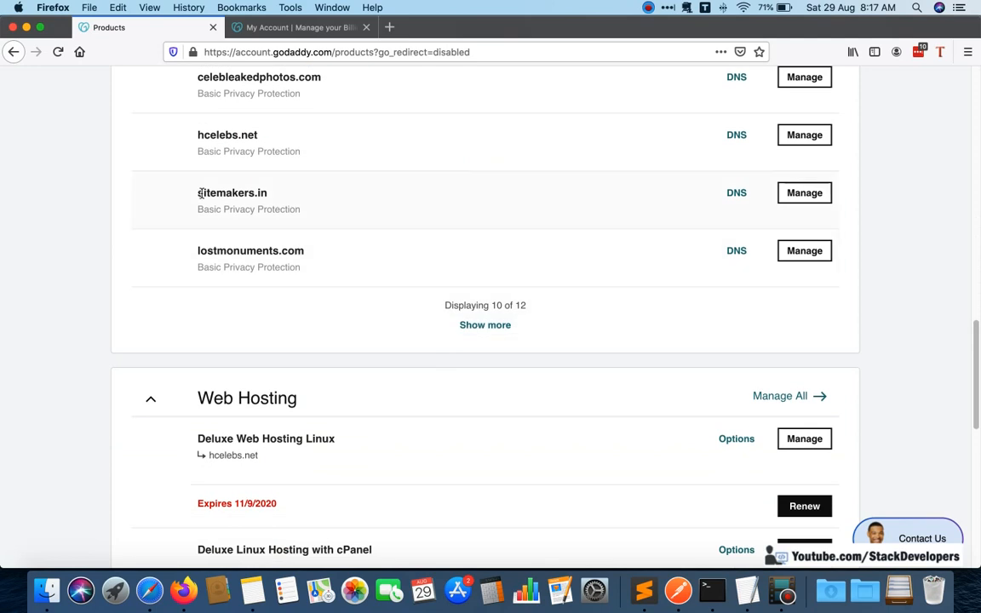
{"action": "left_click_drag", "start_coordinate": [200, 194], "coordinate": [284, 197]}
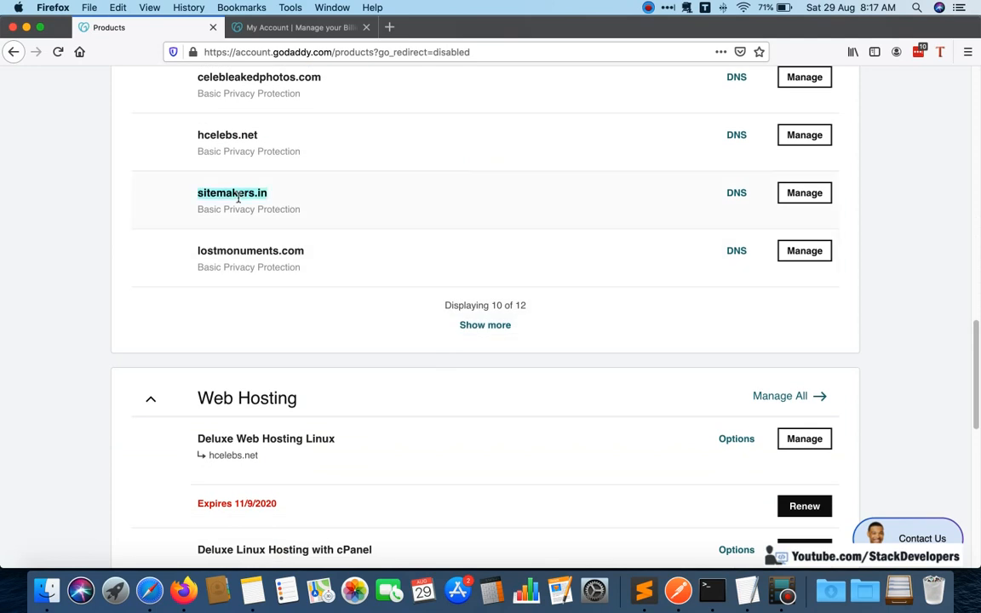
{"action": "scroll", "coordinate": [317, 244], "scroll_direction": "up", "scroll_amount": 5}
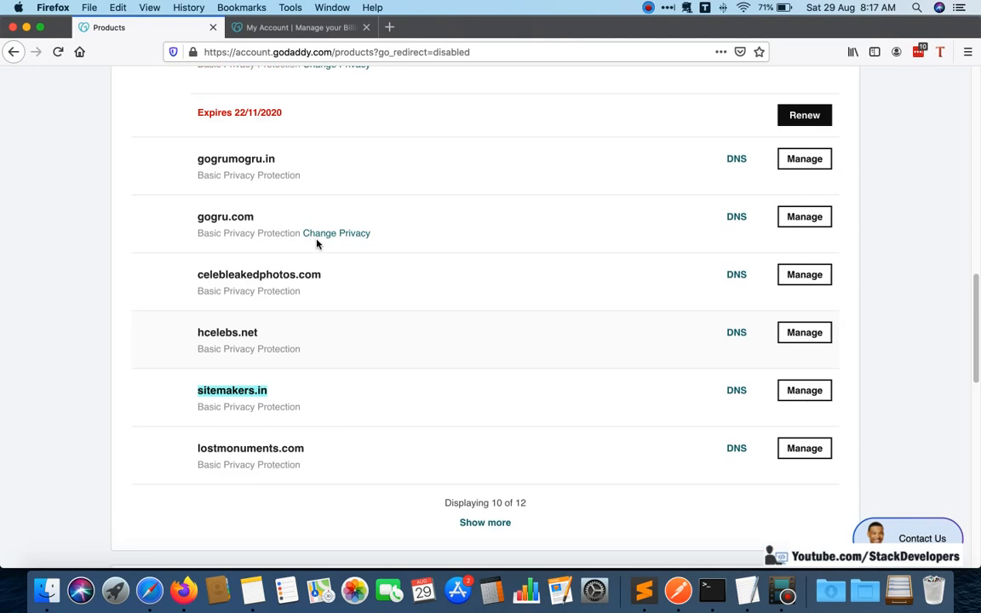
{"action": "scroll", "coordinate": [316, 245], "scroll_direction": "up", "scroll_amount": 15}
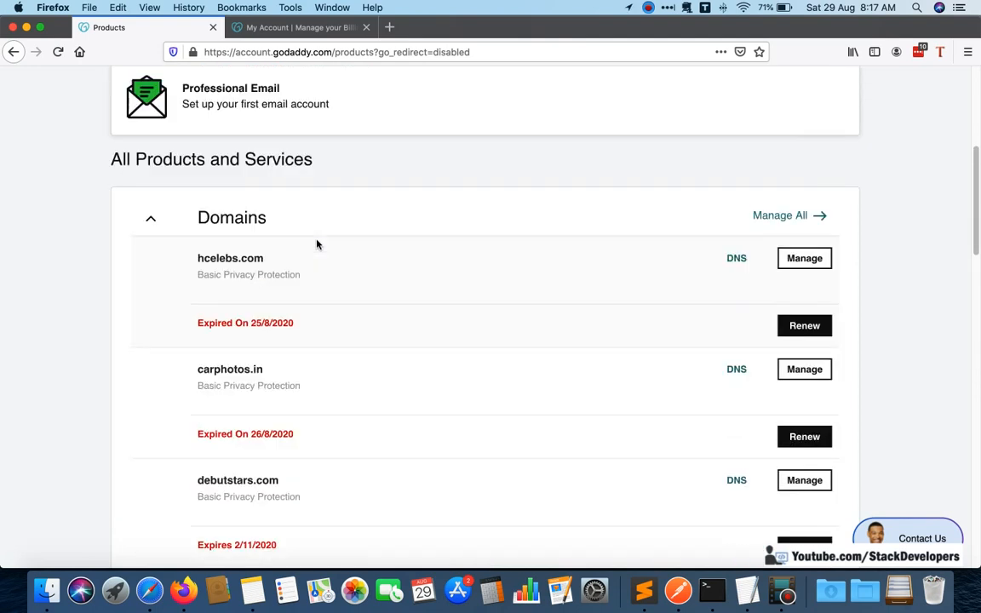
{"action": "scroll", "coordinate": [316, 245], "scroll_direction": "down", "scroll_amount": 15}
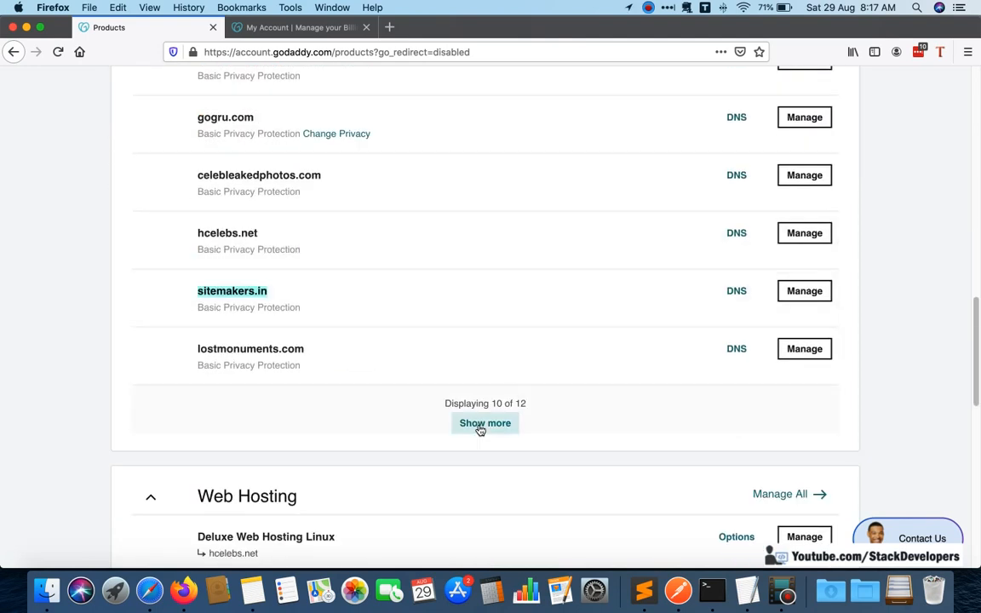
Show the remaining entries of the Domains list and look up stackdevelopers.in and the Web Hosting plans below it.
{"action": "left_click", "coordinate": [480, 430]}
{"action": "scroll", "coordinate": [354, 337], "scroll_direction": "down", "scroll_amount": 4}
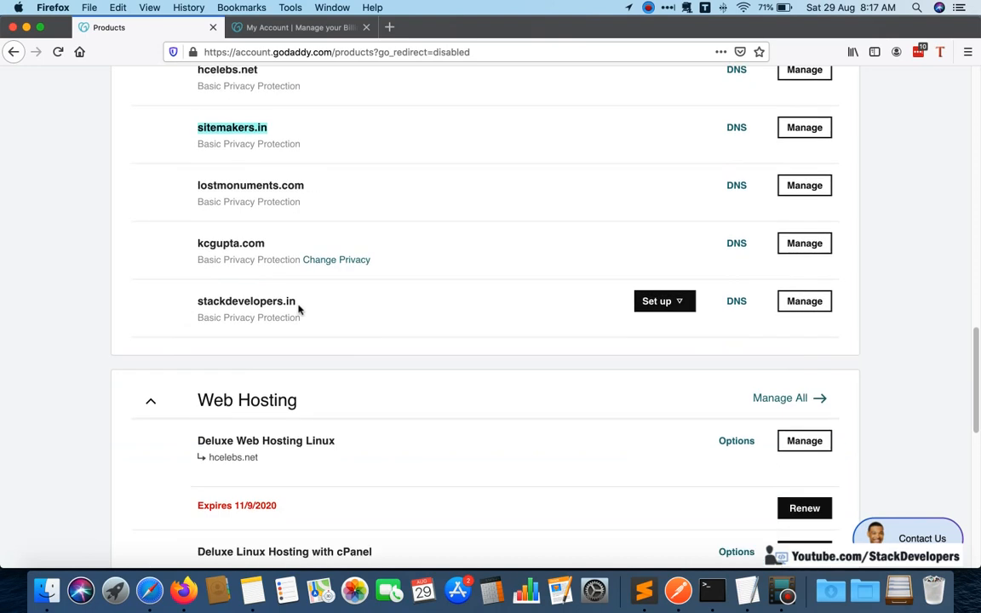
{"action": "scroll", "coordinate": [510, 298], "scroll_direction": "down", "scroll_amount": 2}
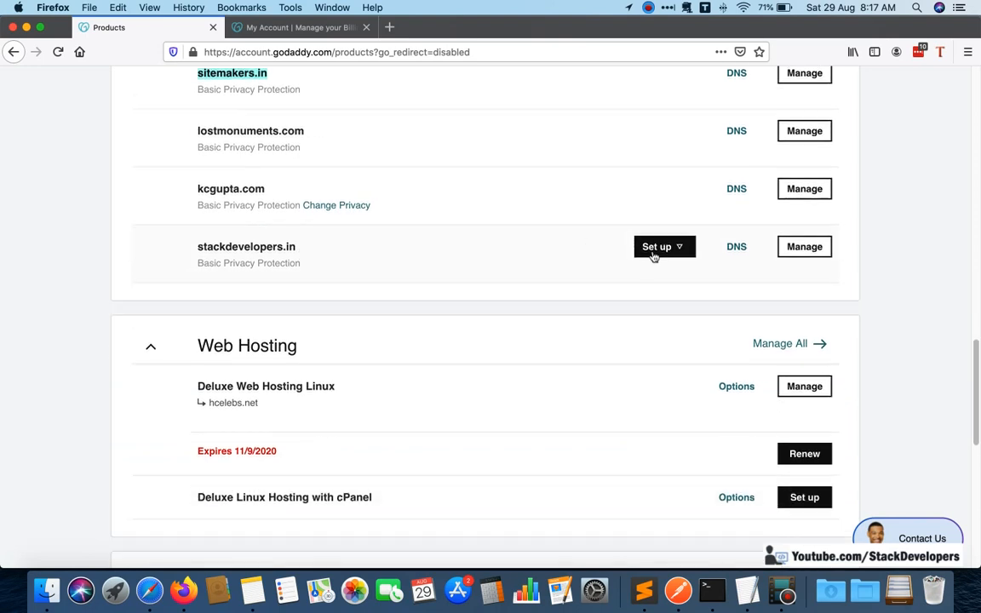
{"action": "scroll", "coordinate": [671, 403], "scroll_direction": "down", "scroll_amount": 2}
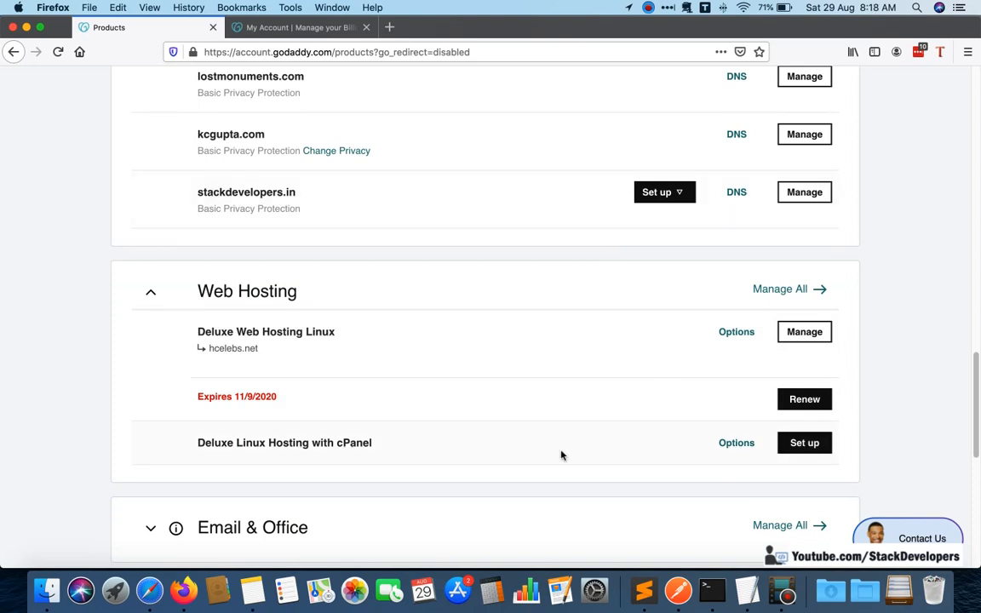
Start setting up the Deluxe Linux Hosting with cPanel plan and assign it the domain stackdevelopers.in.
{"action": "left_click", "coordinate": [809, 448]}
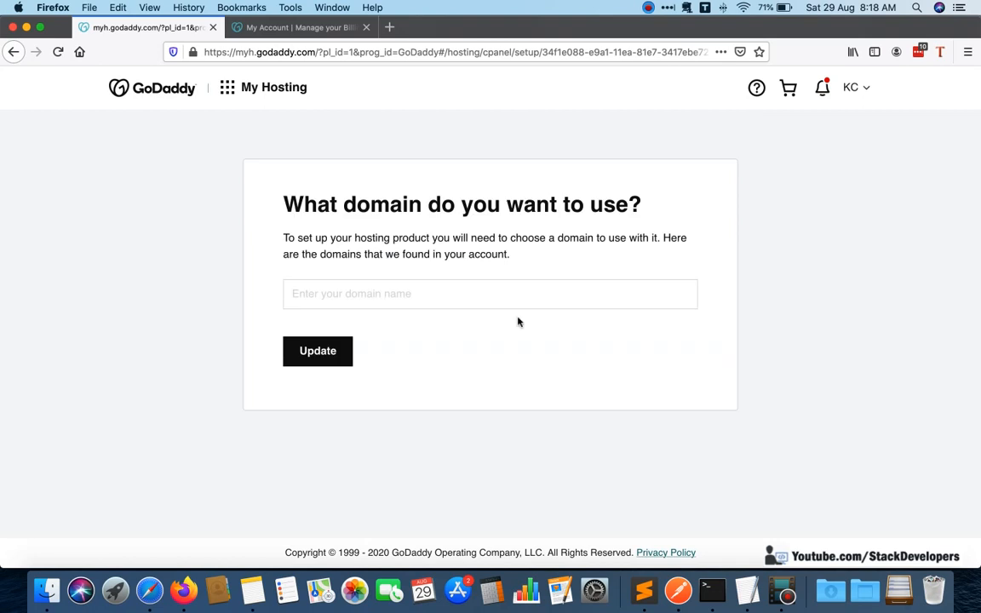
{"action": "left_click", "coordinate": [481, 295]}
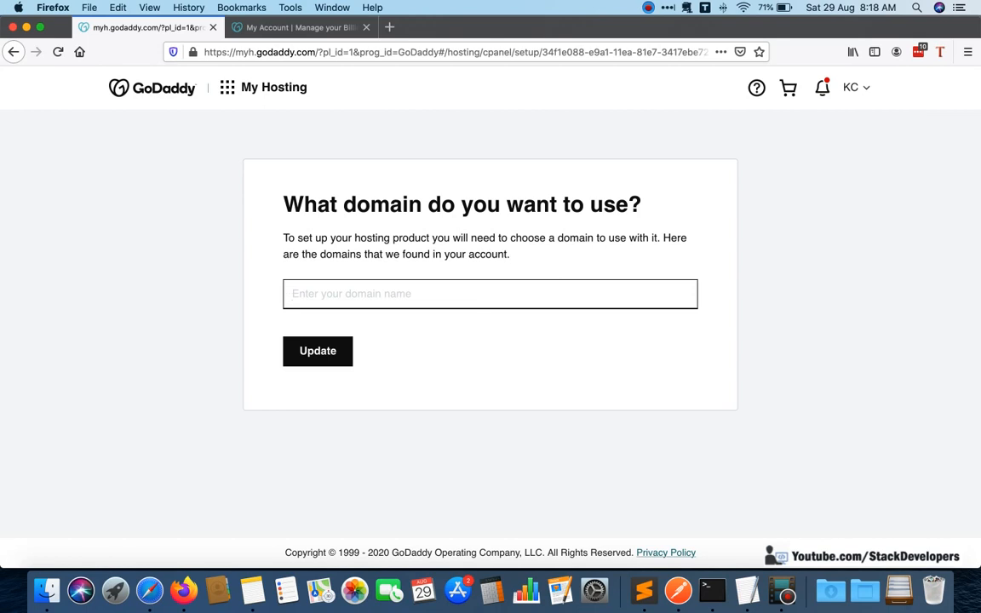
{"action": "type", "text": "st"}
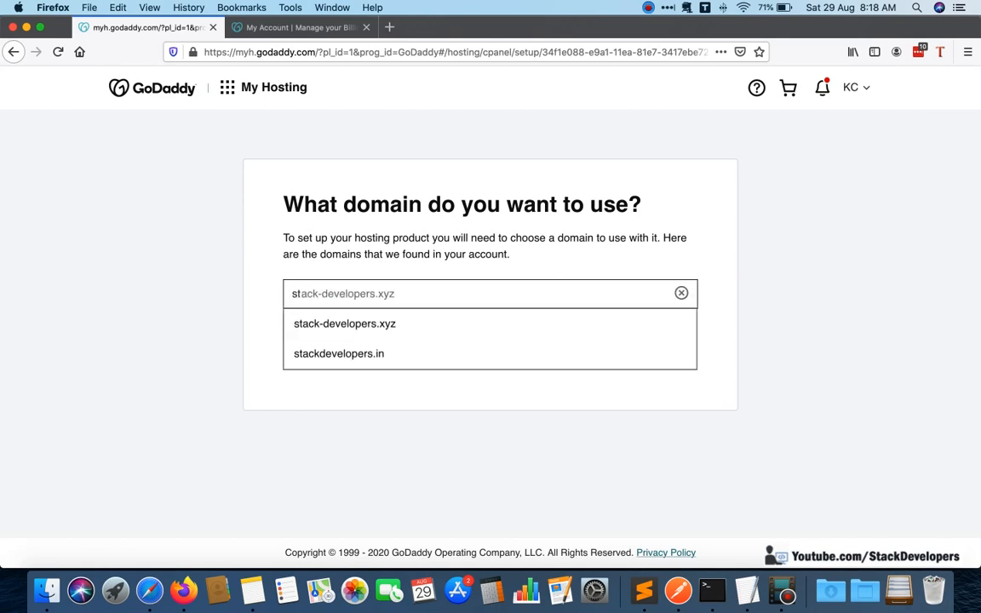
{"action": "left_click", "coordinate": [367, 356]}
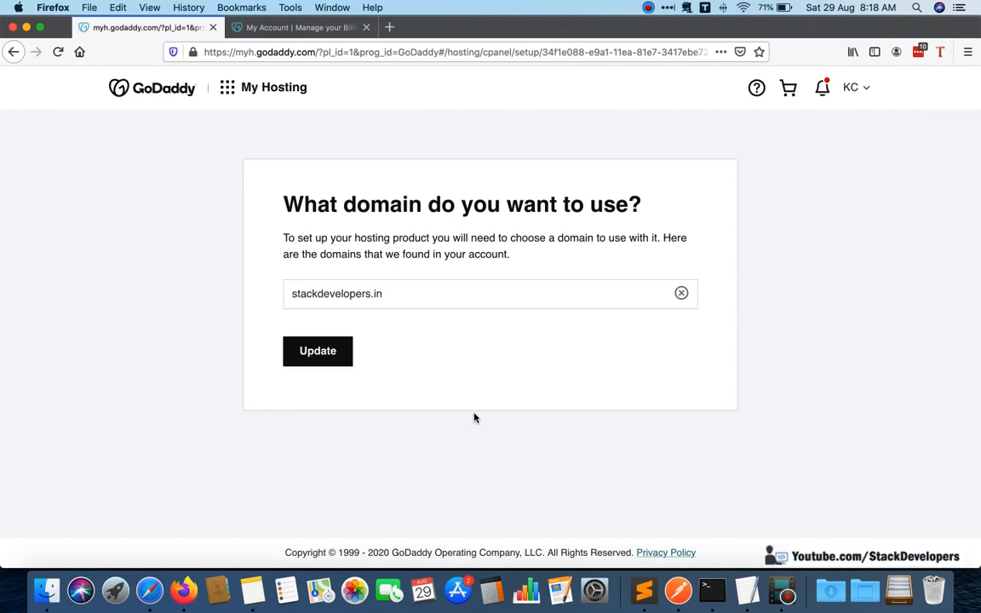
{"action": "left_click", "coordinate": [318, 356]}
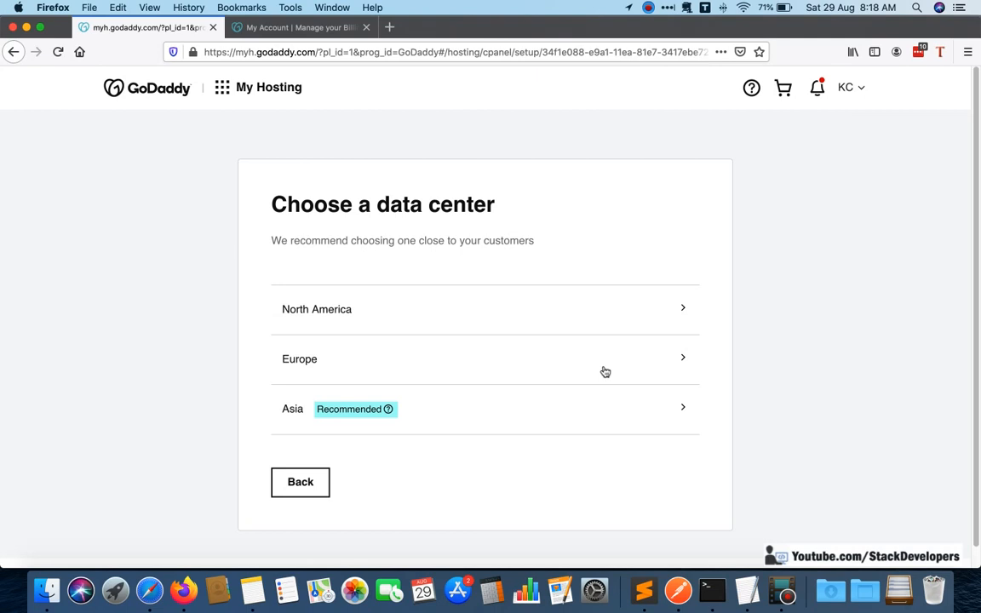
Choose the Asia data center for the hosting and decline creating a WordPress website.
{"action": "left_click", "coordinate": [466, 411]}
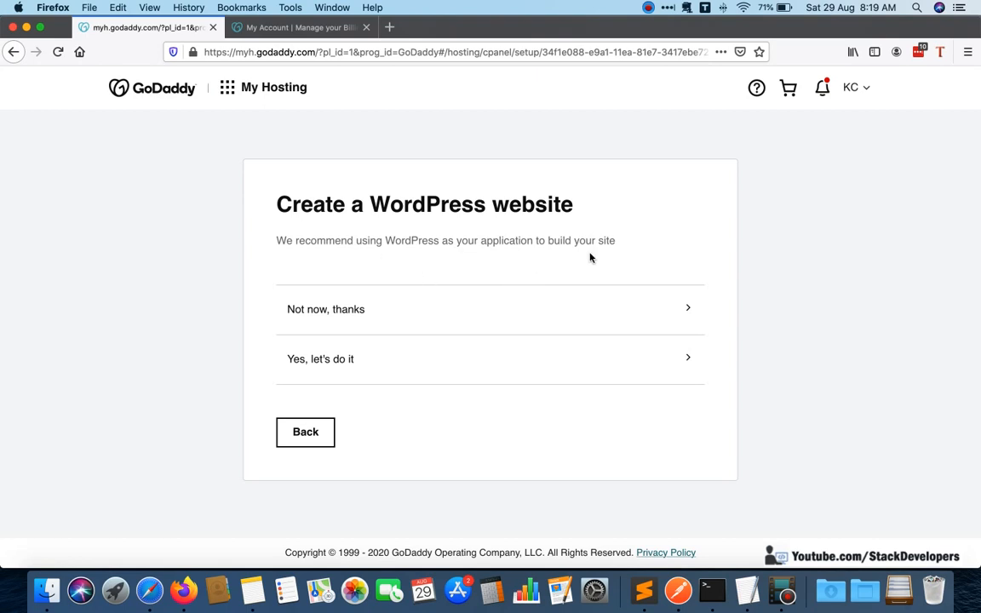
{"action": "left_click", "coordinate": [411, 318]}
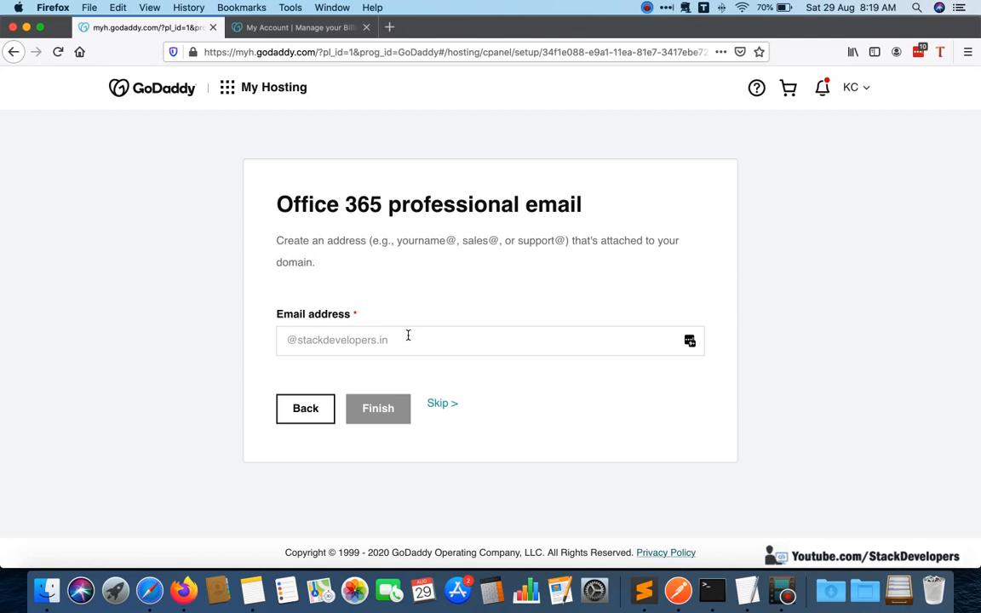
Enter the email address for the Office 365 professional email on the domain and complete the hosting setup form.
{"action": "left_click", "coordinate": [515, 340]}
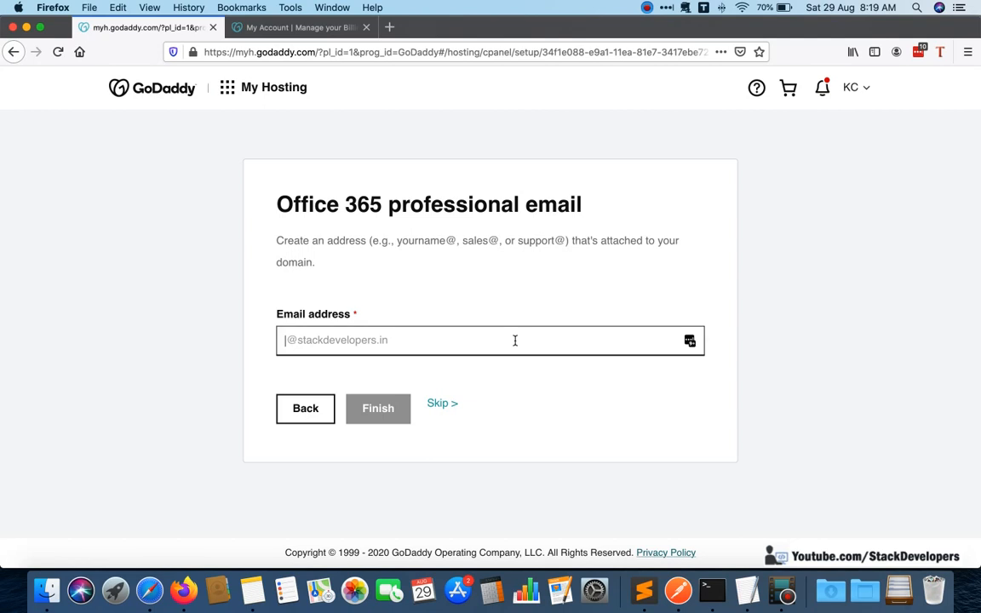
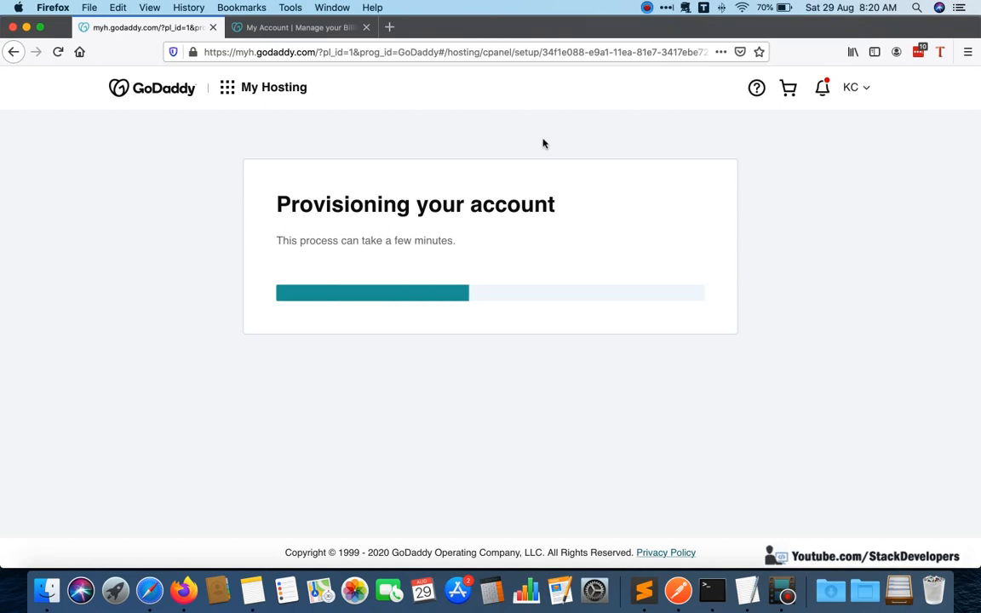
Search the web for "filezilla download" in a new tab and open the FileZilla Client for Windows (64bit) download page.
{"action": "left_click", "coordinate": [390, 28]}
{"action": "type", "text": "fil"}
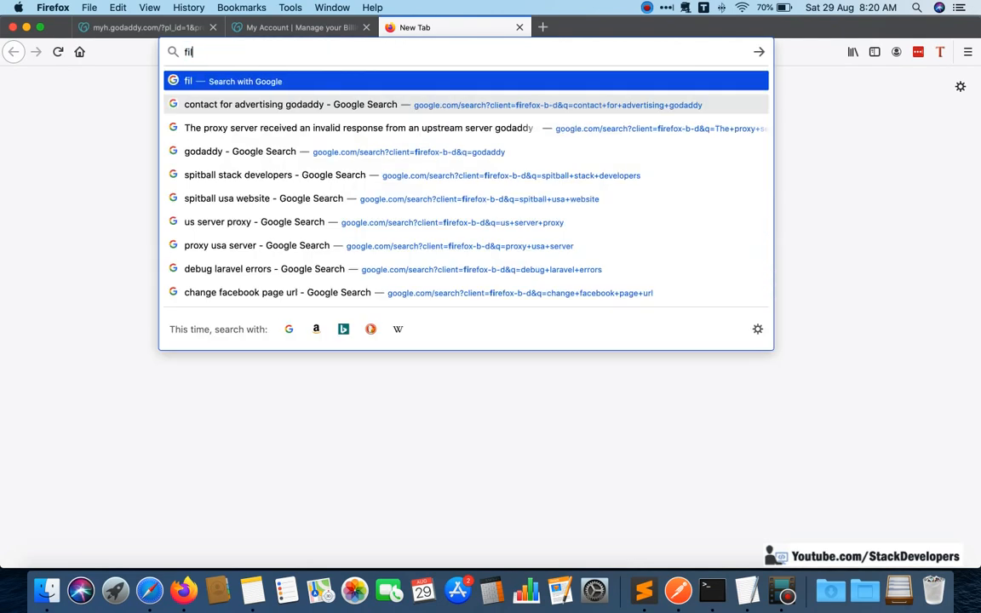
{"action": "type", "text": "e"}
{"action": "type", "text": "zil"}
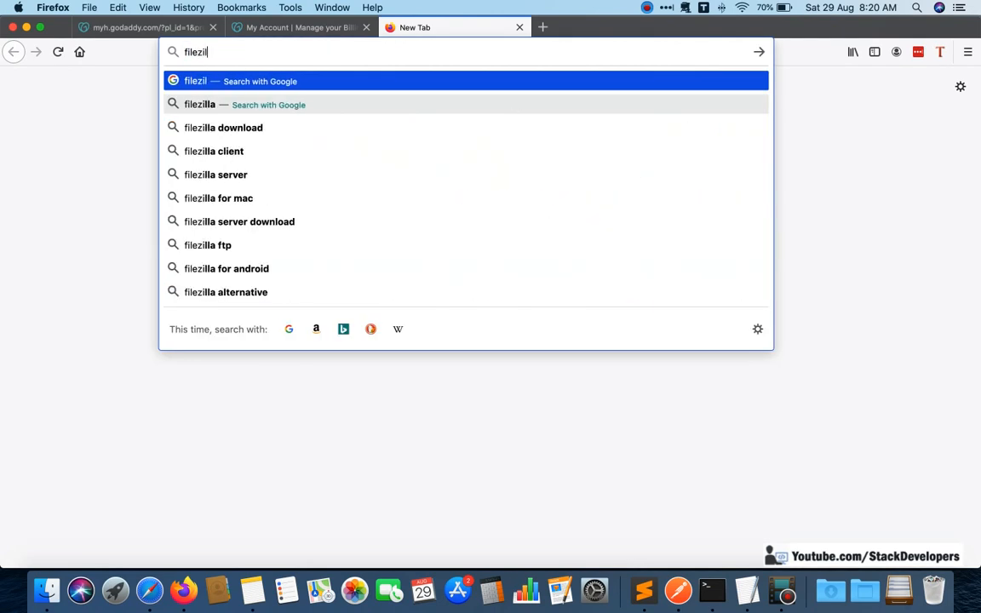
{"action": "type", "text": "la download"}
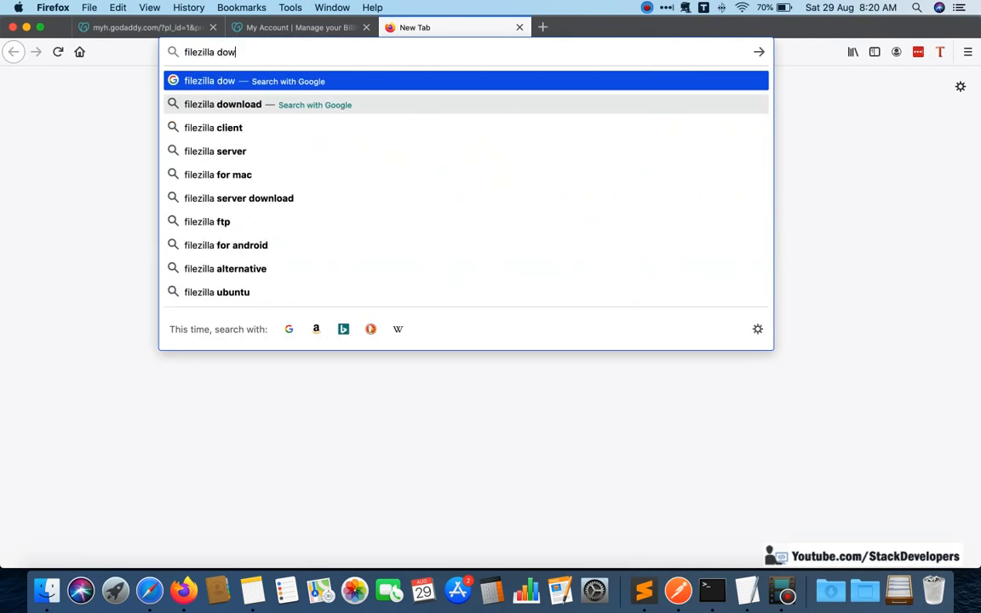
{"action": "key", "text": "Return"}
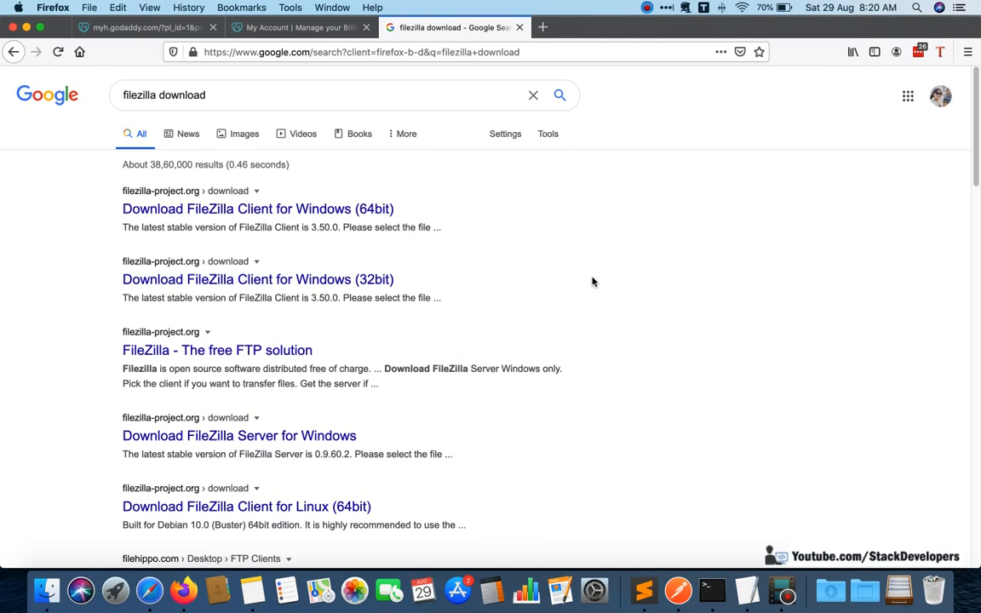
{"action": "left_click", "coordinate": [348, 214]}
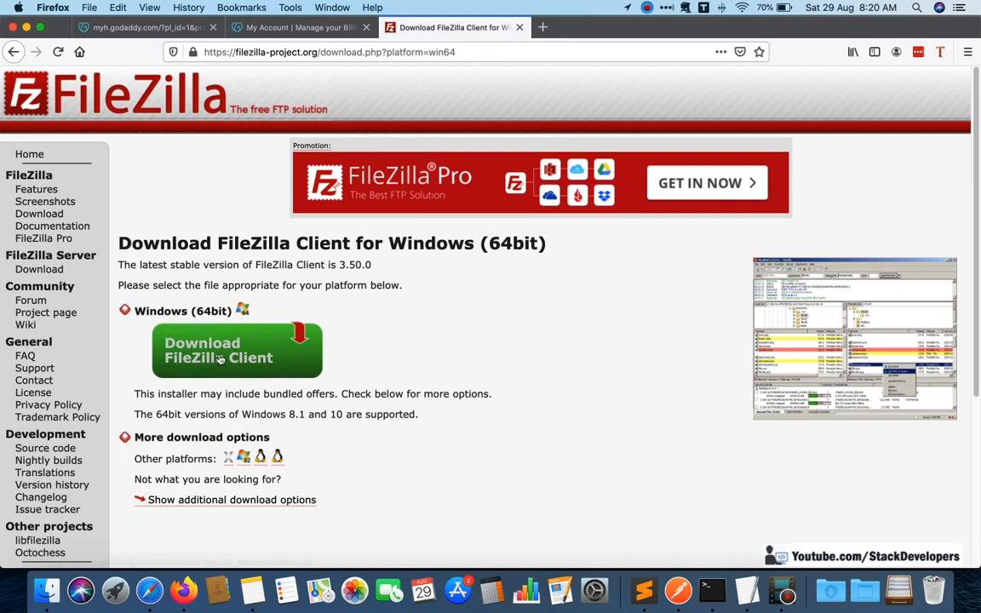
{"action": "scroll", "coordinate": [406, 357], "scroll_direction": "down", "scroll_amount": 5}
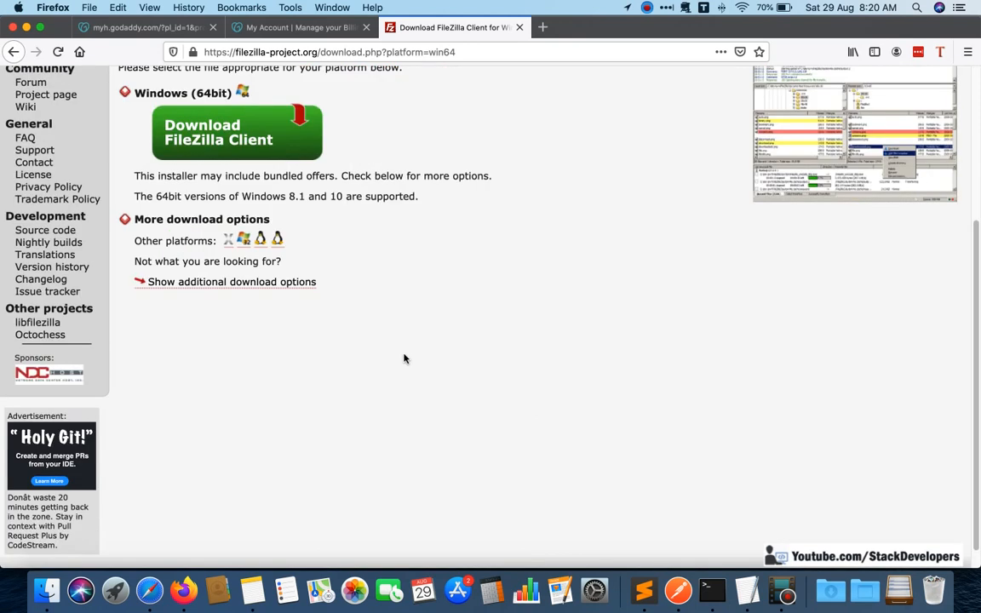
Show the additional FileZilla Client download options and review the packages for Mac OS X, Windows and Linux.
{"action": "scroll", "coordinate": [405, 358], "scroll_direction": "up", "scroll_amount": 4}
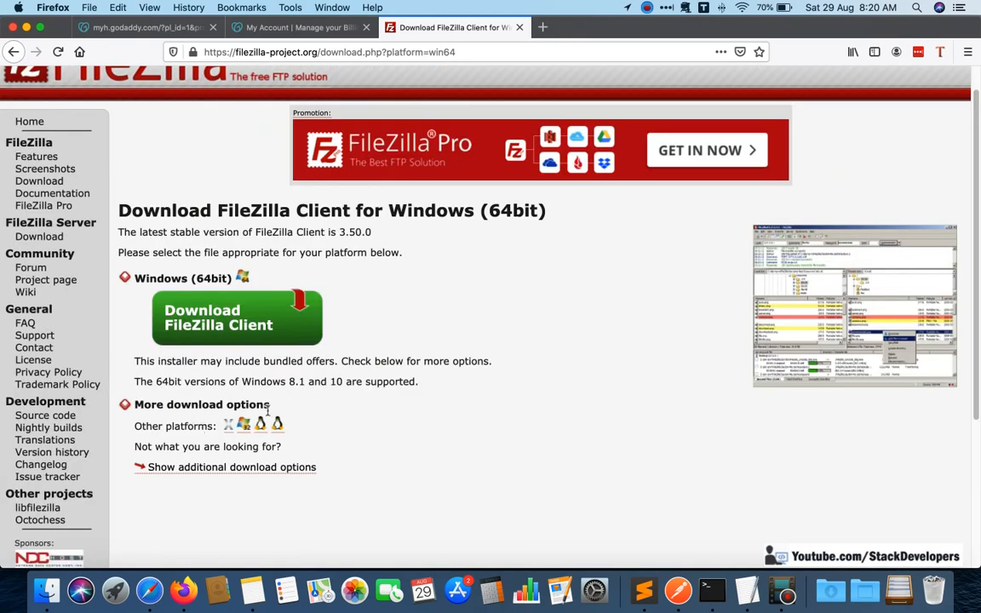
{"action": "left_click", "coordinate": [269, 470]}
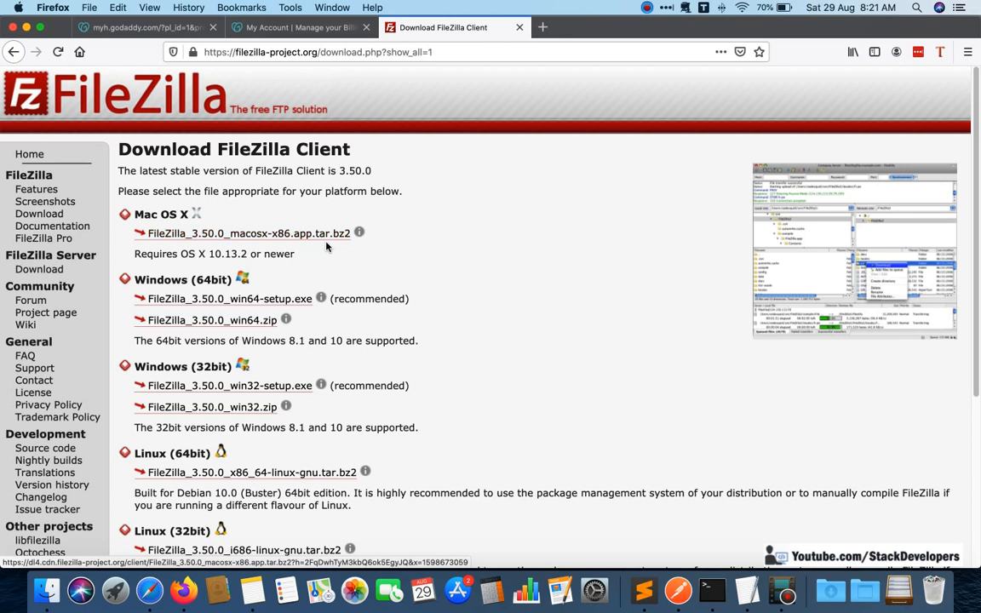
{"action": "scroll", "coordinate": [326, 246], "scroll_direction": "down", "scroll_amount": 2}
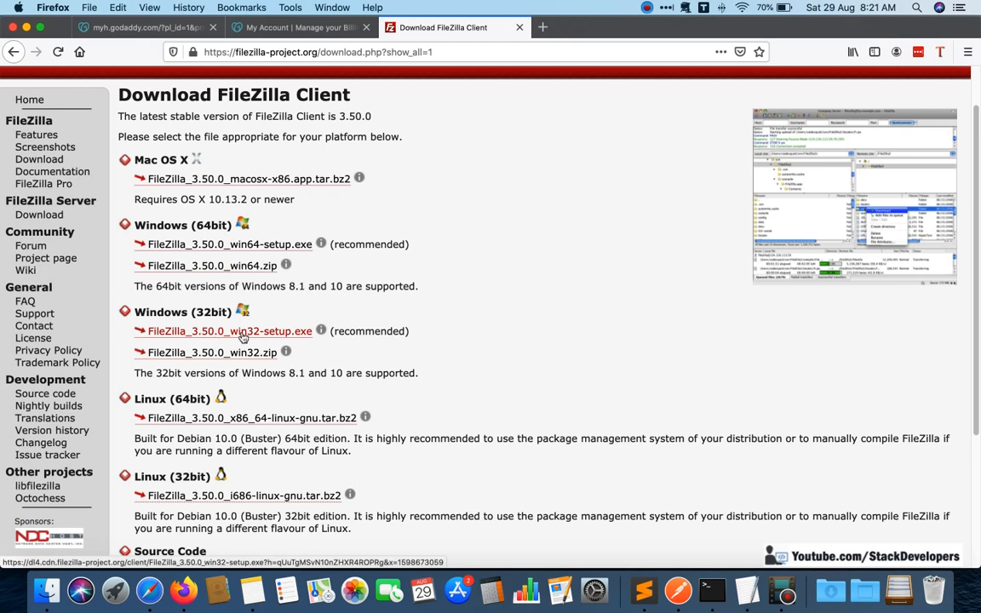
{"action": "scroll", "coordinate": [239, 332], "scroll_direction": "down", "scroll_amount": 3}
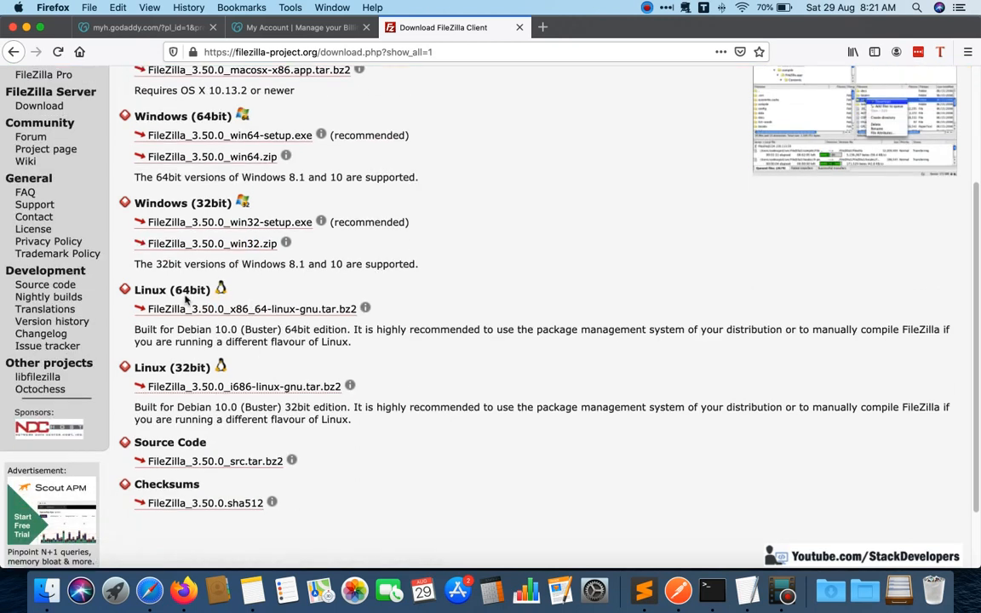
{"action": "scroll", "coordinate": [386, 402], "scroll_direction": "up", "scroll_amount": 1}
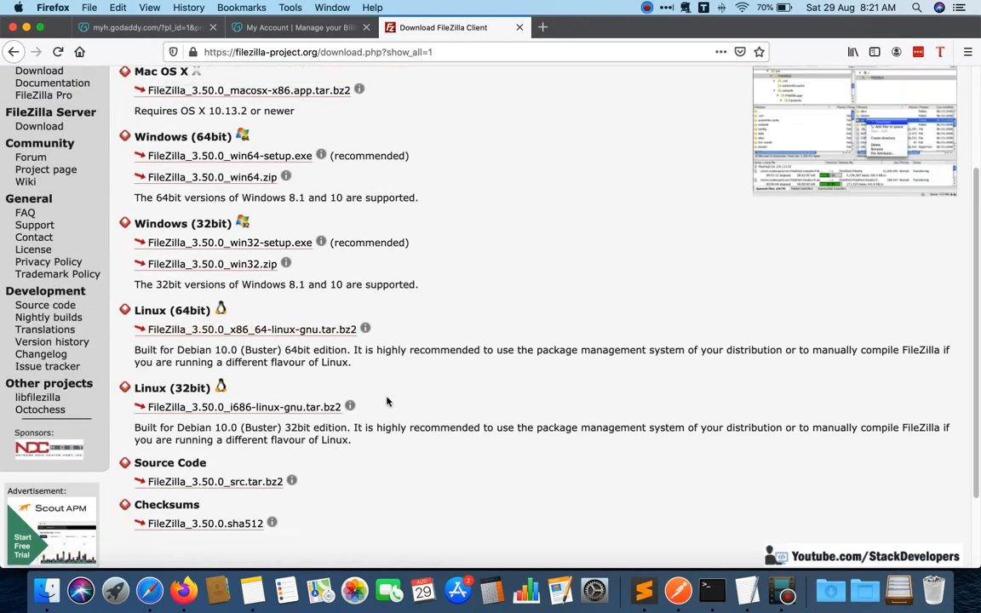
{"action": "scroll", "coordinate": [387, 402], "scroll_direction": "up", "scroll_amount": 3}
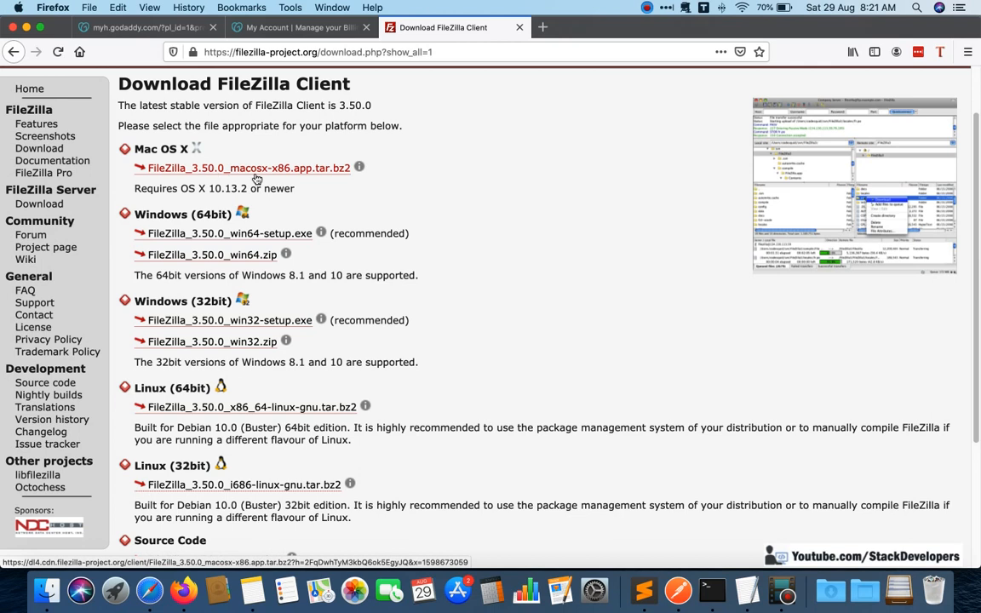
Find the installed FileZilla application on the computer and launch it.
{"action": "key", "text": "super+space"}
{"action": "type", "text": "file"}
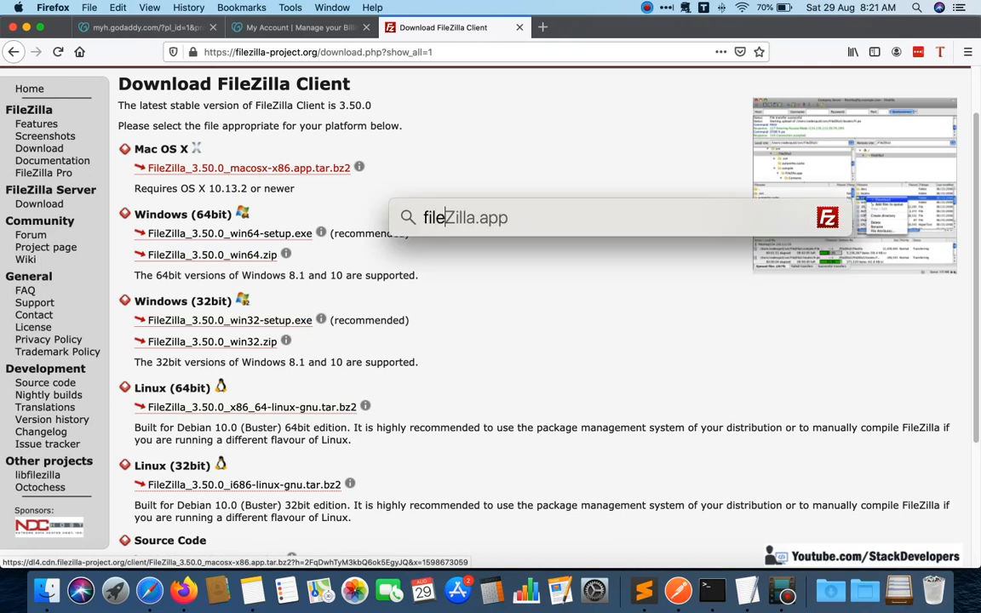
{"action": "key", "text": "Return"}
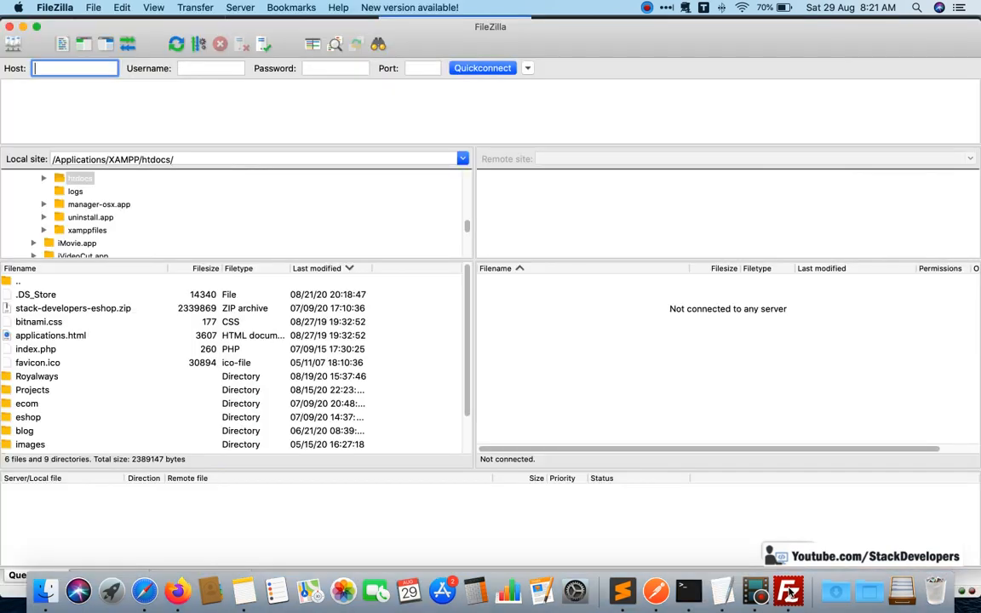
Switch back to Firefox and open the hosting dashboard from the completed GoDaddy onboarding page.
{"action": "left_click", "coordinate": [659, 501]}
{"action": "left_click", "coordinate": [144, 590]}
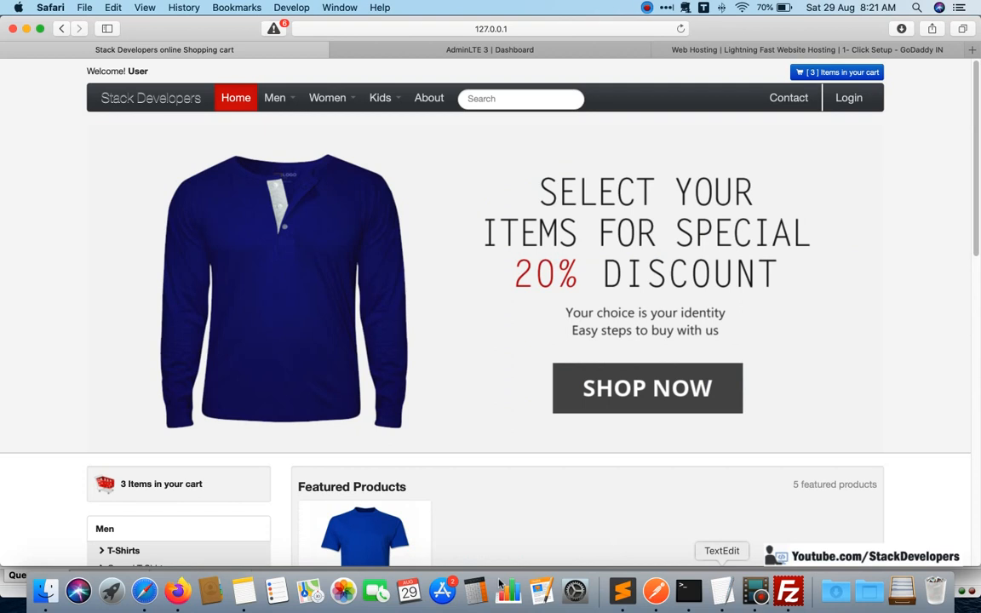
{"action": "left_click", "coordinate": [177, 589]}
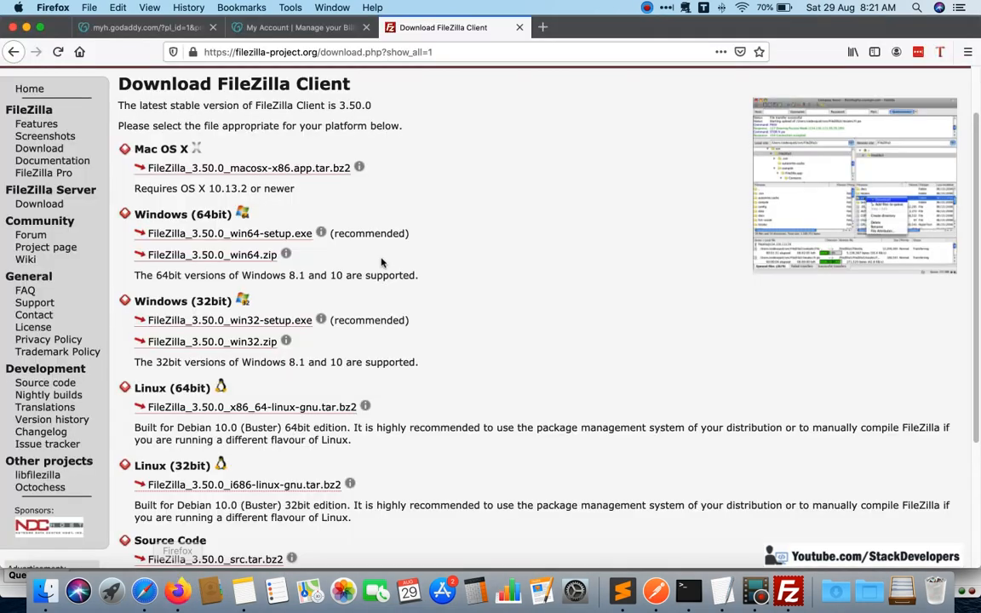
{"action": "left_click", "coordinate": [297, 27]}
{"action": "left_click", "coordinate": [136, 27]}
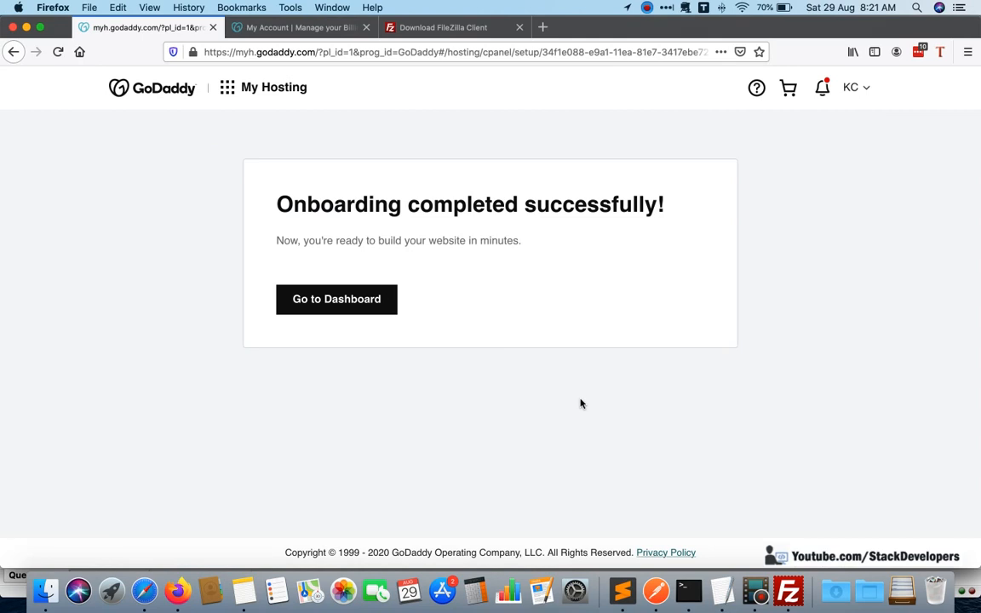
{"action": "left_click", "coordinate": [333, 300]}
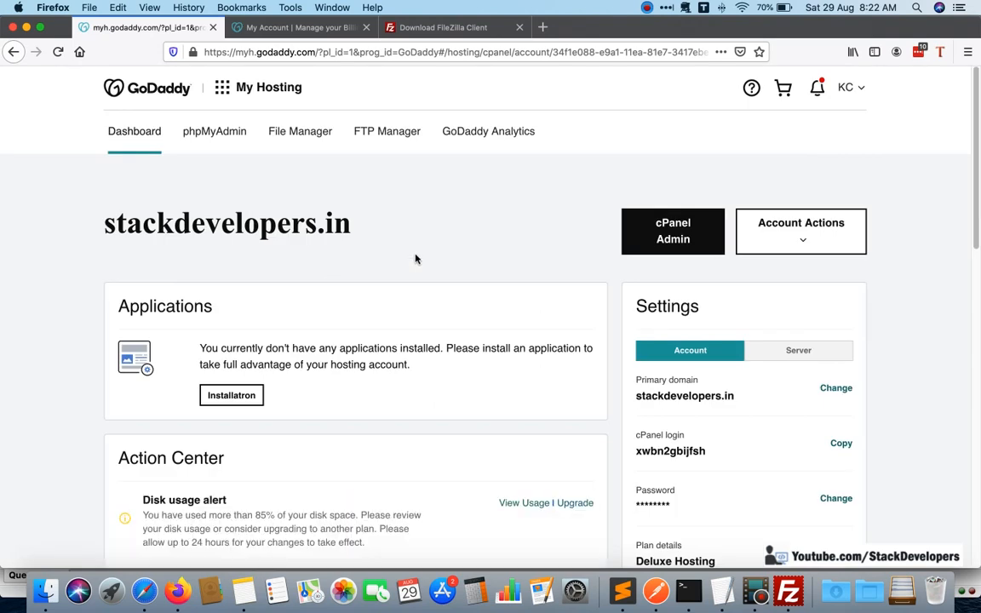
Examine the stackdevelopers.in hosting dashboard, including its account settings, plan details, disk usage alert and additional services.
{"action": "scroll", "coordinate": [439, 250], "scroll_direction": "down", "scroll_amount": 1}
{"action": "scroll", "coordinate": [439, 251], "scroll_direction": "down", "scroll_amount": 2}
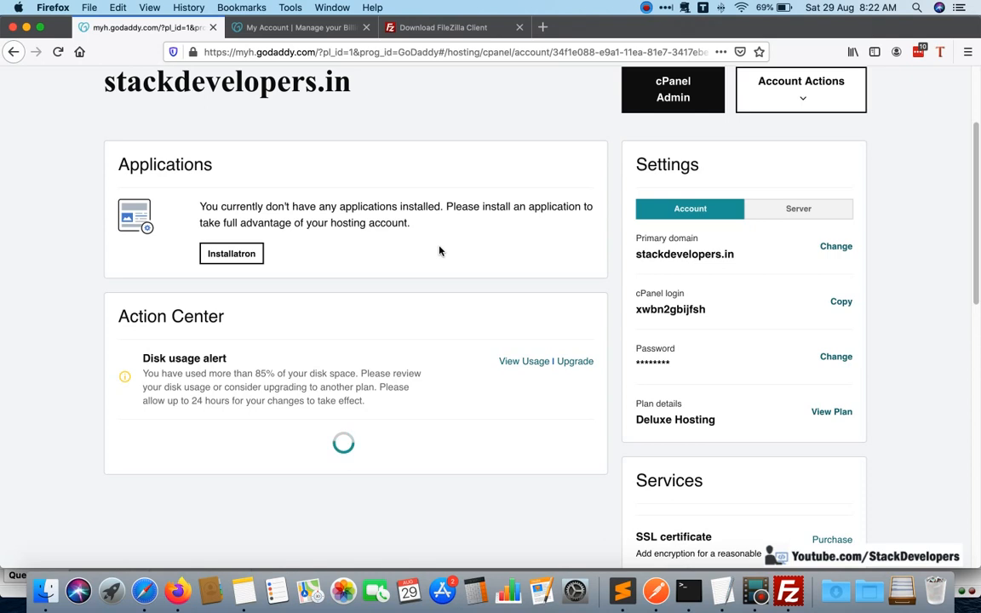
{"action": "scroll", "coordinate": [550, 274], "scroll_direction": "down", "scroll_amount": 2}
{"action": "scroll", "coordinate": [550, 274], "scroll_direction": "down", "scroll_amount": 2}
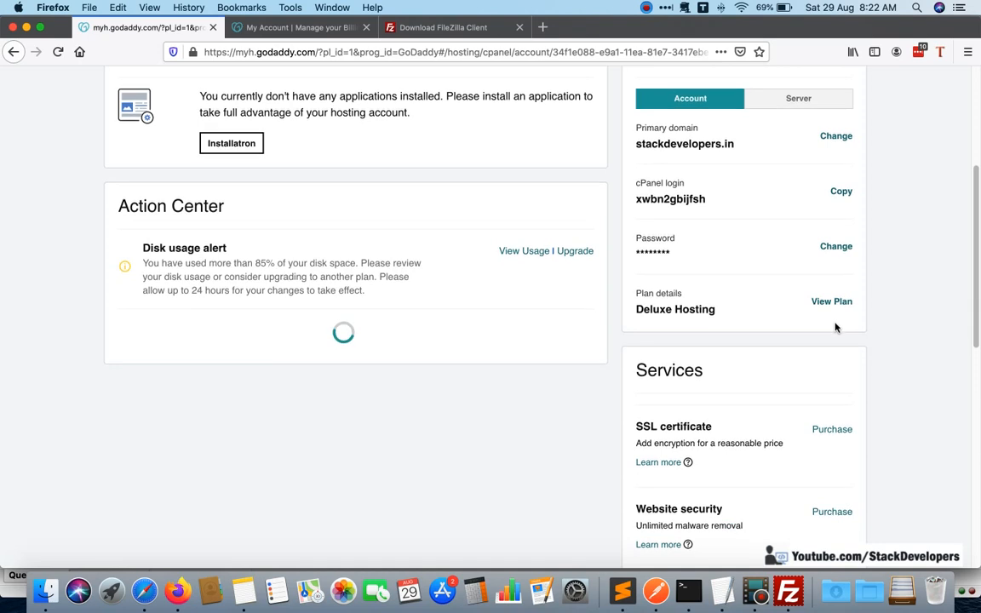
{"action": "scroll", "coordinate": [833, 328], "scroll_direction": "down", "scroll_amount": 3}
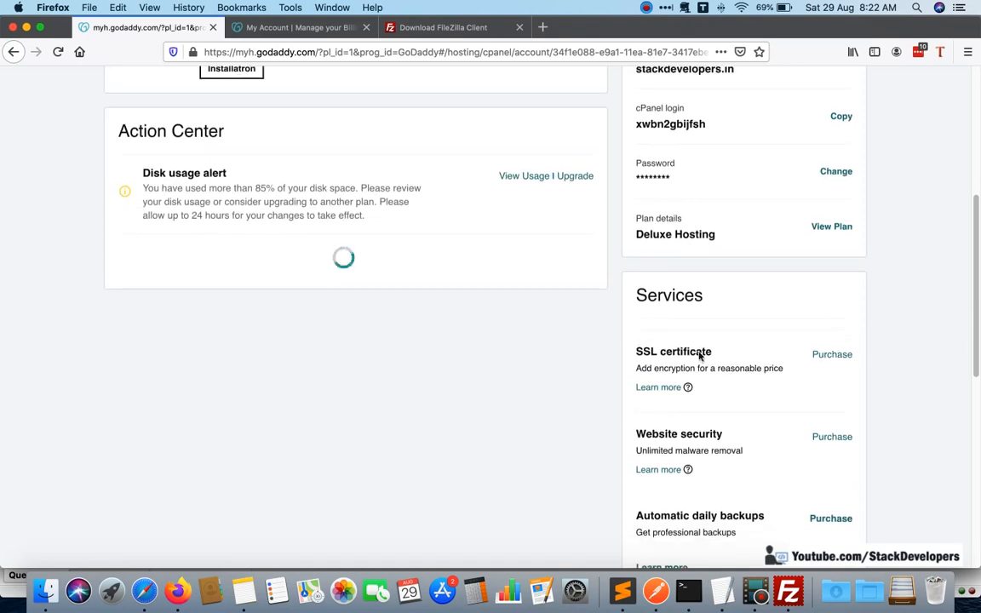
{"action": "scroll", "coordinate": [739, 411], "scroll_direction": "down", "scroll_amount": 5}
{"action": "scroll", "coordinate": [740, 412], "scroll_direction": "down", "scroll_amount": 4}
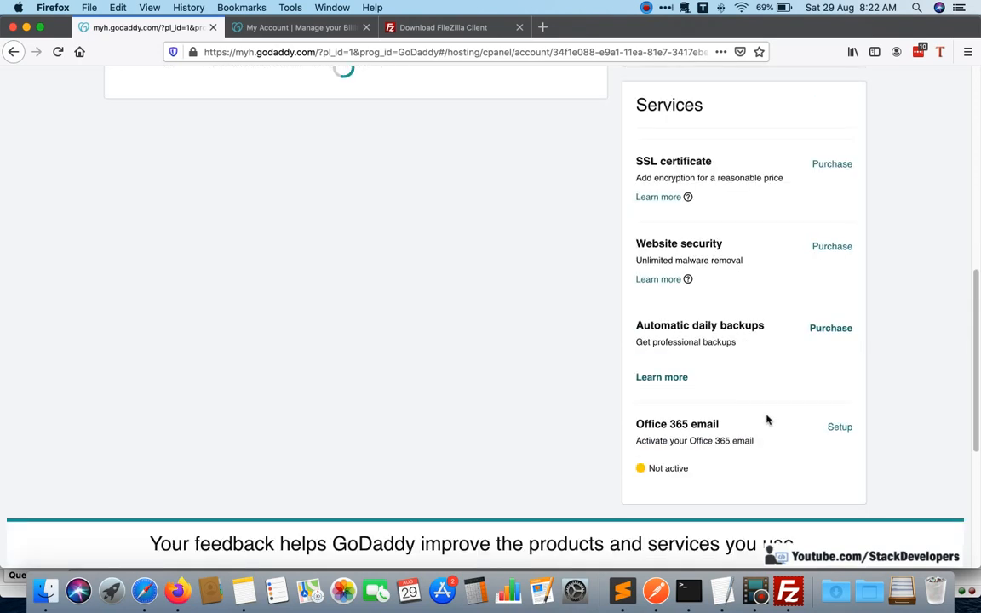
{"action": "scroll", "coordinate": [789, 392], "scroll_direction": "up", "scroll_amount": 10}
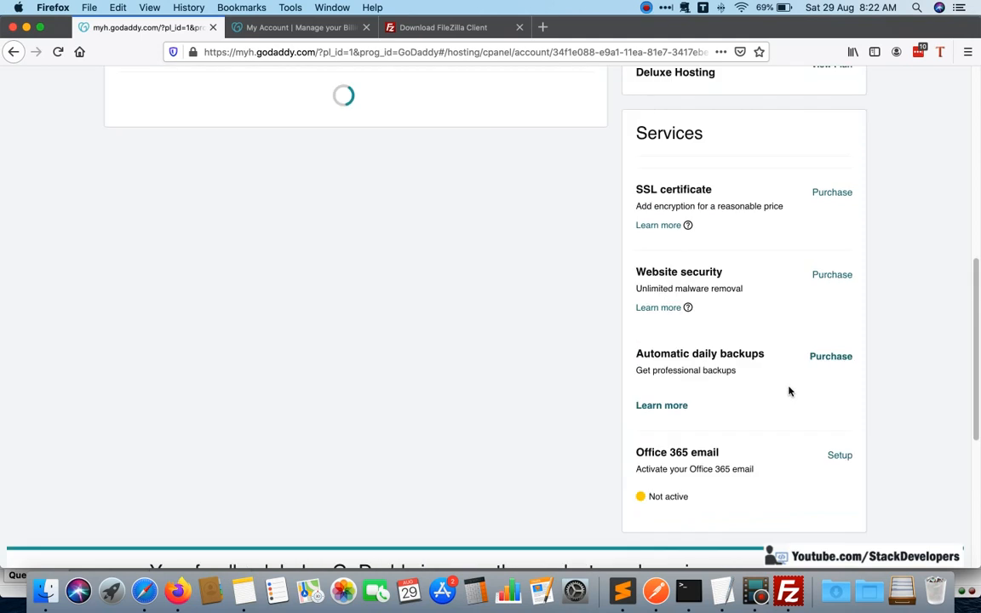
{"action": "scroll", "coordinate": [757, 390], "scroll_direction": "up", "scroll_amount": 3}
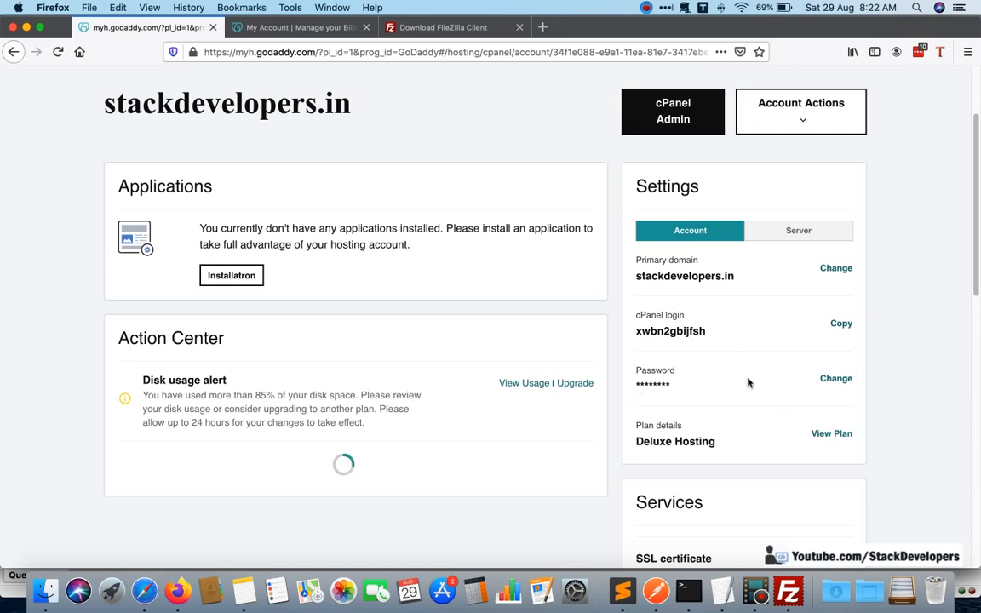
{"action": "scroll", "coordinate": [747, 382], "scroll_direction": "down", "scroll_amount": 3}
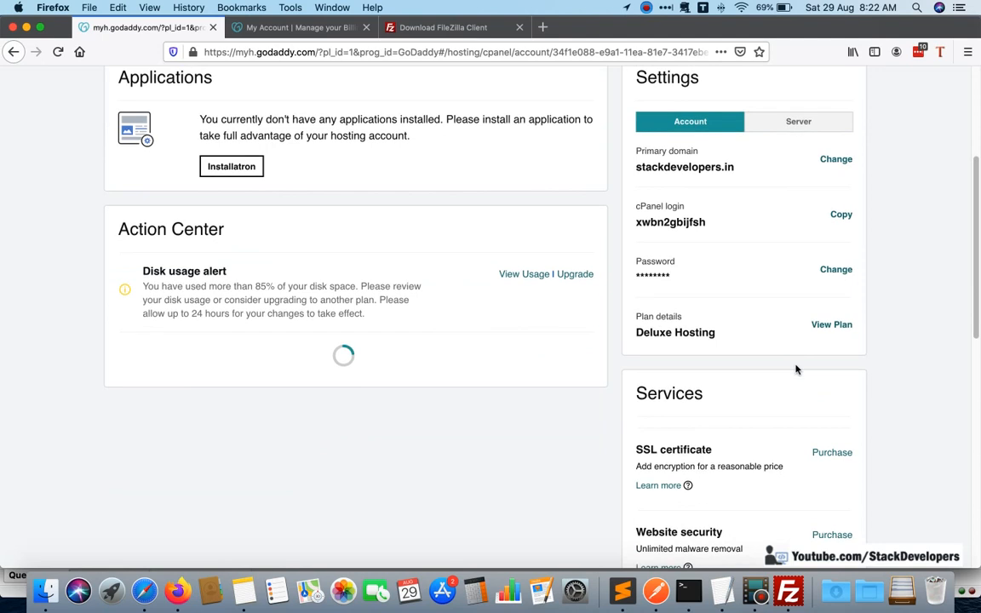
{"action": "scroll", "coordinate": [796, 369], "scroll_direction": "down", "scroll_amount": 3}
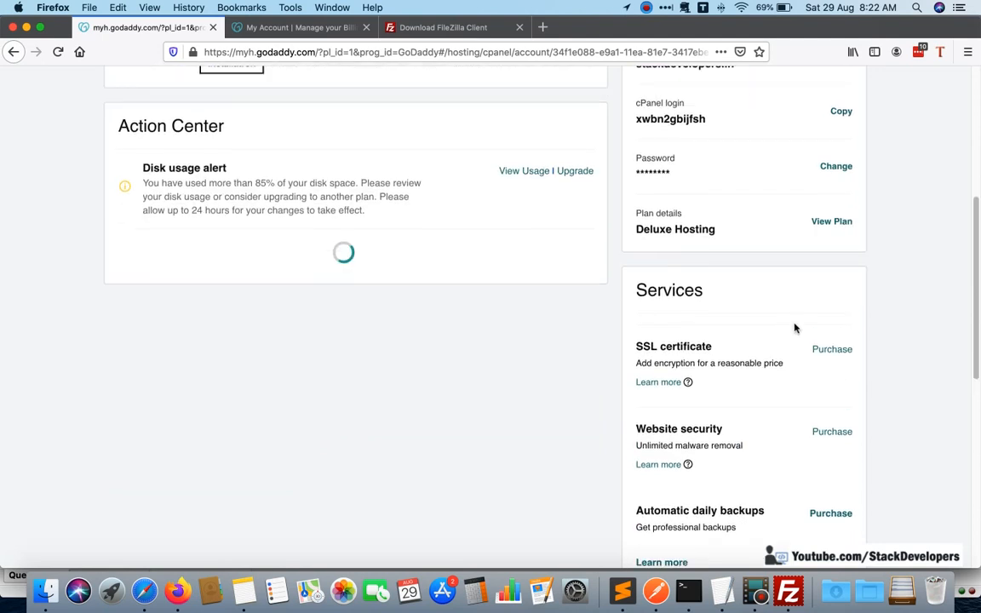
{"action": "scroll", "coordinate": [794, 328], "scroll_direction": "up", "scroll_amount": 4}
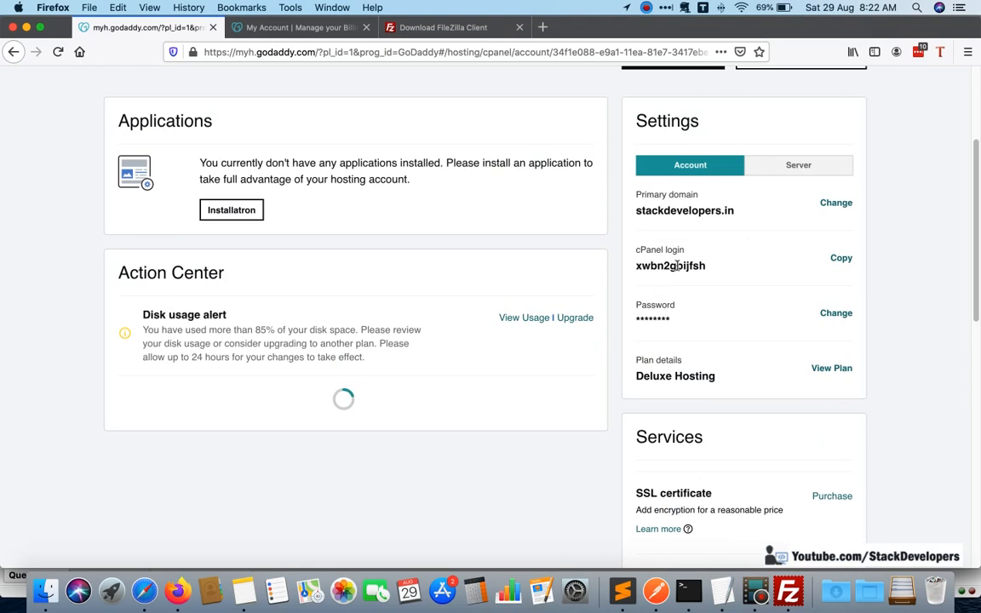
{"action": "scroll", "coordinate": [385, 337], "scroll_direction": "down", "scroll_amount": 2}
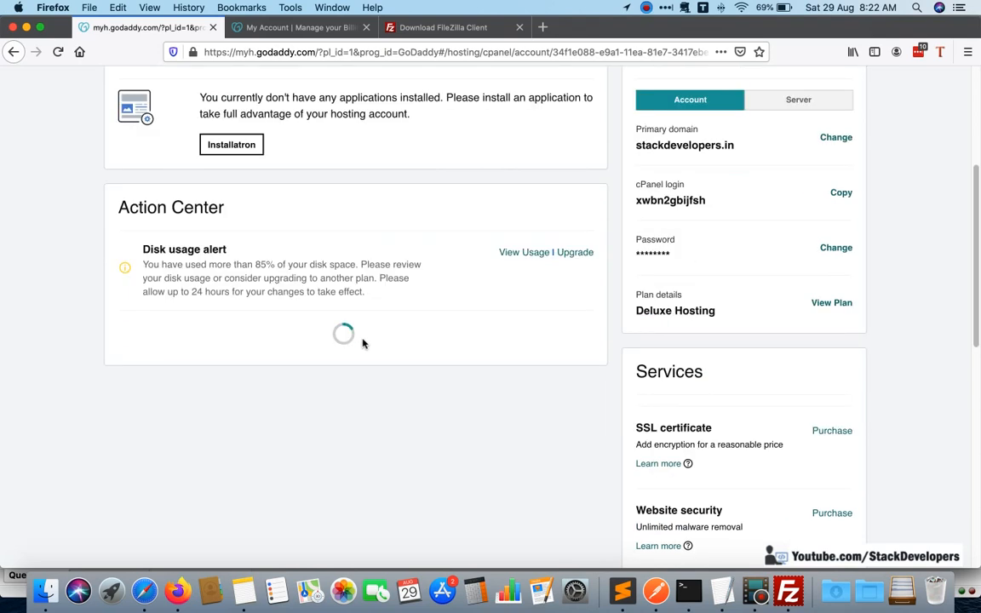
Open phpMyAdmin for the stackdevelopers.in hosting account from the dashboard.
{"action": "scroll", "coordinate": [366, 354], "scroll_direction": "up", "scroll_amount": 2}
{"action": "scroll", "coordinate": [366, 354], "scroll_direction": "up", "scroll_amount": 3}
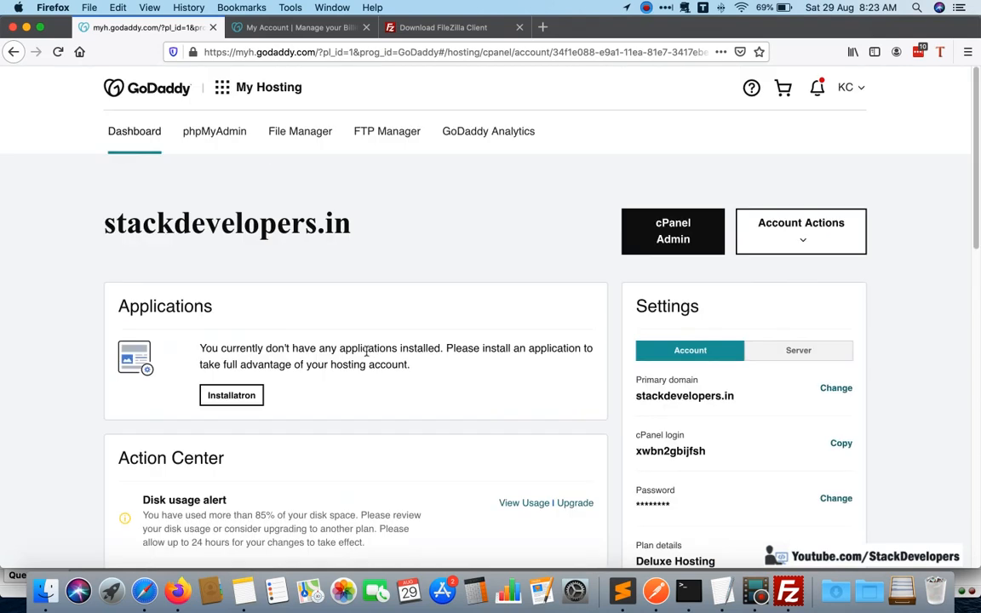
{"action": "left_click", "coordinate": [224, 140]}
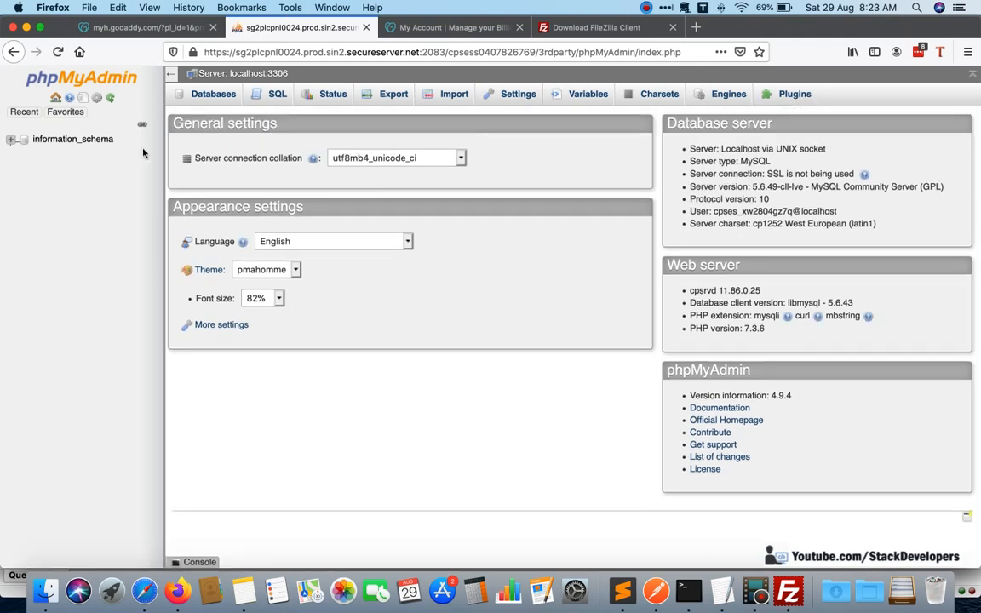
Return to the GoDaddy hosting dashboard and look over its Applications, Action Center and Settings sections again.
{"action": "left_click", "coordinate": [173, 28]}
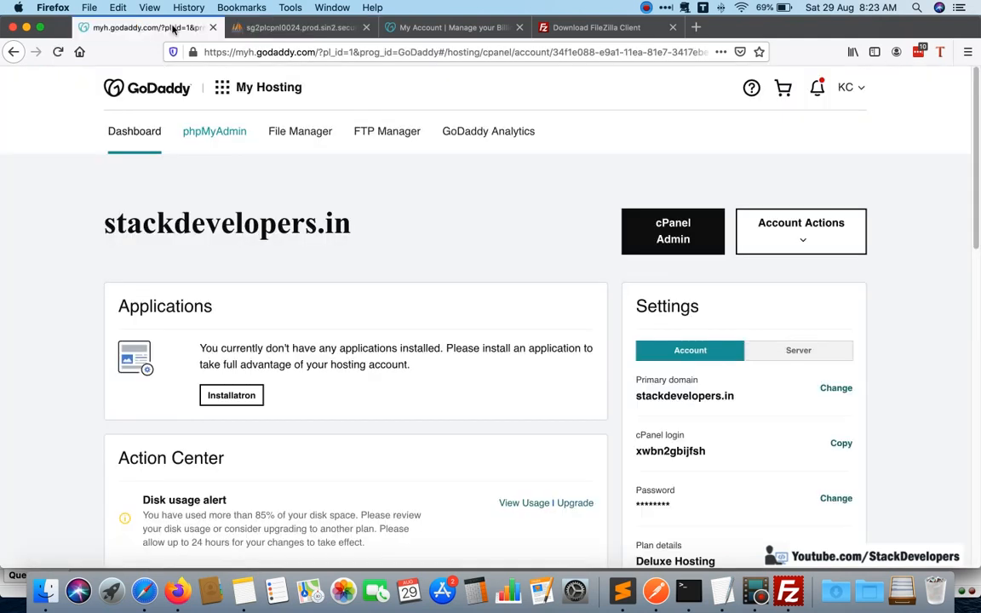
{"action": "scroll", "coordinate": [427, 196], "scroll_direction": "down", "scroll_amount": 3}
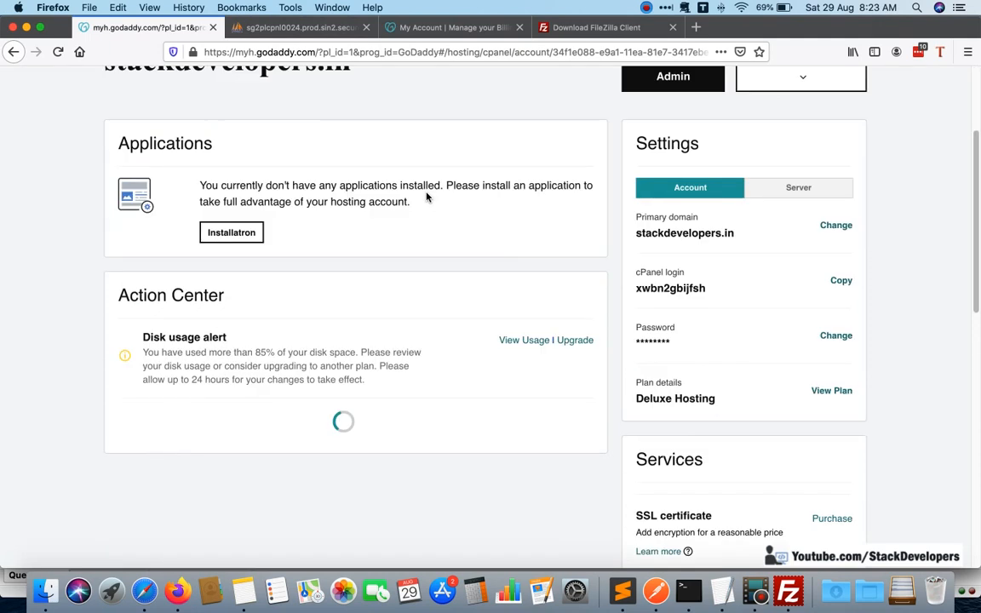
{"action": "scroll", "coordinate": [426, 197], "scroll_direction": "up", "scroll_amount": 3}
{"action": "scroll", "coordinate": [426, 197], "scroll_direction": "down", "scroll_amount": 2}
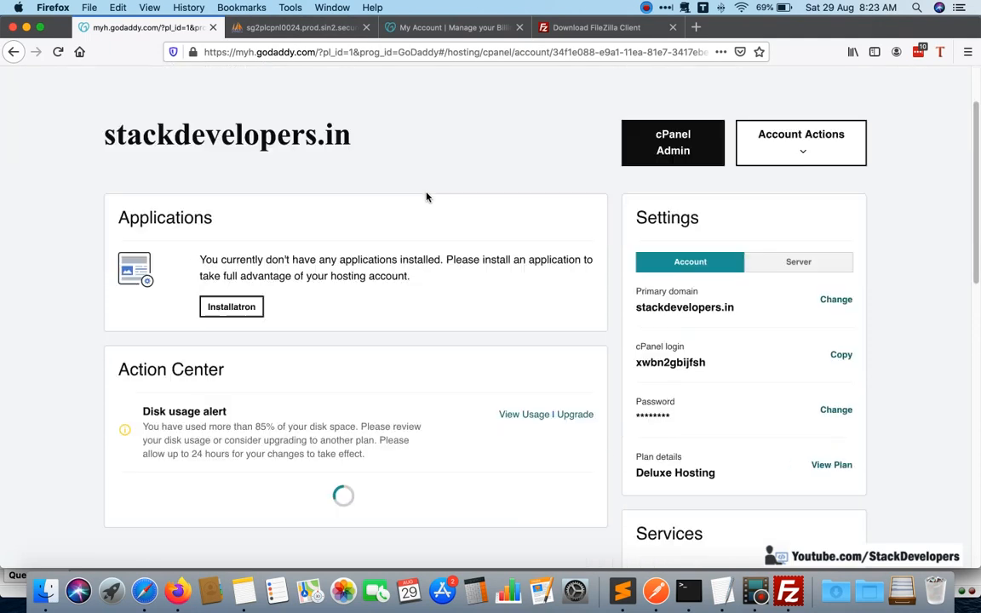
{"action": "scroll", "coordinate": [425, 197], "scroll_direction": "up", "scroll_amount": 2}
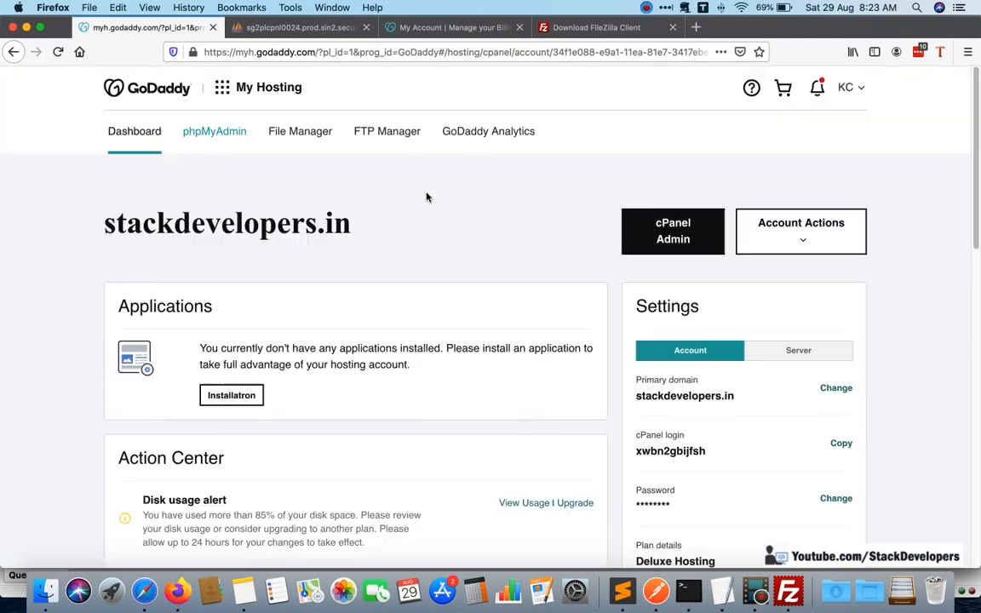
{"action": "scroll", "coordinate": [424, 196], "scroll_direction": "down", "scroll_amount": 3}
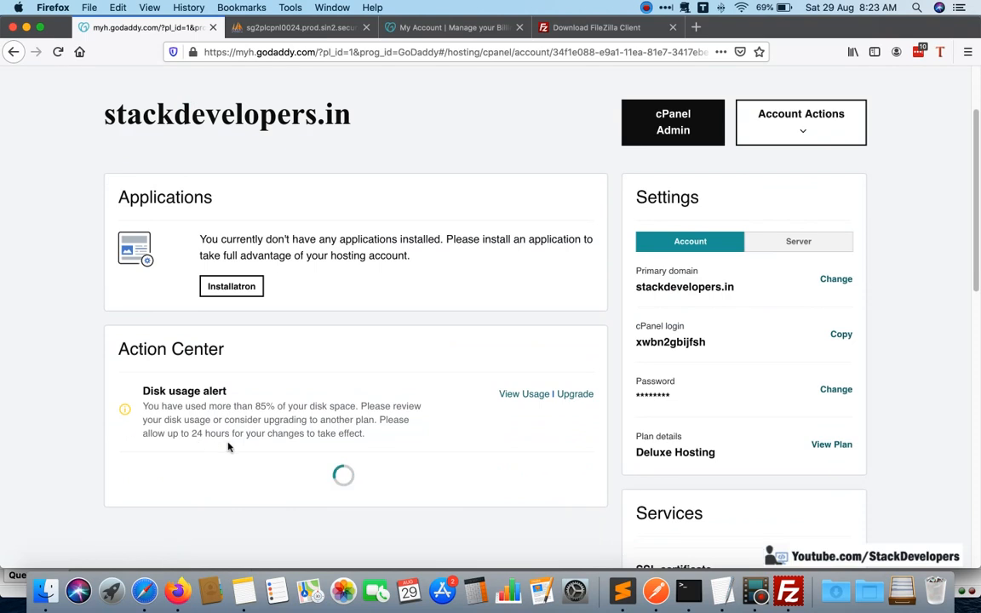
{"action": "scroll", "coordinate": [442, 435], "scroll_direction": "up", "scroll_amount": 3}
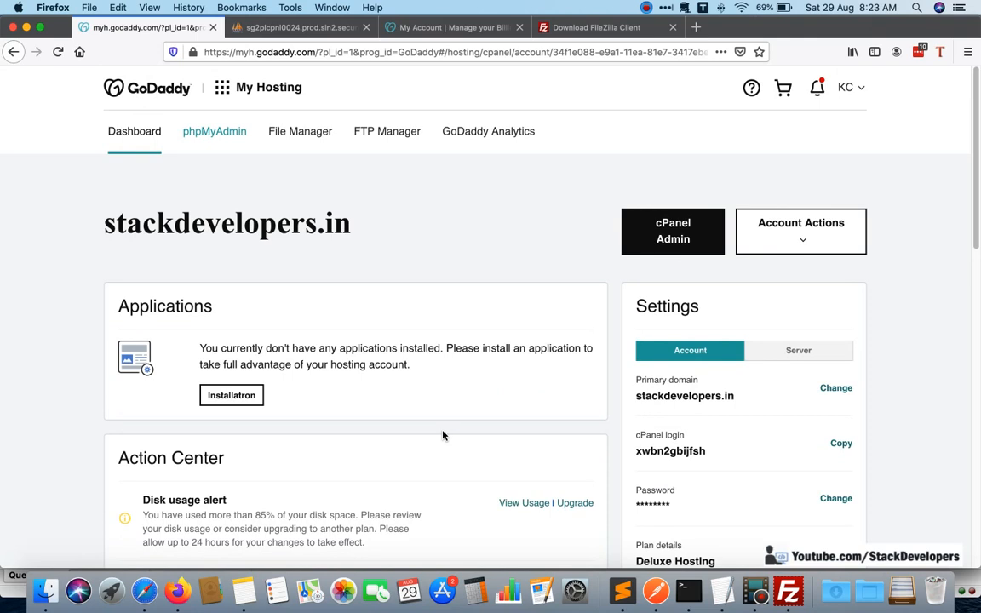
{"action": "scroll", "coordinate": [452, 418], "scroll_direction": "down", "scroll_amount": 4}
{"action": "scroll", "coordinate": [548, 278], "scroll_direction": "down", "scroll_amount": 4}
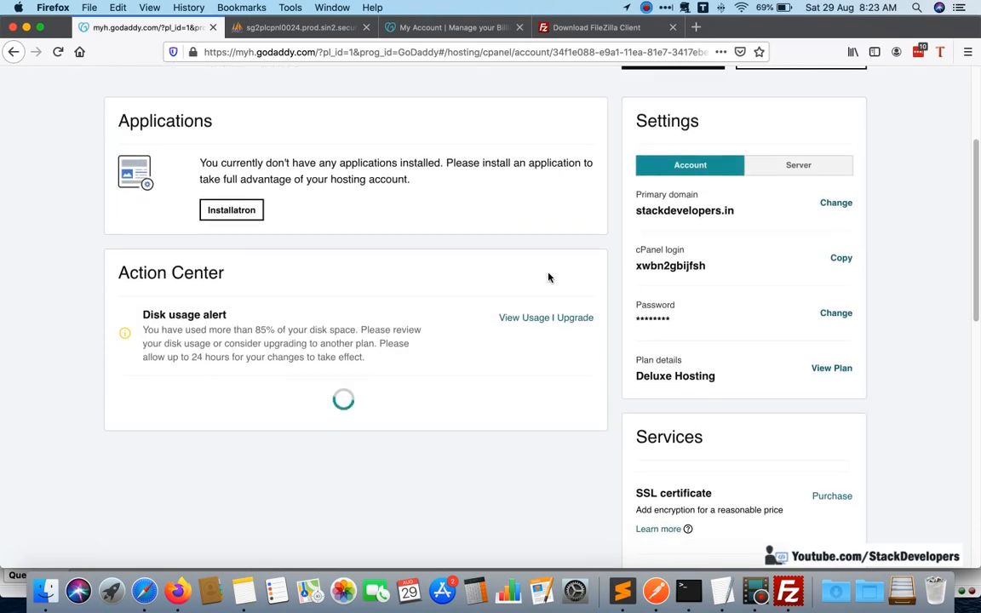
{"action": "scroll", "coordinate": [548, 278], "scroll_direction": "up", "scroll_amount": 5}
{"action": "scroll", "coordinate": [339, 444], "scroll_direction": "down", "scroll_amount": 1}
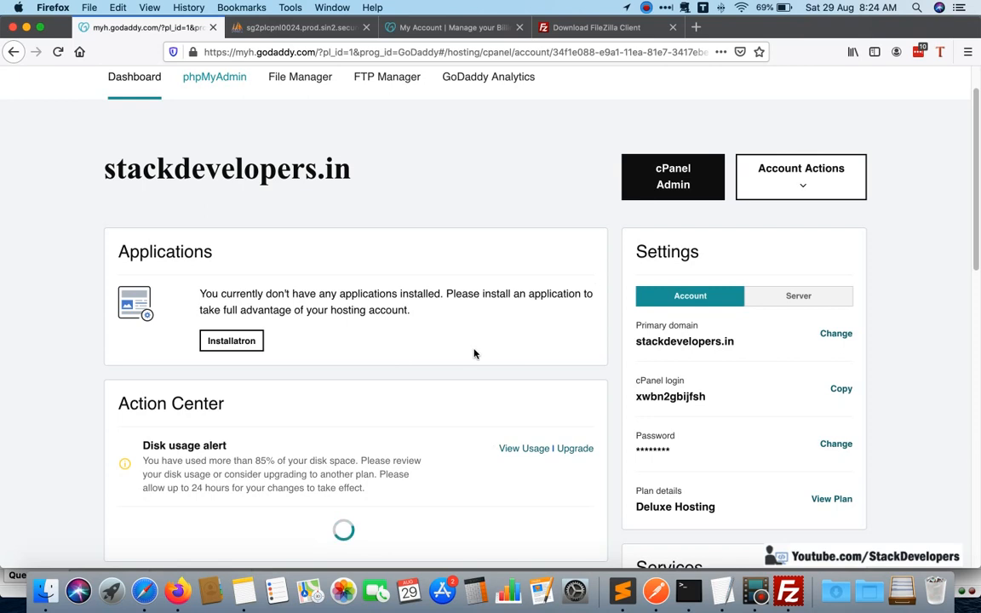
Open the hosting account's FTP Accounts page in cPanel and view the special FTP accounts.
{"action": "scroll", "coordinate": [475, 350], "scroll_direction": "up", "scroll_amount": 1}
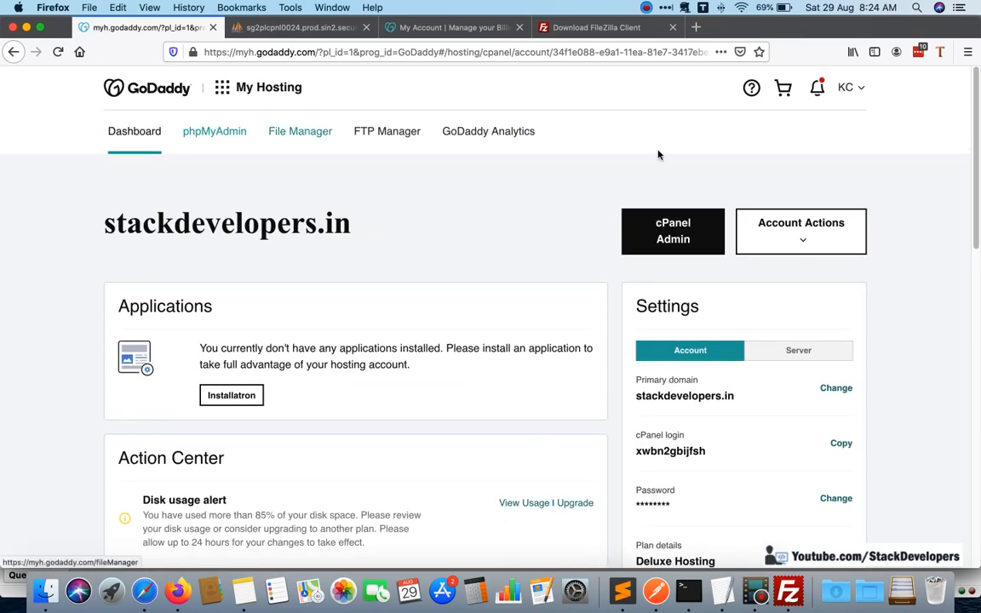
{"action": "left_click", "coordinate": [299, 143]}
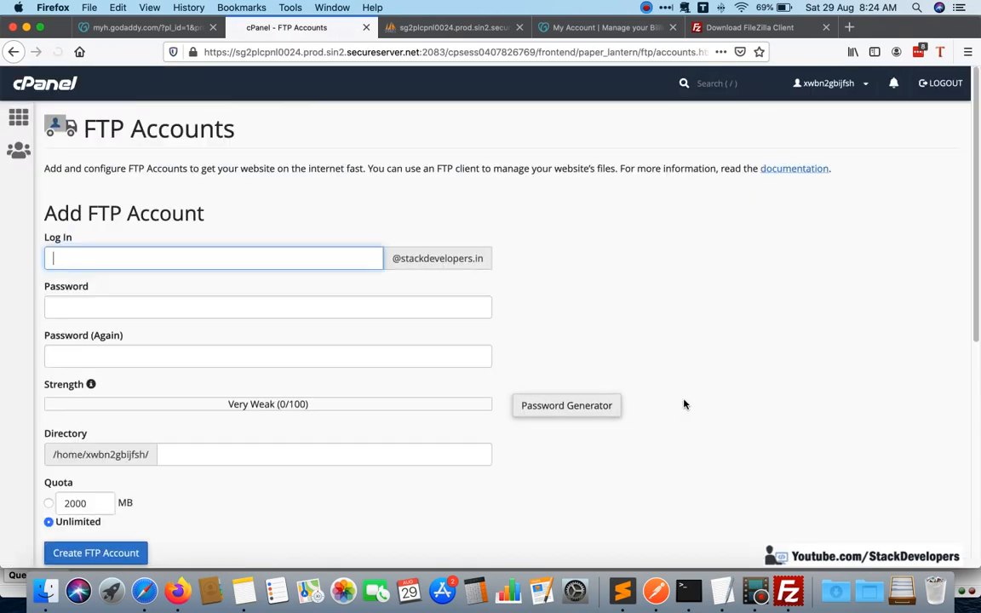
{"action": "scroll", "coordinate": [686, 404], "scroll_direction": "down", "scroll_amount": 5}
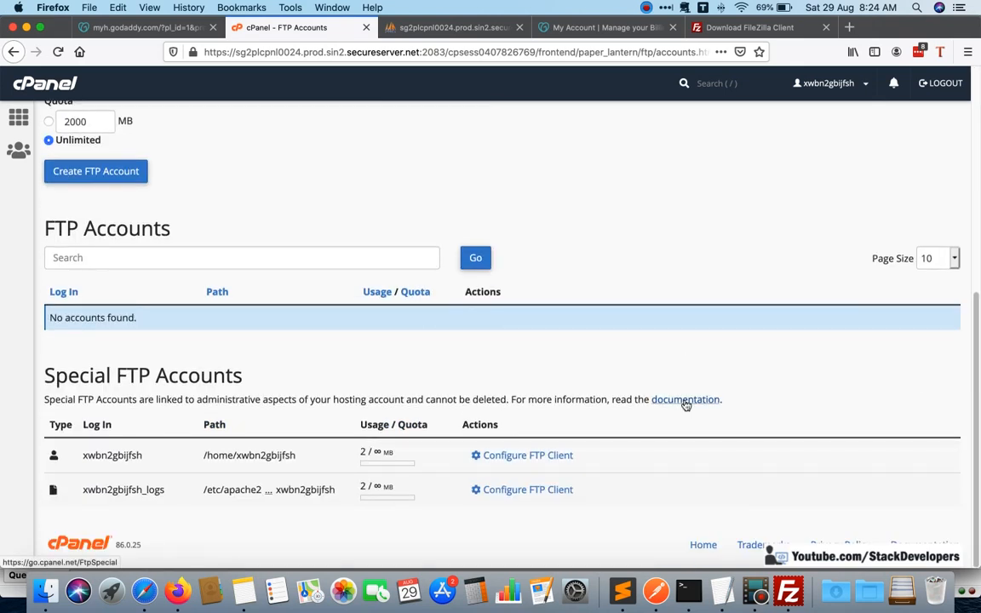
Return from the FTP Accounts page to the GoDaddy hosting dashboard and review the primary domain and login details in the account settings.
{"action": "scroll", "coordinate": [686, 404], "scroll_direction": "up", "scroll_amount": 5}
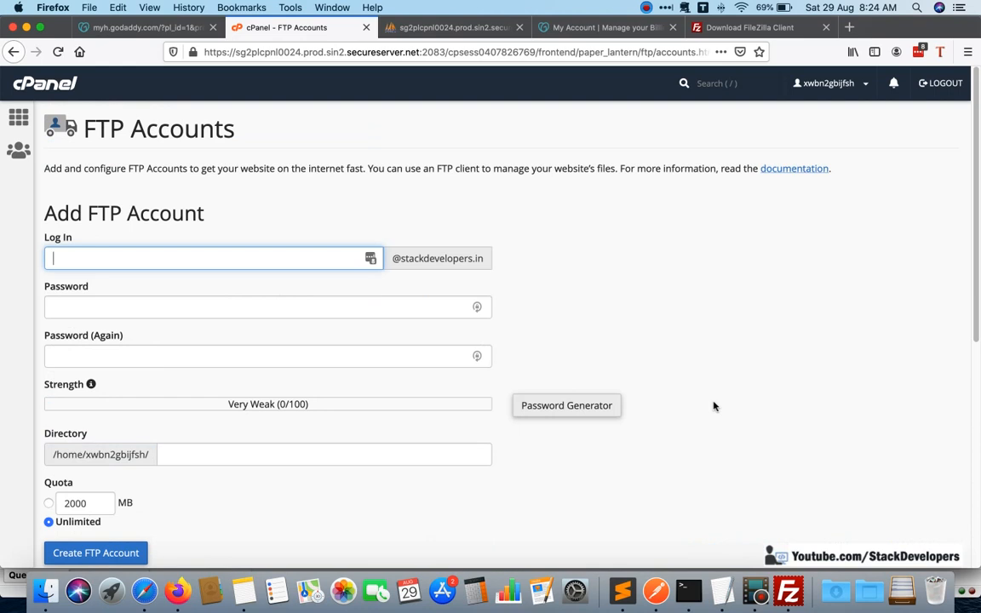
{"action": "key", "text": "ctrl+shift+Tab"}
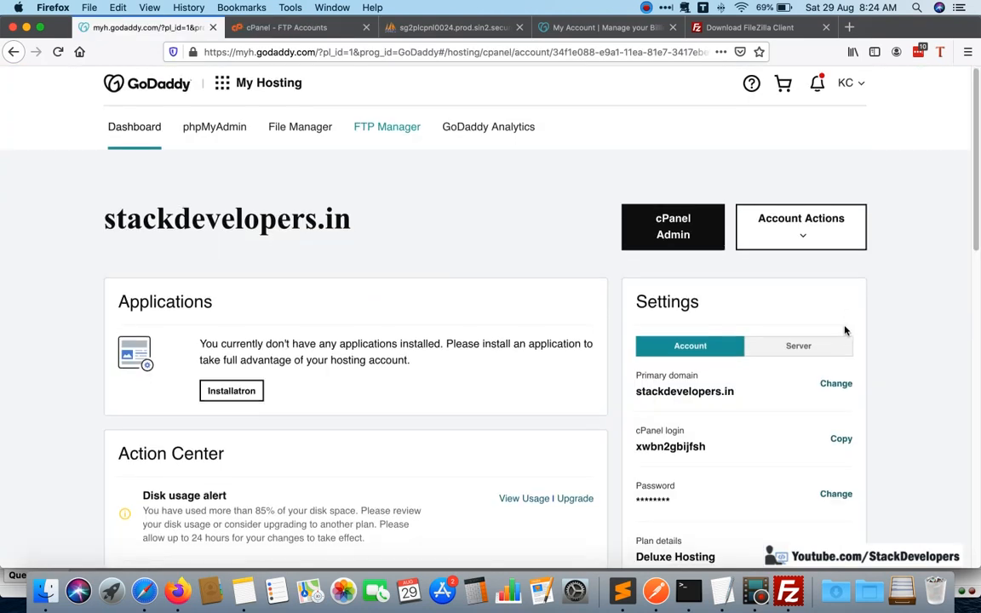
{"action": "scroll", "coordinate": [845, 329], "scroll_direction": "down", "scroll_amount": 1}
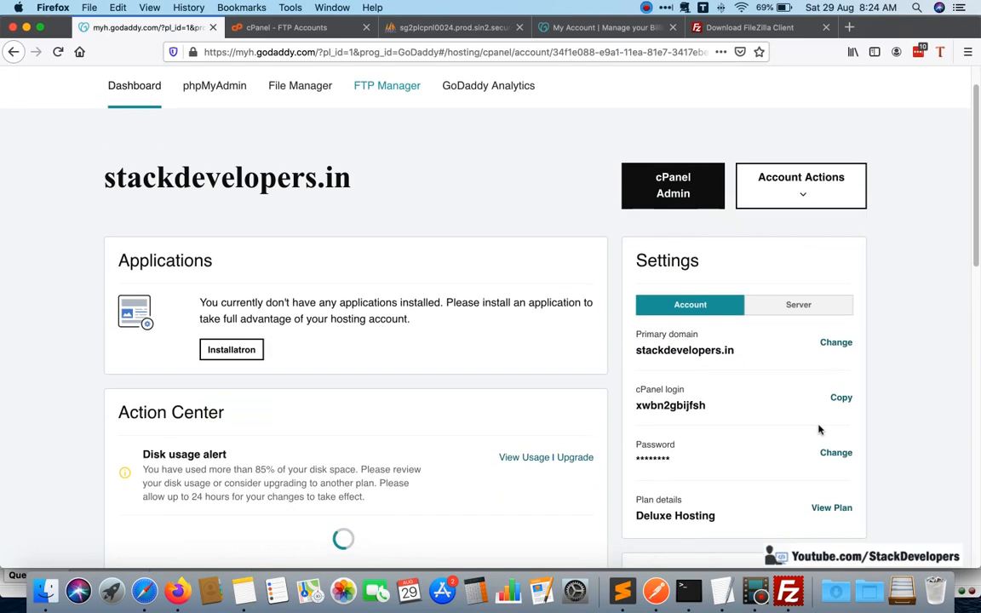
{"action": "scroll", "coordinate": [819, 425], "scroll_direction": "down", "scroll_amount": 1}
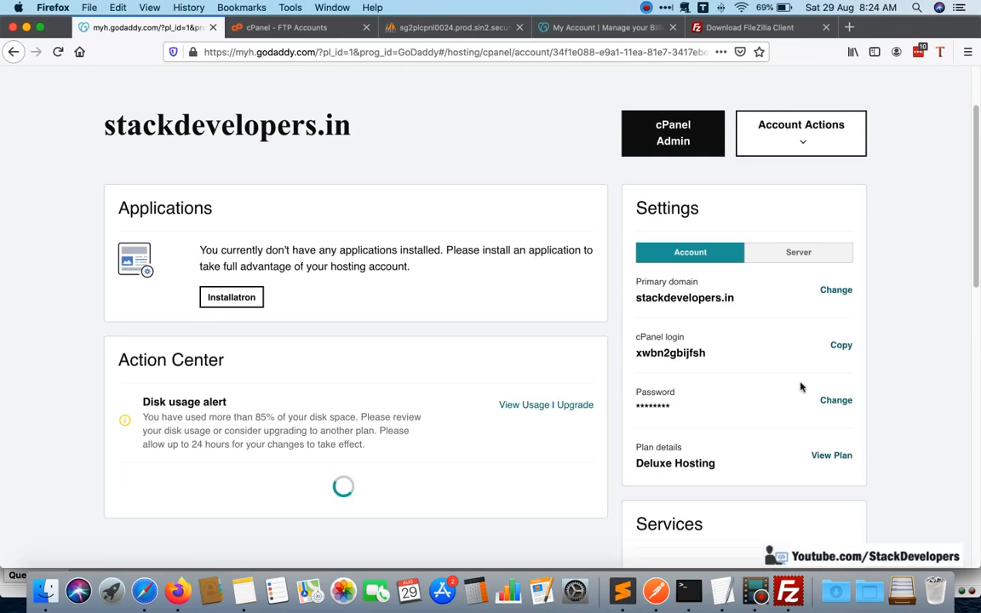
{"action": "left_click_drag", "start_coordinate": [740, 303], "coordinate": [638, 296]}
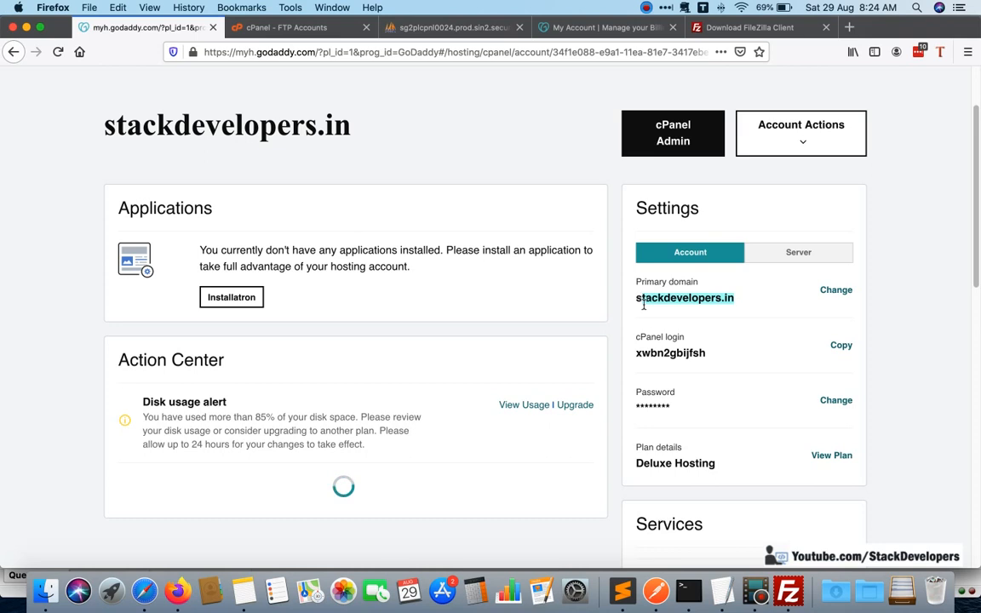
{"action": "left_click", "coordinate": [740, 300]}
{"action": "left_click_drag", "start_coordinate": [736, 299], "coordinate": [635, 298]}
Start changing the hosting account's password and enter a new password that meets all the listed criteria.
{"action": "left_click", "coordinate": [840, 402]}
{"action": "left_click", "coordinate": [506, 238]}
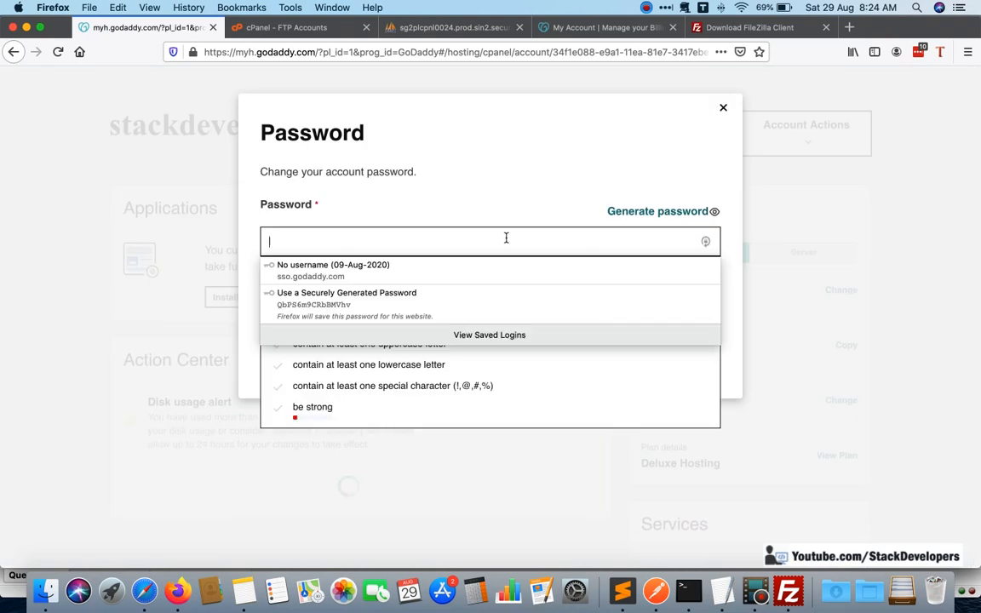
{"action": "type", "text": "•••••"}
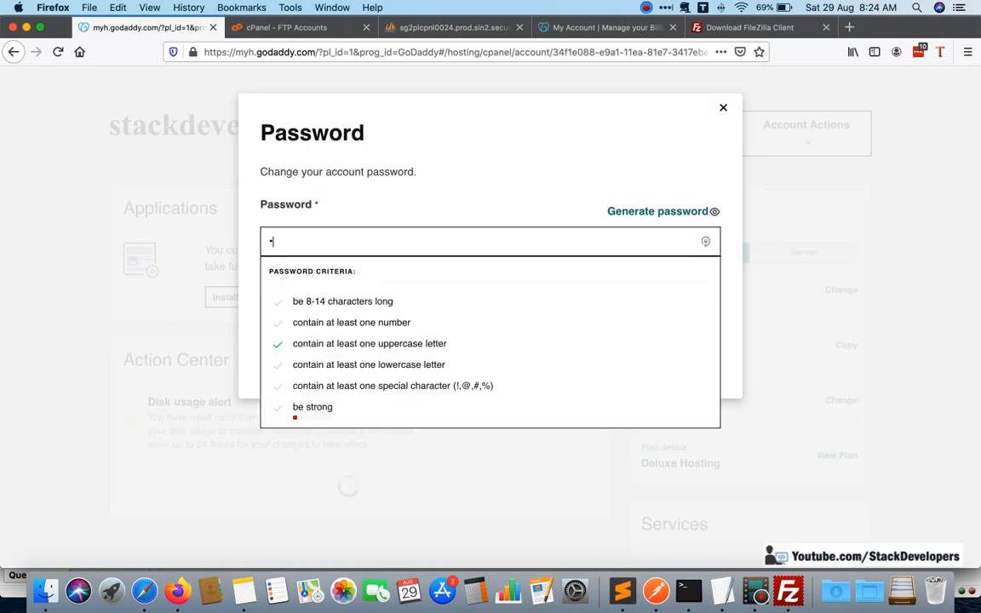
{"action": "type", "text": "••••"}
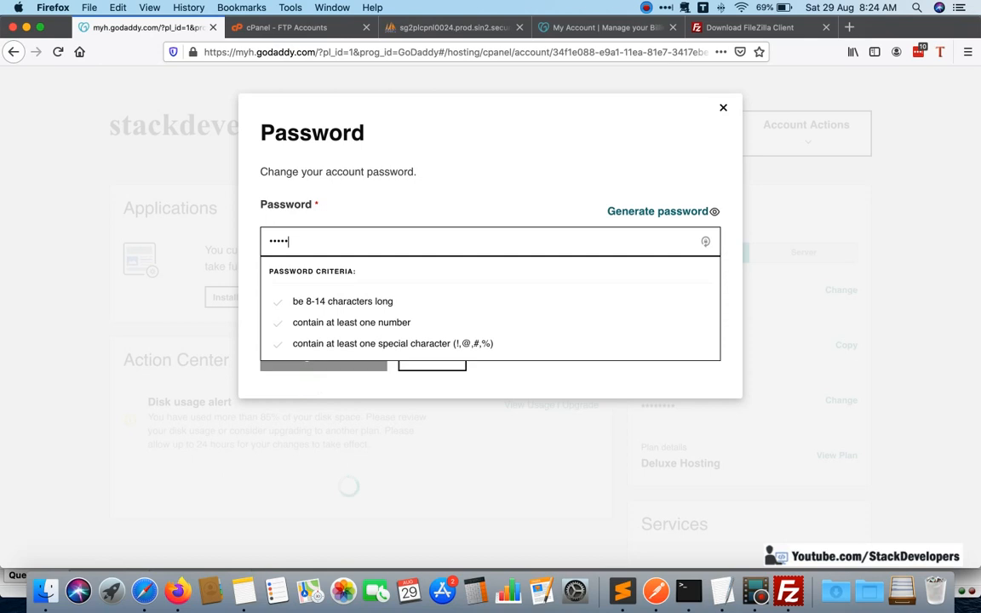
{"action": "type", "text": "••"}
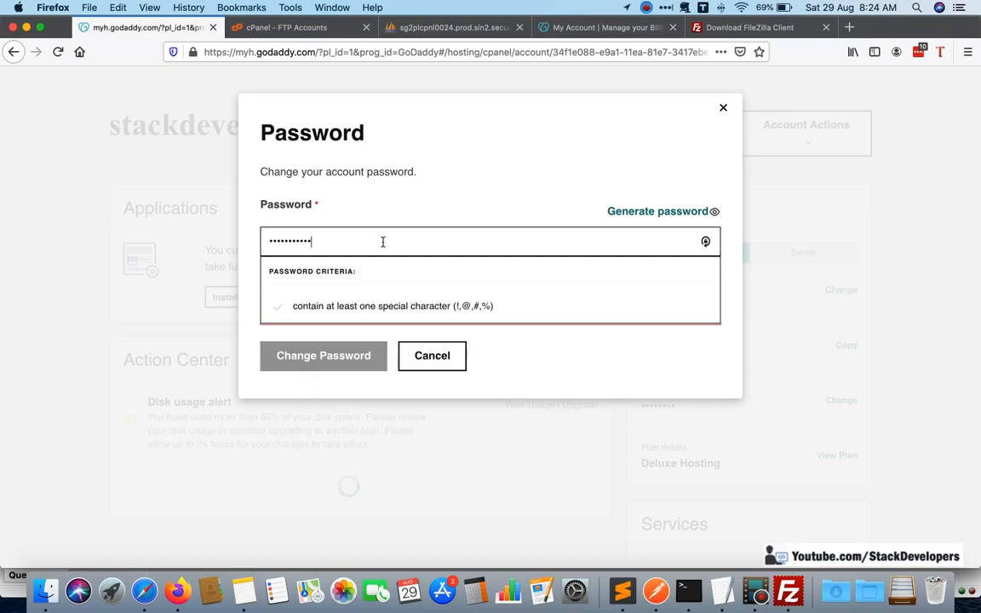
{"action": "key", "text": "super+a"}
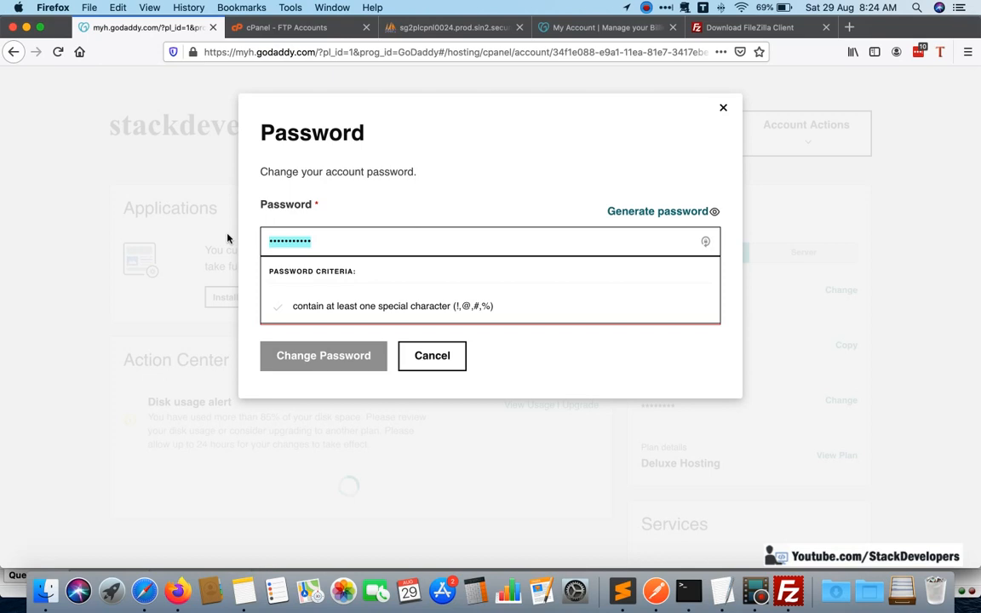
{"action": "type", "text": "•••••••"}
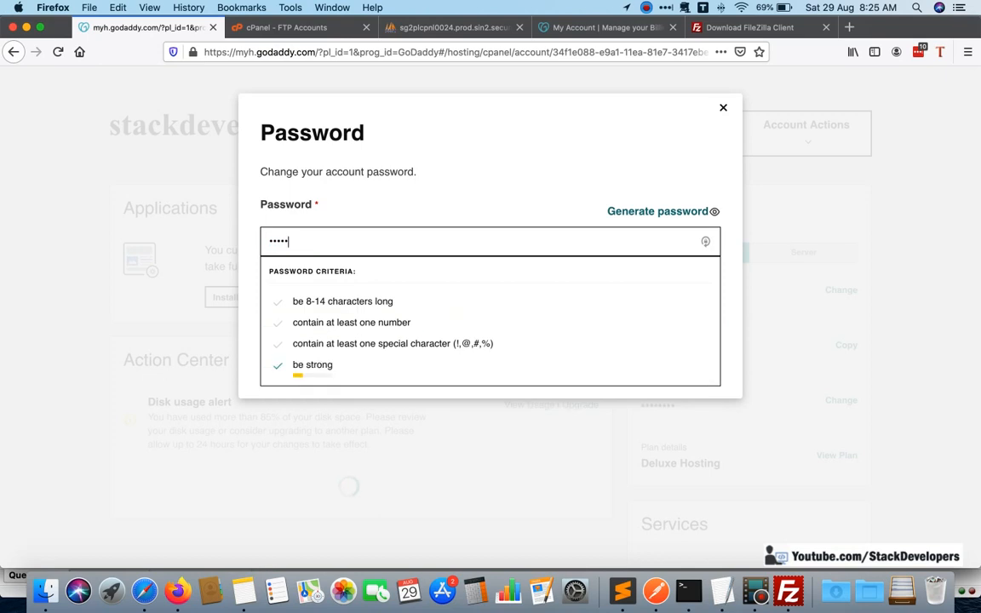
{"action": "type", "text": "•••"}
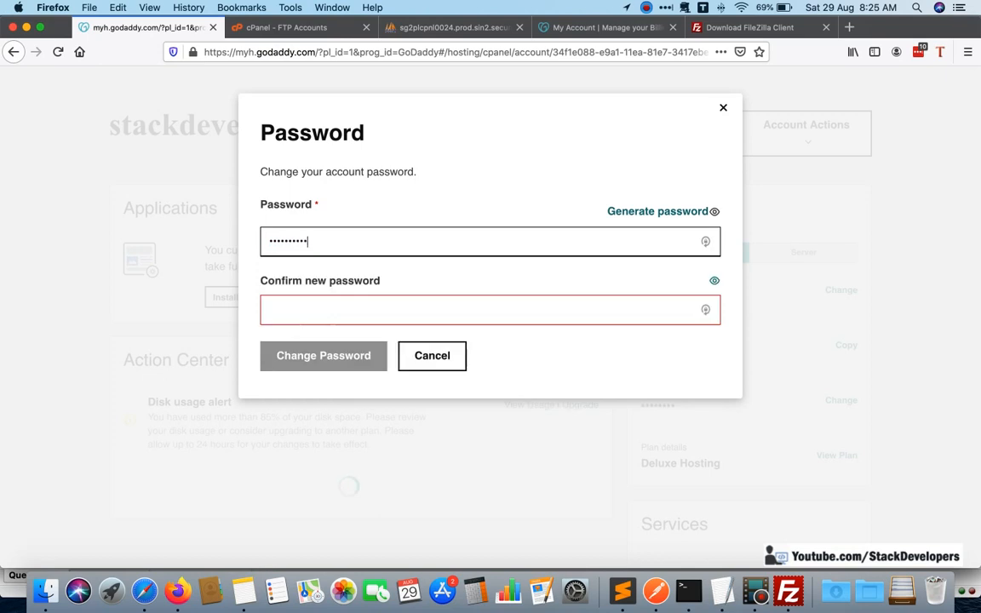
Repeat the new password in the confirmation field, apply the password change and close the dialog.
{"action": "key", "text": "Tab"}
{"action": "type", "text": "•••••••"}
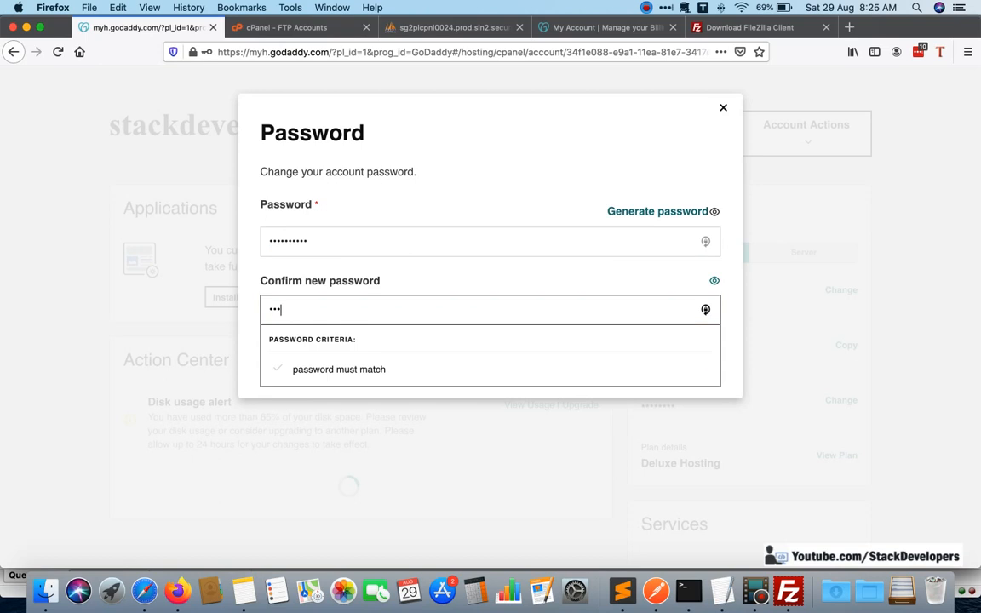
{"action": "type", "text": "•••"}
{"action": "left_click", "coordinate": [705, 357]}
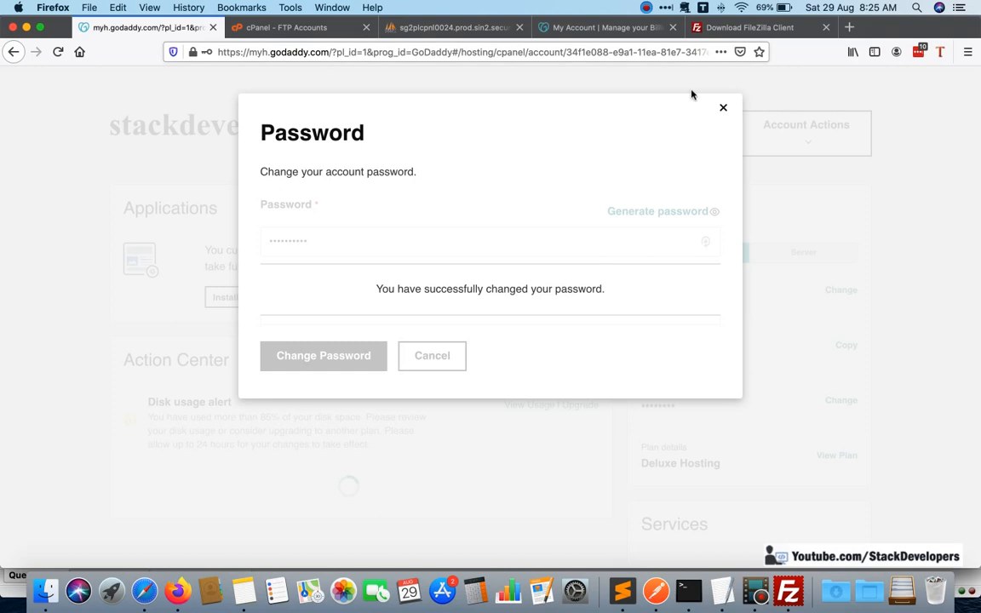
{"action": "left_click", "coordinate": [723, 107]}
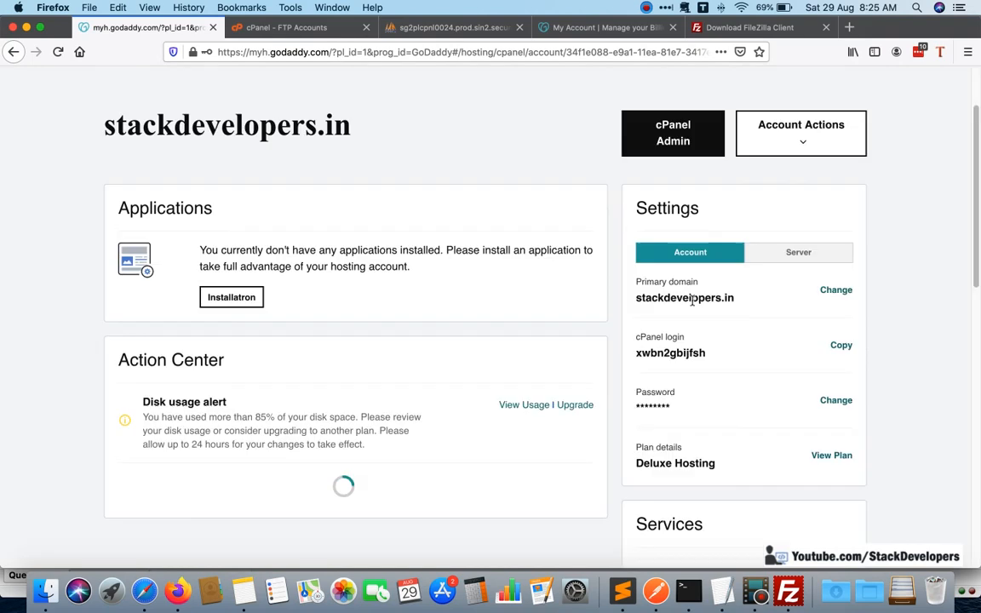
Copy the primary domain stackdevelopers.in from the account settings into the Host field in FileZilla.
{"action": "triple_click", "coordinate": [691, 300]}
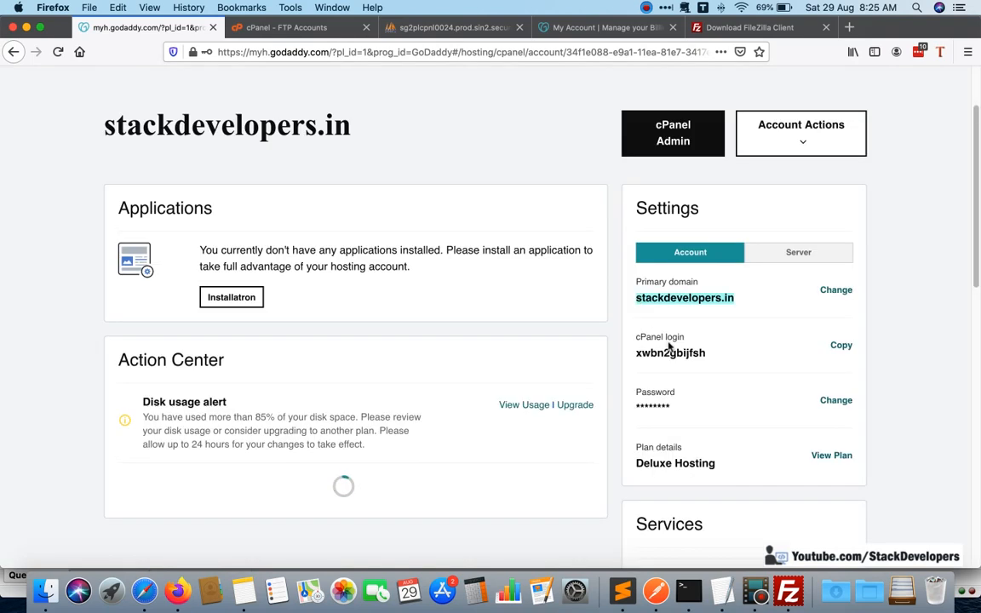
{"action": "key", "text": "super+c"}
{"action": "key", "text": "super+Tab"}
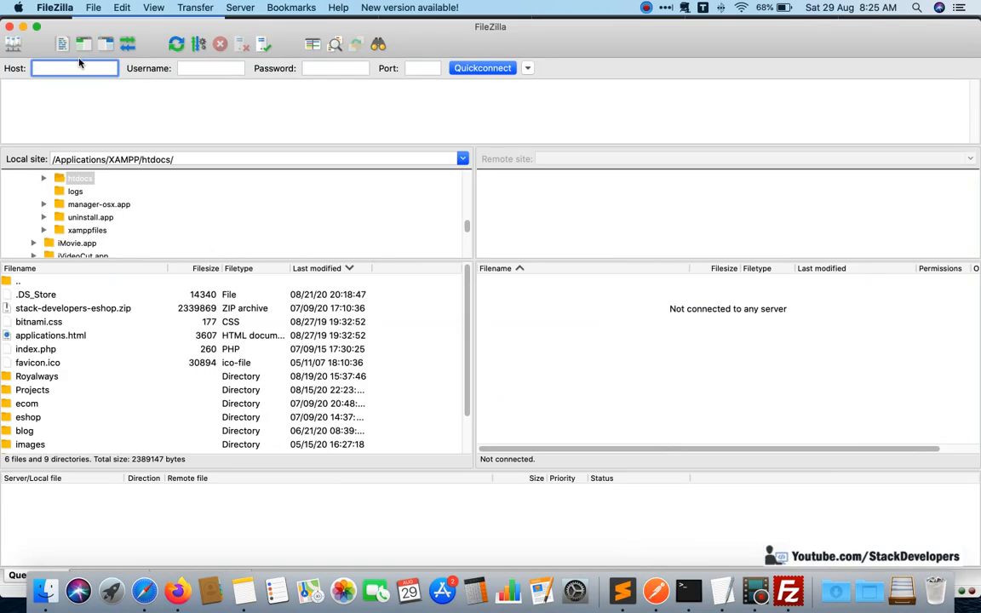
{"action": "key", "text": "super+v"}
Copy the cPanel login name from the GoDaddy account settings into FileZilla's Username field.
{"action": "key", "text": "super+Tab"}
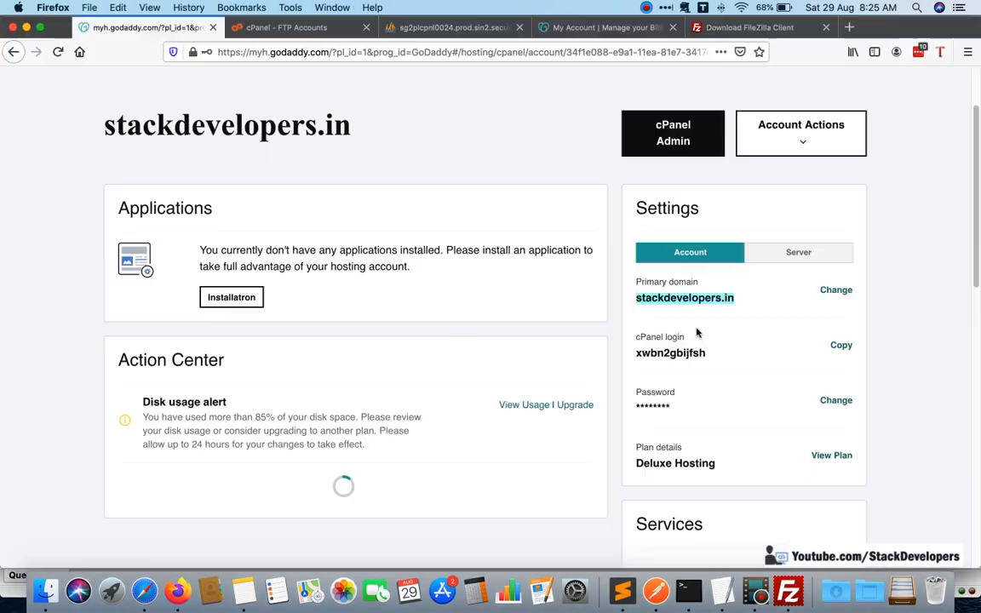
{"action": "triple_click", "coordinate": [693, 353]}
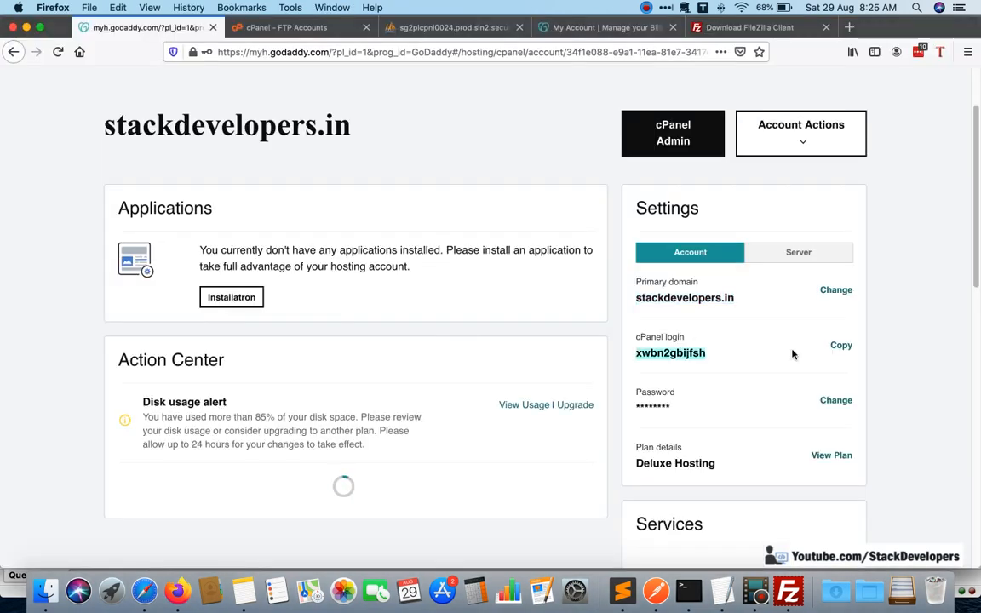
{"action": "key", "text": "super+c"}
{"action": "key", "text": "super+Tab"}
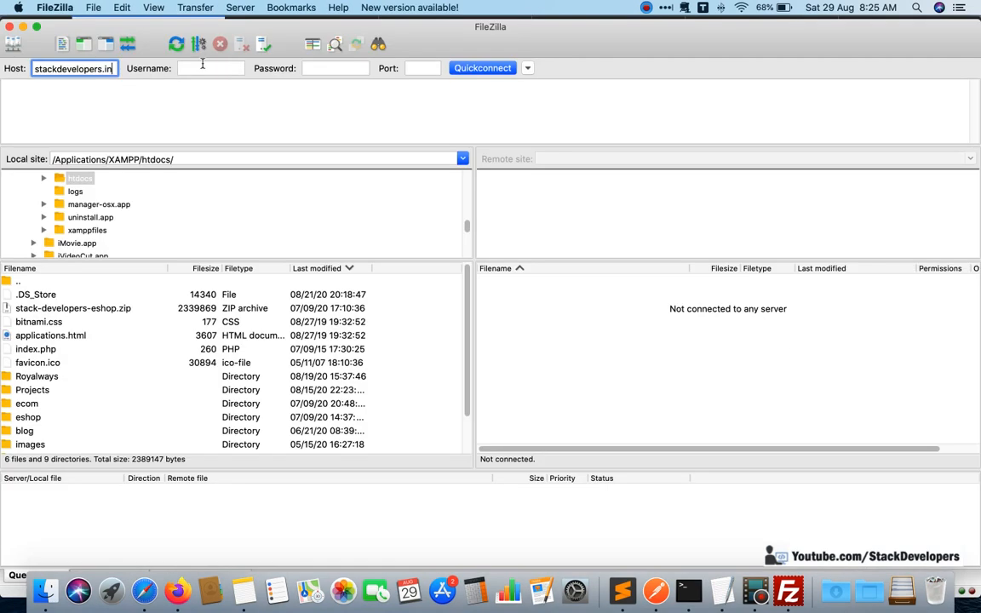
{"action": "left_click", "coordinate": [202, 68]}
{"action": "key", "text": "super+v"}
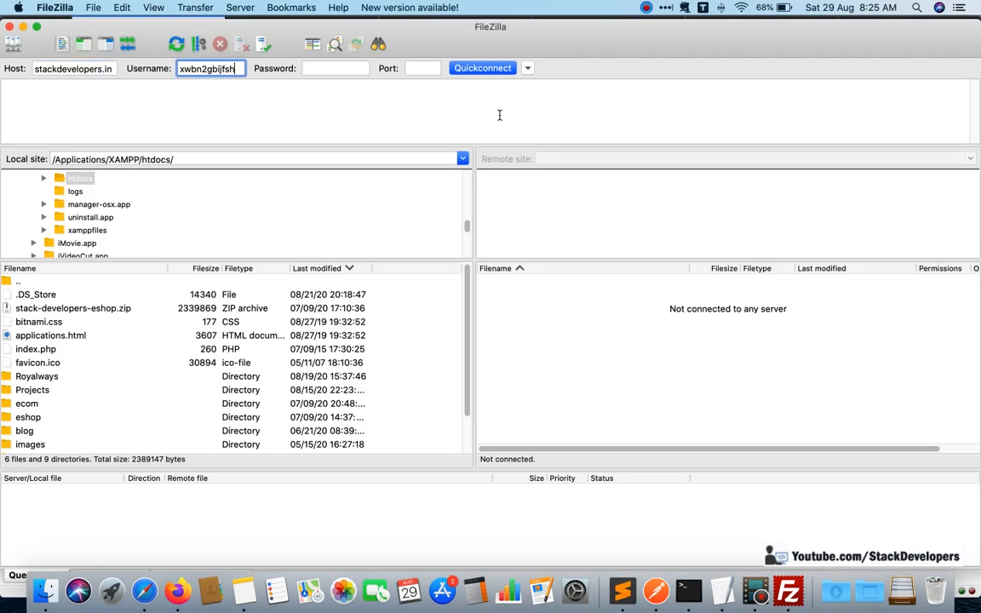
Enter the hosting account's password and connect to stackdevelopers.in, always trusting the server's certificate in future sessions.
{"action": "left_click", "coordinate": [337, 67]}
{"action": "type", "text": "a"}
{"action": "key", "text": "BackSpace"}
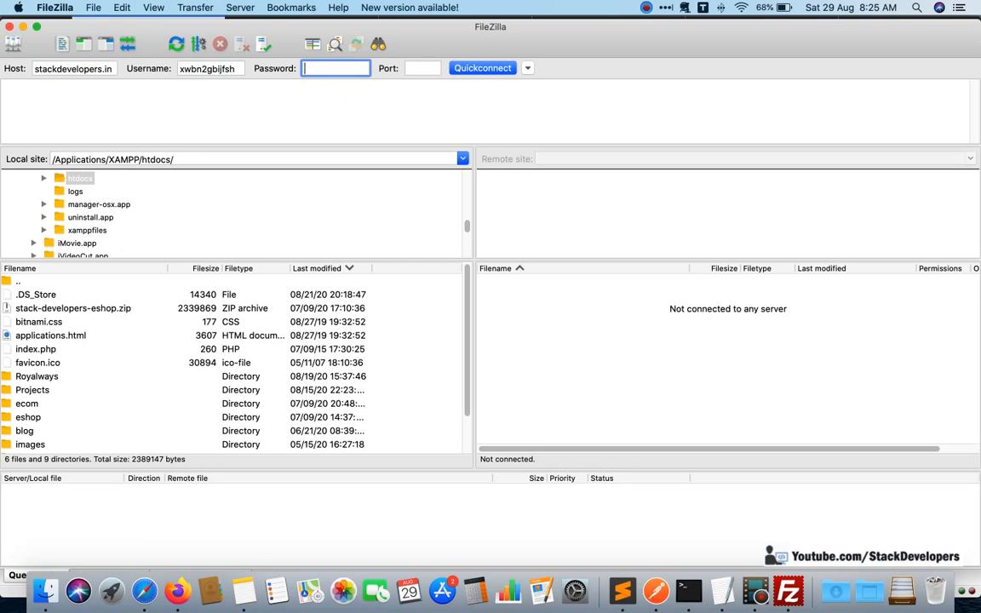
{"action": "key", "text": "Caps_Lock"}
{"action": "type", "text": "••••••••••"}
{"action": "key", "text": "Return"}
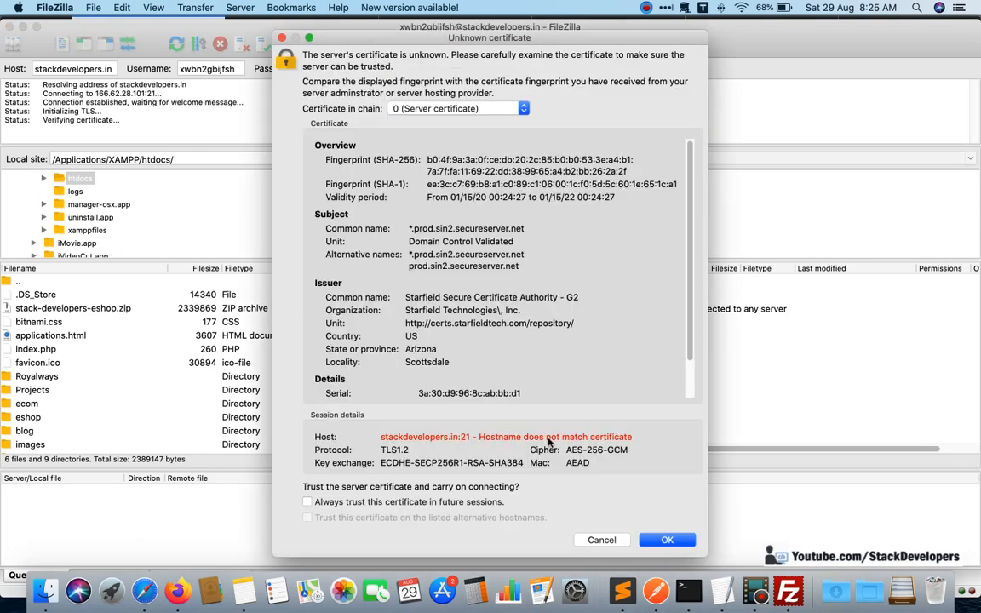
{"action": "left_click", "coordinate": [308, 501]}
{"action": "left_click", "coordinate": [676, 536]}
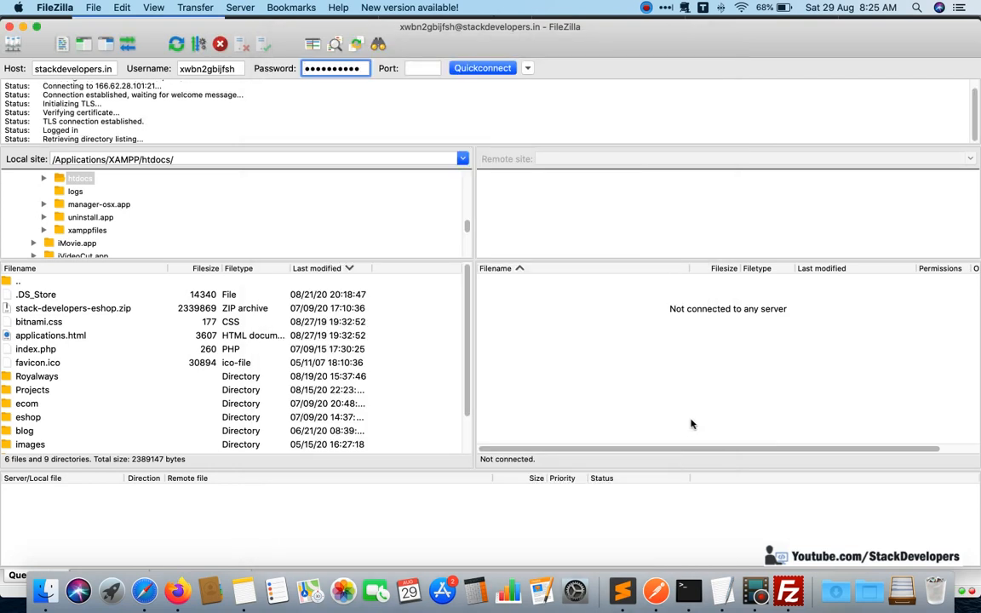
Open the public_html folder on the remote site.
{"action": "left_click", "coordinate": [562, 349]}
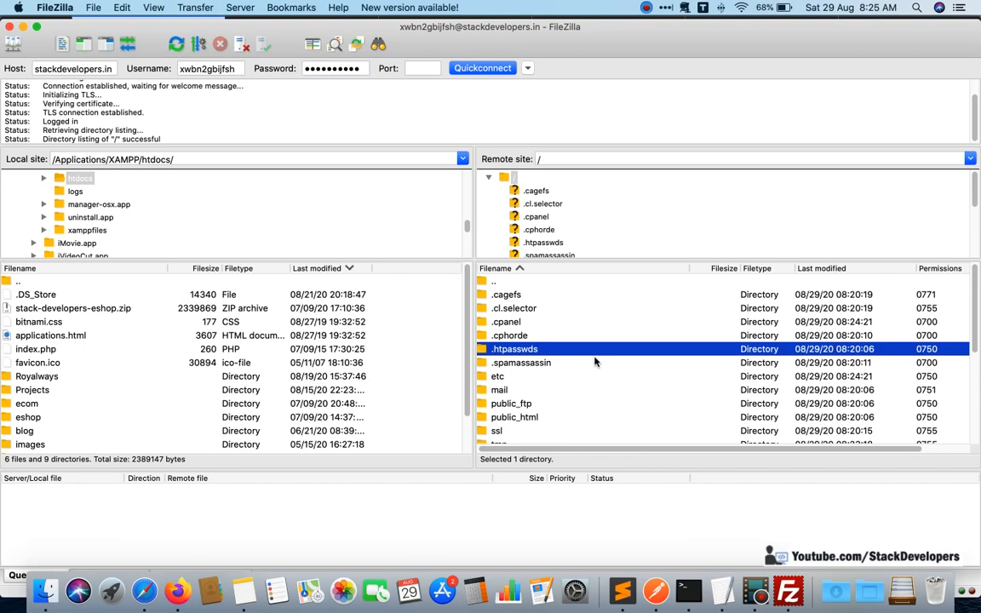
{"action": "scroll", "coordinate": [525, 367], "scroll_direction": "down", "scroll_amount": 2}
{"action": "double_click", "coordinate": [521, 377]}
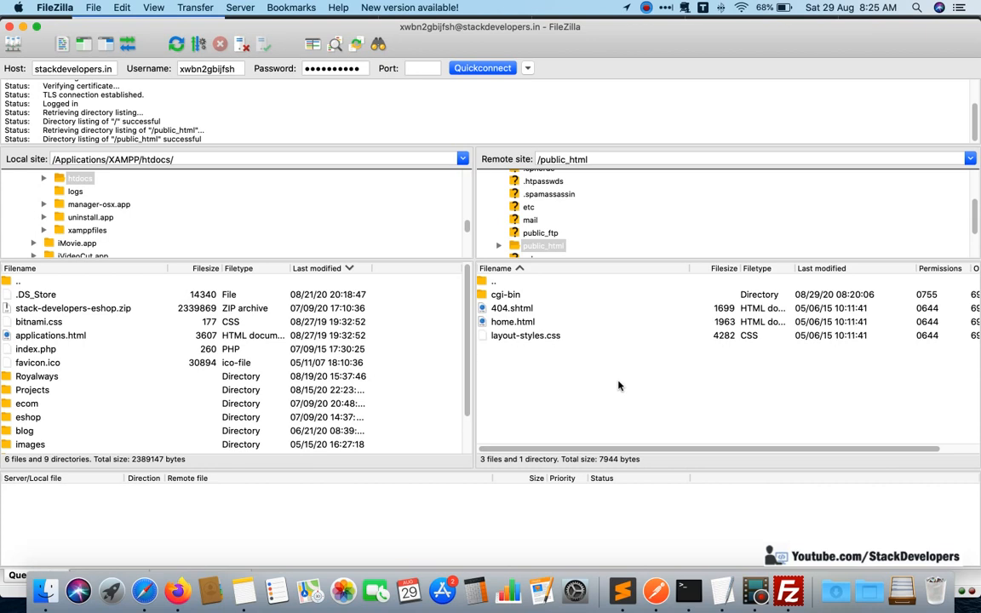
Load stackdevelopers.in in a new Safari tab to check the live site, and return to FileZilla.
{"action": "left_click", "coordinate": [144, 590]}
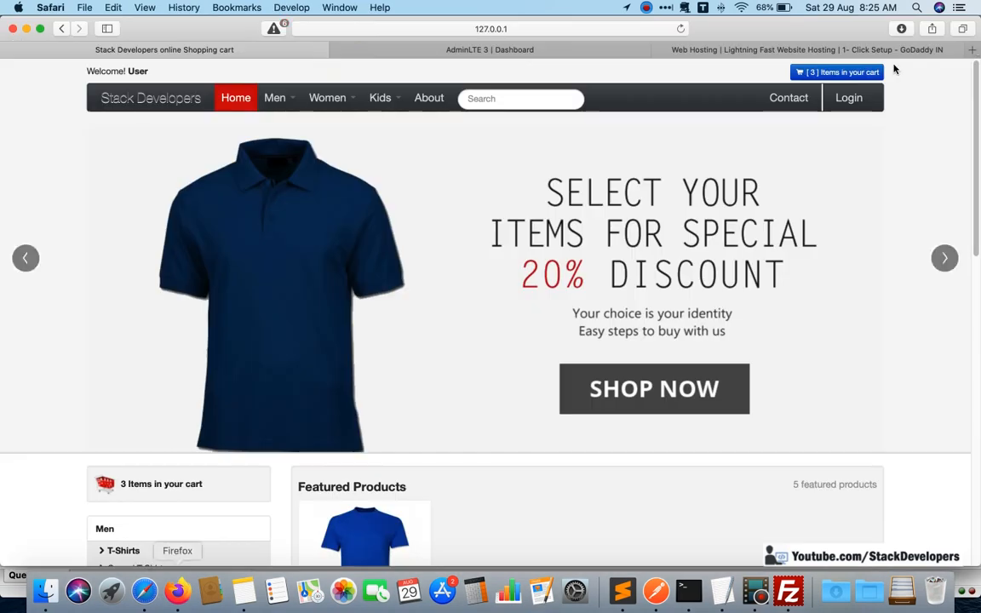
{"action": "left_click", "coordinate": [975, 49]}
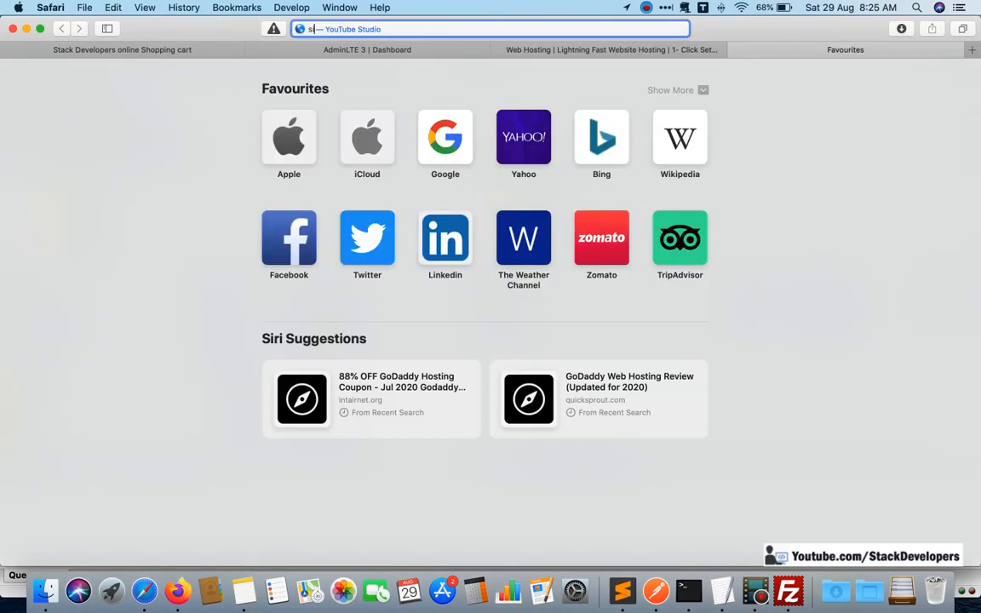
{"action": "type", "text": "site"}
{"action": "key", "text": "Escape"}
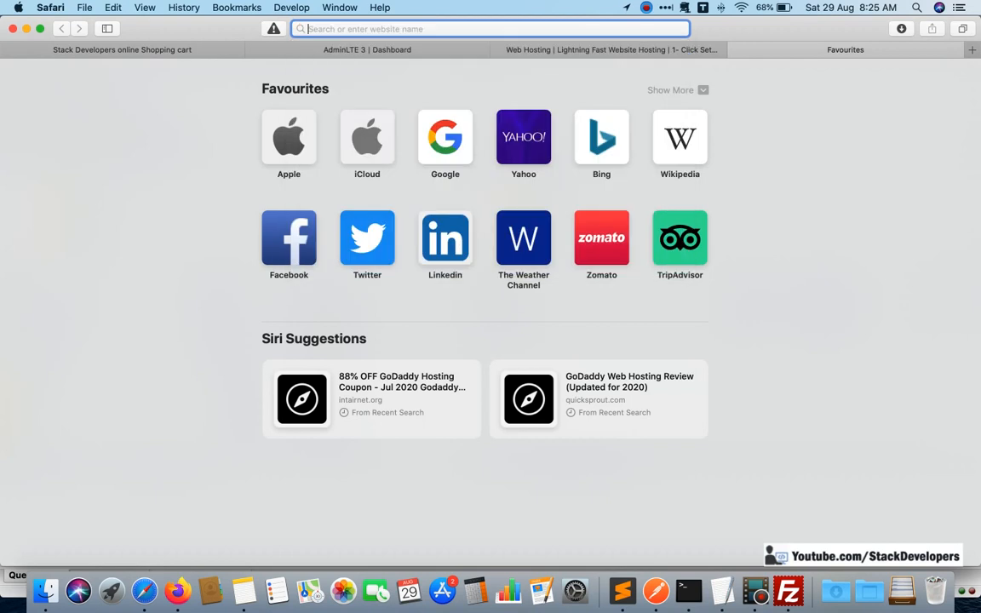
{"action": "type", "text": "stack"}
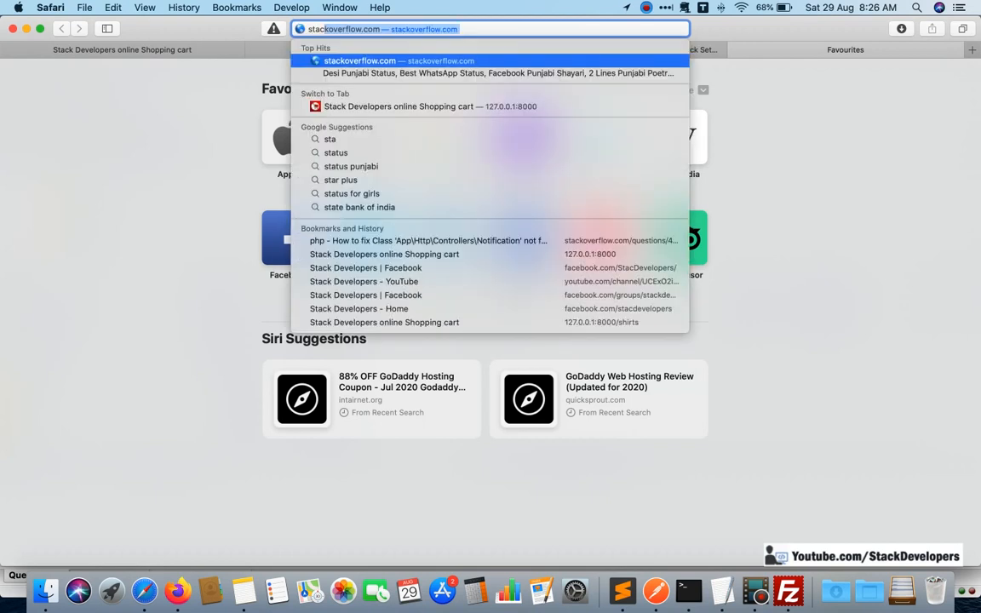
{"action": "type", "text": "devel"}
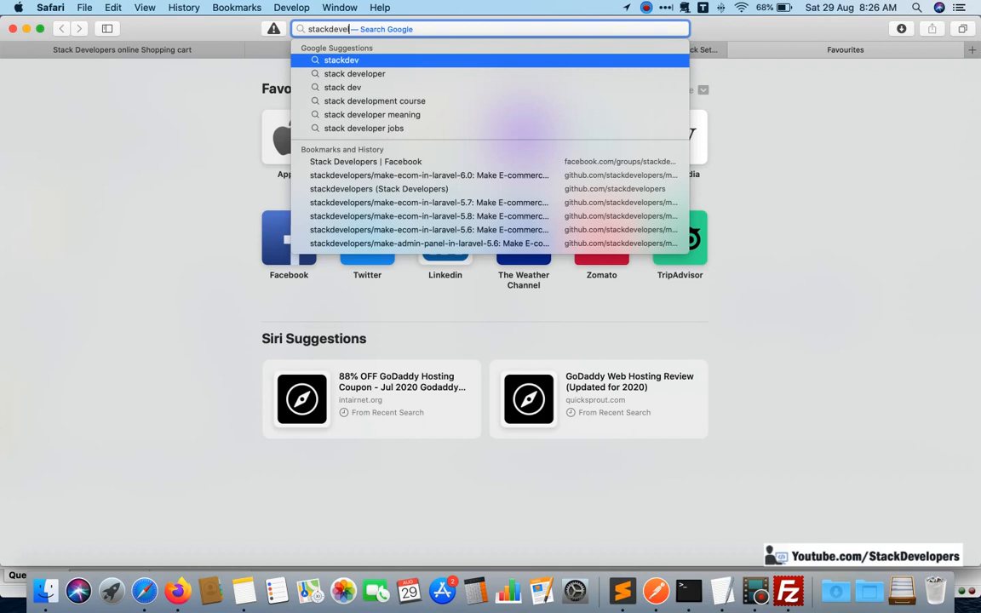
{"action": "type", "text": "opers.in"}
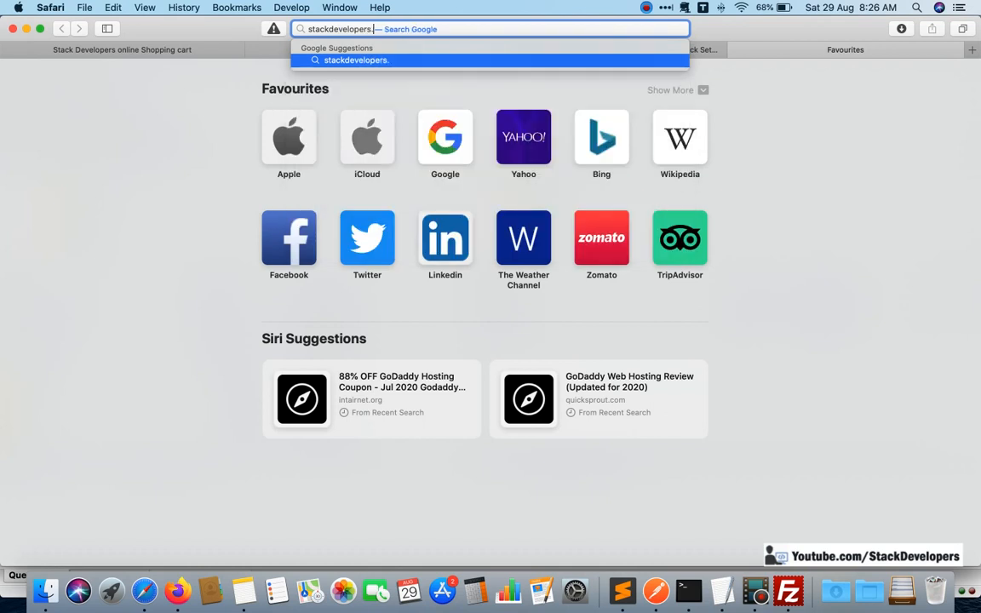
{"action": "key", "text": "Return"}
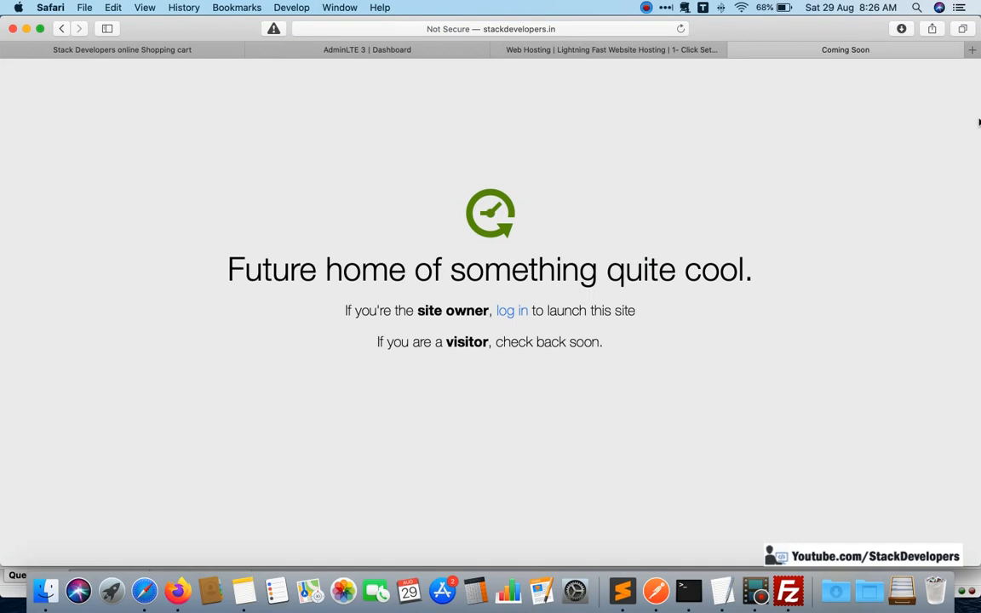
{"action": "key", "text": "super+Tab"}
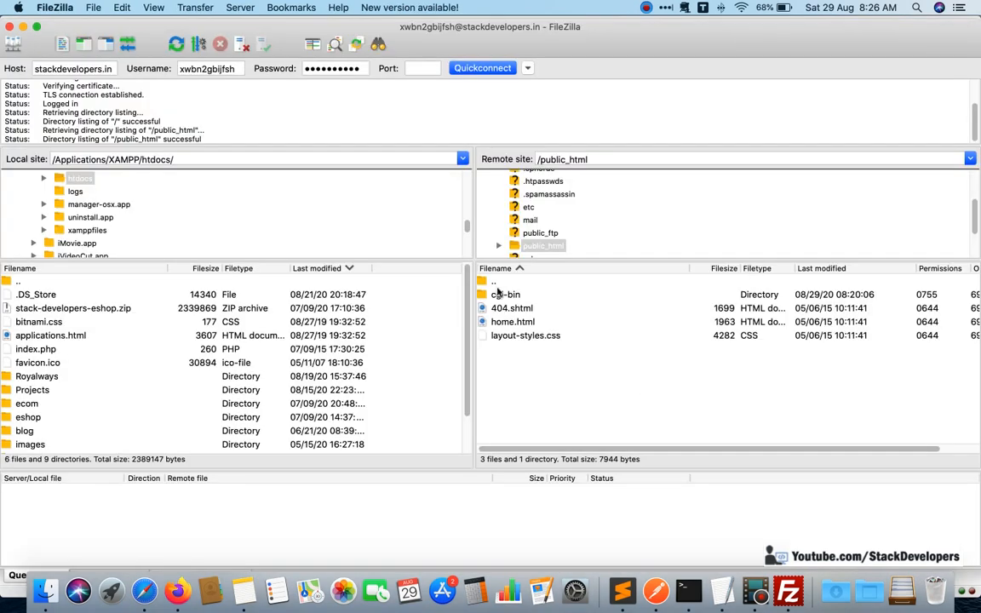
Create a new empty file named test.txt in the remote public_html folder.
{"action": "right_click", "coordinate": [540, 374]}
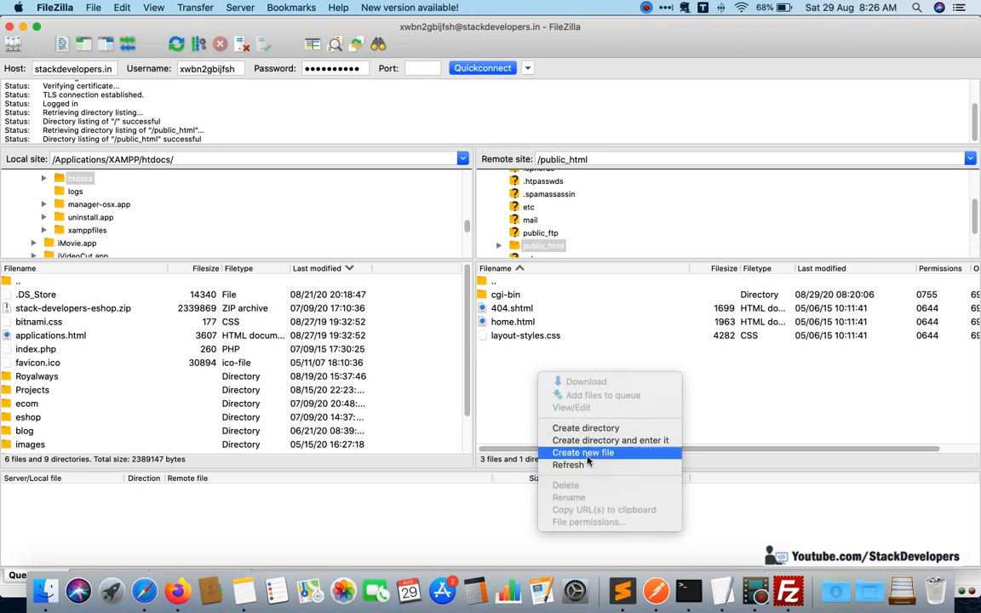
{"action": "left_click", "coordinate": [586, 454]}
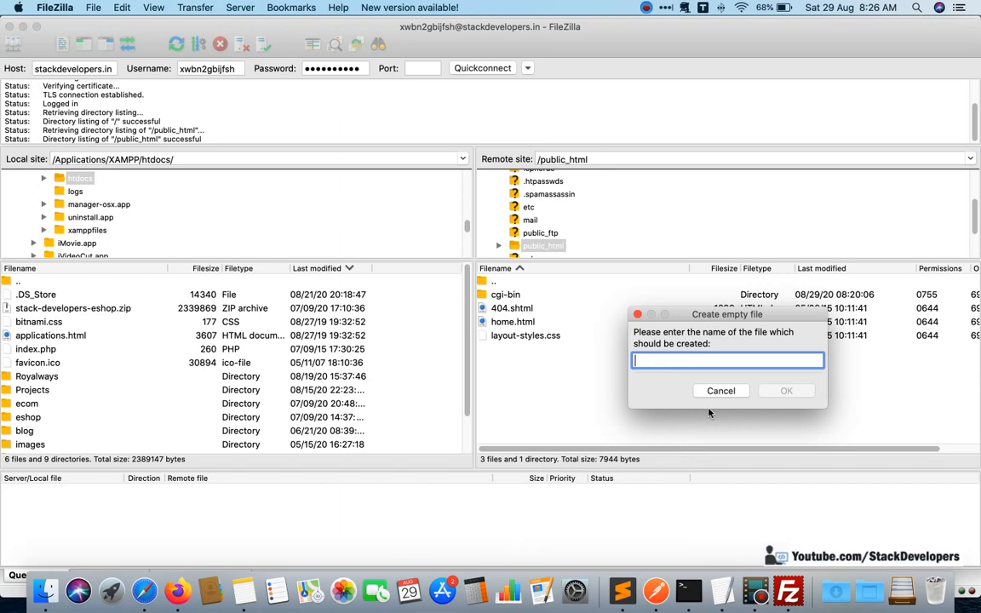
{"action": "type", "text": "test"}
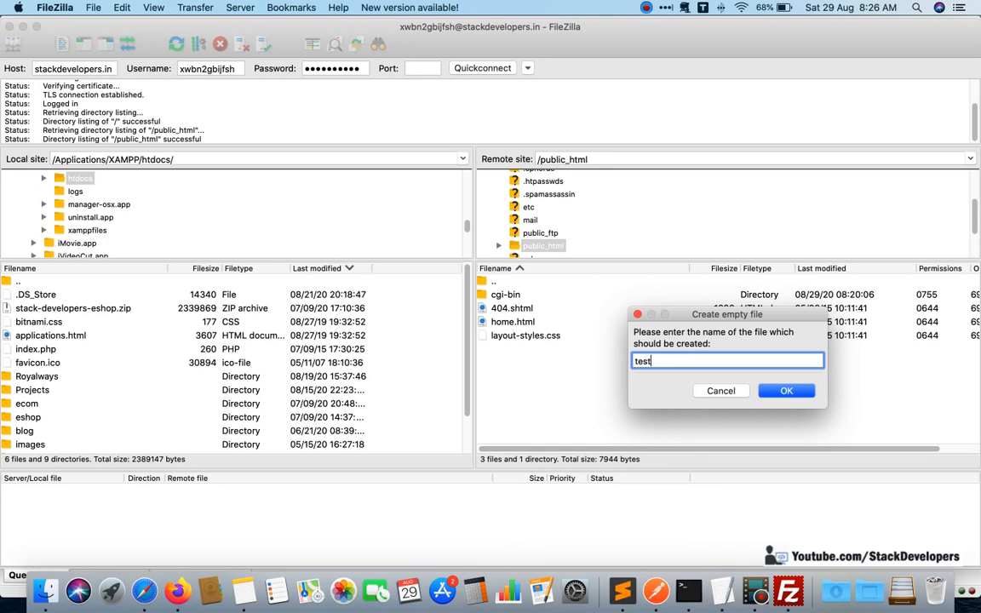
{"action": "type", "text": ".txt"}
{"action": "left_click", "coordinate": [786, 390]}
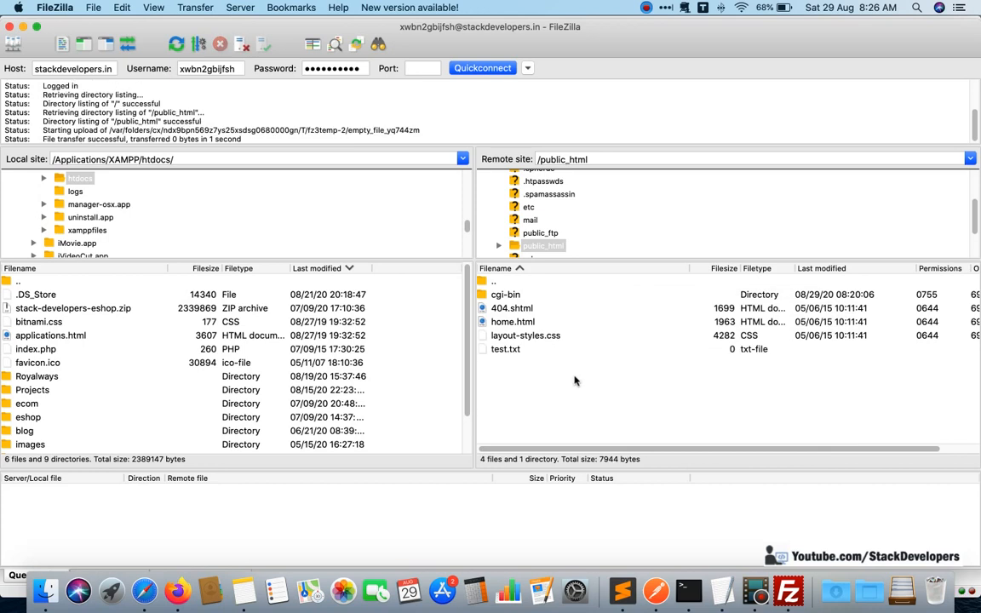
Rename the remote test.txt file in public_html to test.php.
{"action": "left_click", "coordinate": [515, 352]}
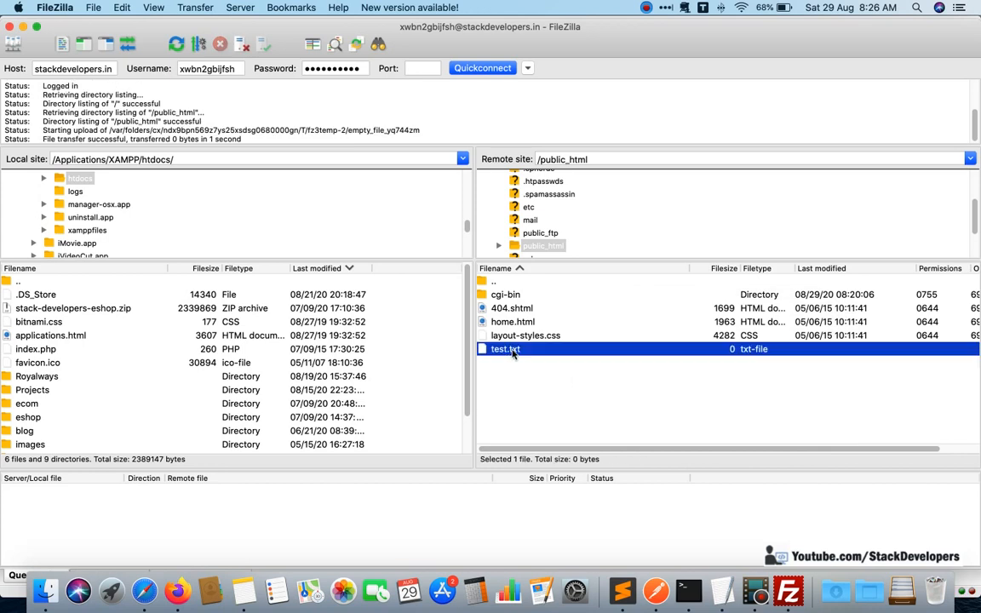
{"action": "left_click", "coordinate": [514, 352]}
{"action": "left_click_drag", "start_coordinate": [513, 350], "coordinate": [536, 351]}
{"action": "type", "text": "php"}
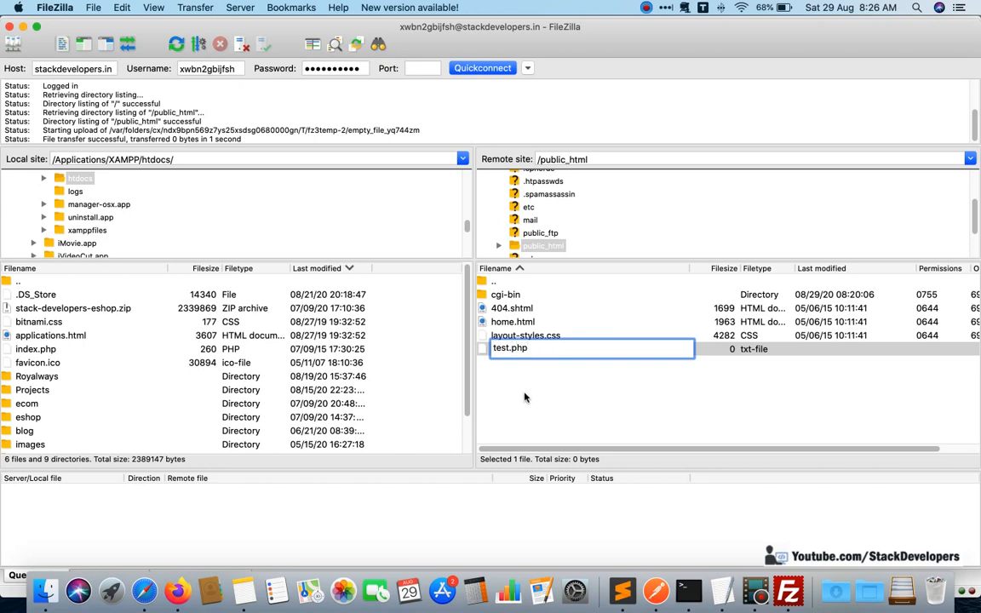
{"action": "key", "text": "Return"}
Open the remote test.php for editing, enter "Website coming soon", save it, and upload the changed file back to the server.
{"action": "left_click", "coordinate": [510, 350]}
{"action": "right_click", "coordinate": [509, 349]}
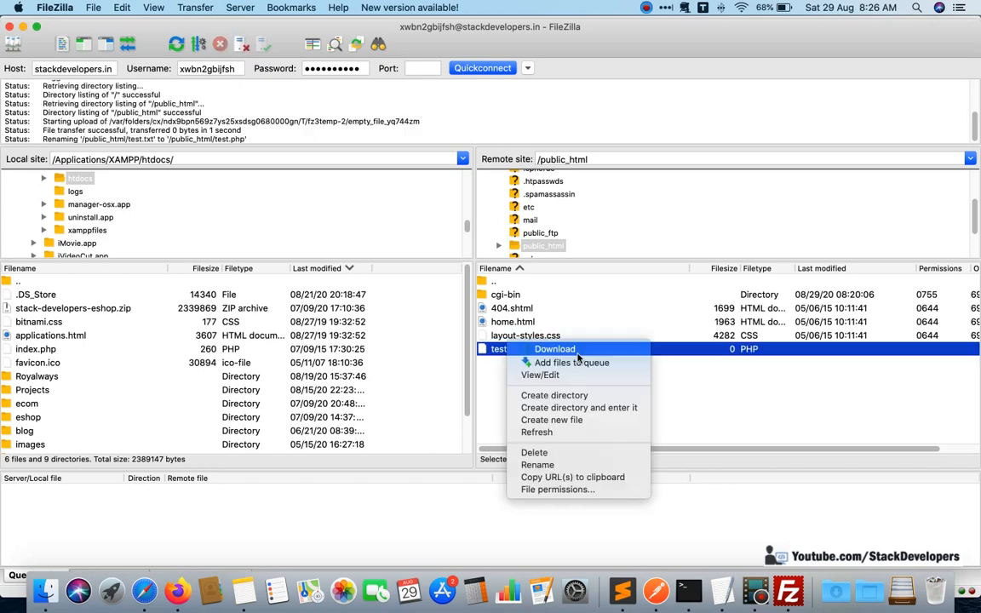
{"action": "left_click", "coordinate": [562, 376]}
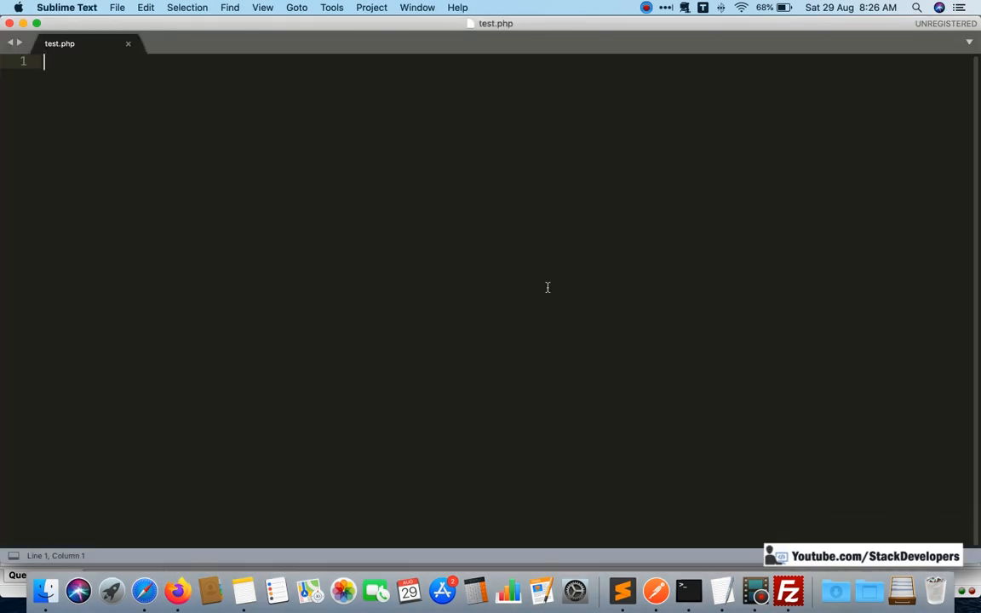
{"action": "type", "text": "e"}
{"action": "key", "text": "BackSpace"}
{"action": "type", "text": "Website co"}
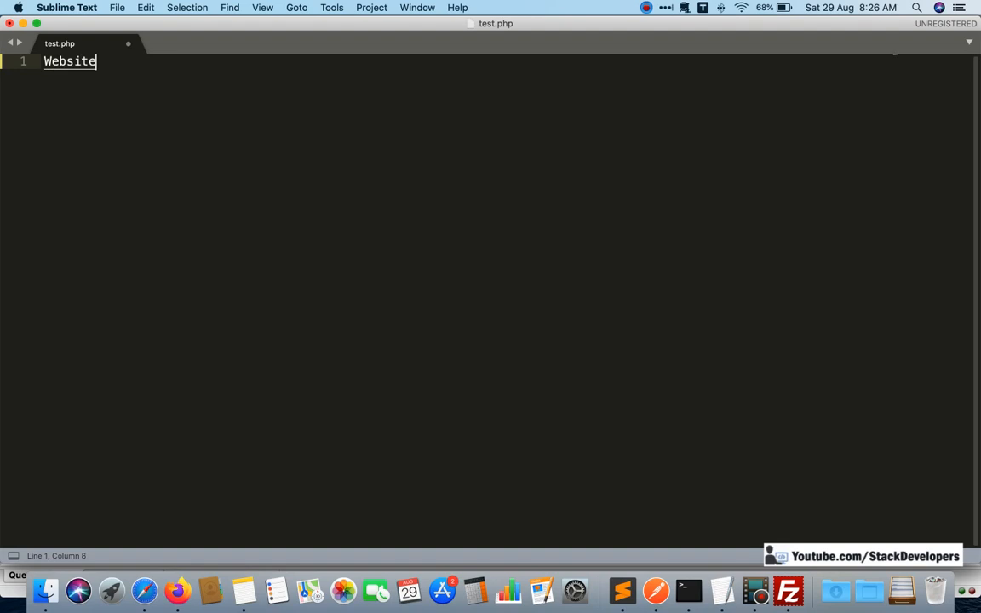
{"action": "type", "text": "ming soon"}
{"action": "key", "text": "super+s"}
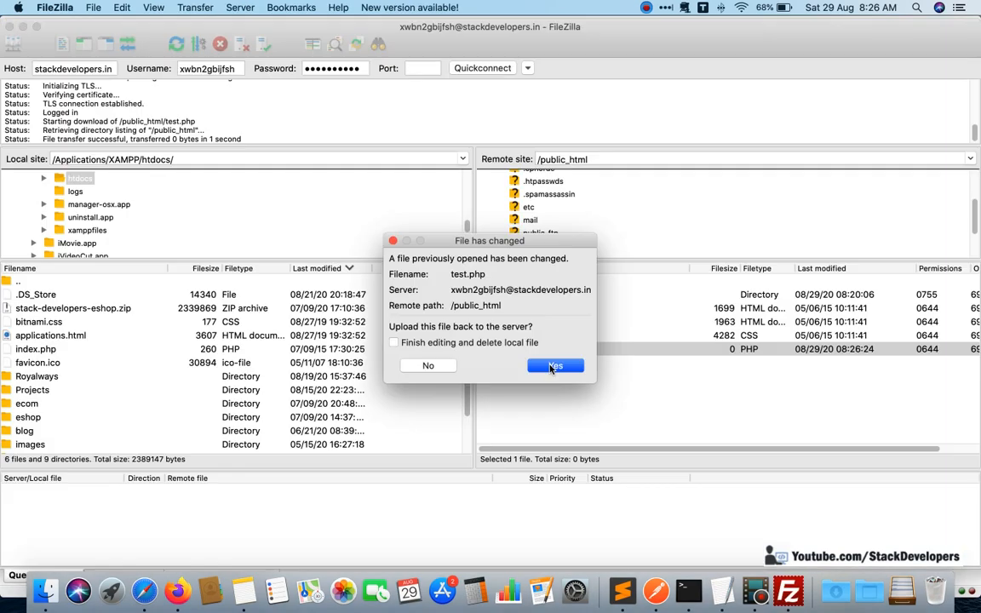
{"action": "left_click", "coordinate": [556, 366]}
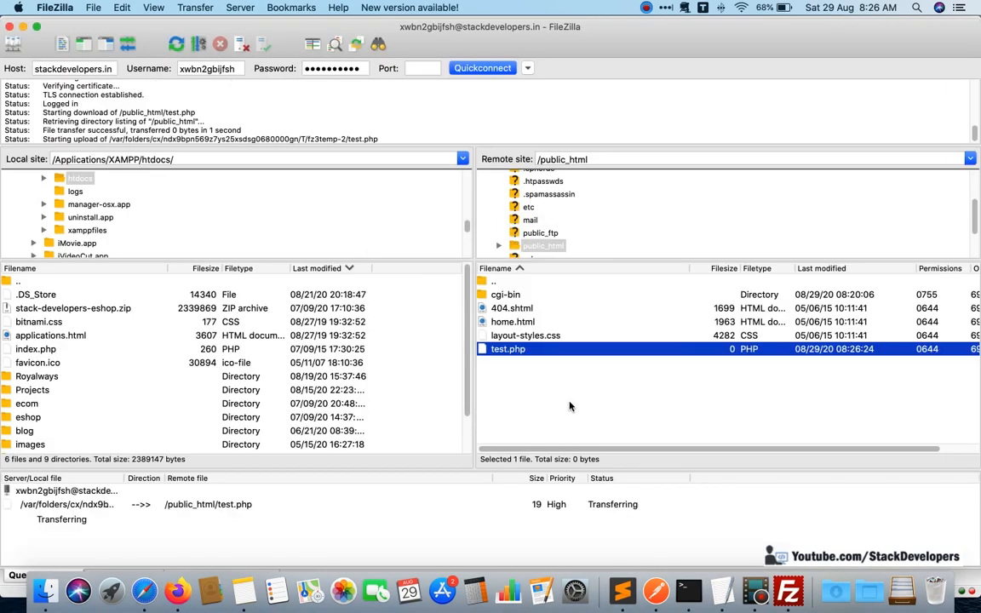
Switch to Safari and load stackdevelopers.in/test.php to check the uploaded page.
{"action": "left_click", "coordinate": [144, 590]}
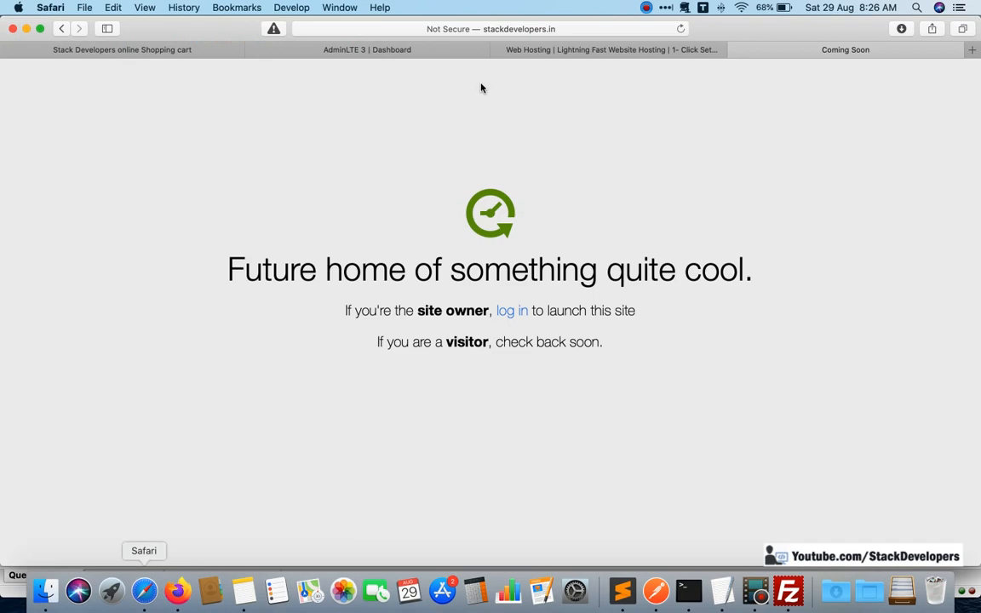
{"action": "left_click", "coordinate": [552, 30]}
{"action": "key", "text": "Right"}
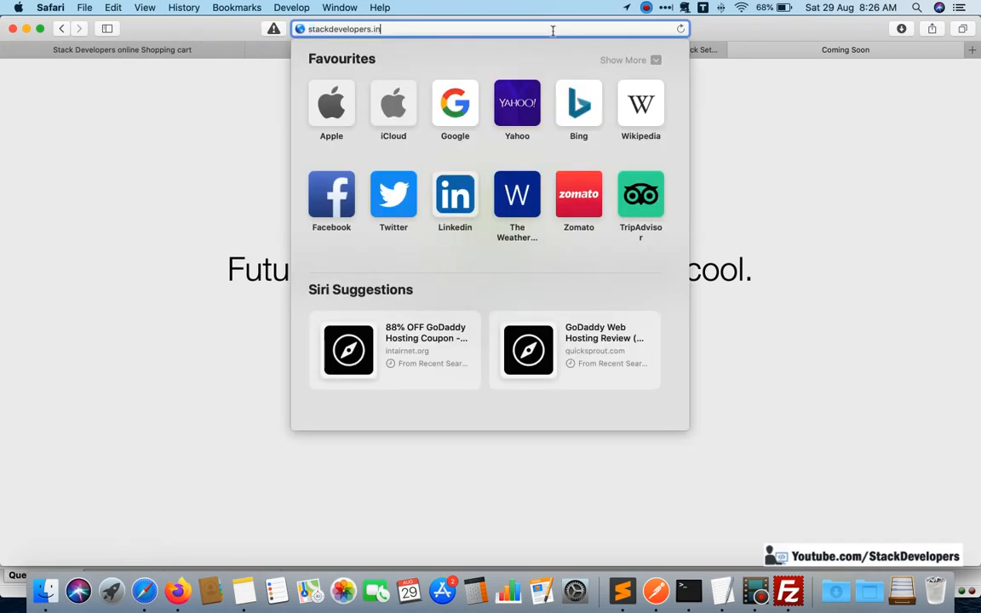
{"action": "type", "text": "test.php"}
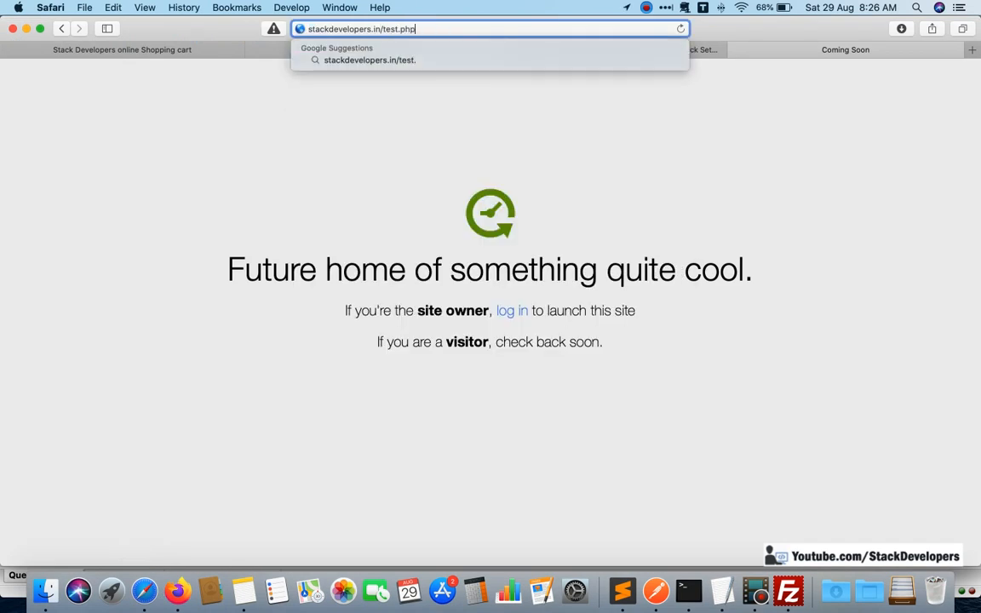
{"action": "key", "text": "Return"}
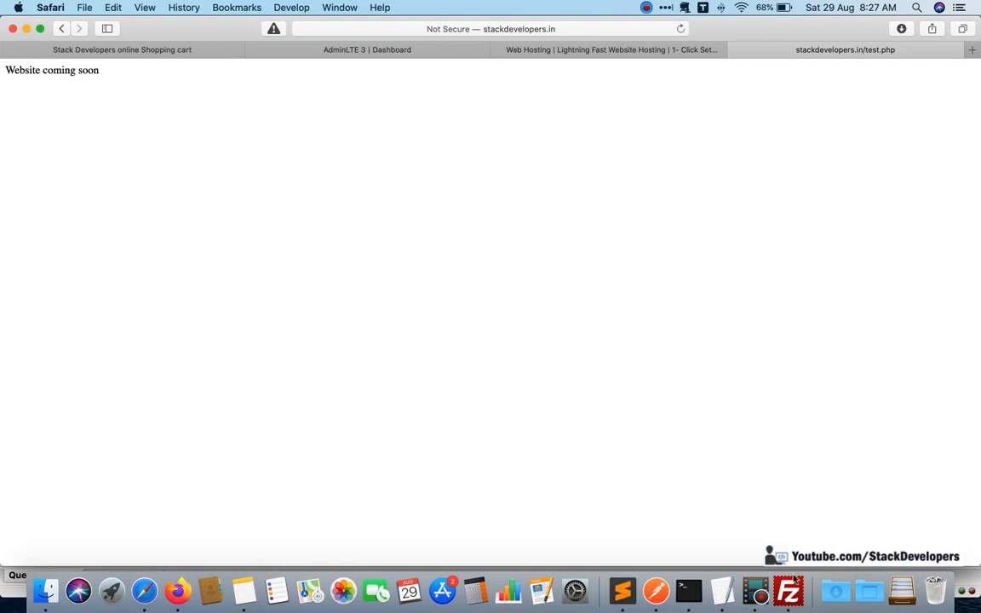
{"action": "key", "text": "super+Tab"}
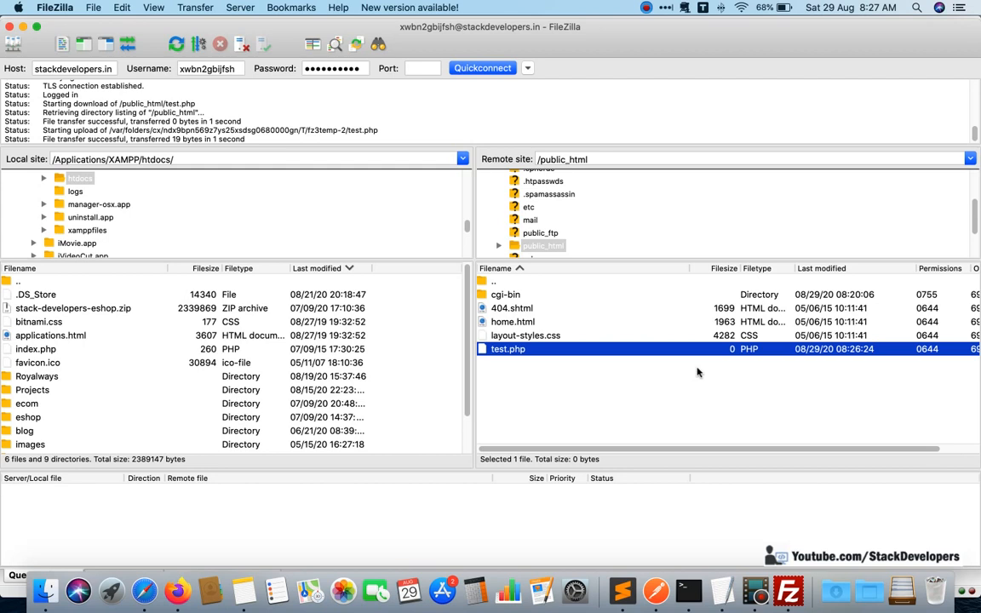
{"action": "key", "text": "super+Tab"}
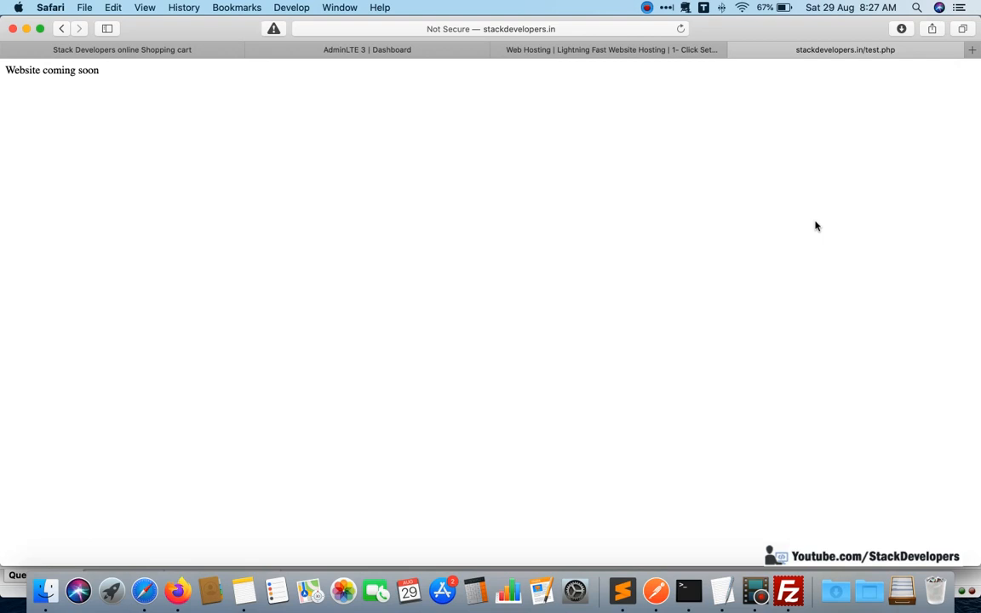
{"action": "left_click", "coordinate": [606, 49]}
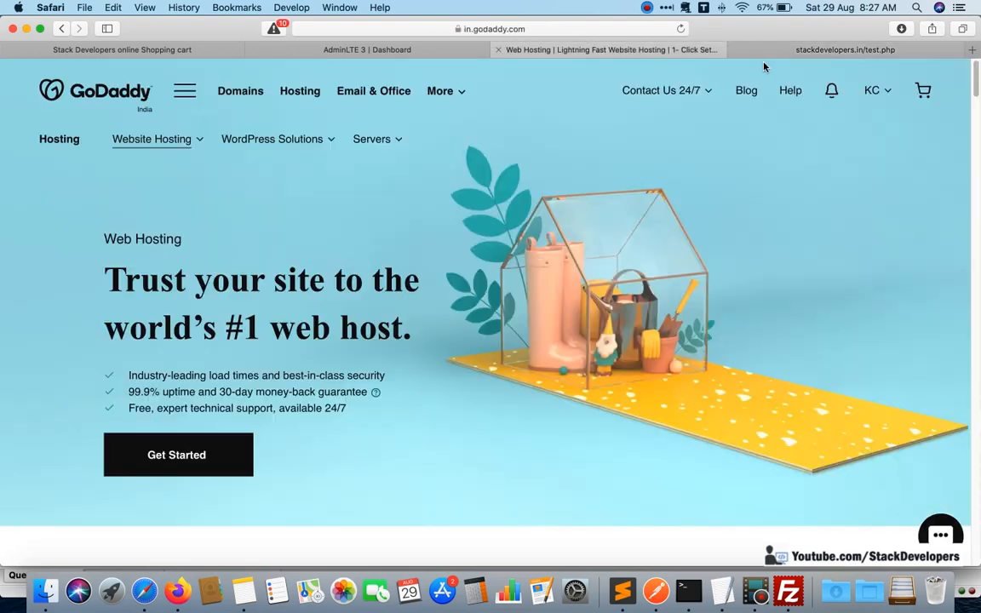
{"action": "left_click", "coordinate": [766, 50]}
Search Google for "laravel 7 requirements" in a new browser tab.
{"action": "left_click", "coordinate": [971, 50]}
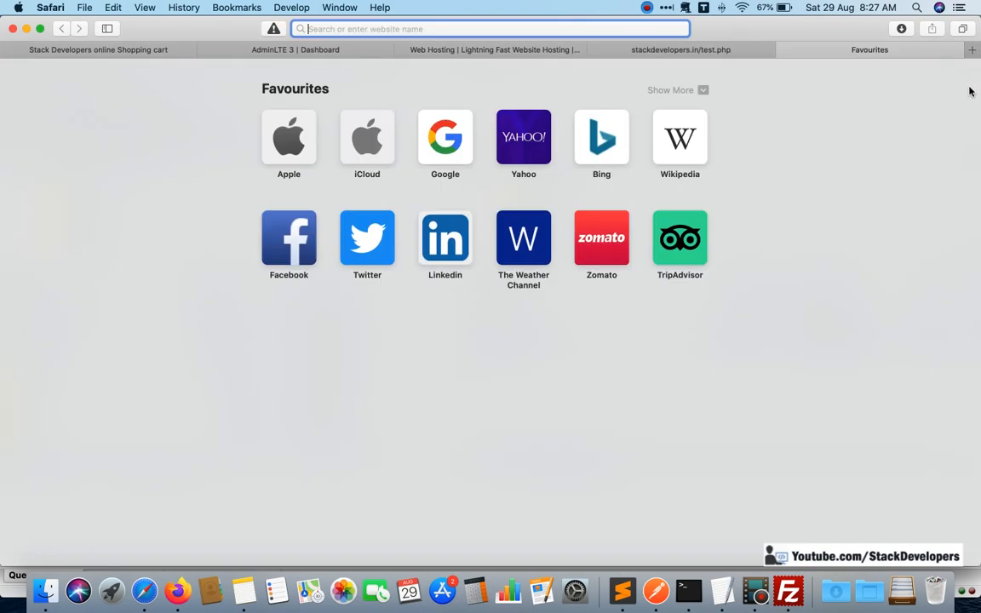
{"action": "type", "text": "laravel "}
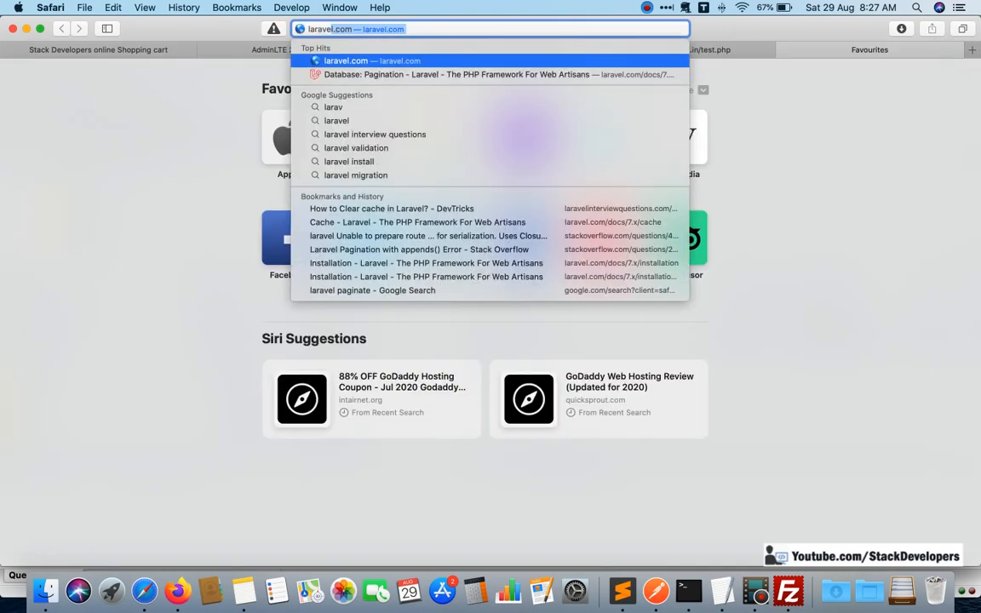
{"action": "type", "text": "7 r"}
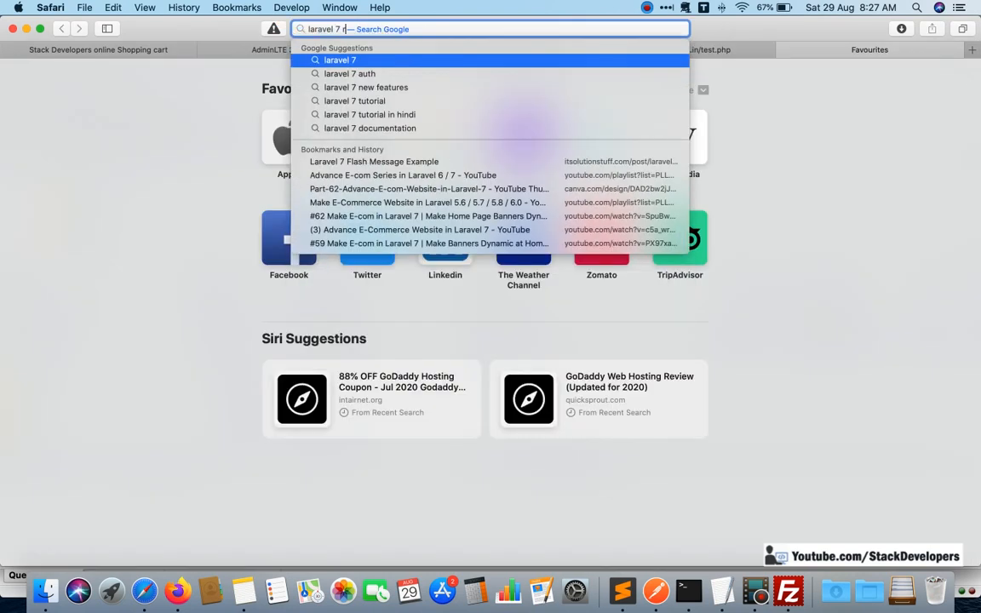
{"action": "type", "text": "equirements"}
{"action": "key", "text": "Return"}
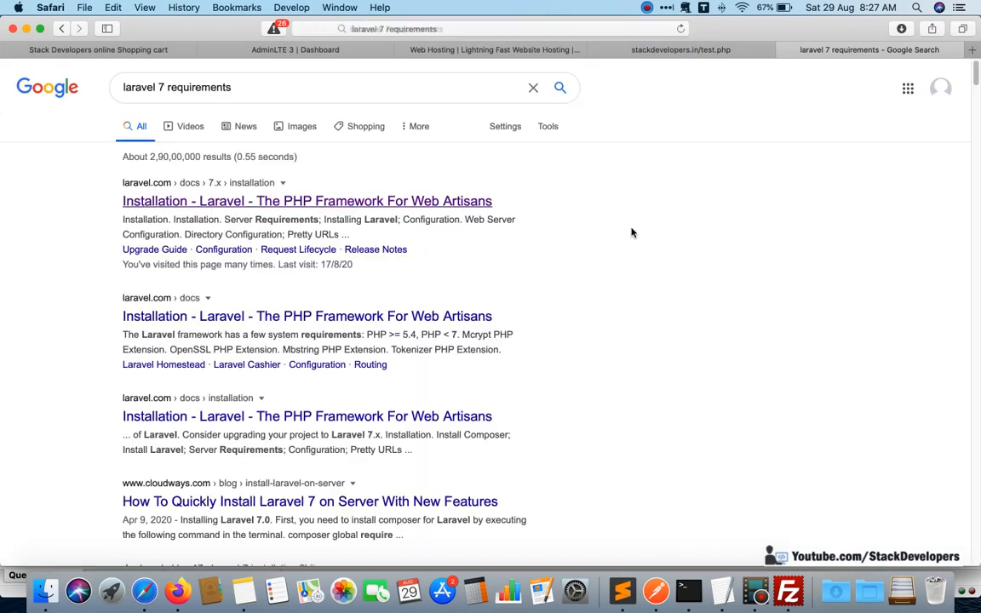
Open the Laravel 7.x Installation documentation from the search results and examine its Server Requirements section.
{"action": "scroll", "coordinate": [691, 277], "scroll_direction": "down", "scroll_amount": 5}
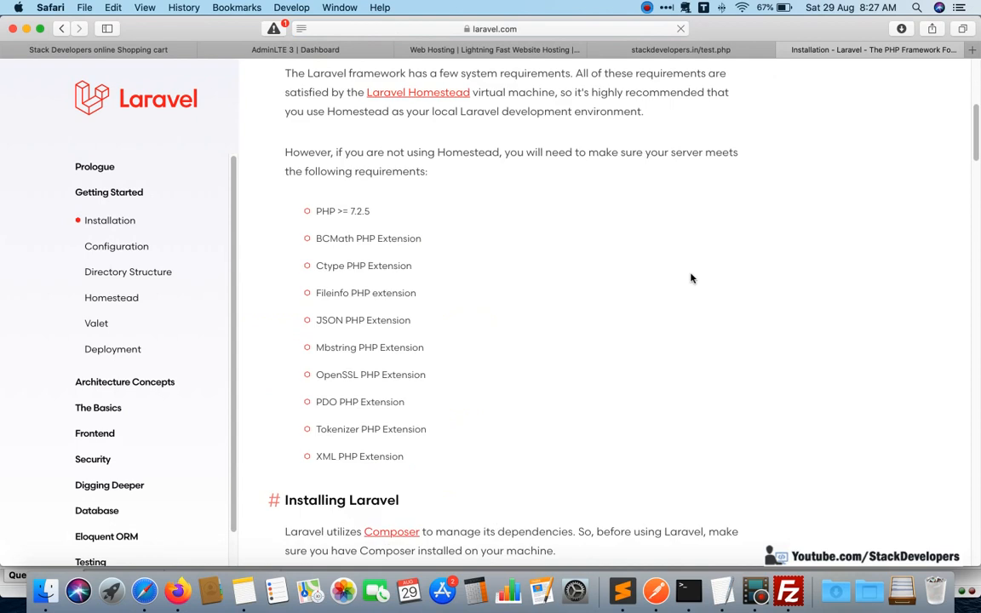
{"action": "scroll", "coordinate": [691, 278], "scroll_direction": "down", "scroll_amount": 10}
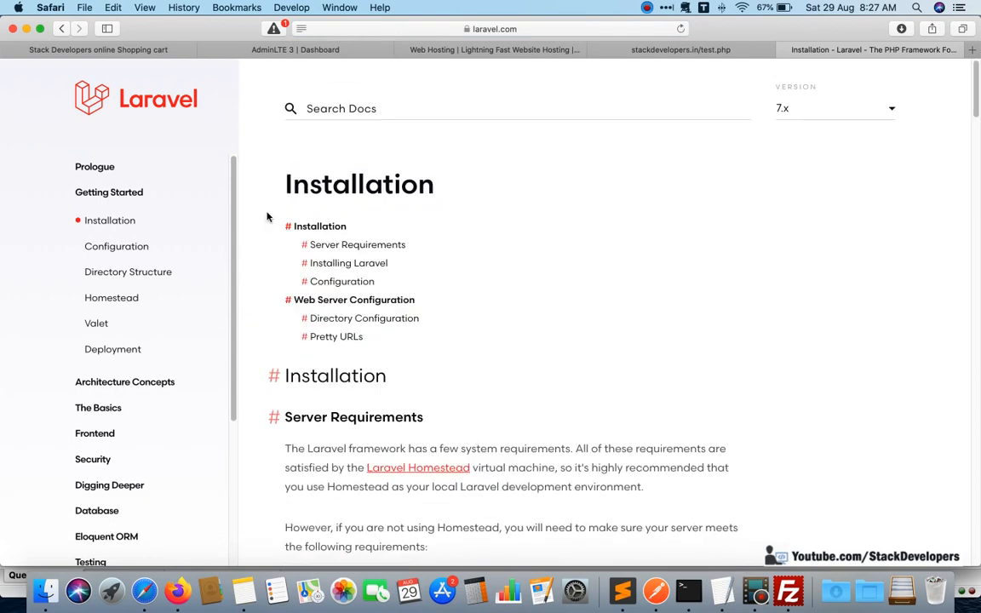
{"action": "scroll", "coordinate": [493, 183], "scroll_direction": "down", "scroll_amount": 15}
{"action": "scroll", "coordinate": [440, 209], "scroll_direction": "up", "scroll_amount": 15}
{"action": "left_click", "coordinate": [387, 246]}
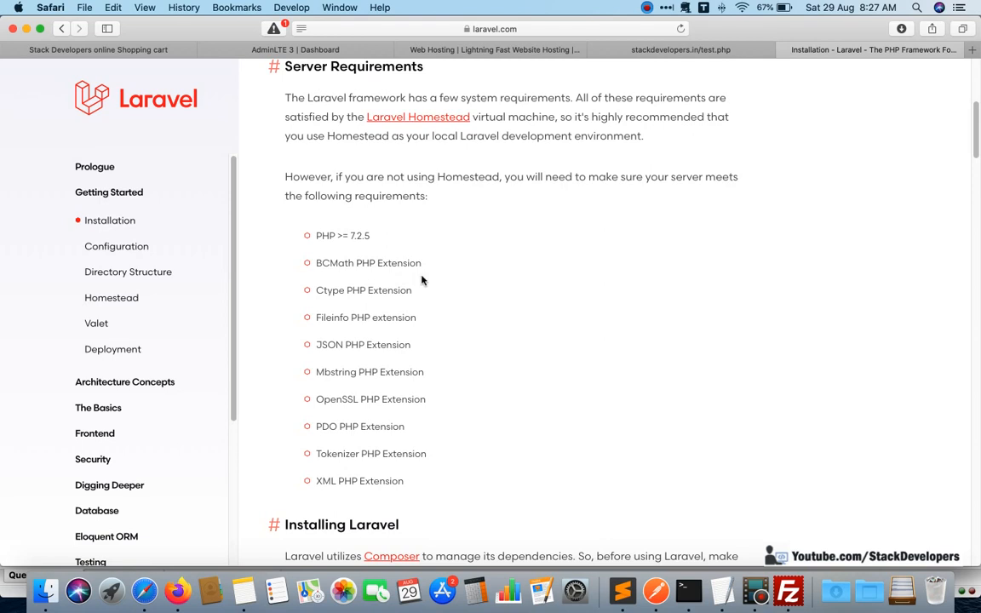
{"action": "left_click", "coordinate": [673, 53]}
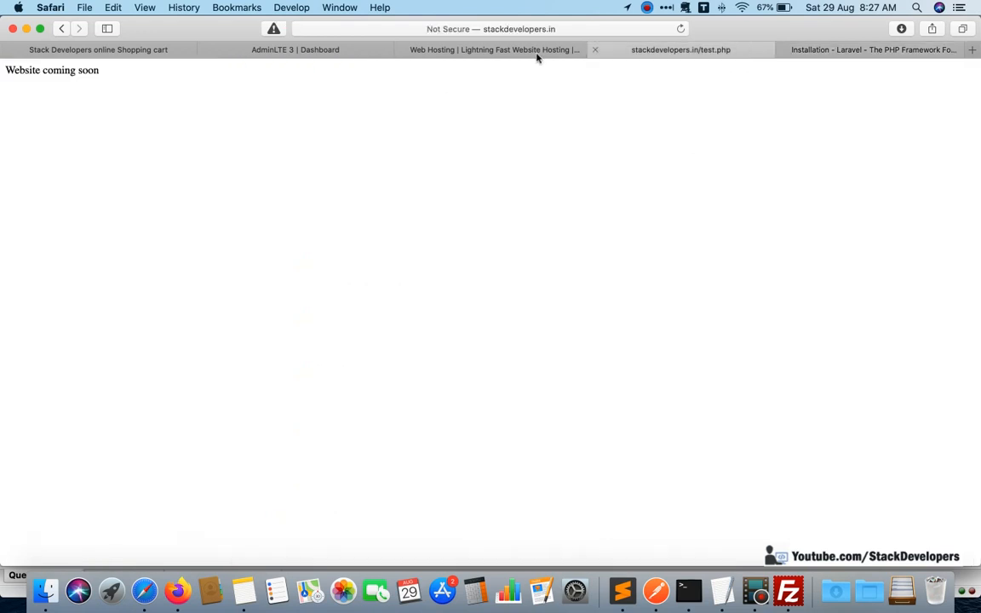
{"action": "left_click", "coordinate": [518, 51]}
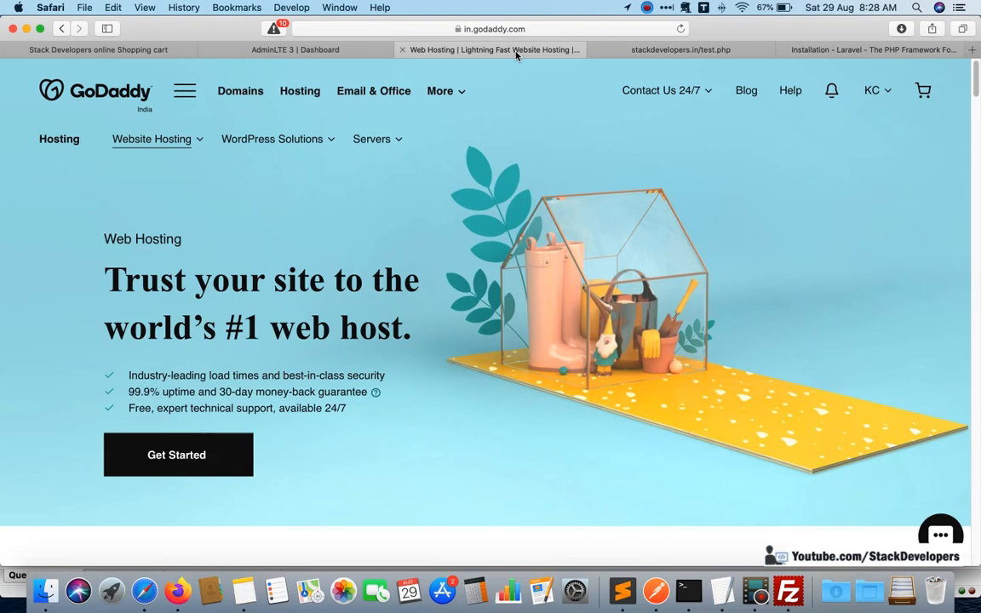
{"action": "left_click", "coordinate": [293, 50]}
{"action": "left_click", "coordinate": [647, 51]}
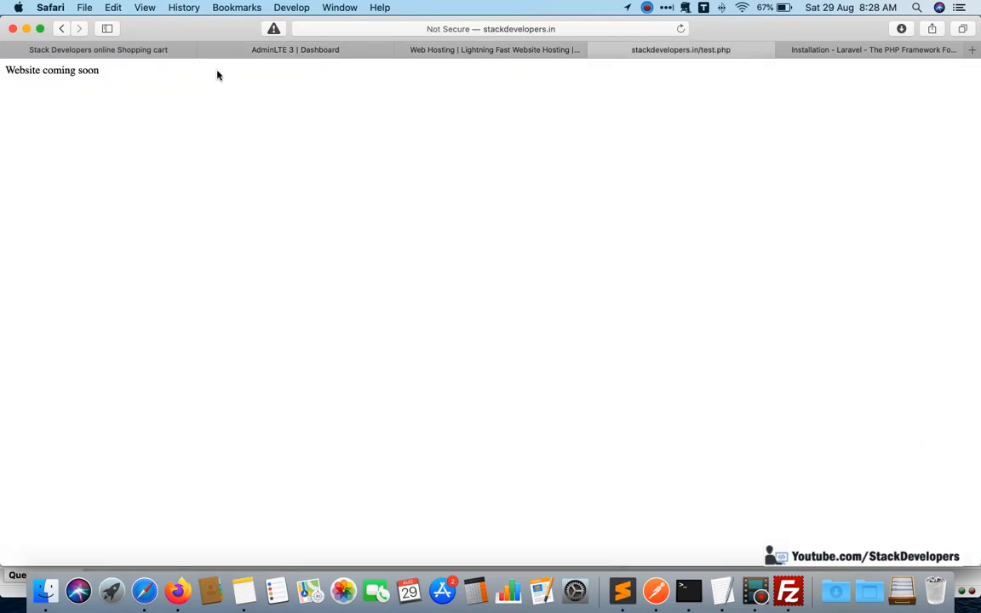
Switch to Firefox and review cPanel's FTP Accounts page, including the account creation form and the Special FTP Accounts list.
{"action": "left_click", "coordinate": [177, 590]}
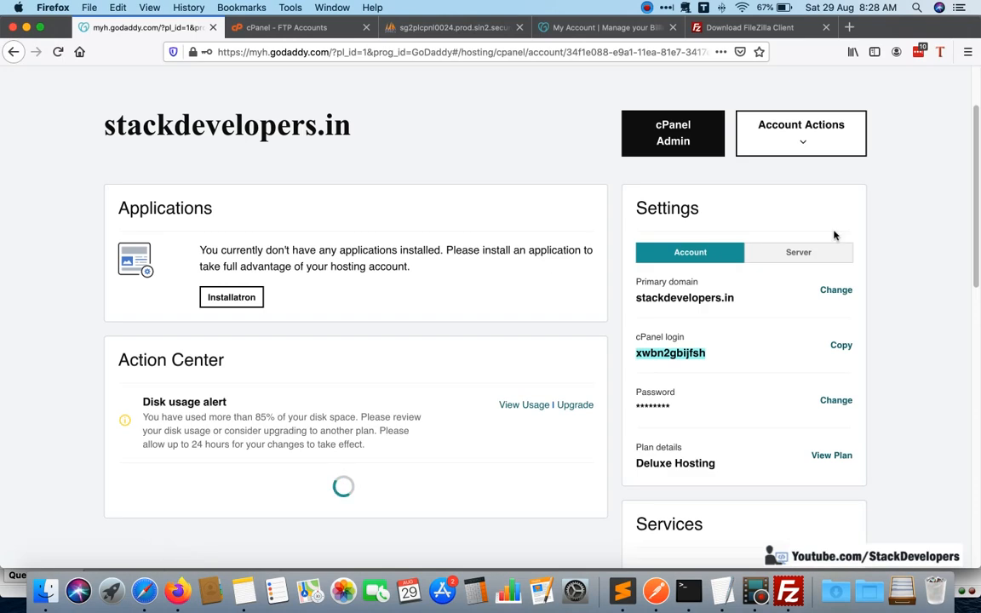
{"action": "left_click", "coordinate": [293, 32]}
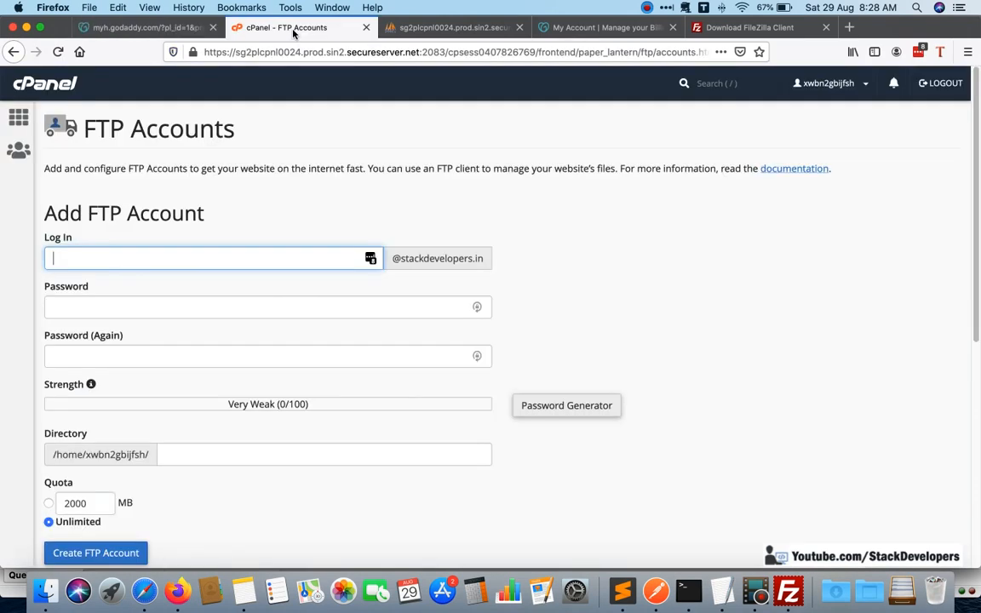
{"action": "scroll", "coordinate": [576, 282], "scroll_direction": "down", "scroll_amount": 5}
{"action": "scroll", "coordinate": [578, 280], "scroll_direction": "up", "scroll_amount": 4}
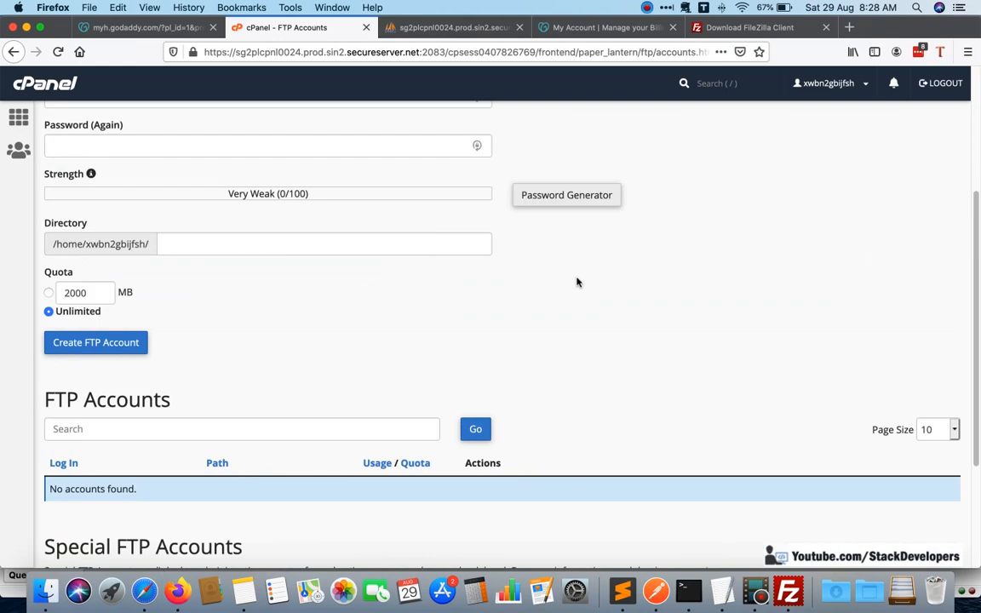
{"action": "scroll", "coordinate": [578, 283], "scroll_direction": "down", "scroll_amount": 4}
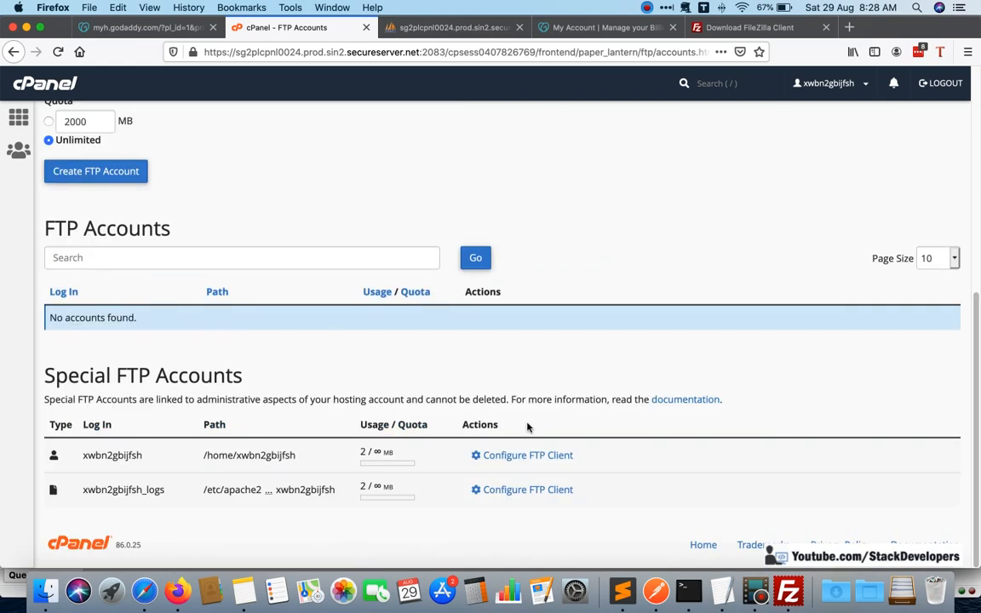
{"action": "scroll", "coordinate": [277, 400], "scroll_direction": "up", "scroll_amount": 5}
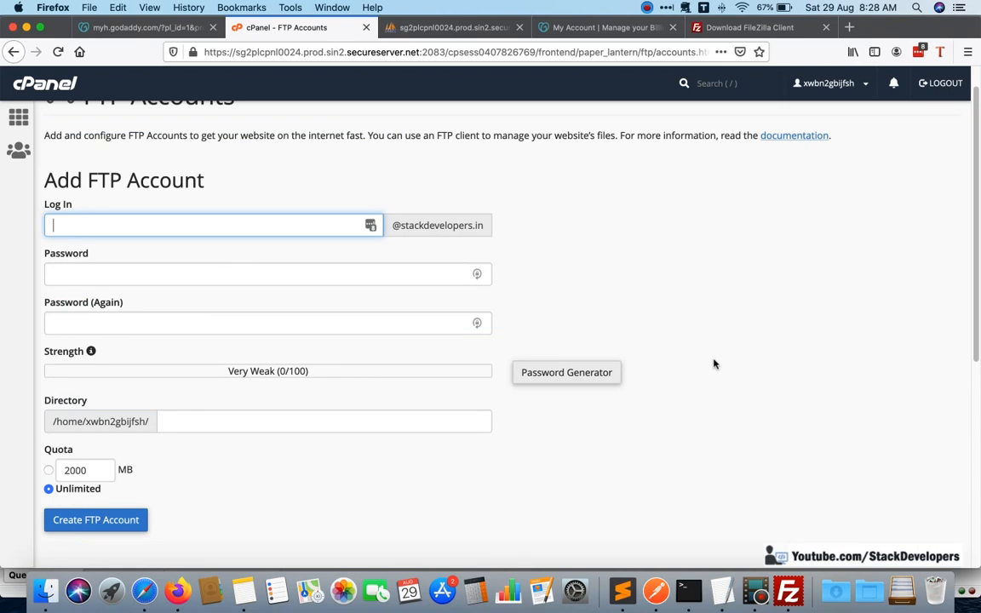
{"action": "left_click", "coordinate": [788, 591]}
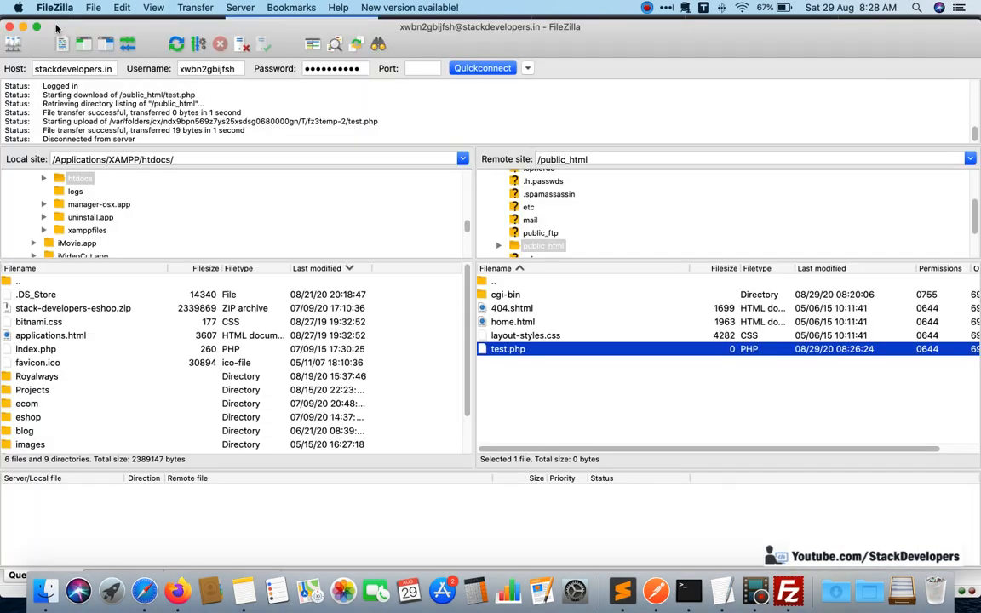
{"action": "left_click", "coordinate": [85, 8]}
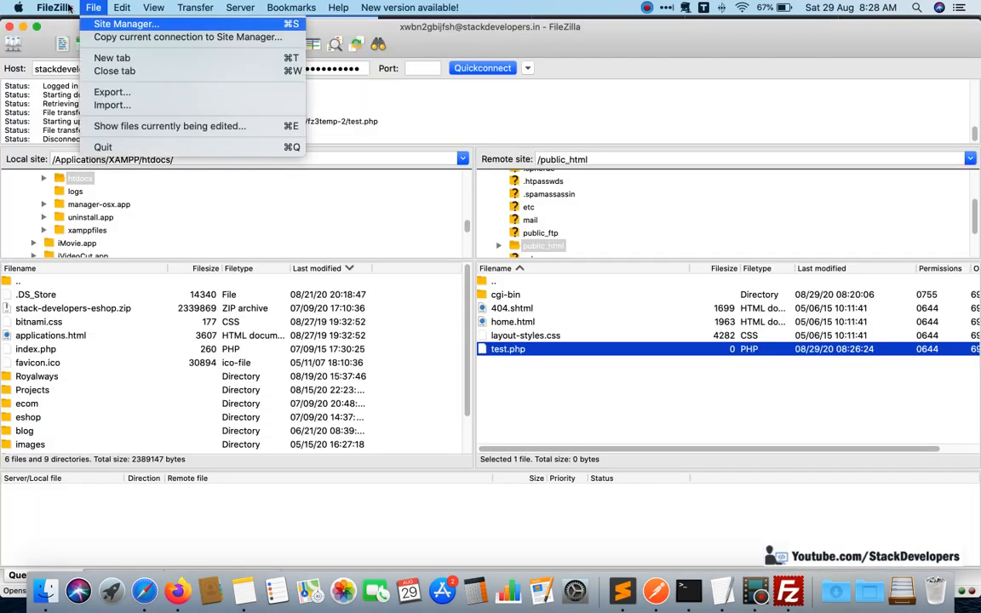
{"action": "left_click", "coordinate": [422, 107]}
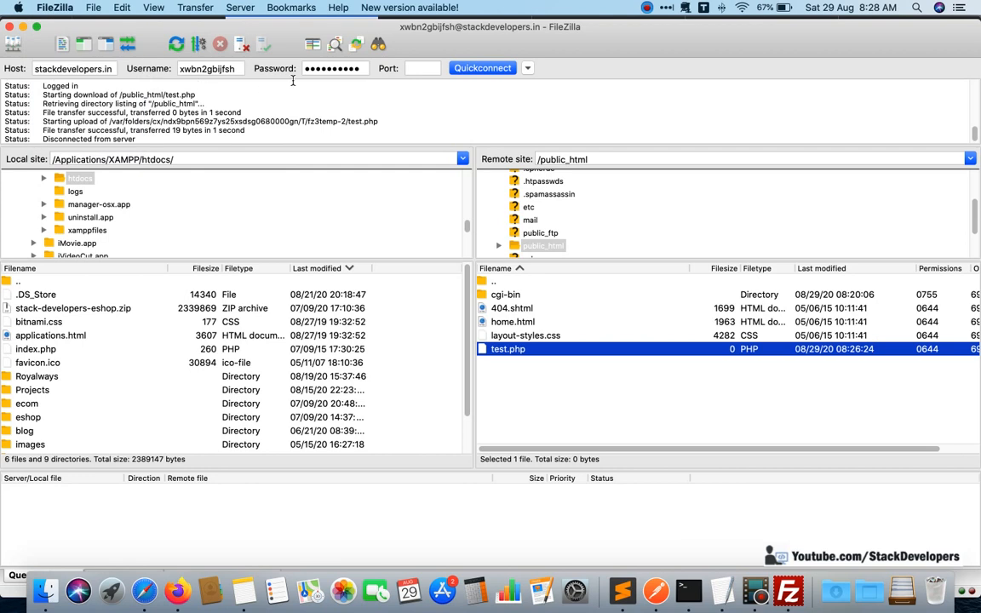
{"action": "key", "text": "super+Tab"}
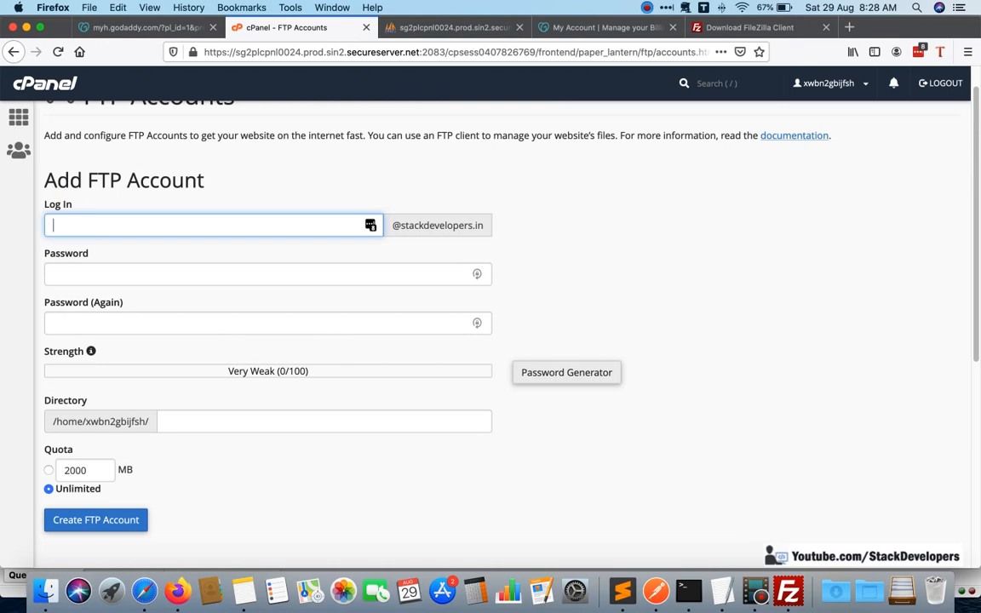
Try to fill in the Add FTP Account form with the login eshop and the new account's password.
{"action": "type", "text": "eshop"}
{"action": "left_click", "coordinate": [379, 278]}
{"action": "left_click", "coordinate": [191, 266]}
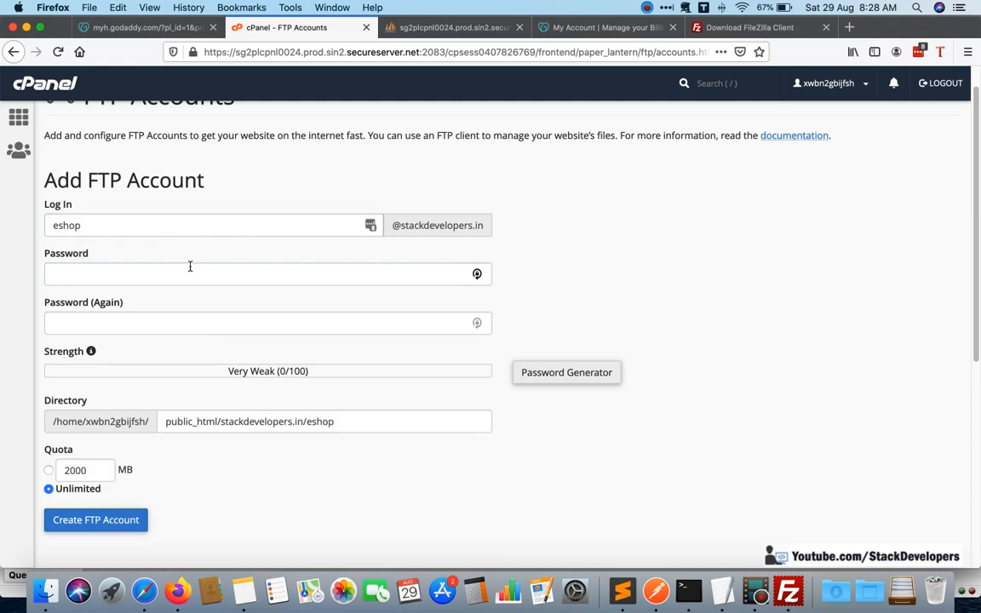
{"action": "left_click", "coordinate": [191, 266]}
{"action": "type", "text": "•••••"}
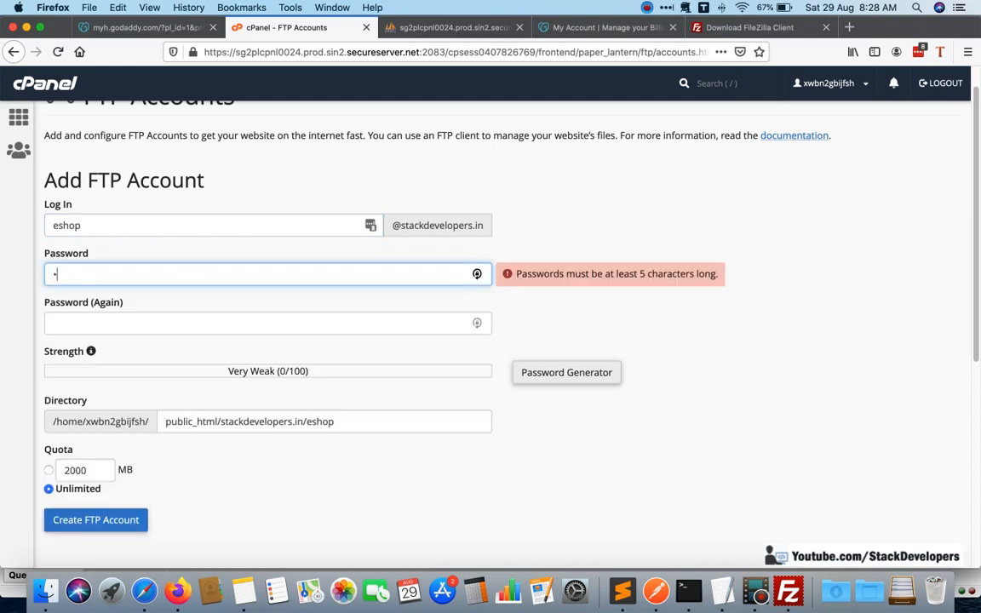
{"action": "type", "text": "•"}
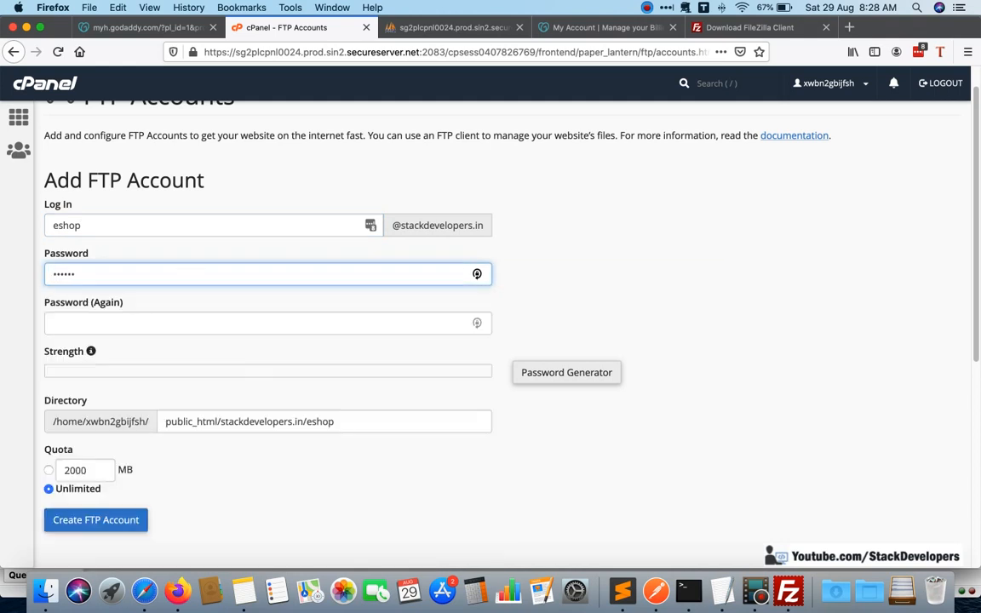
{"action": "type", "text": "••••"}
{"action": "key", "text": "Tab"}
{"action": "type", "text": "•"}
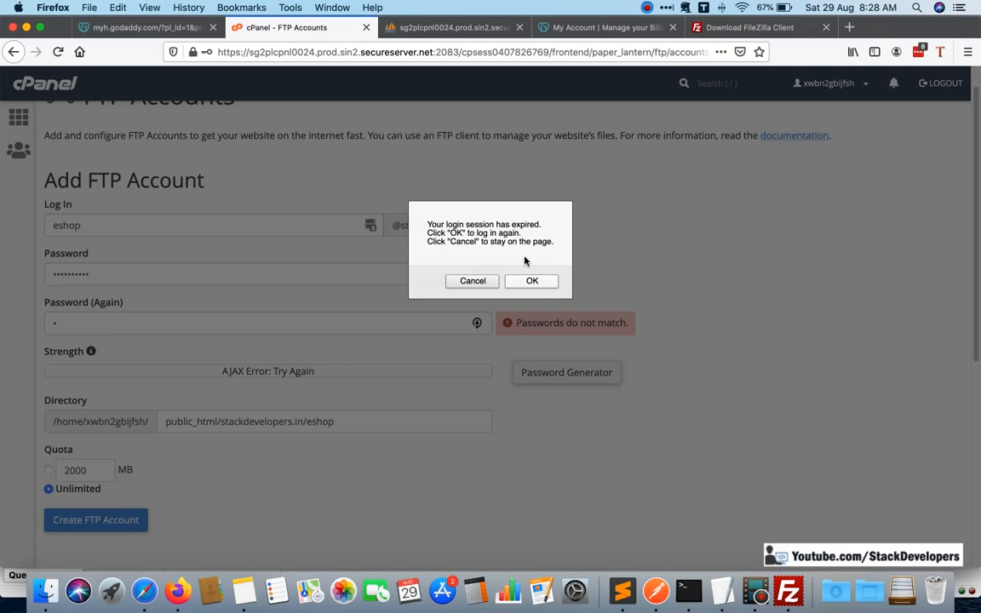
Try to log in to cPanel again using the saved username and account password.
{"action": "left_click", "coordinate": [540, 281]}
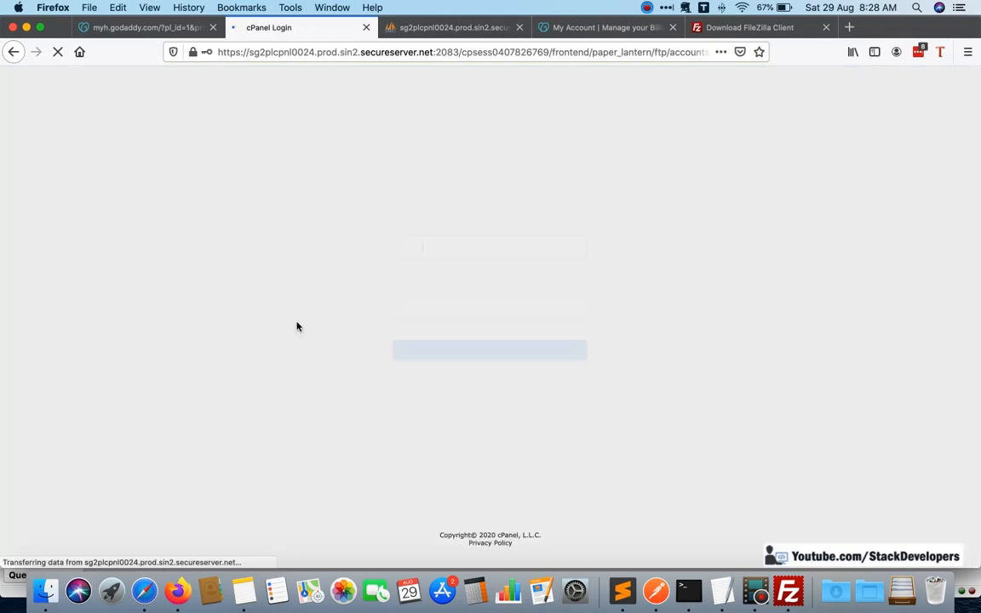
{"action": "left_click", "coordinate": [539, 246]}
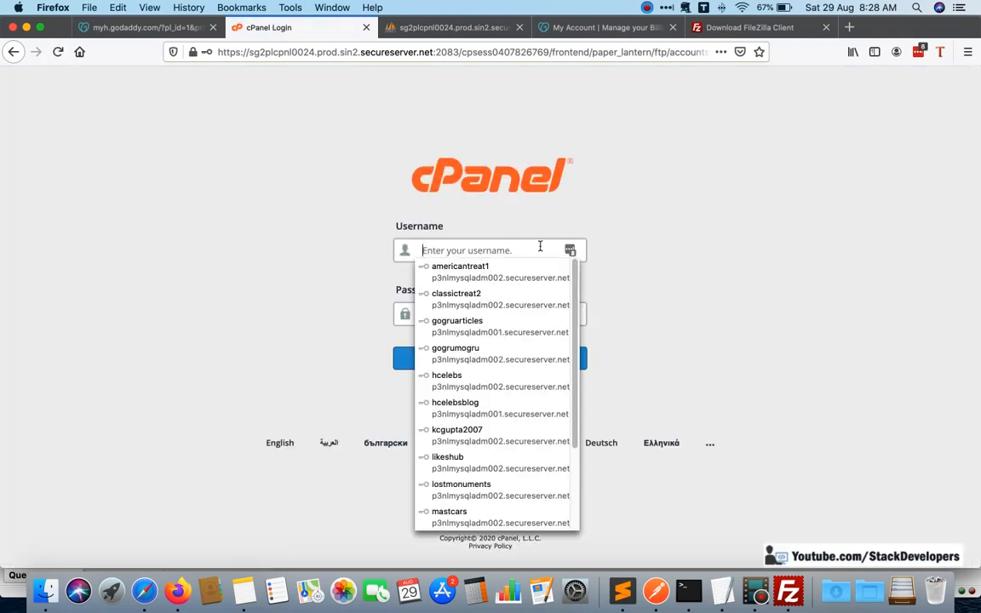
{"action": "type", "text": "kc"}
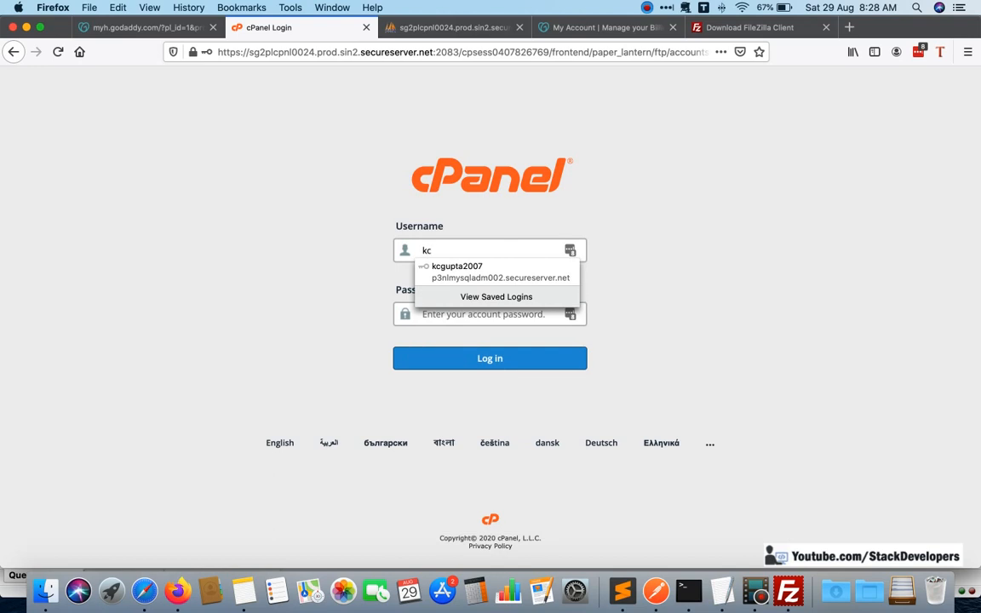
{"action": "left_click", "coordinate": [514, 271]}
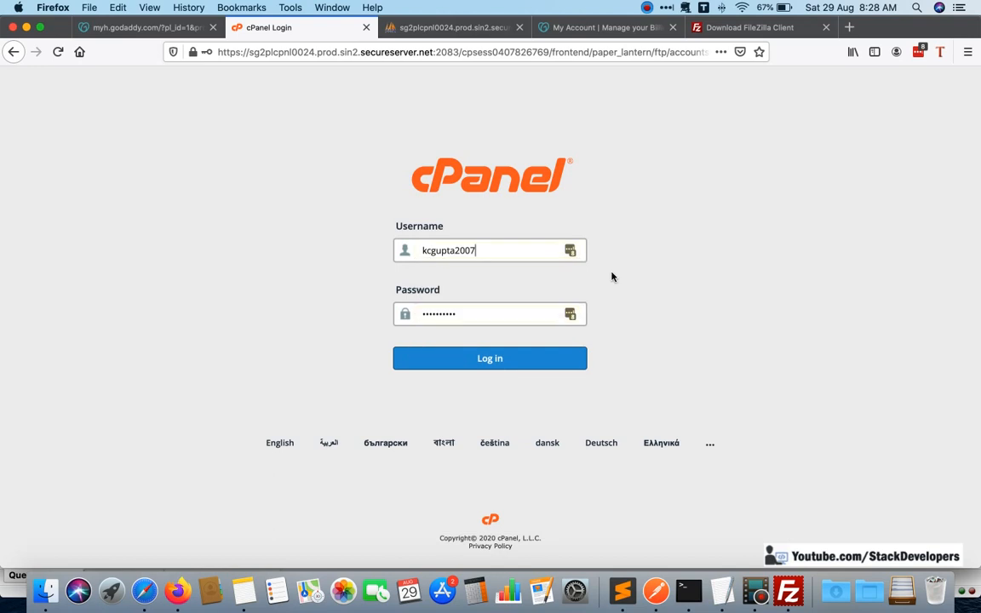
{"action": "left_click", "coordinate": [501, 358]}
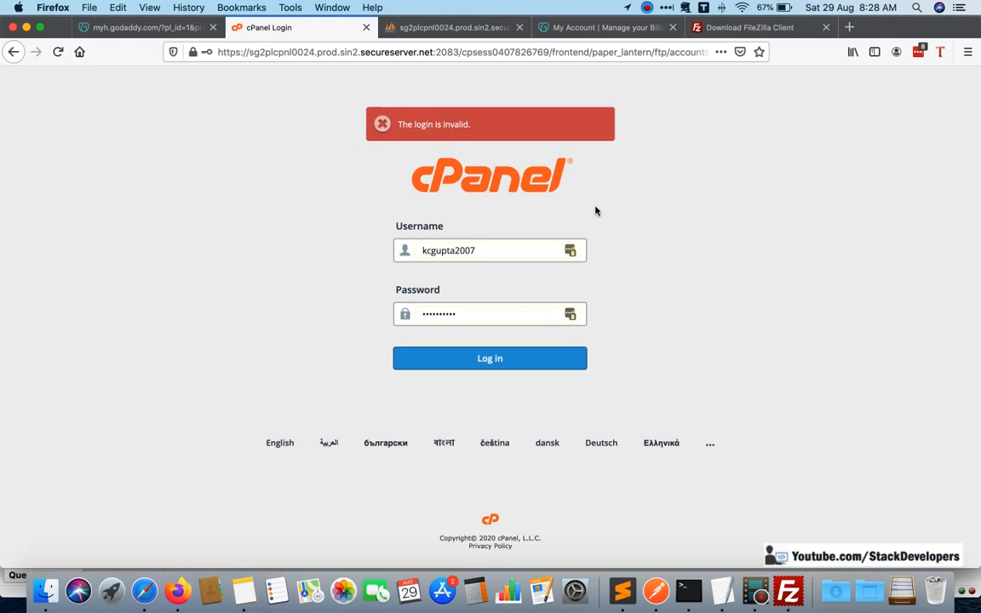
Close the cPanel login page and open FTP Manager from the stackdevelopers.in hosting dashboard in GoDaddy.
{"action": "left_click", "coordinate": [366, 28]}
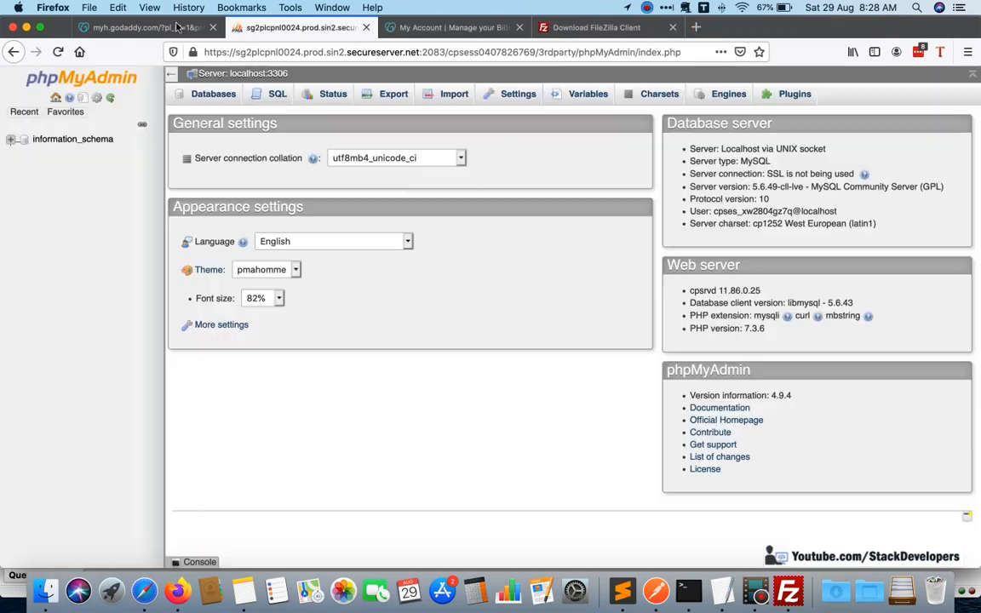
{"action": "left_click", "coordinate": [141, 27]}
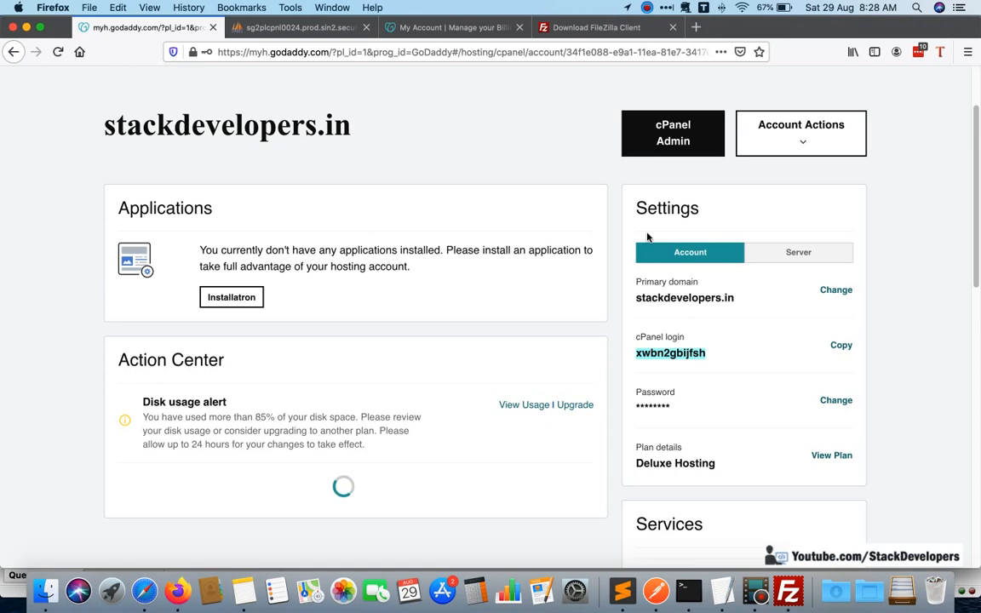
{"action": "scroll", "coordinate": [648, 236], "scroll_direction": "up", "scroll_amount": 2}
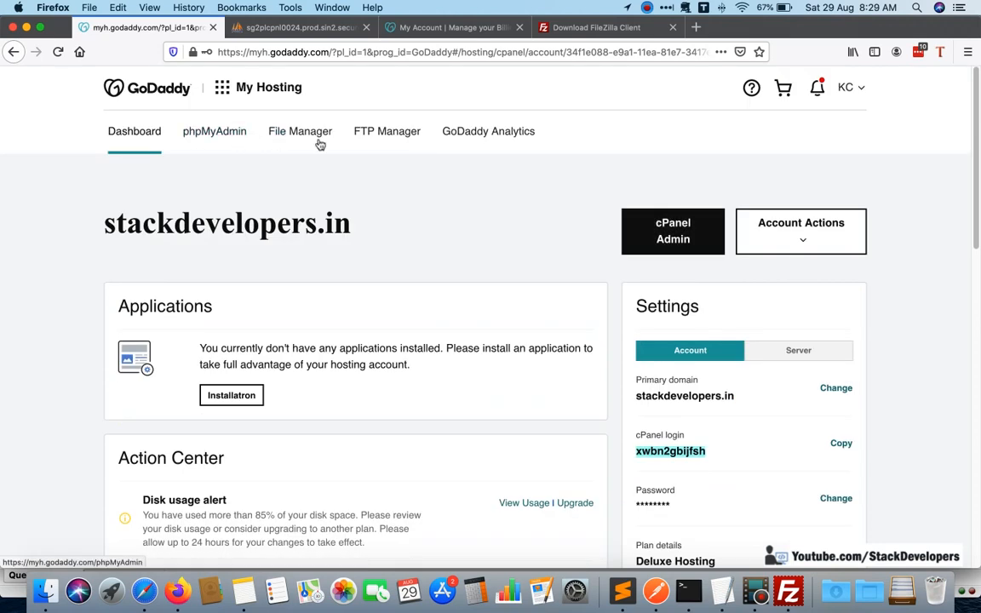
{"action": "scroll", "coordinate": [442, 257], "scroll_direction": "down", "scroll_amount": 5}
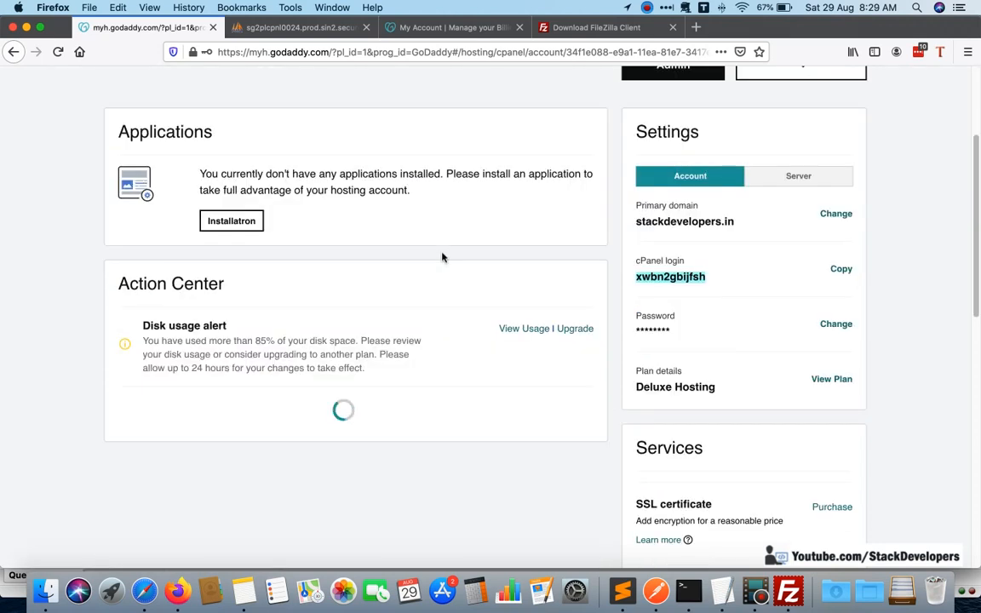
{"action": "scroll", "coordinate": [441, 257], "scroll_direction": "up", "scroll_amount": 5}
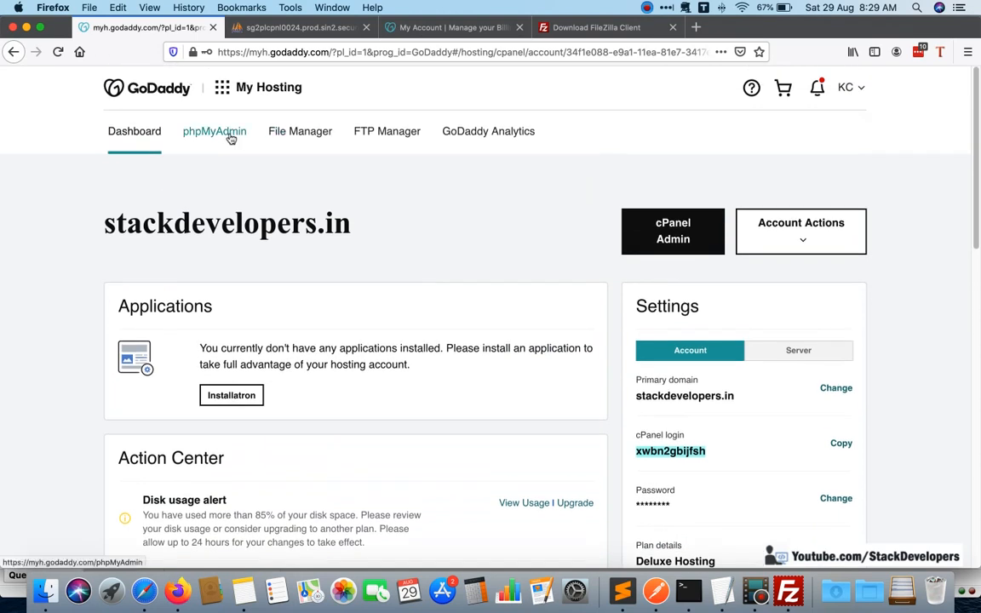
{"action": "left_click", "coordinate": [376, 136]}
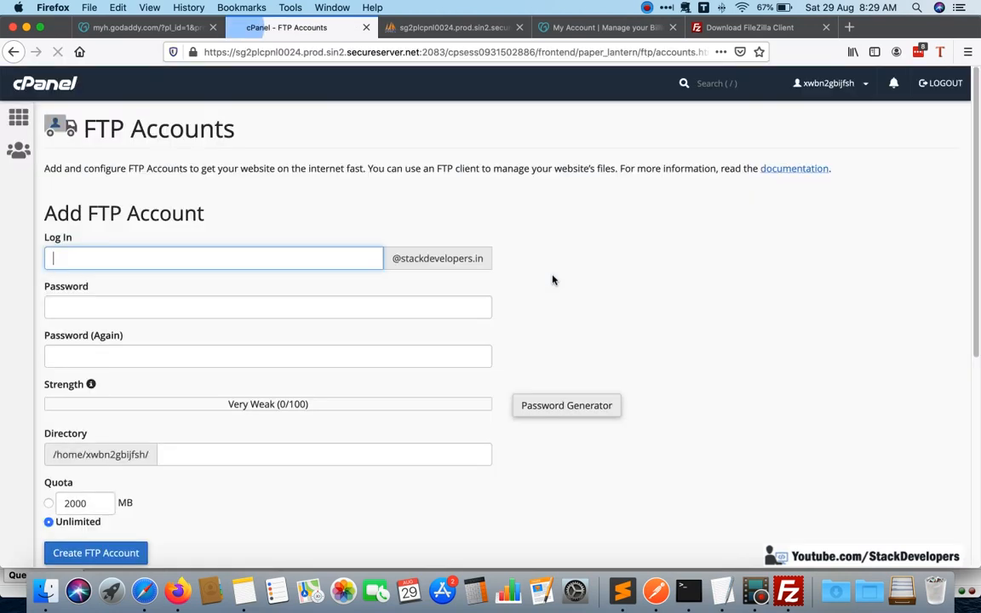
Enter eshop as the login for the new FTP account.
{"action": "scroll", "coordinate": [552, 280], "scroll_direction": "down", "scroll_amount": 5}
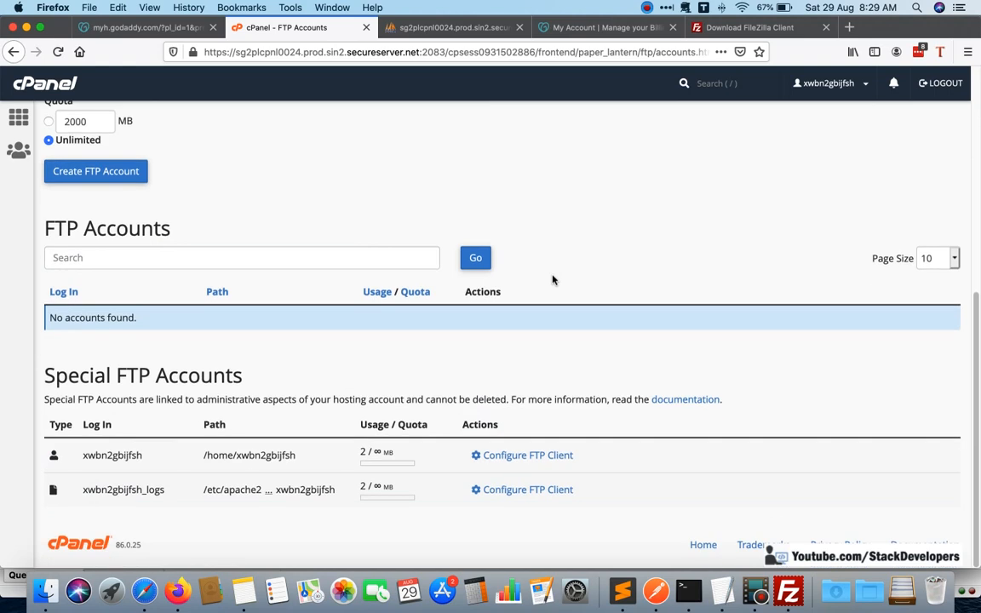
{"action": "scroll", "coordinate": [511, 268], "scroll_direction": "up", "scroll_amount": 5}
{"action": "left_click", "coordinate": [275, 259]}
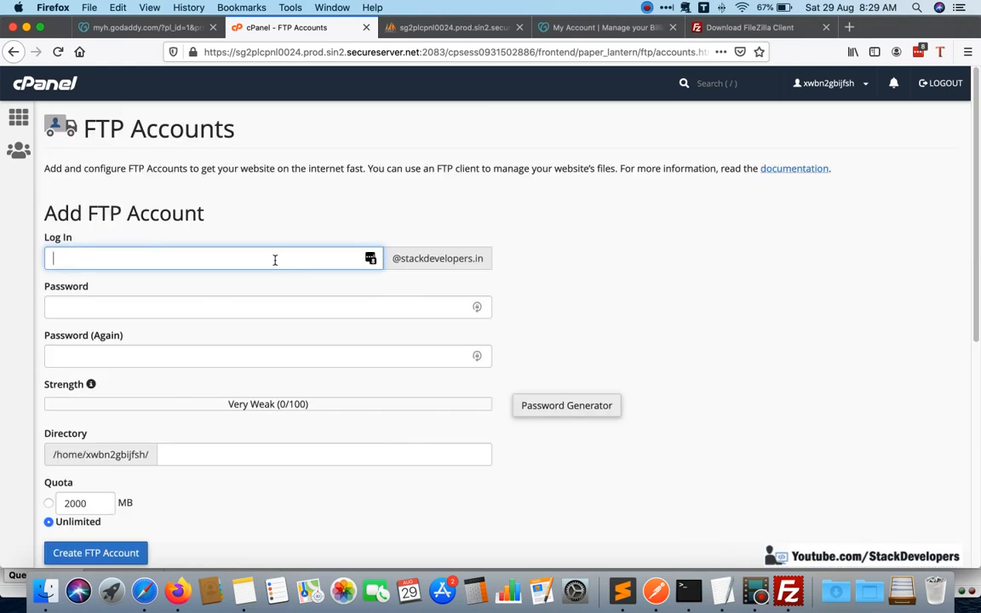
{"action": "type", "text": "eshop"}
{"action": "key", "text": "Tab"}
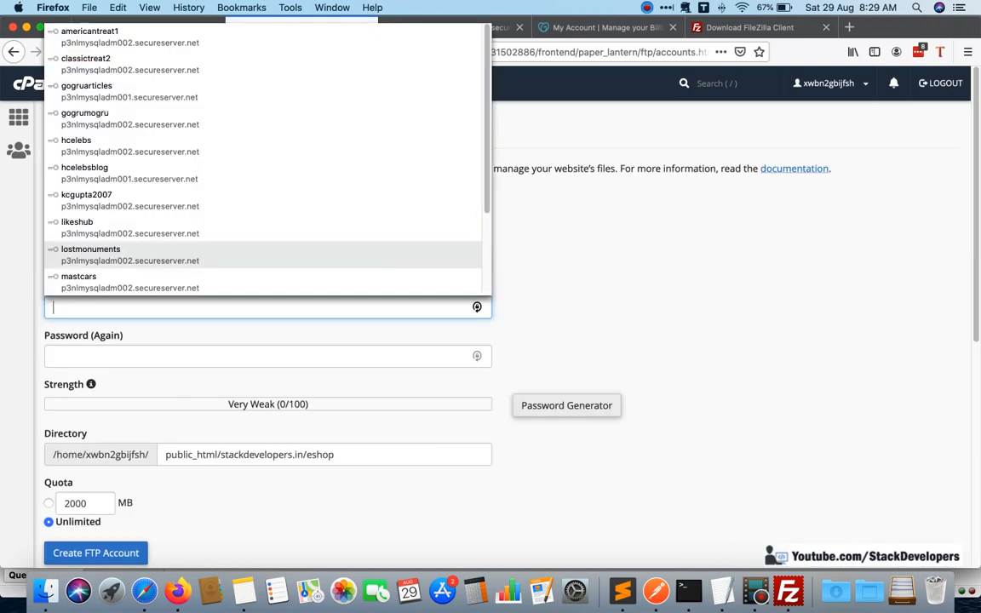
{"action": "key", "text": "Escape"}
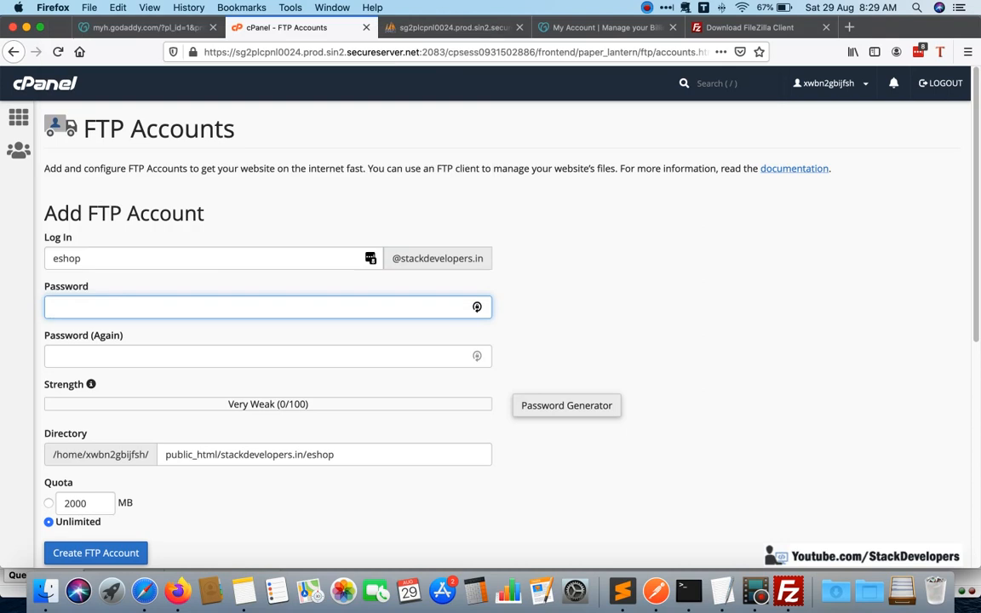
Enter the new FTP account's password and its confirmation in the Add FTP Account form.
{"action": "type", "text": "•••••••••"}
{"action": "key", "text": "Tab"}
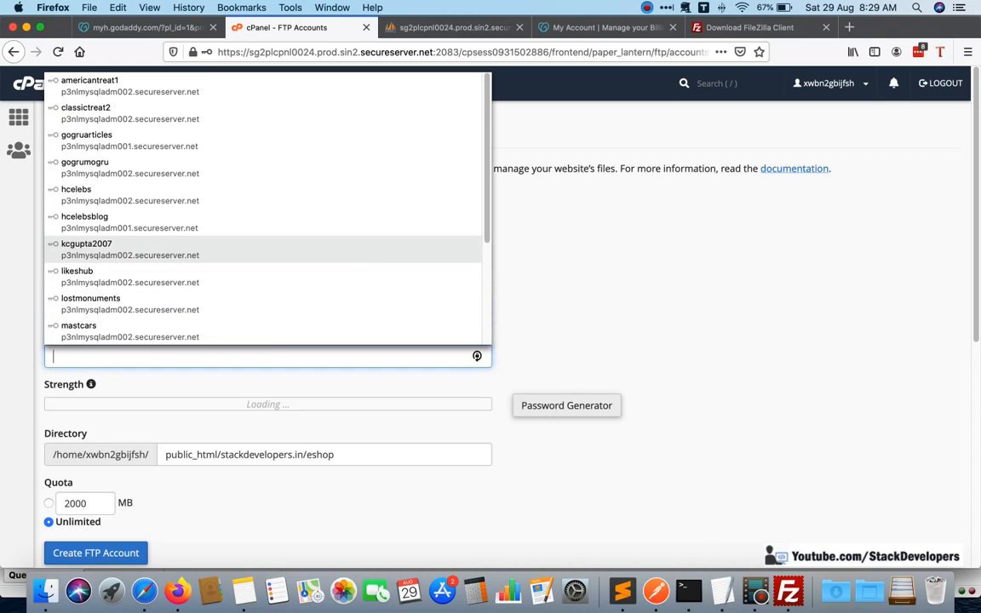
{"action": "type", "text": "•••••"}
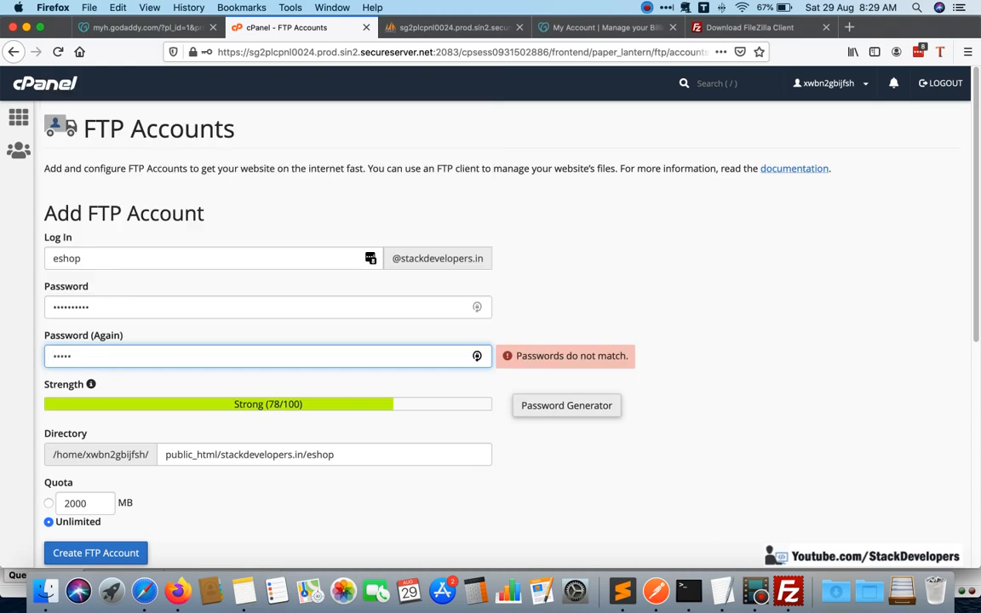
{"action": "type", "text": "••••"}
{"action": "left_click", "coordinate": [367, 482]}
Remove the eshop subfolder from the FTP account's directory so the path is public_html/stackdevelopers.in/.
{"action": "scroll", "coordinate": [364, 468], "scroll_direction": "down", "scroll_amount": 1}
{"action": "scroll", "coordinate": [363, 459], "scroll_direction": "down", "scroll_amount": 1}
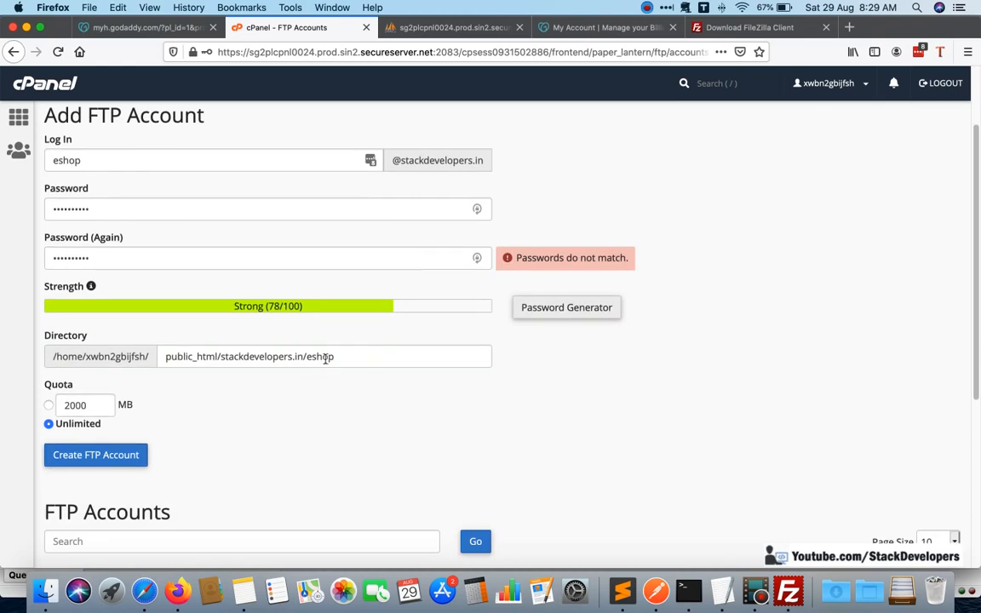
{"action": "double_click", "coordinate": [326, 358]}
{"action": "key", "text": "BackSpace"}
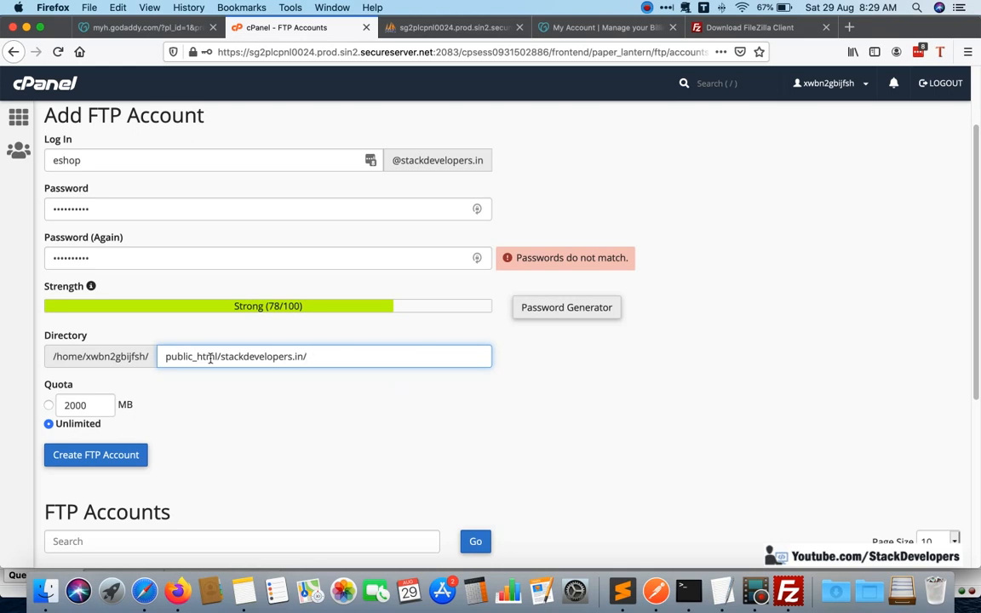
{"action": "scroll", "coordinate": [358, 375], "scroll_direction": "up", "scroll_amount": 2}
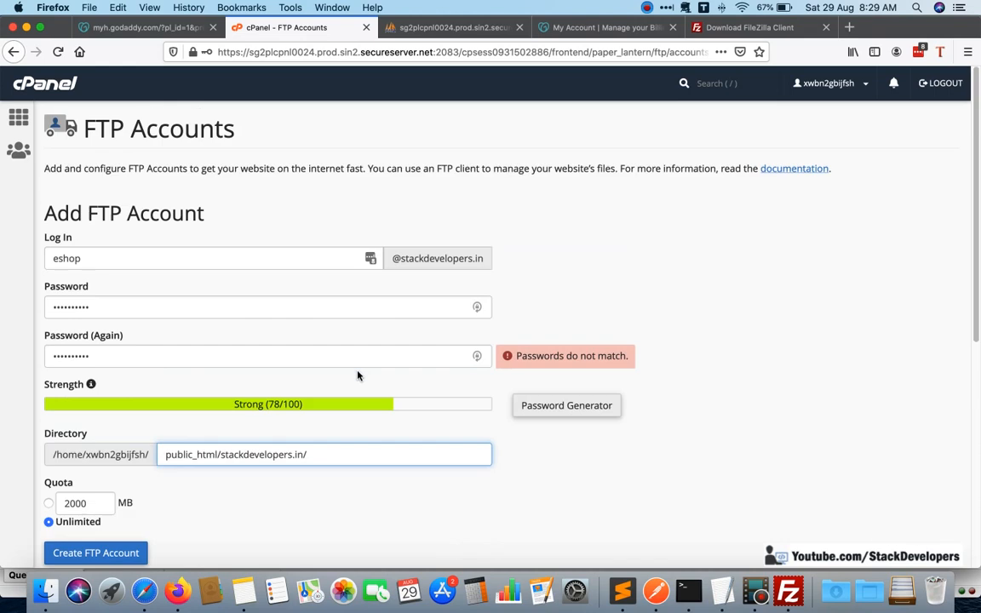
{"action": "scroll", "coordinate": [358, 376], "scroll_direction": "down", "scroll_amount": 4}
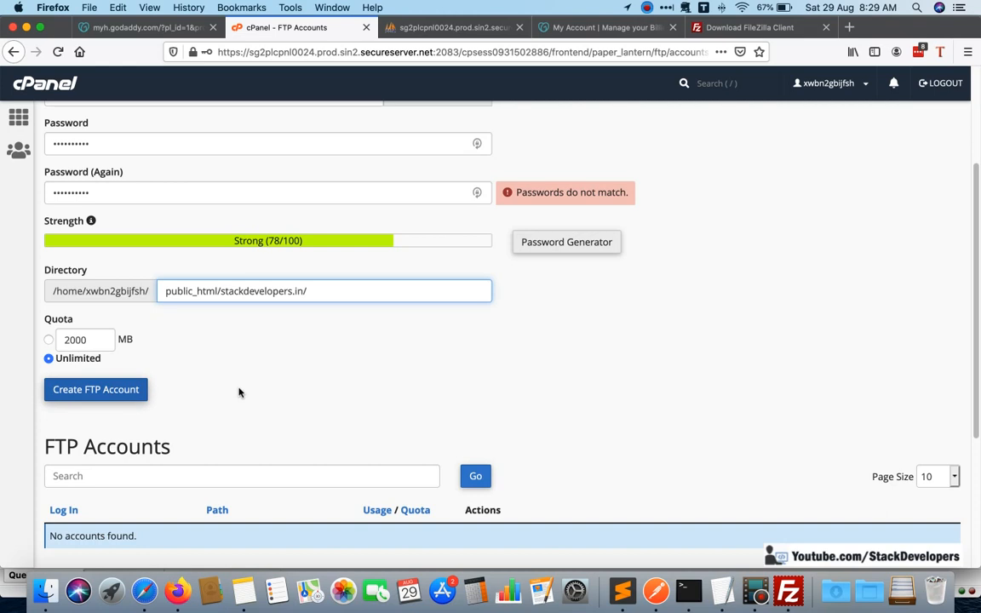
Re-enter the password confirmation to match the password and create the eshop FTP account with an unlimited quota.
{"action": "scroll", "coordinate": [145, 298], "scroll_direction": "up", "scroll_amount": 3}
{"action": "left_click", "coordinate": [141, 296]}
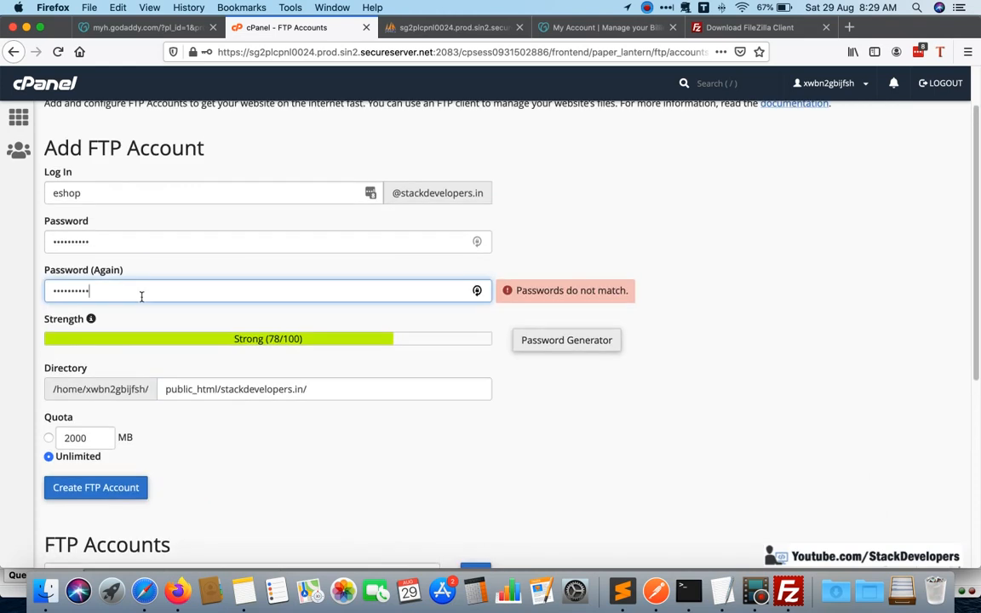
{"action": "left_click", "coordinate": [150, 242]}
{"action": "left_click_drag", "start_coordinate": [139, 287], "coordinate": [3, 274]}
{"action": "type", "text": "••••••••••"}
{"action": "left_click", "coordinate": [720, 319]}
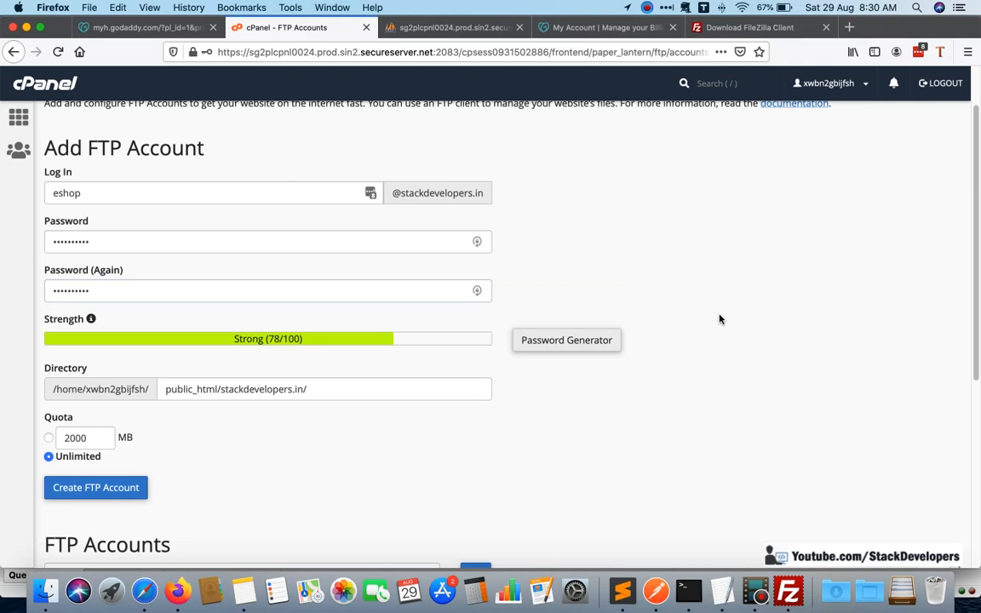
{"action": "scroll", "coordinate": [228, 405], "scroll_direction": "down", "scroll_amount": 3}
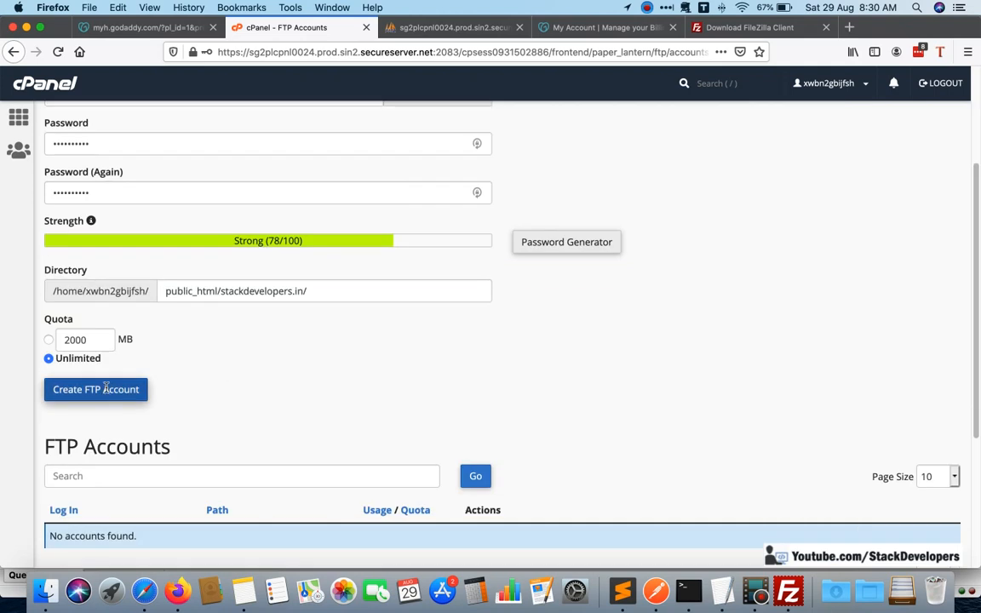
{"action": "left_click", "coordinate": [106, 388]}
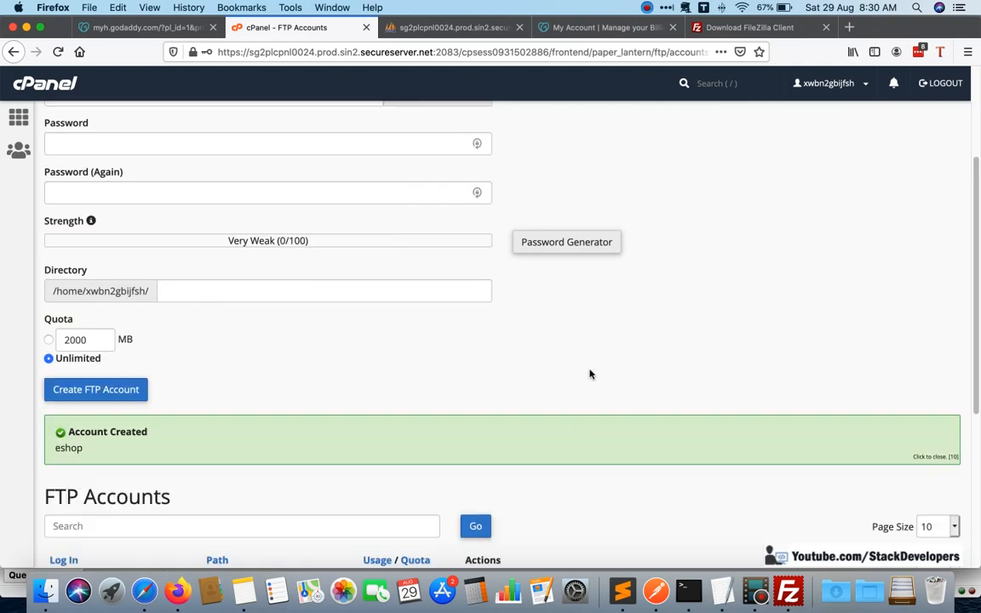
Copy the full login of the new eshop account from the FTP Accounts list.
{"action": "scroll", "coordinate": [590, 374], "scroll_direction": "down", "scroll_amount": 5}
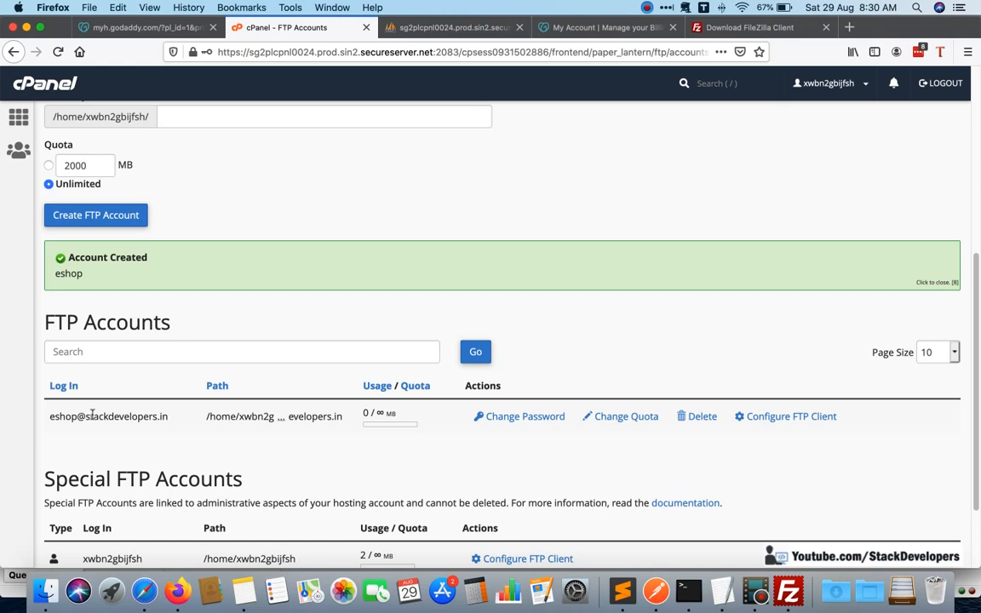
{"action": "left_click_drag", "start_coordinate": [92, 414], "coordinate": [47, 415]}
{"action": "key", "text": "super+c"}
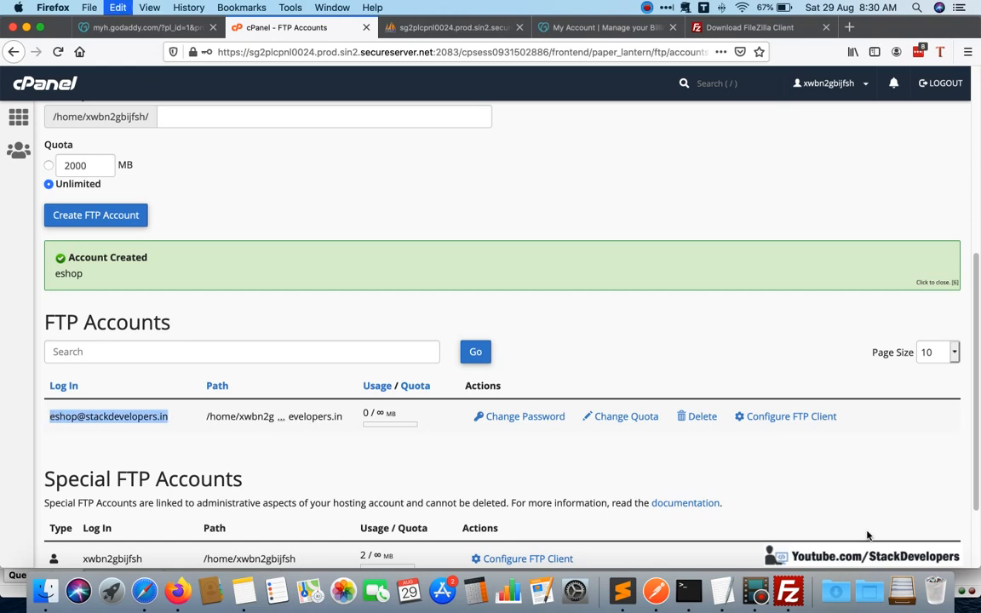
Copy the FTP server name from the eshop account's manual settings in cPanel and set FileZilla's host to ftp.stackdevelopers.in.
{"action": "key", "text": "super+Tab"}
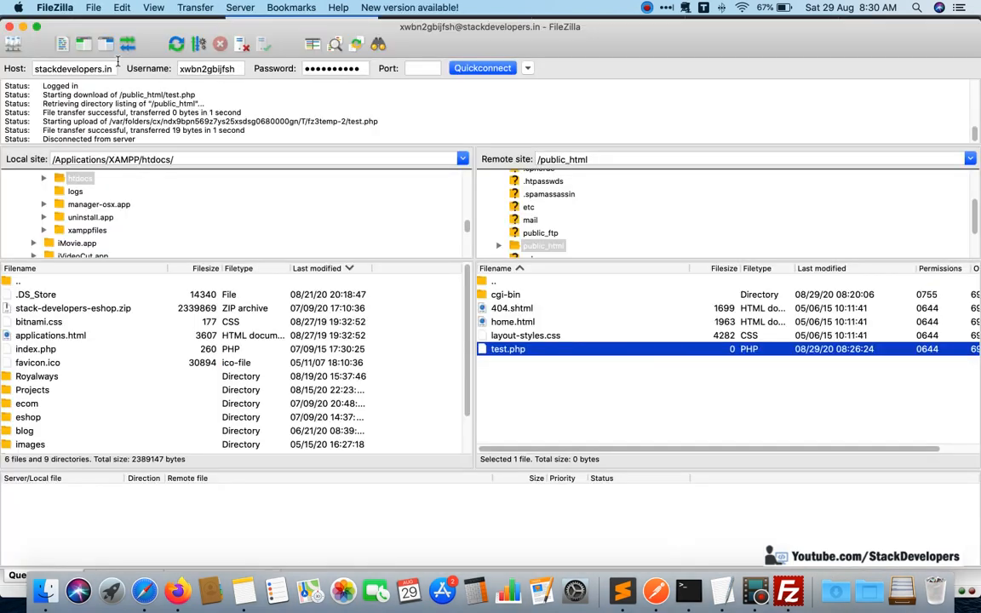
{"action": "left_click", "coordinate": [113, 68]}
{"action": "key", "text": "super+a"}
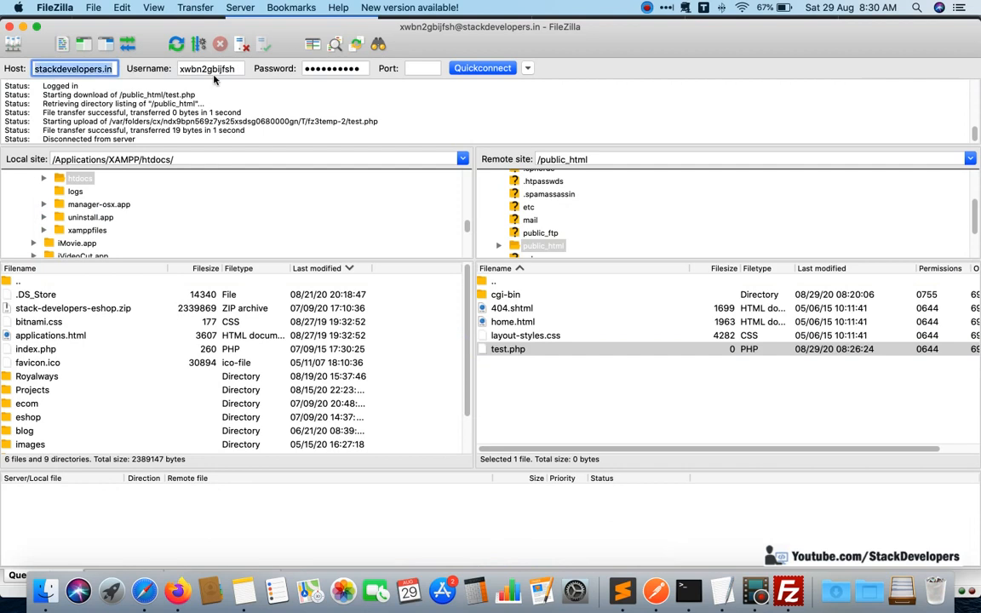
{"action": "key", "text": "super+Tab"}
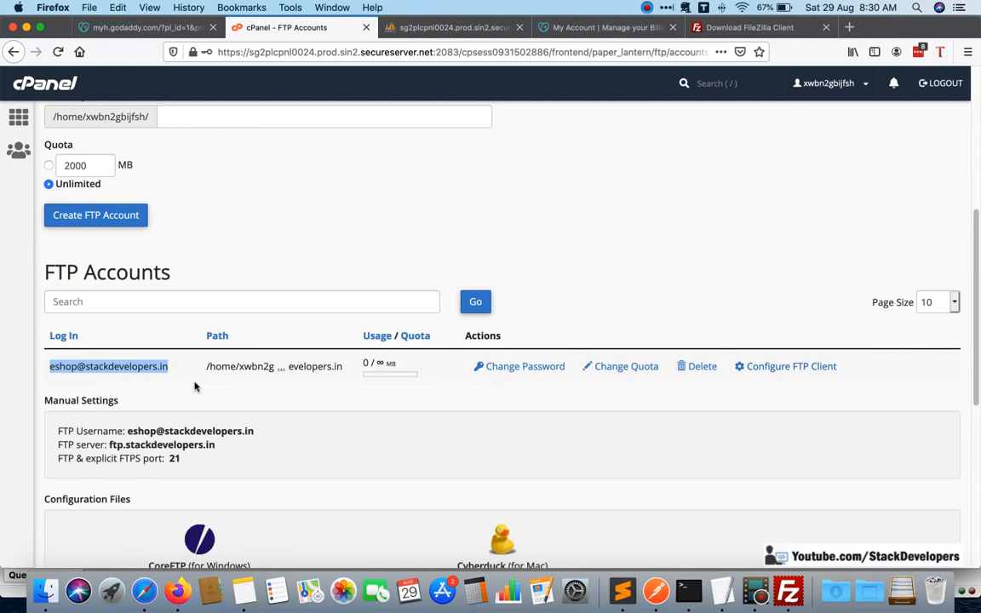
{"action": "scroll", "coordinate": [197, 385], "scroll_direction": "down", "scroll_amount": 1}
{"action": "left_click_drag", "start_coordinate": [255, 377], "coordinate": [126, 375]}
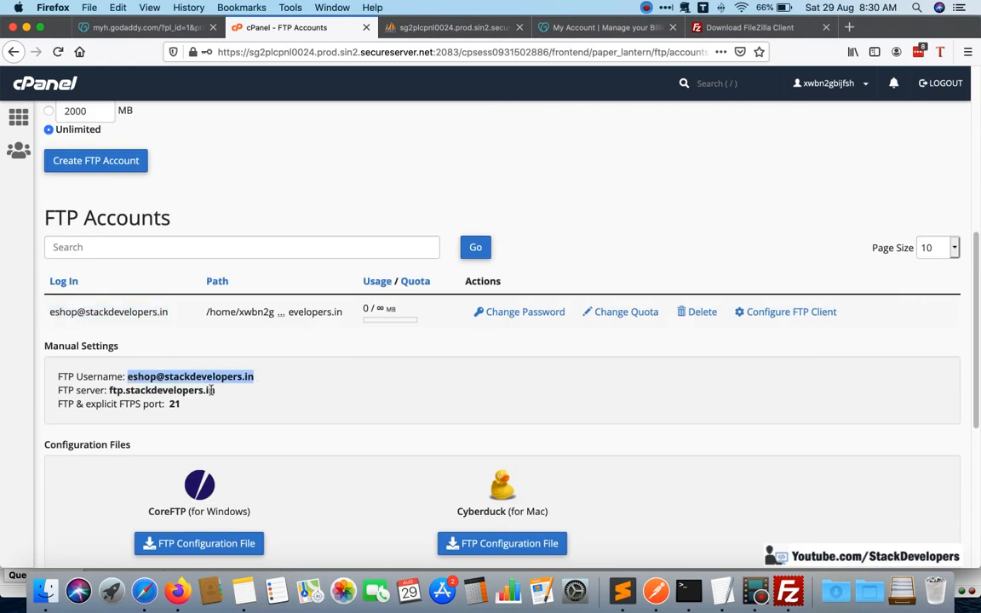
{"action": "left_click_drag", "start_coordinate": [215, 390], "coordinate": [109, 390]}
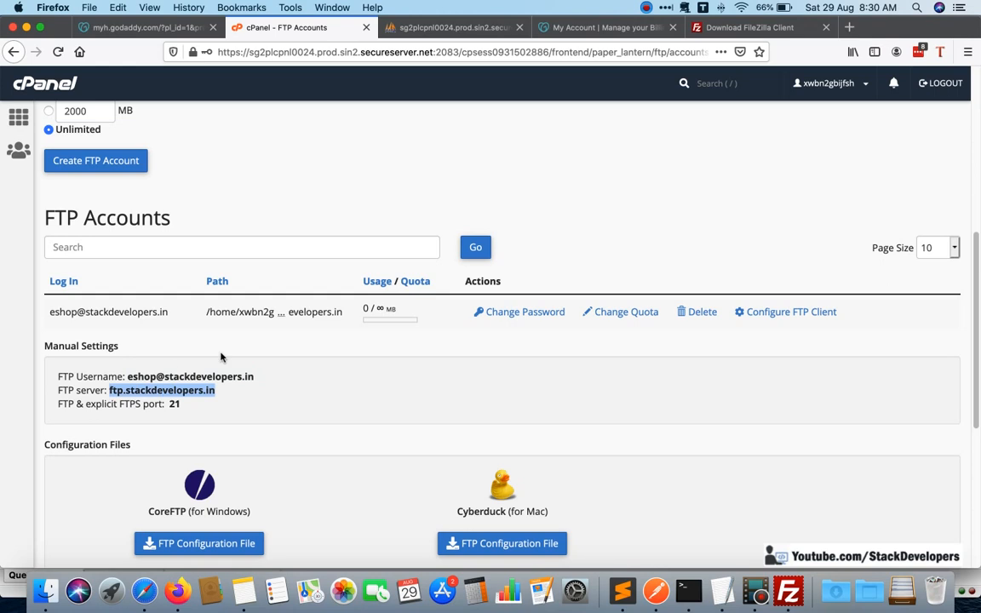
{"action": "key", "text": "super+Tab"}
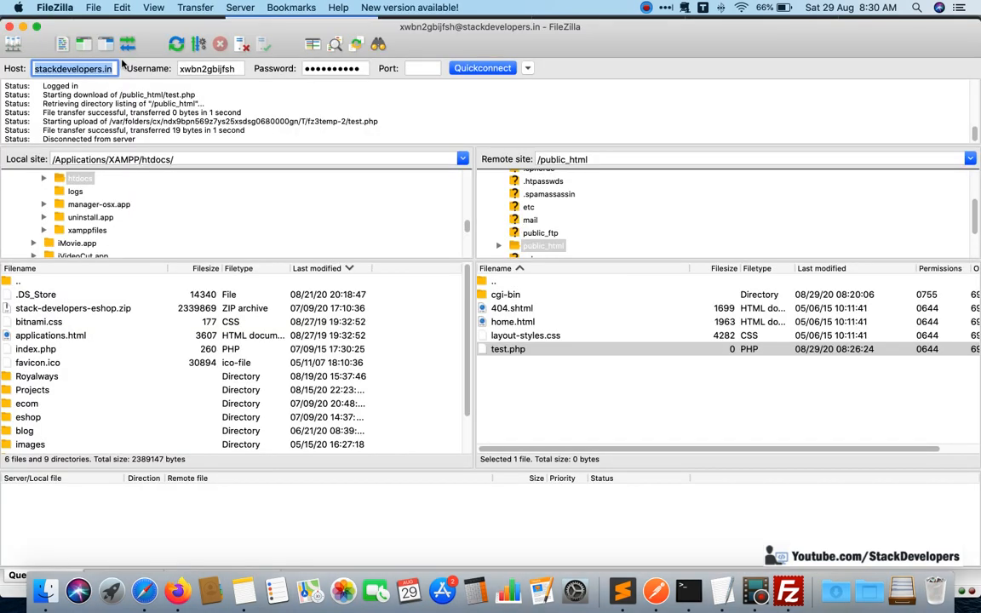
{"action": "key", "text": "super+v"}
Copy the eshop account's FTP username from cPanel into FileZilla's username and try connecting in a new tab.
{"action": "key", "text": "super+Tab"}
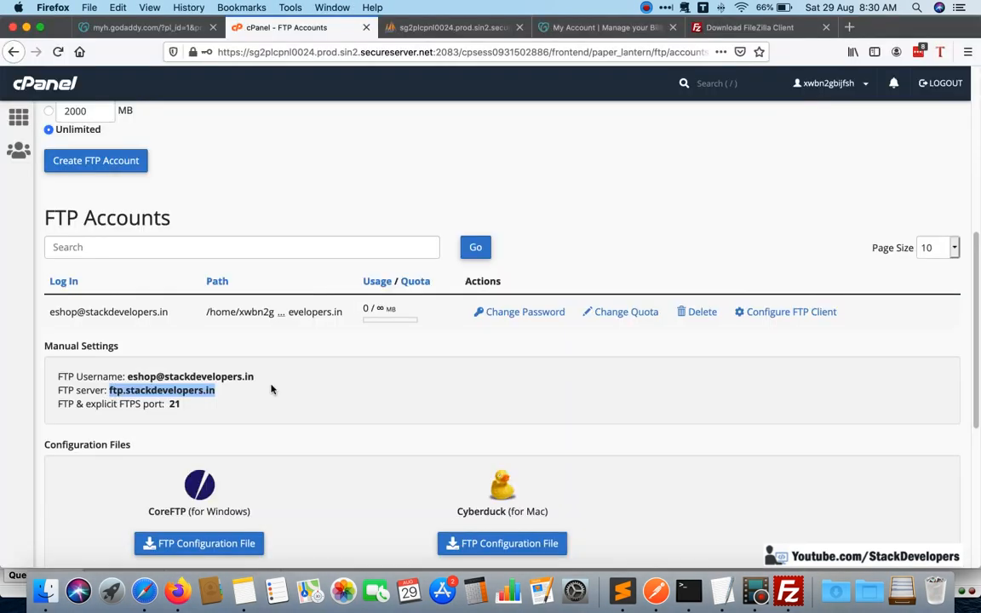
{"action": "left_click_drag", "start_coordinate": [253, 376], "coordinate": [129, 377]}
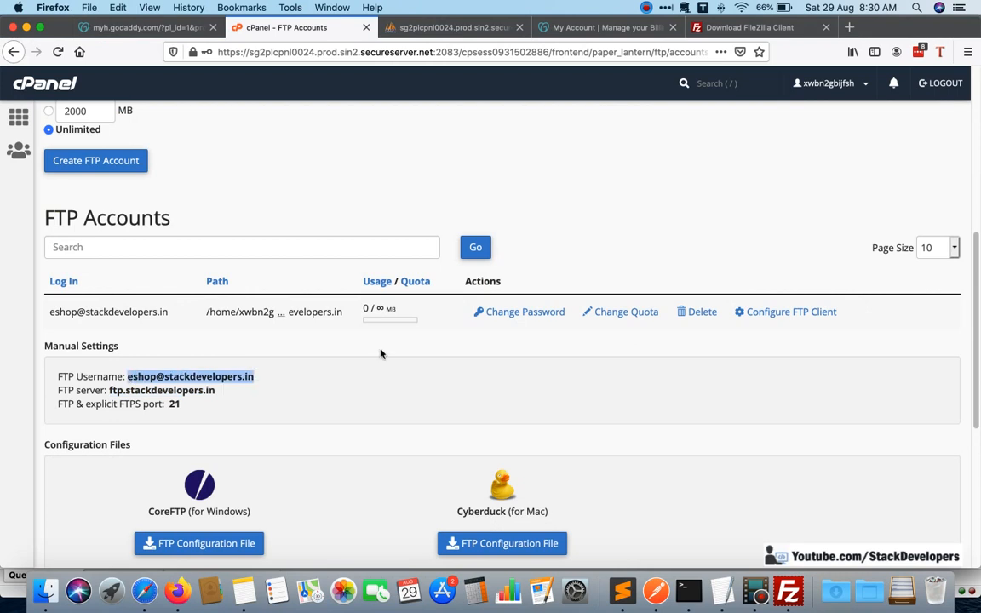
{"action": "key", "text": "super+c"}
{"action": "key", "text": "super+Tab"}
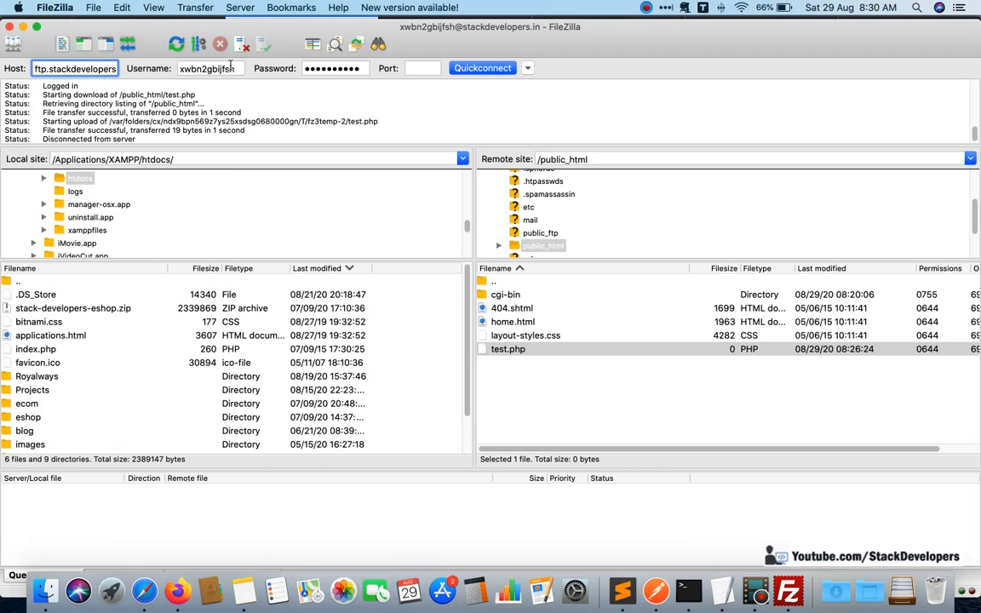
{"action": "double_click", "coordinate": [233, 68]}
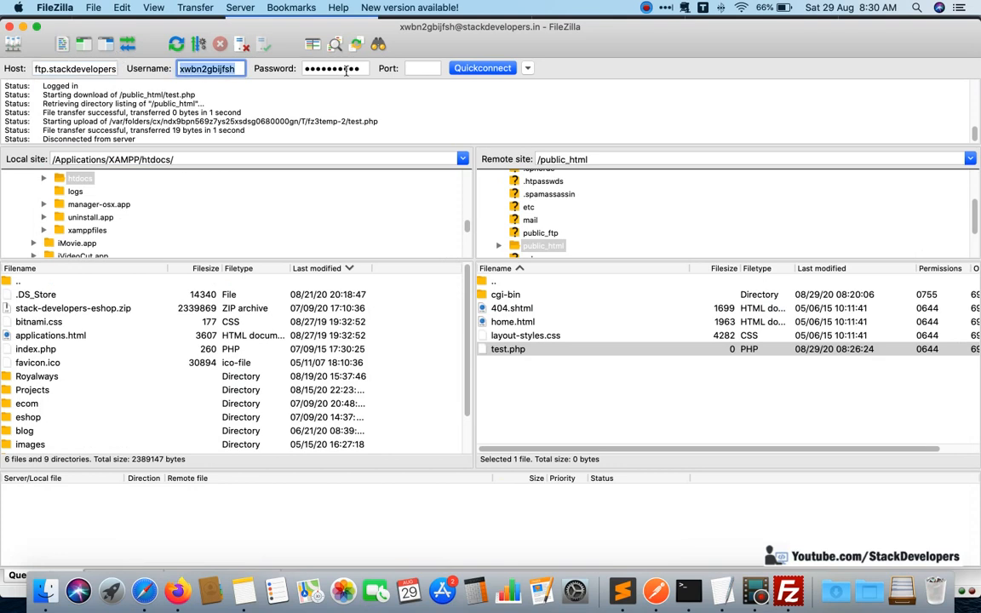
{"action": "key", "text": "super+v"}
{"action": "left_click", "coordinate": [481, 73]}
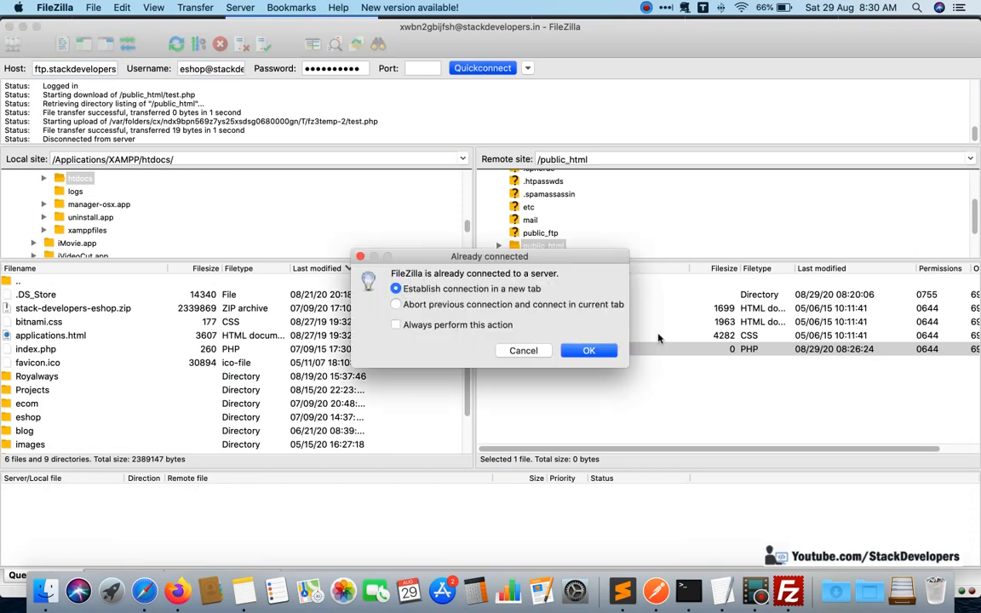
{"action": "left_click", "coordinate": [600, 354]}
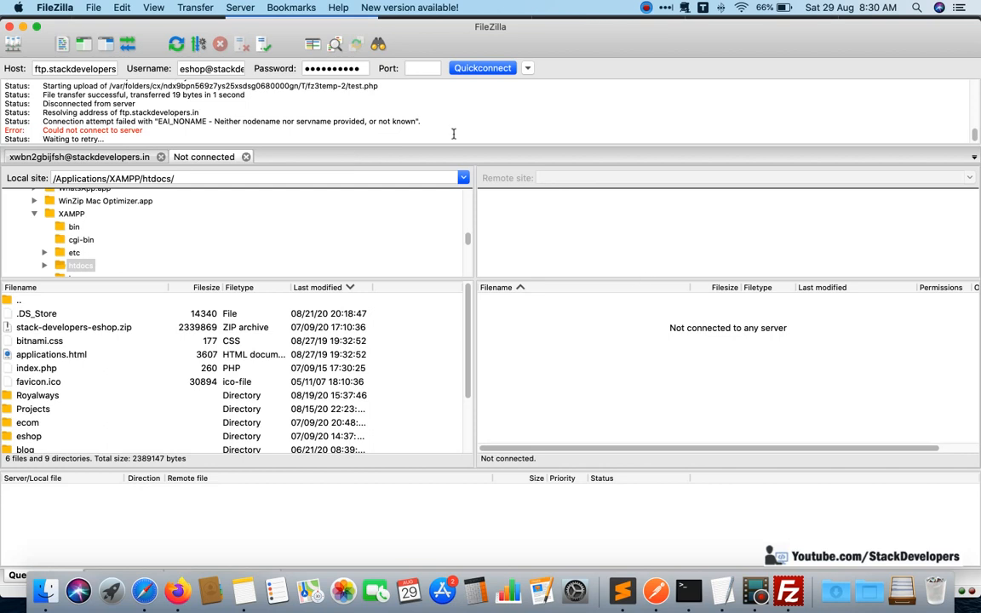
Retry the quick connection to ftp.stackdevelopers.in with the eshop account's login.
{"action": "left_click", "coordinate": [90, 8]}
{"action": "left_click", "coordinate": [100, 24]}
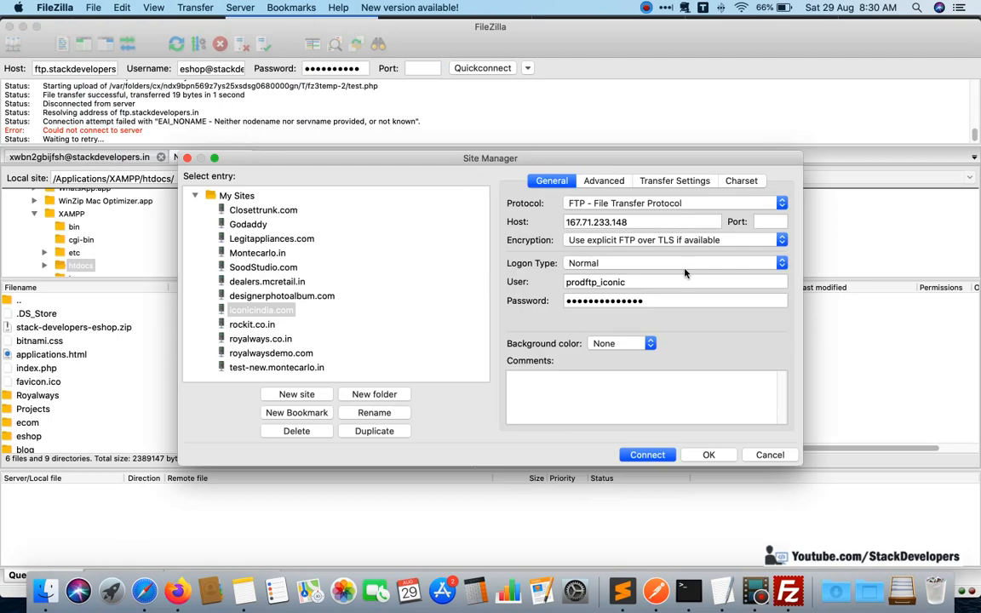
{"action": "left_click", "coordinate": [747, 454]}
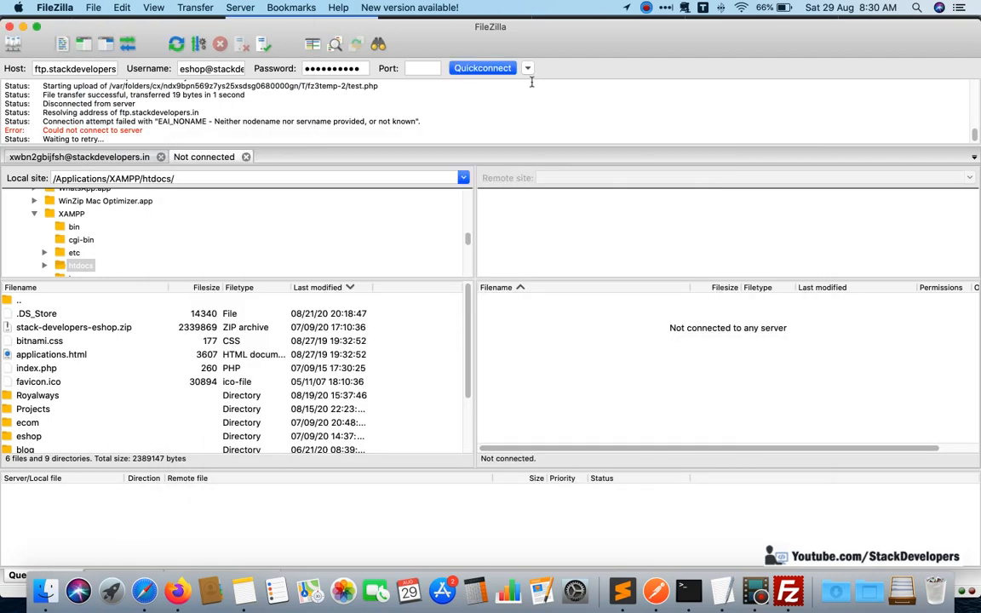
{"action": "left_click", "coordinate": [527, 68]}
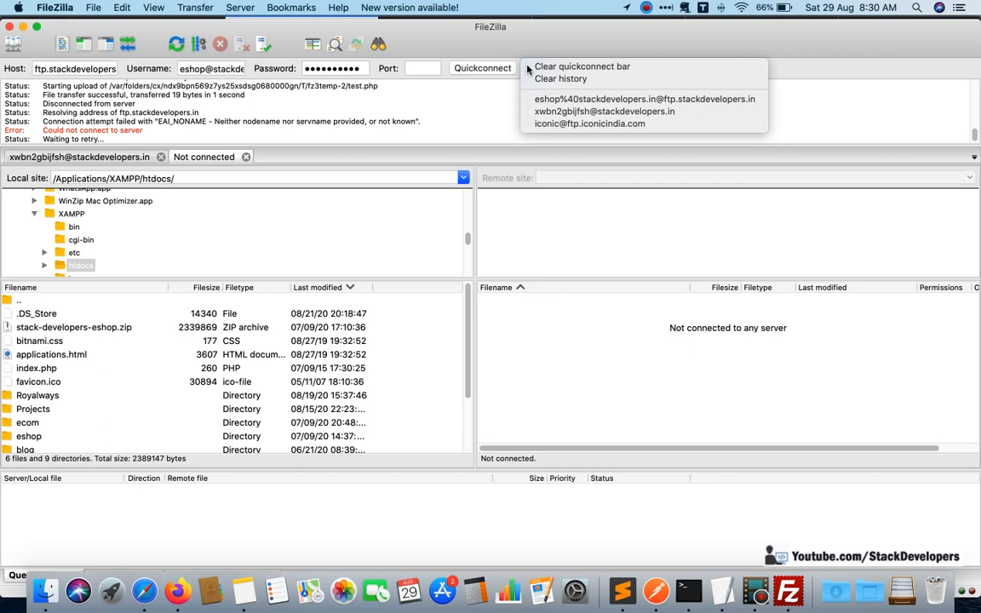
{"action": "left_click", "coordinate": [463, 106]}
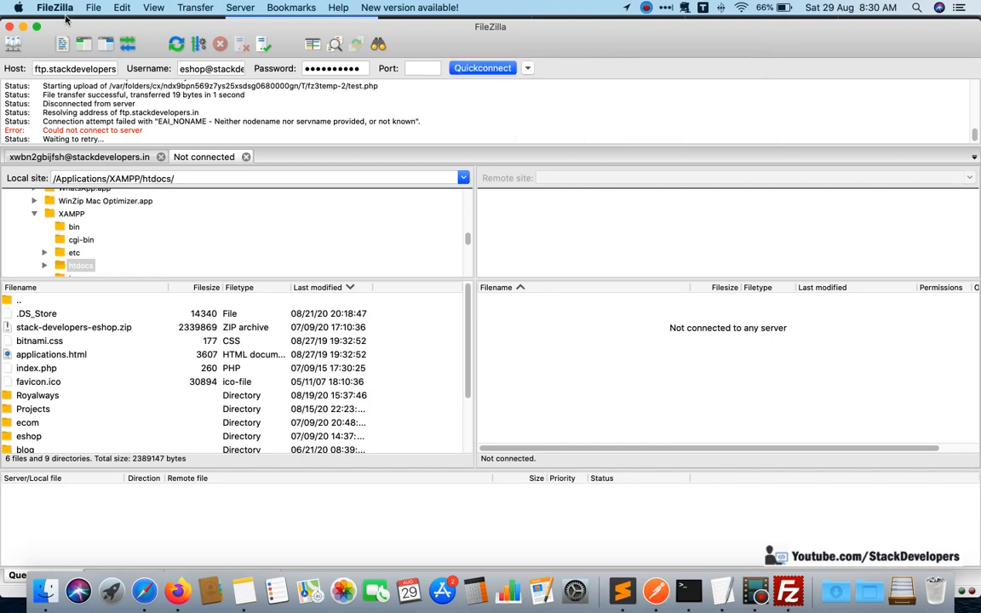
{"action": "left_click", "coordinate": [482, 68]}
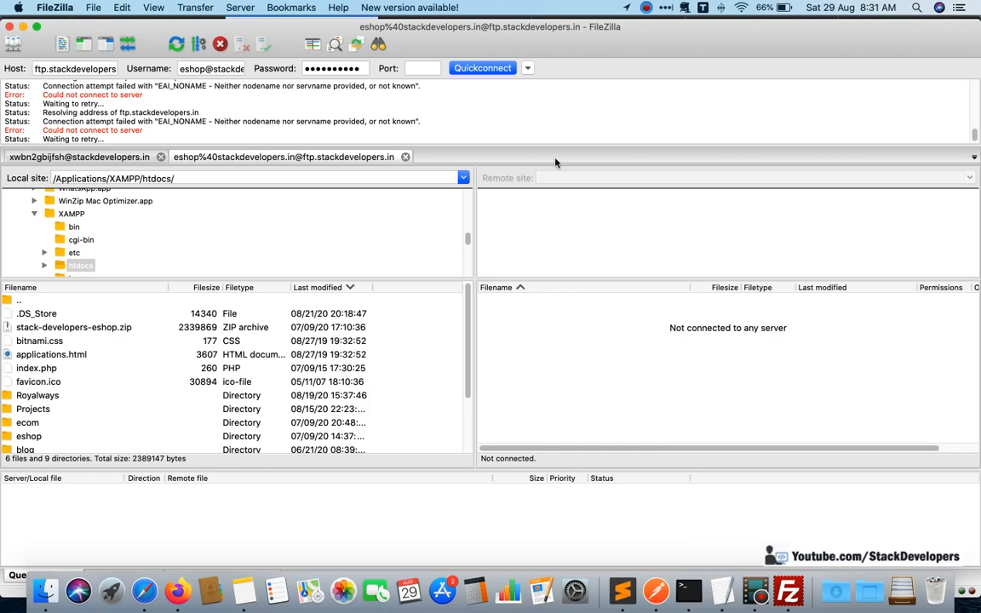
{"action": "left_click", "coordinate": [93, 7]}
{"action": "key", "text": "super+s"}
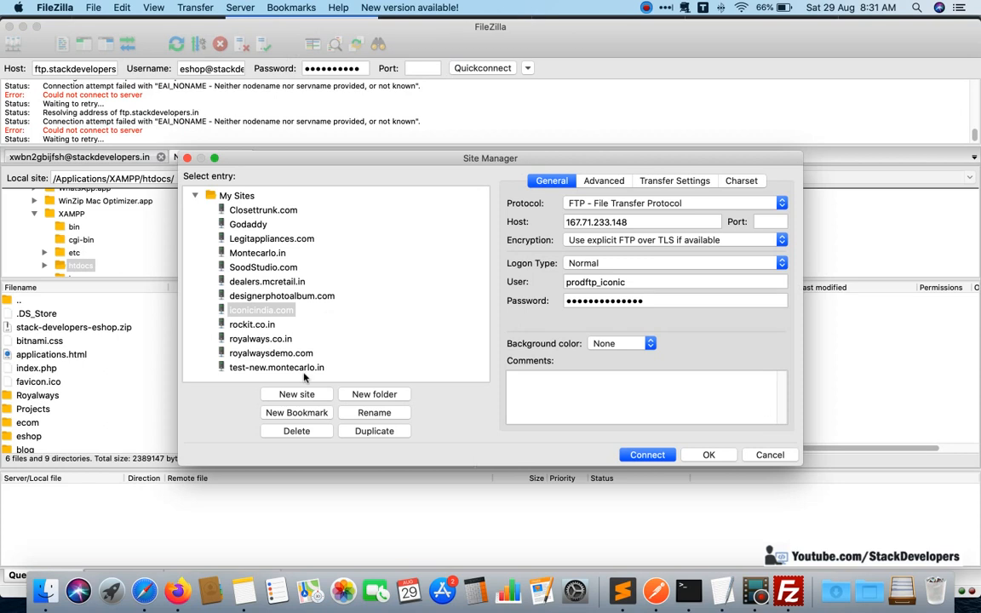
{"action": "left_click", "coordinate": [298, 393]}
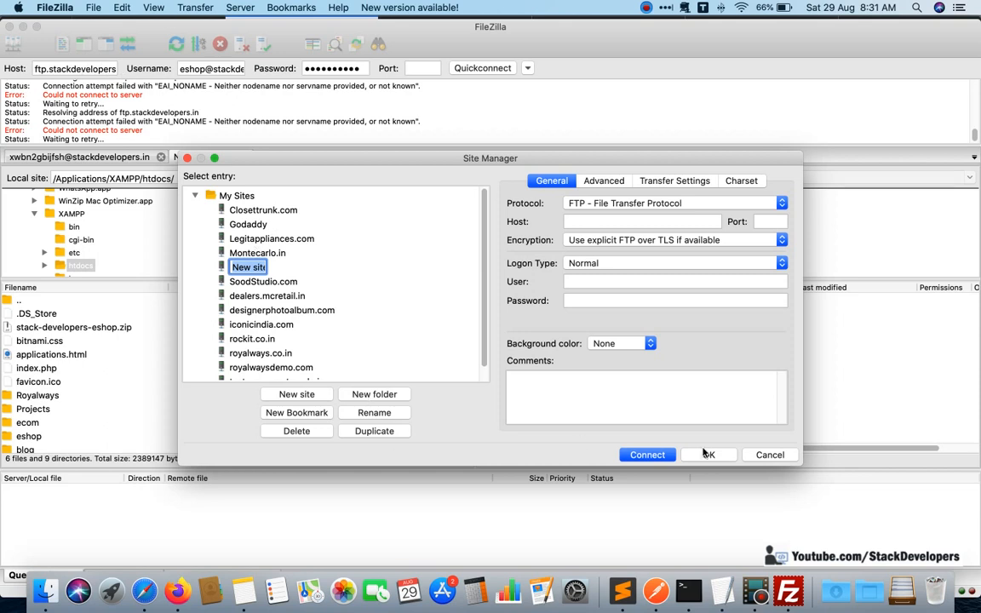
{"action": "left_click", "coordinate": [761, 455]}
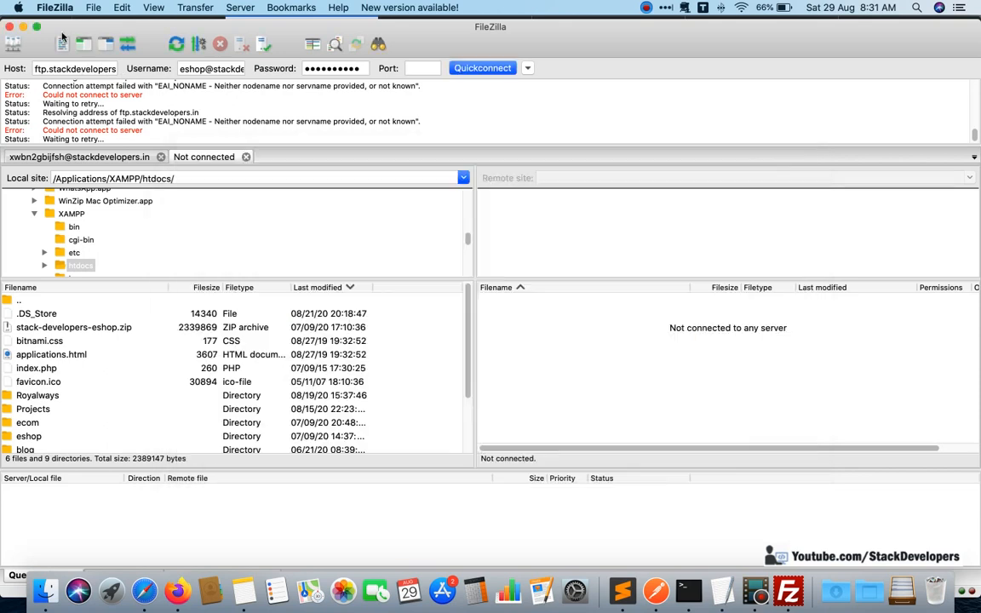
Add a new site named ftp.stackdevelopers.in in the Site Manager.
{"action": "left_click", "coordinate": [100, 7]}
{"action": "left_click", "coordinate": [120, 24]}
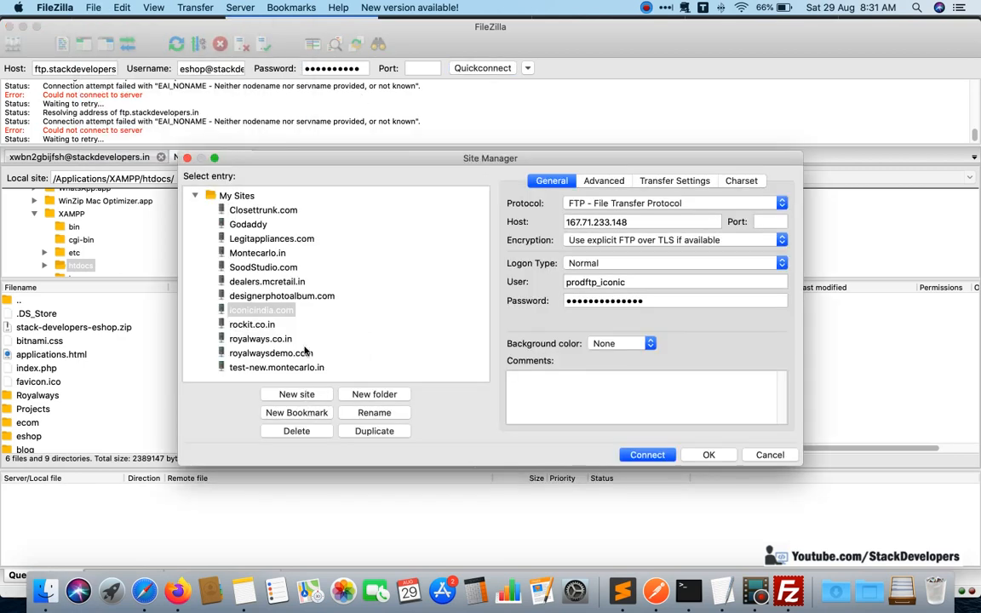
{"action": "left_click", "coordinate": [295, 394]}
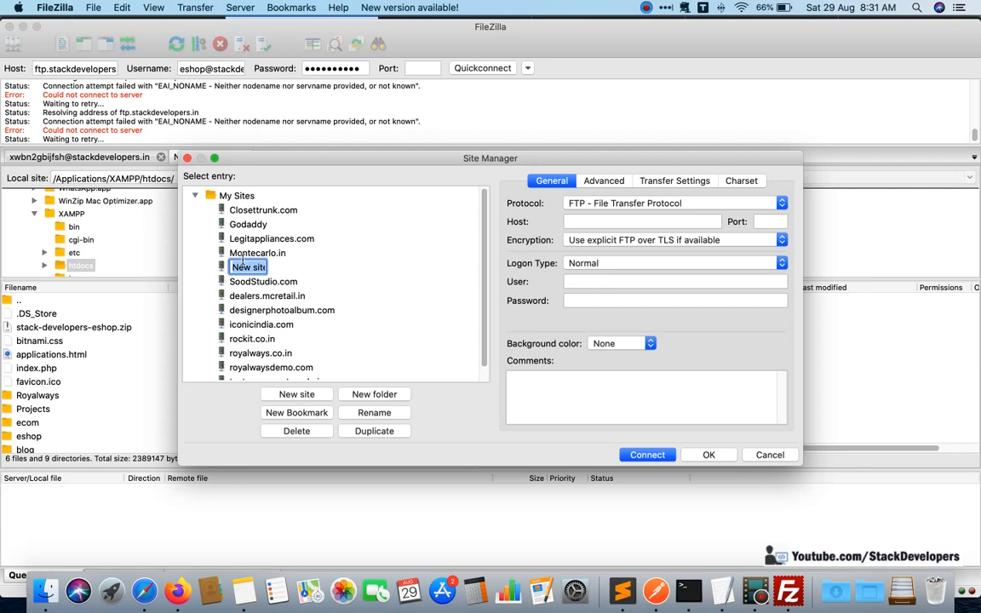
{"action": "type", "text": "s"}
{"action": "type", "text": "ftp"}
{"action": "type", "text": ".stac"}
{"action": "type", "text": "kdevel"}
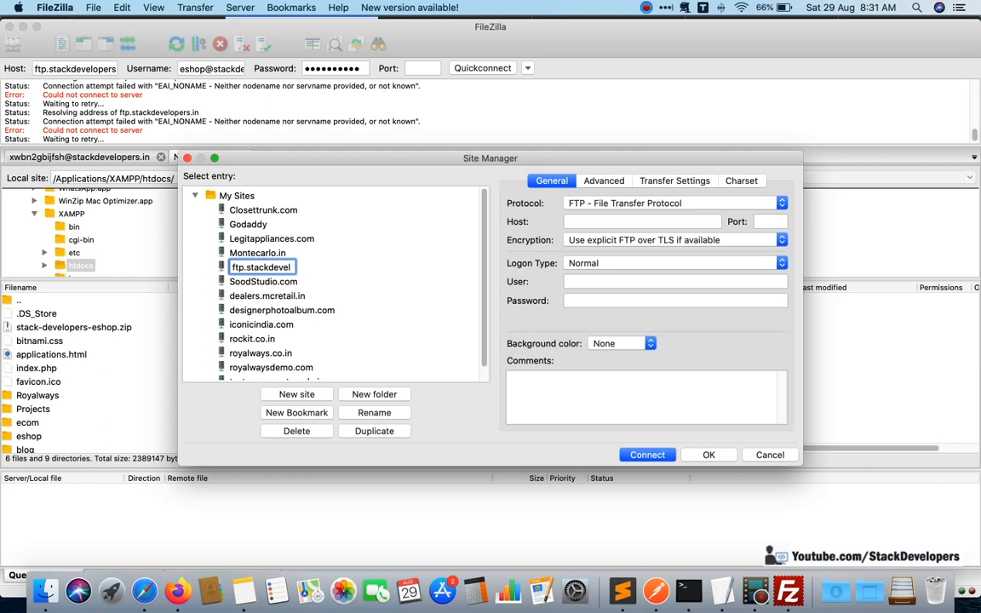
{"action": "type", "text": "opers.in"}
{"action": "left_click", "coordinate": [251, 281]}
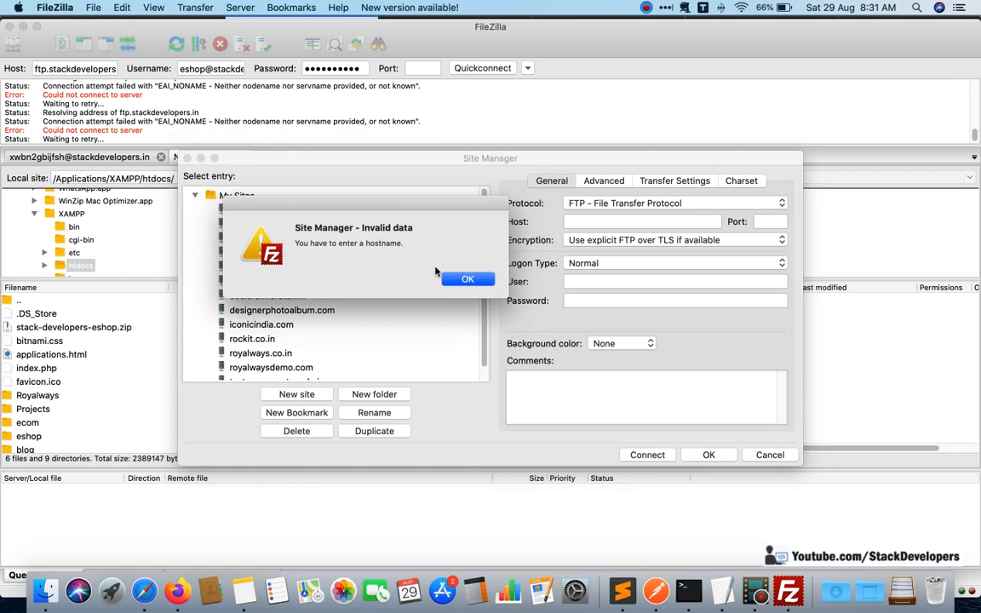
{"action": "left_click", "coordinate": [464, 279]}
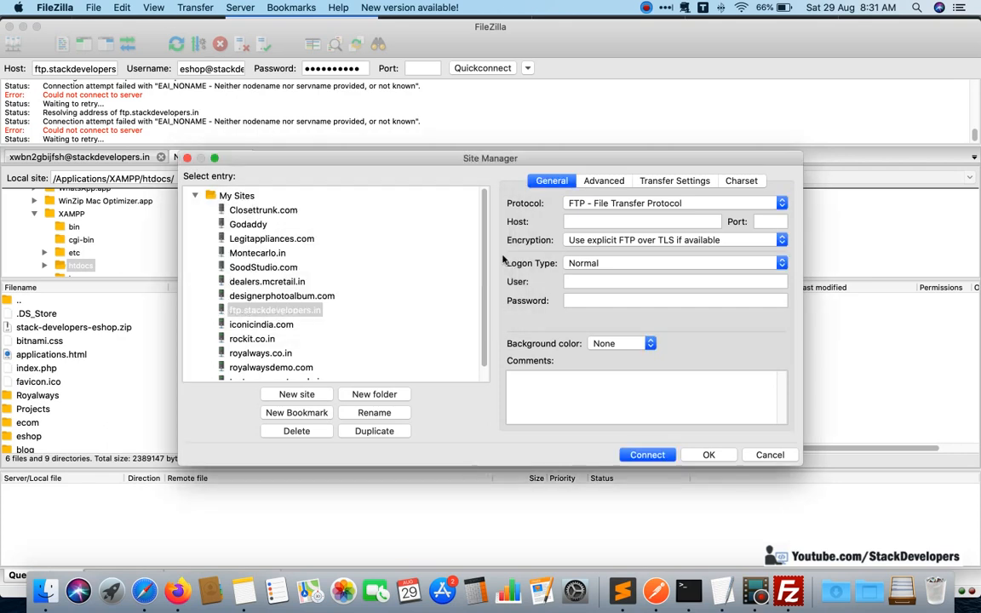
Set the new site's user to the eshop account's full FTP login.
{"action": "left_click", "coordinate": [621, 222]}
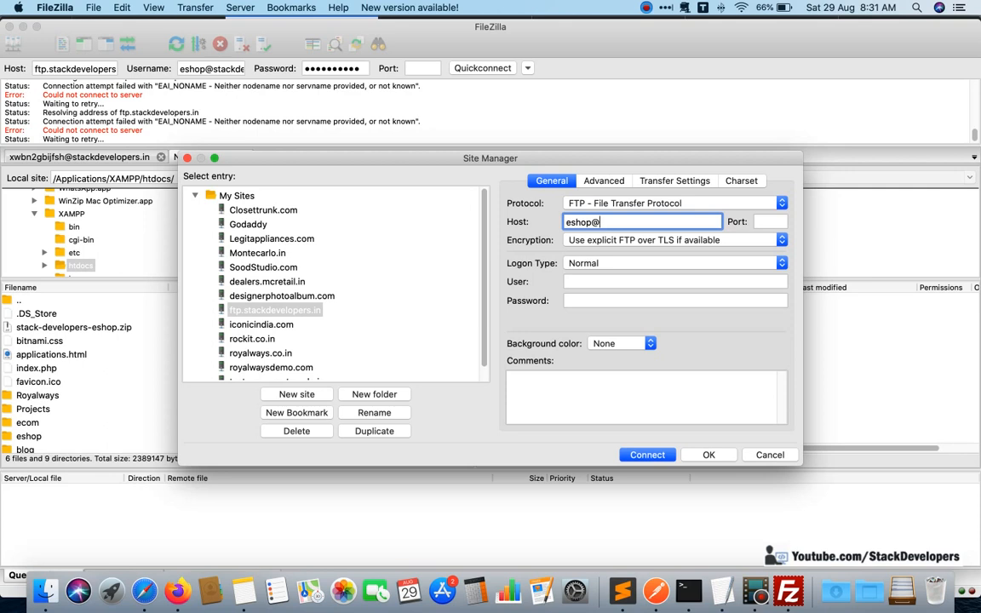
{"action": "key", "text": "super+a"}
{"action": "key", "text": "super+x"}
{"action": "left_click", "coordinate": [595, 281]}
{"action": "key", "text": "super+v"}
Set the new site's host to ftp.stackdevelopers.in and enter the eshop account's password.
{"action": "left_click", "coordinate": [591, 220]}
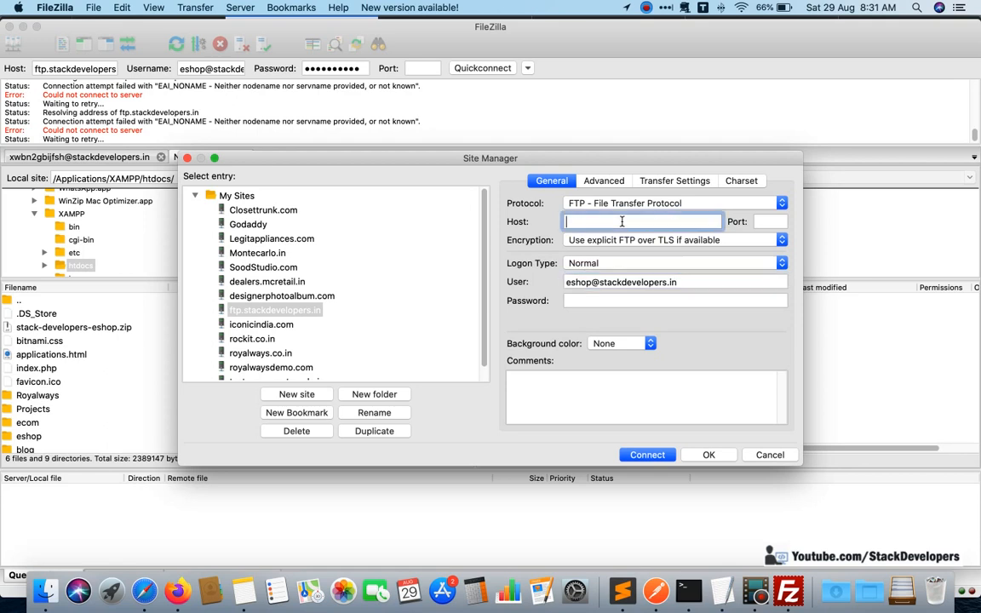
{"action": "type", "text": "ftp"}
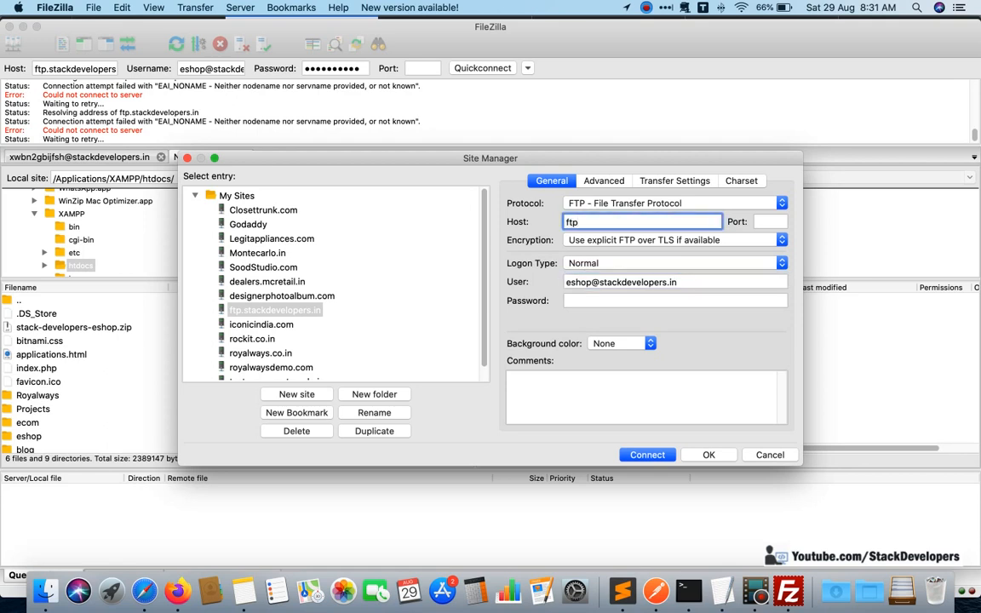
{"action": "type", "text": ".stackdev"}
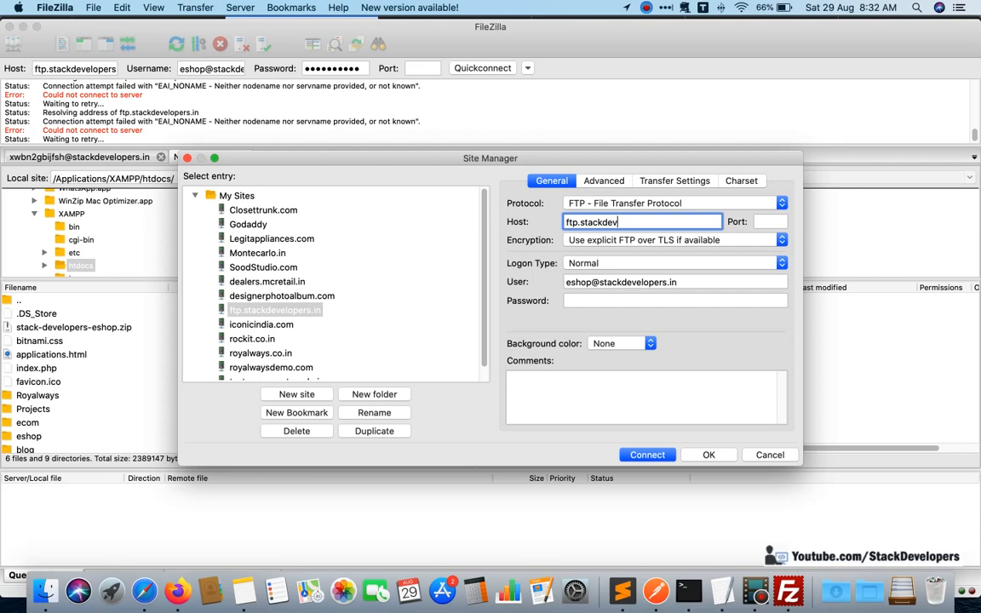
{"action": "type", "text": "elopers.in"}
{"action": "left_click", "coordinate": [627, 298]}
{"action": "type", "text": "•••••"}
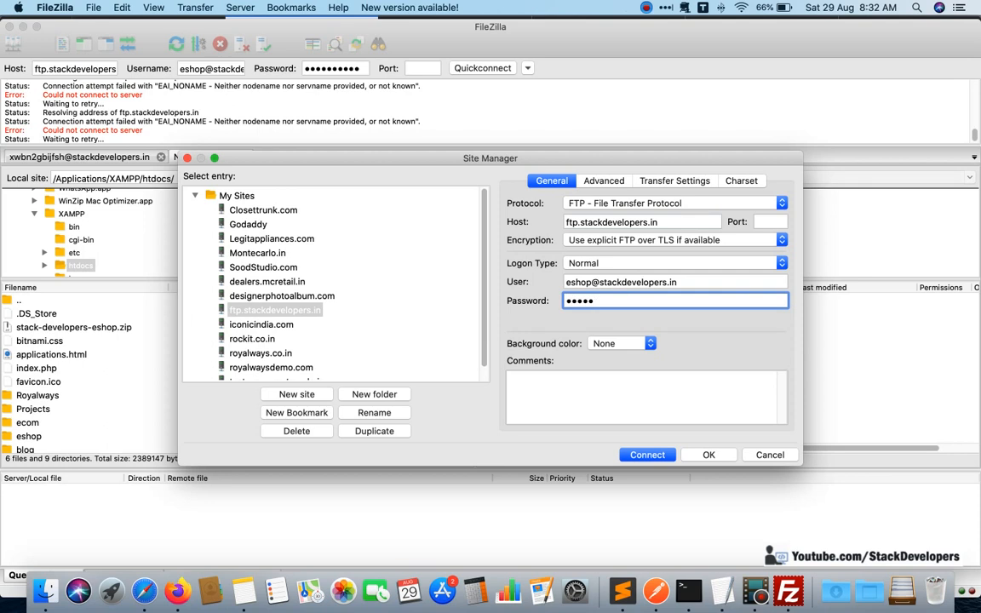
{"action": "type", "text": "••••"}
Set the site's encryption to Only use plain FTP (insecure) and try connecting to it.
{"action": "left_click", "coordinate": [692, 240]}
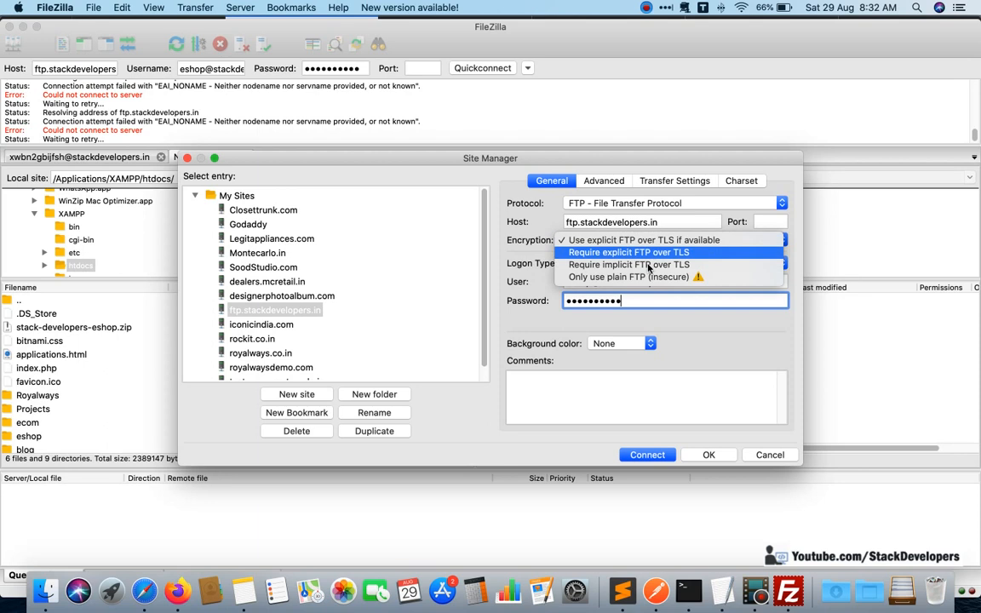
{"action": "left_click", "coordinate": [632, 278]}
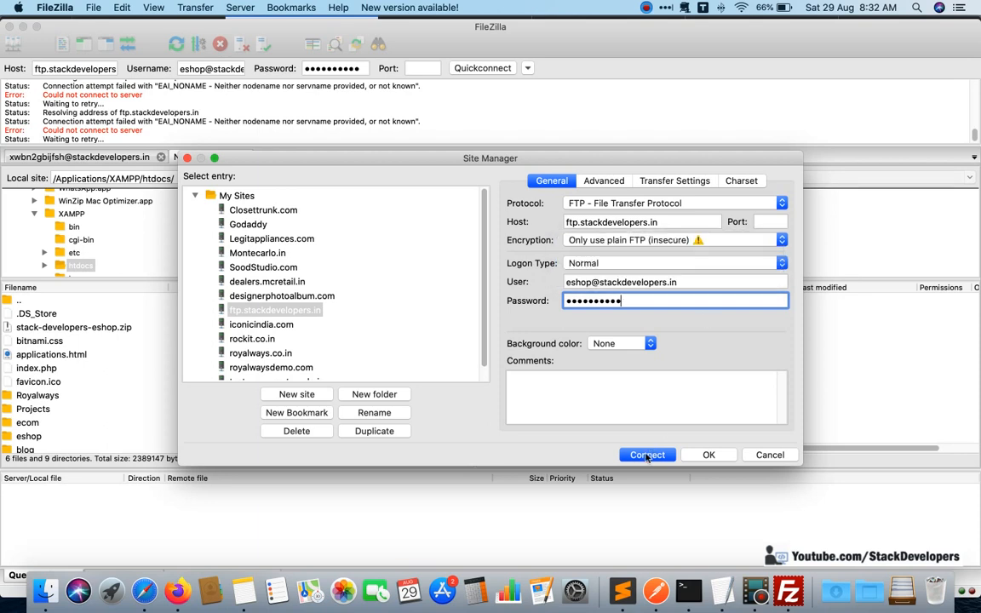
{"action": "left_click", "coordinate": [647, 454]}
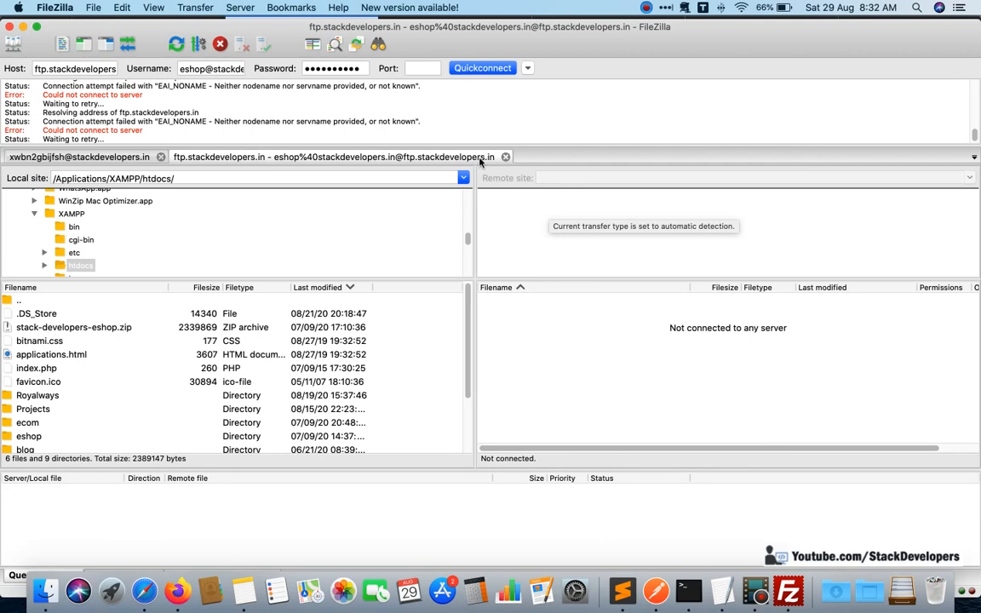
Close the eshop connection attempt and return to the main account's stackdevelopers.in connection.
{"action": "left_click", "coordinate": [505, 156]}
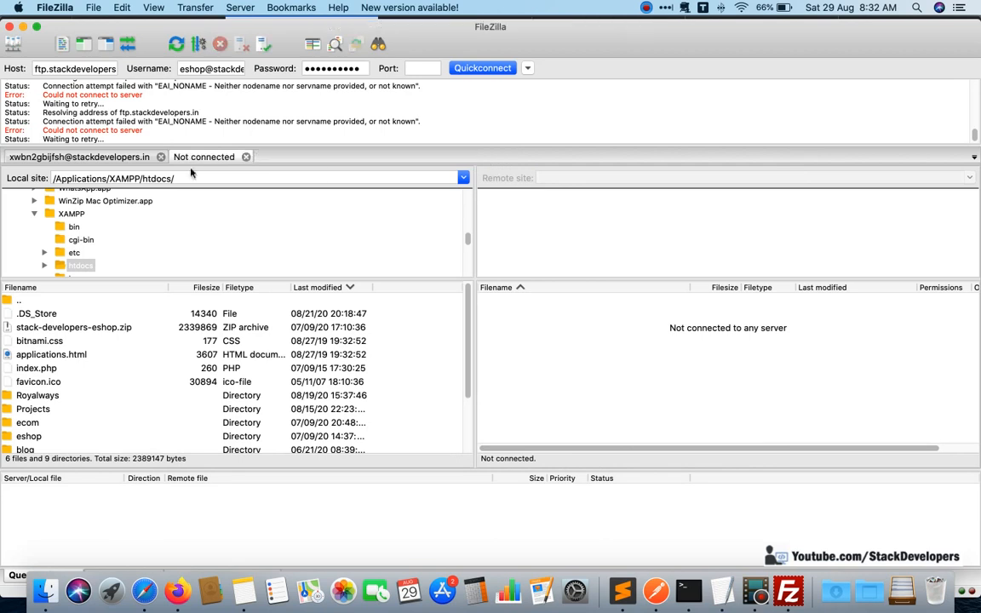
{"action": "left_click", "coordinate": [120, 158]}
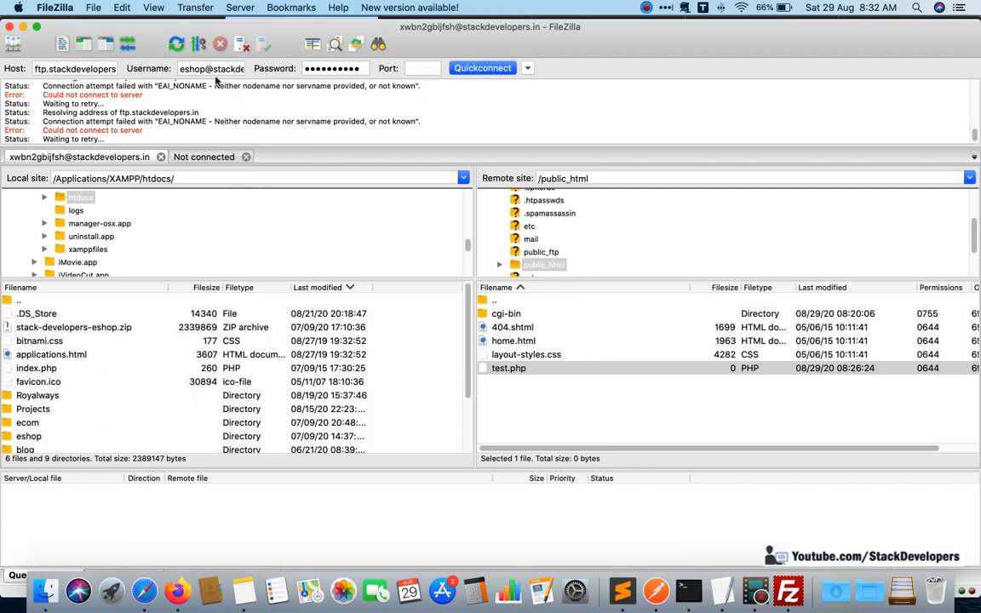
Switch between the main account's connection and the unconnected one, and close the unconnected one.
{"action": "left_click", "coordinate": [211, 68]}
{"action": "left_click", "coordinate": [130, 159]}
{"action": "left_click", "coordinate": [176, 157]}
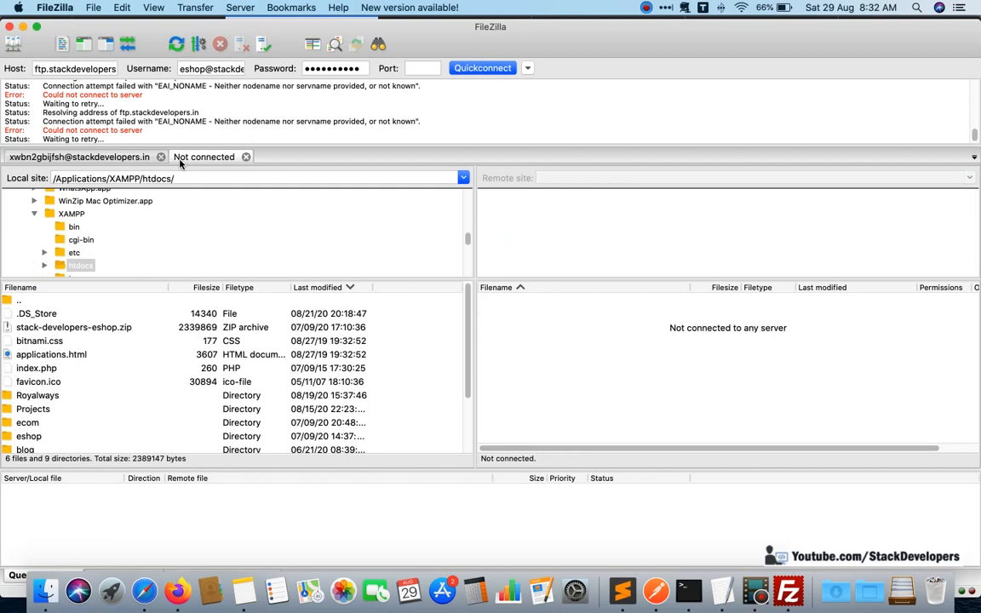
{"action": "left_click", "coordinate": [98, 157]}
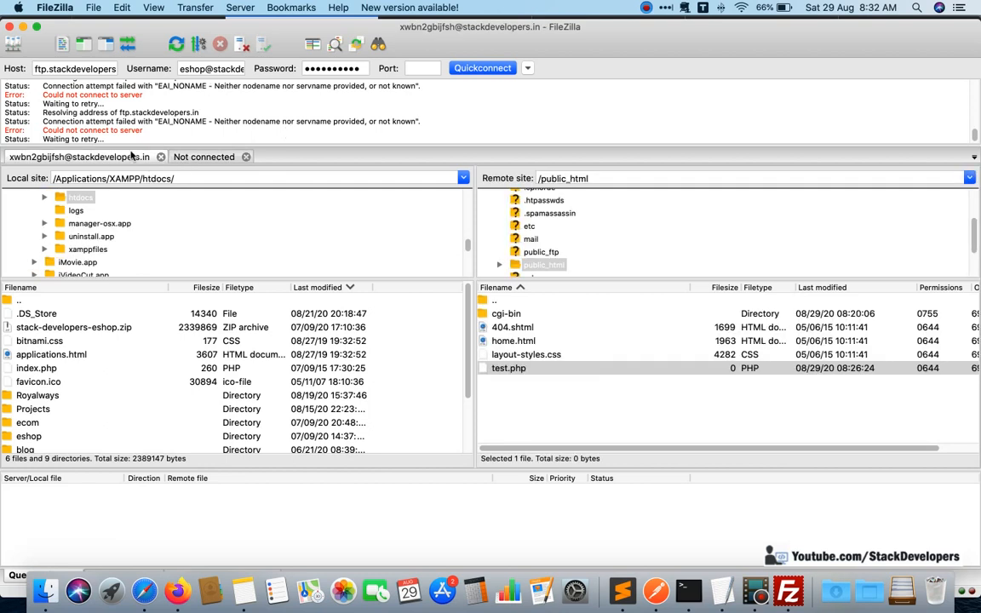
{"action": "left_click", "coordinate": [209, 157]}
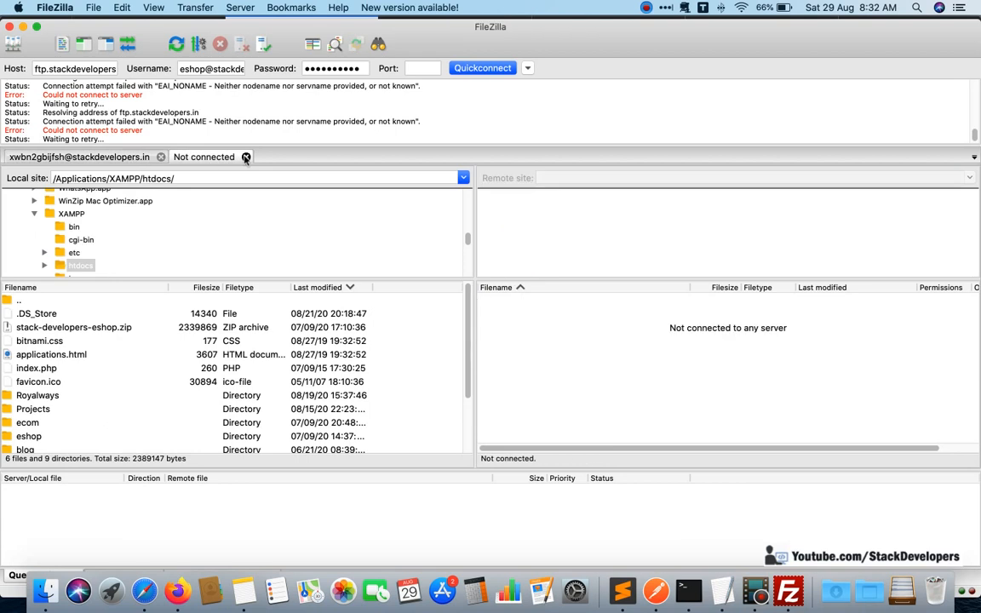
{"action": "left_click", "coordinate": [245, 158]}
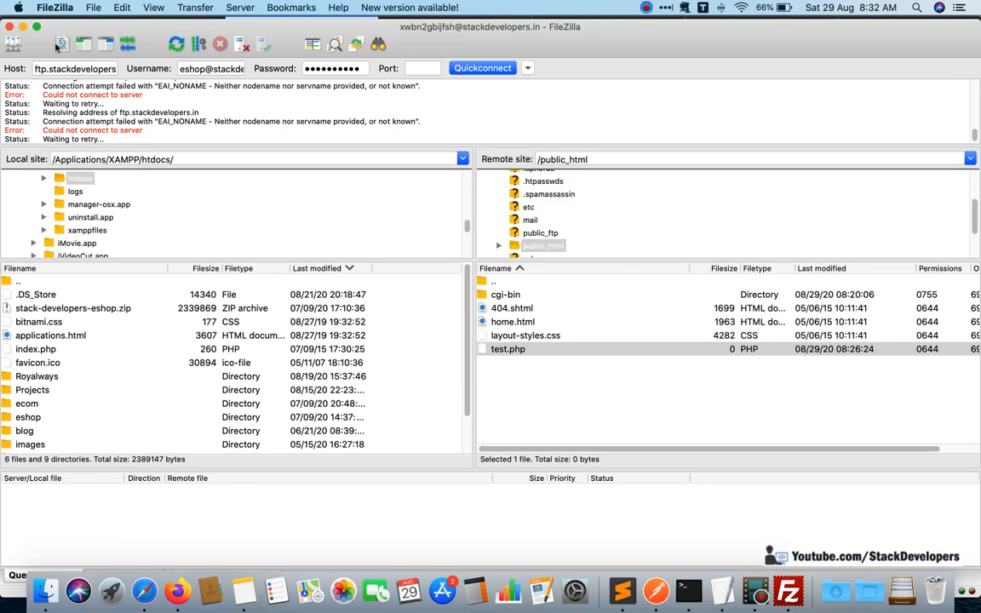
Set the quick connection's host to stackdevelopers.in, copied as the primary domain from the GoDaddy hosting dashboard.
{"action": "left_click", "coordinate": [94, 8]}
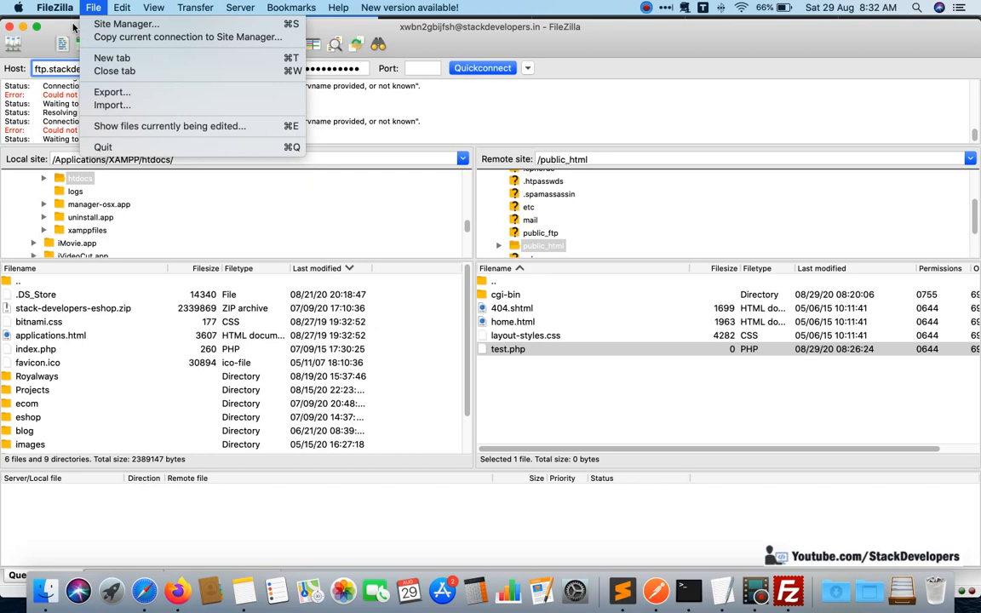
{"action": "left_click", "coordinate": [60, 67]}
{"action": "key", "text": "super+Tab"}
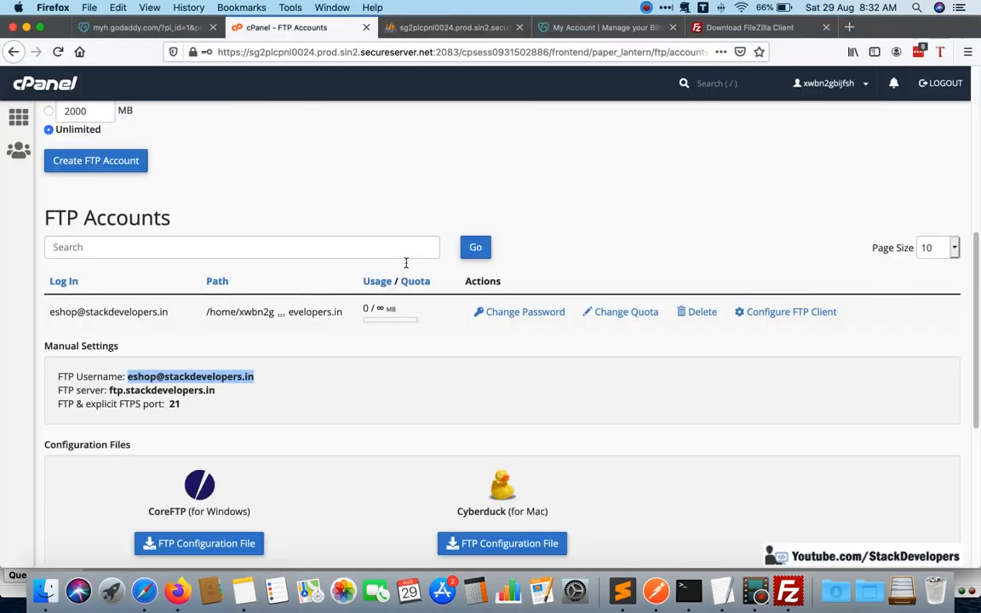
{"action": "scroll", "coordinate": [381, 310], "scroll_direction": "down", "scroll_amount": 4}
{"action": "scroll", "coordinate": [380, 311], "scroll_direction": "up", "scroll_amount": 5}
{"action": "left_click", "coordinate": [165, 28]}
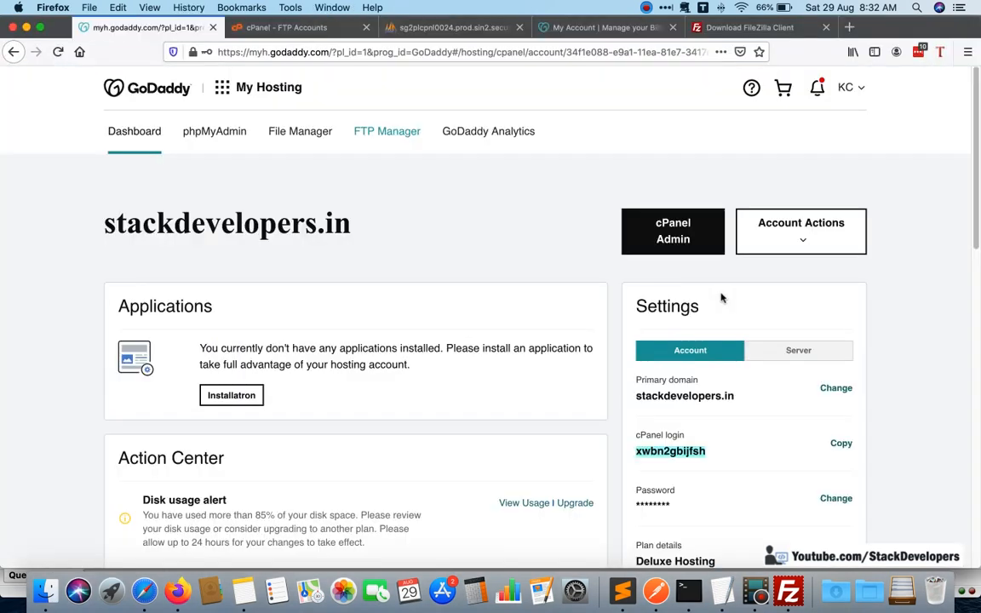
{"action": "left_click_drag", "start_coordinate": [734, 397], "coordinate": [636, 397]}
{"action": "key", "text": "super+c"}
{"action": "key", "text": "super+Tab"}
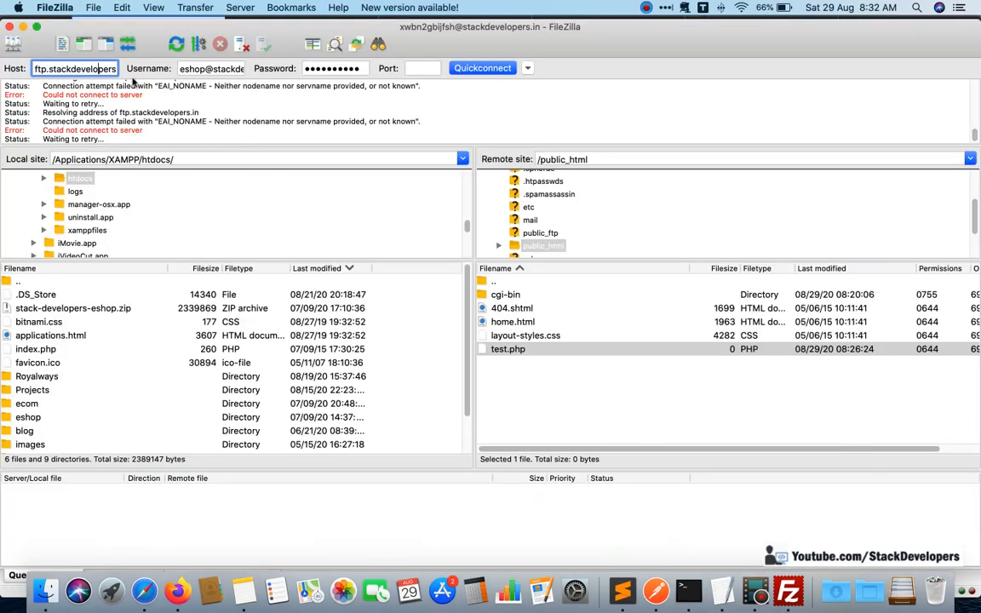
{"action": "triple_click", "coordinate": [93, 61]}
{"action": "key", "text": "super+v"}
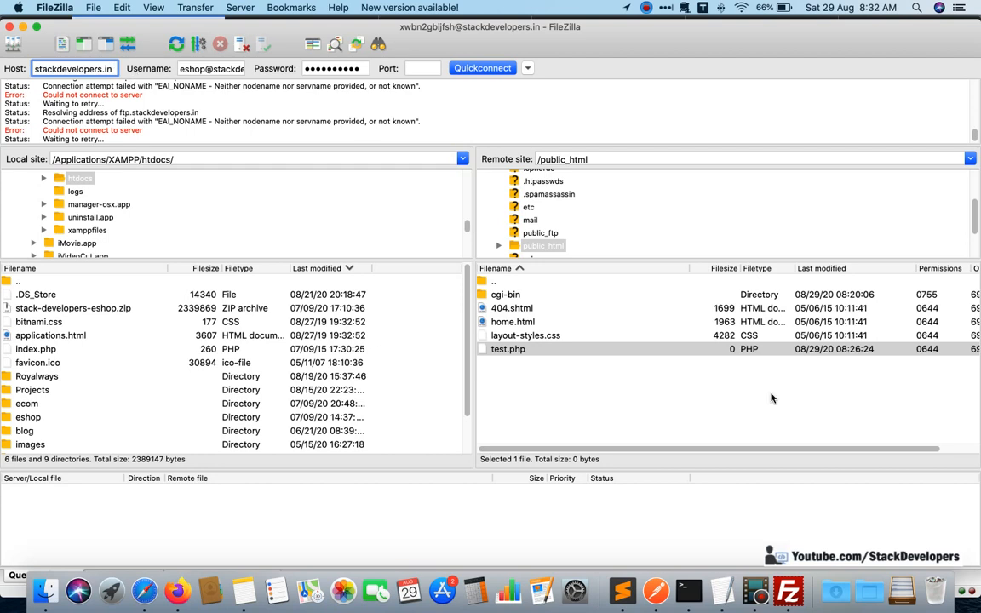
Set the username to the cPanel login from the hosting dashboard and connect in a new tab.
{"action": "key", "text": "super+Tab"}
{"action": "double_click", "coordinate": [671, 450]}
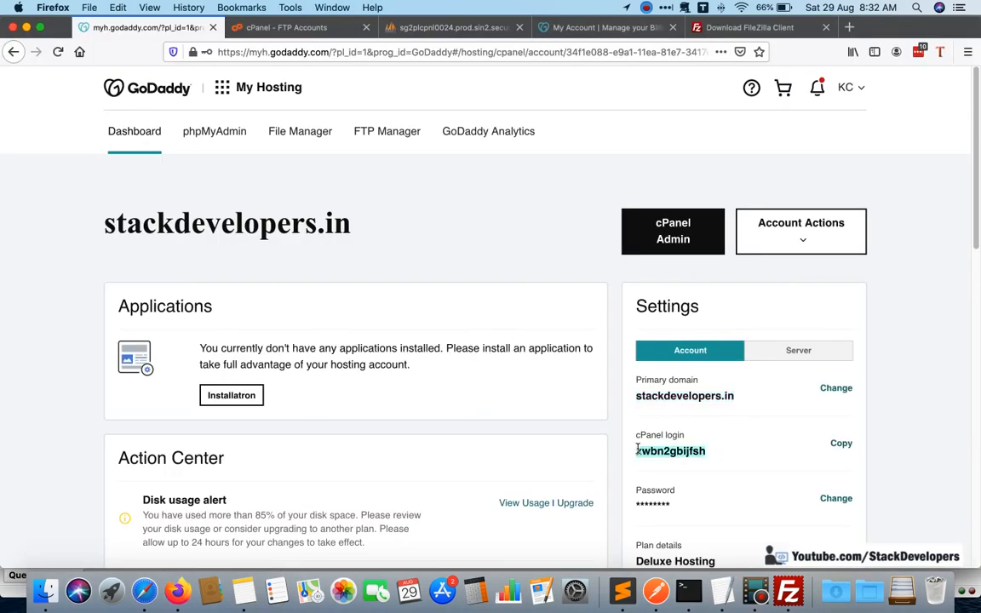
{"action": "key", "text": "super+c"}
{"action": "key", "text": "super+Tab"}
{"action": "left_click", "coordinate": [225, 71]}
{"action": "key", "text": "super+a"}
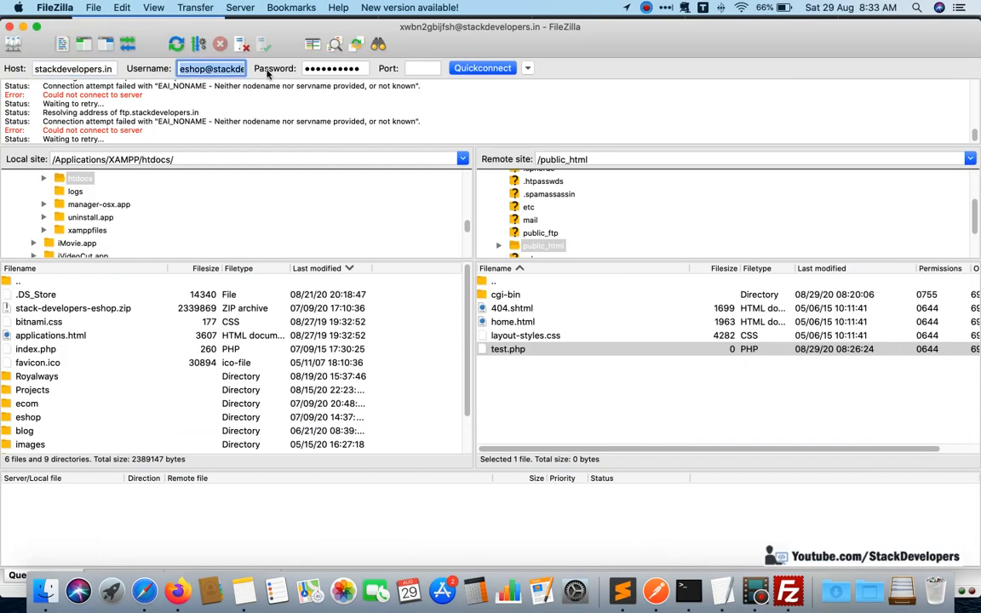
{"action": "key", "text": "super+v"}
{"action": "left_click", "coordinate": [482, 68]}
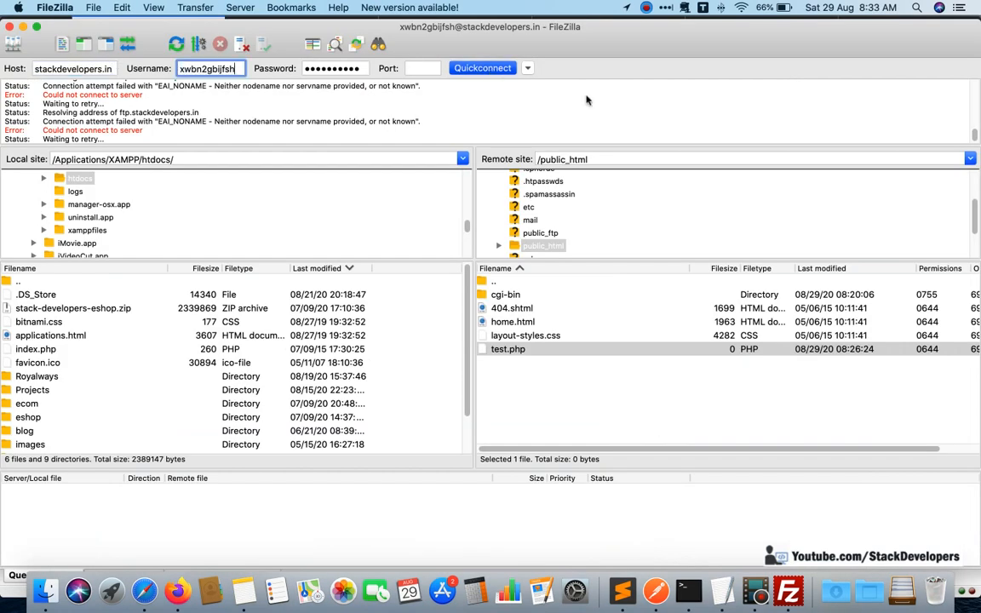
{"action": "left_click", "coordinate": [589, 350]}
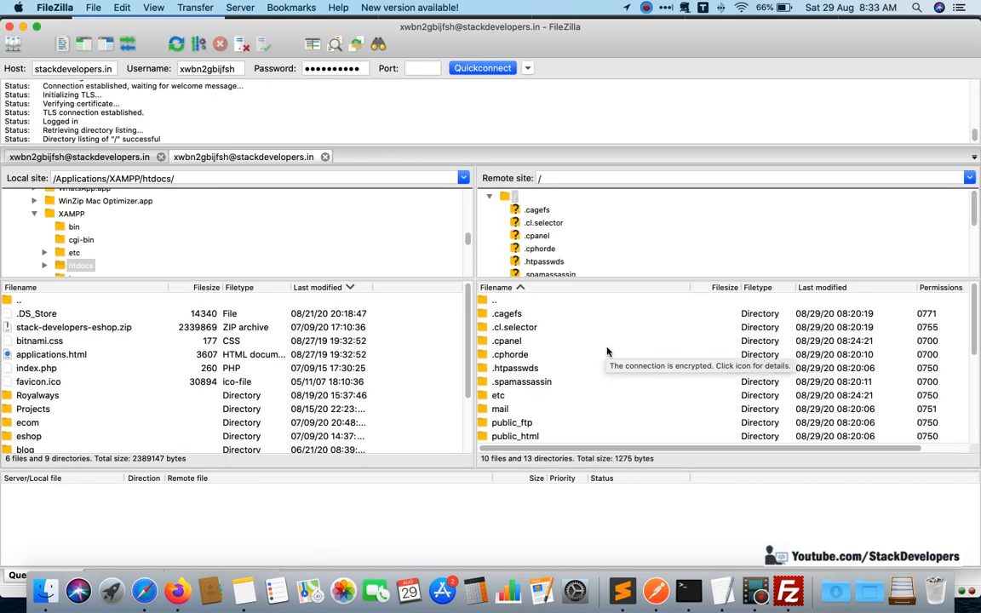
Open the remote public_html folder, look inside its stackdevelopers.in subfolder and return to public_html.
{"action": "left_click", "coordinate": [606, 342]}
{"action": "scroll", "coordinate": [606, 349], "scroll_direction": "down", "scroll_amount": 1}
{"action": "left_click", "coordinate": [536, 395]}
{"action": "double_click", "coordinate": [536, 397]}
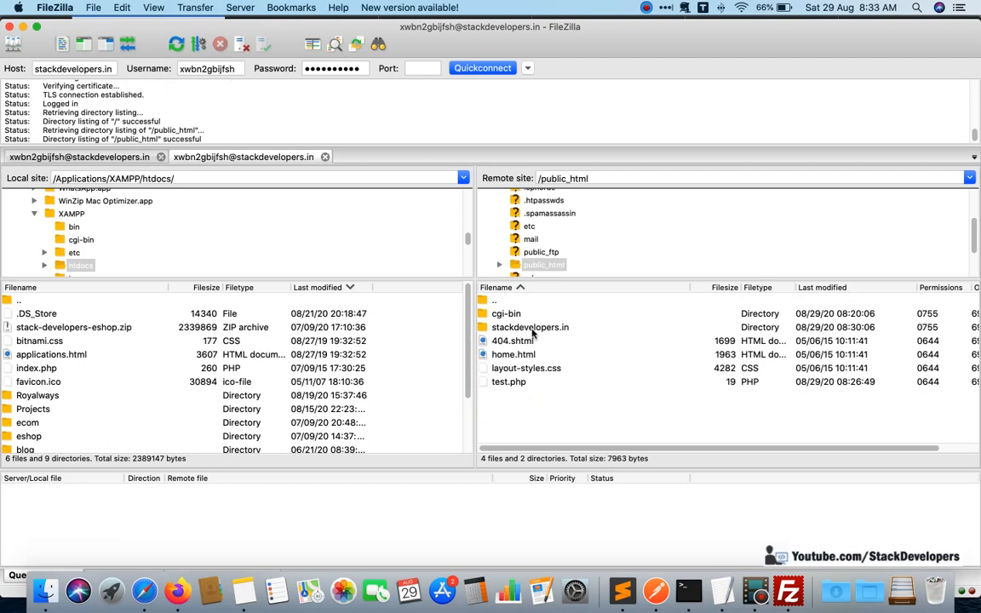
{"action": "double_click", "coordinate": [532, 332]}
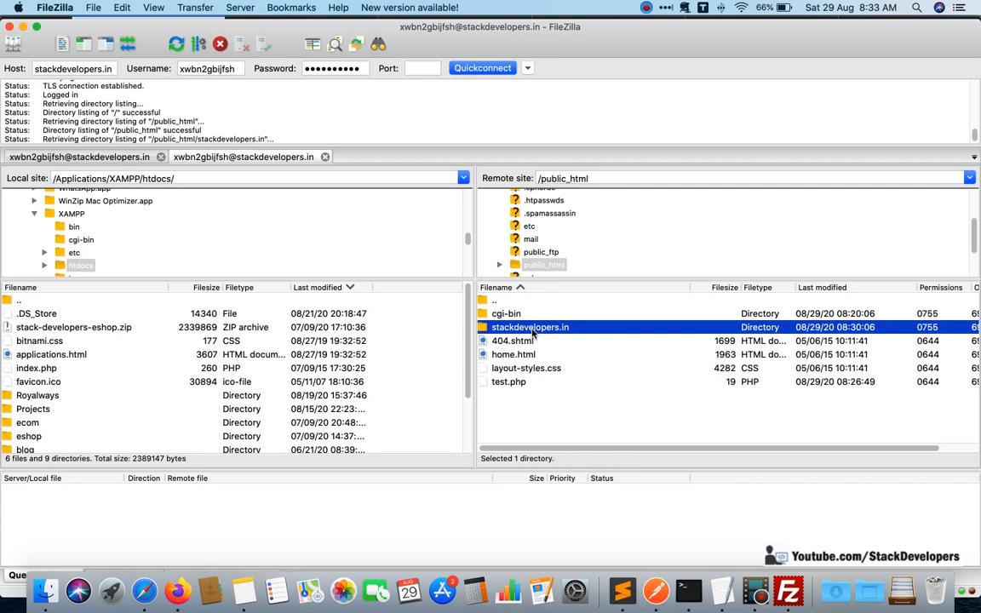
{"action": "double_click", "coordinate": [519, 303]}
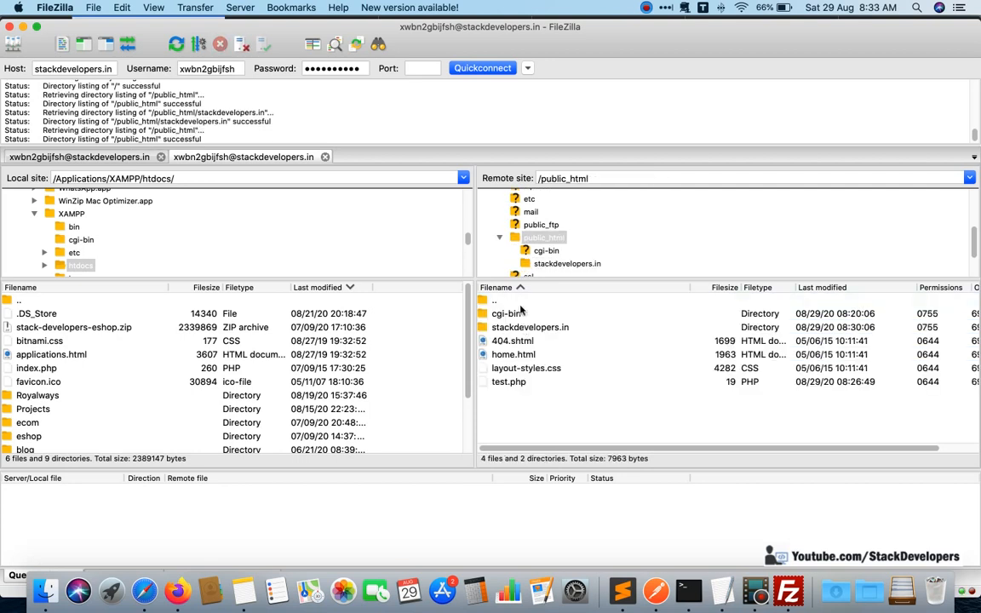
Delete the stackdevelopers.in folder from the remote public_html, go up to the root and reopen public_html.
{"action": "left_click", "coordinate": [523, 332]}
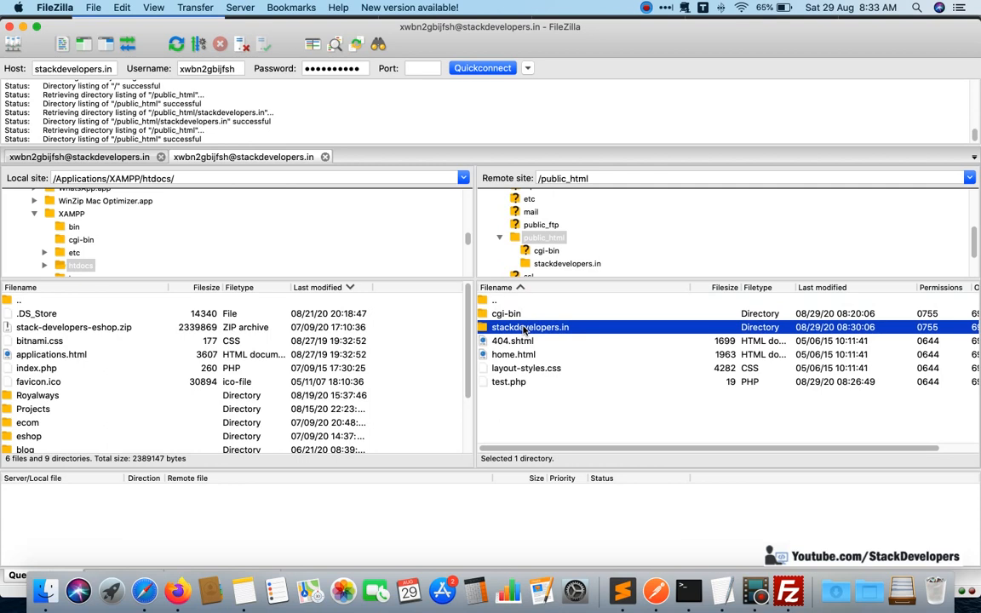
{"action": "right_click", "coordinate": [525, 331]}
{"action": "left_click", "coordinate": [545, 442]}
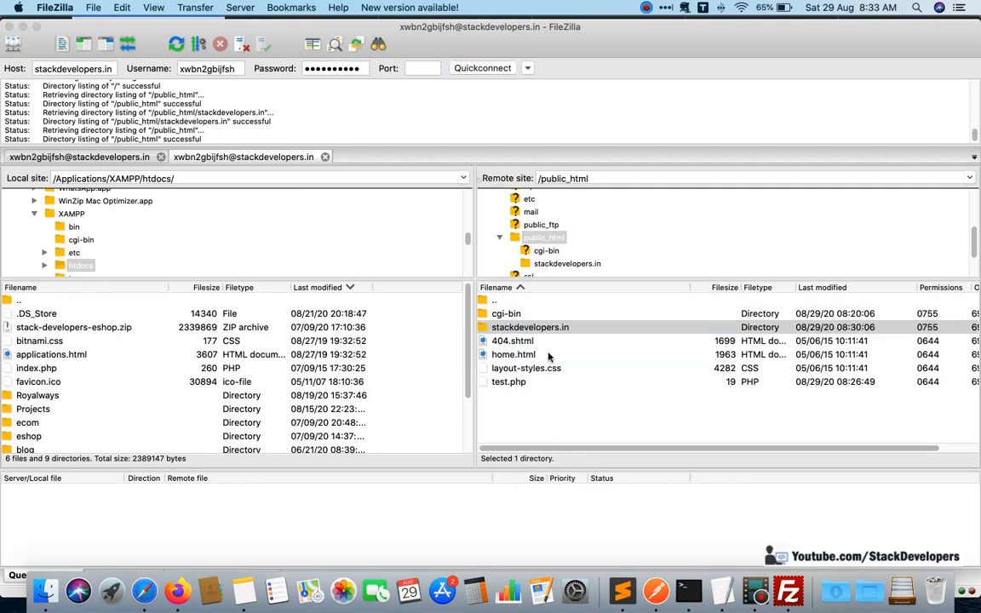
{"action": "left_click", "coordinate": [589, 213]}
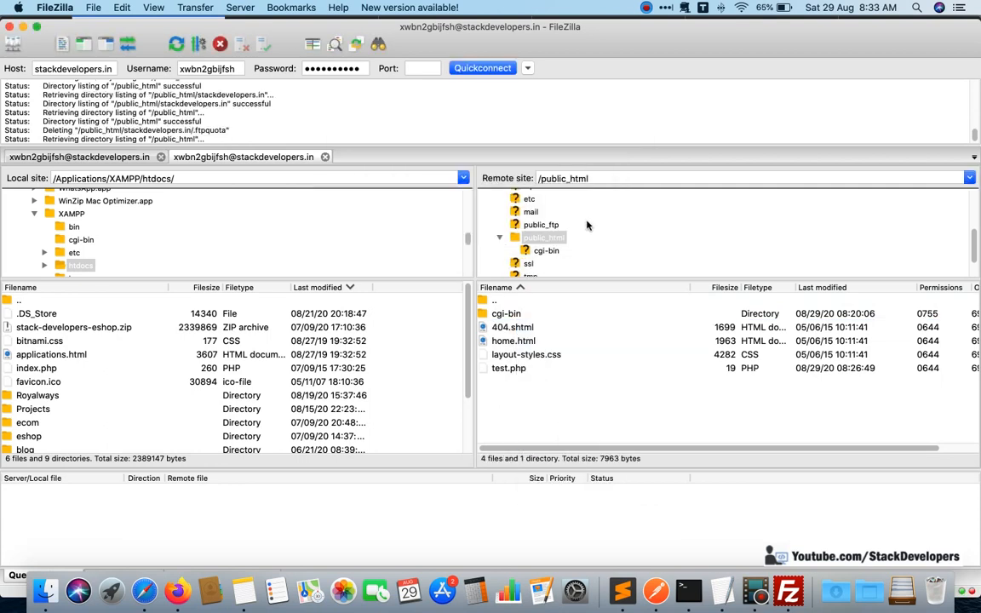
{"action": "double_click", "coordinate": [501, 303]}
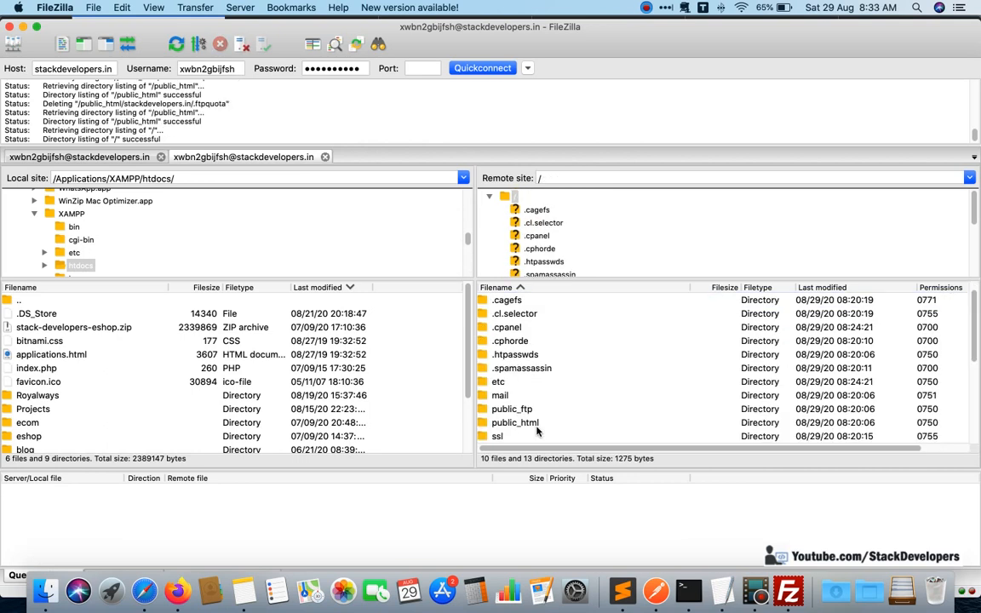
{"action": "double_click", "coordinate": [537, 425]}
Switch to cPanel's FTP Accounts page in Firefox and reveal the eshop account's full directory path.
{"action": "left_click", "coordinate": [179, 590]}
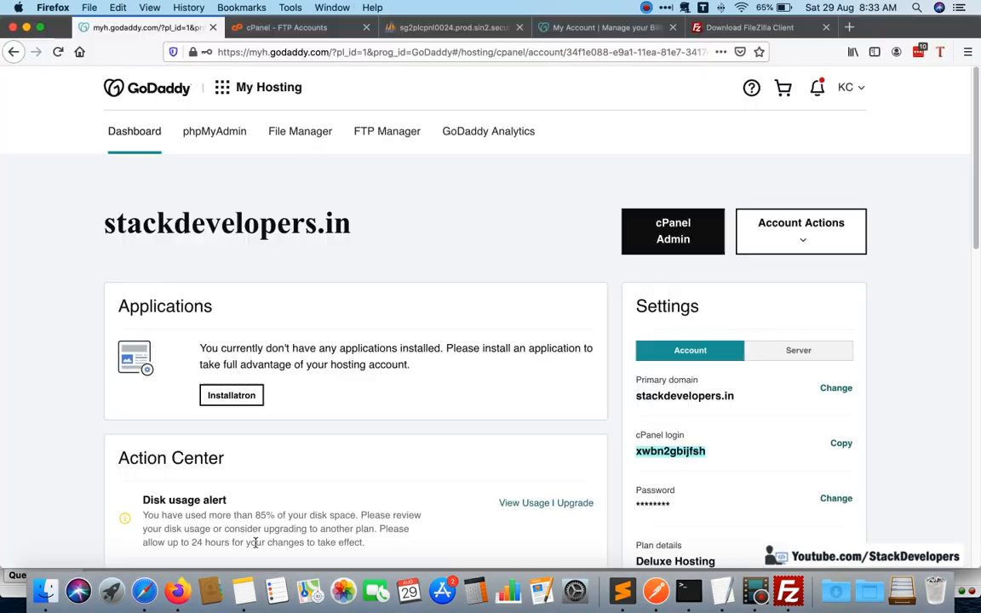
{"action": "left_click", "coordinate": [293, 31]}
{"action": "scroll", "coordinate": [394, 256], "scroll_direction": "down", "scroll_amount": 2}
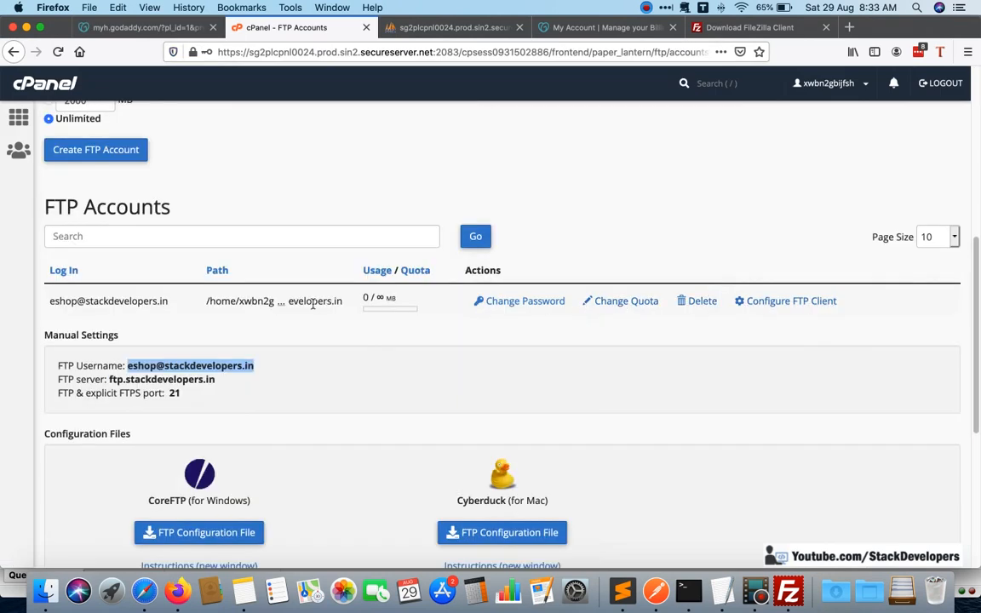
{"action": "left_click", "coordinate": [285, 304]}
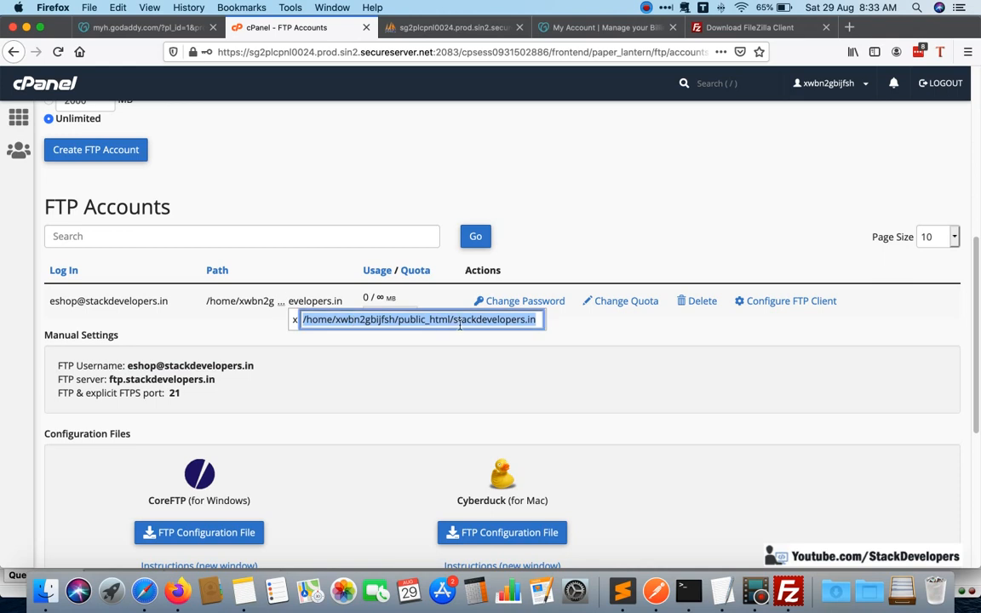
{"action": "left_click", "coordinate": [547, 321]}
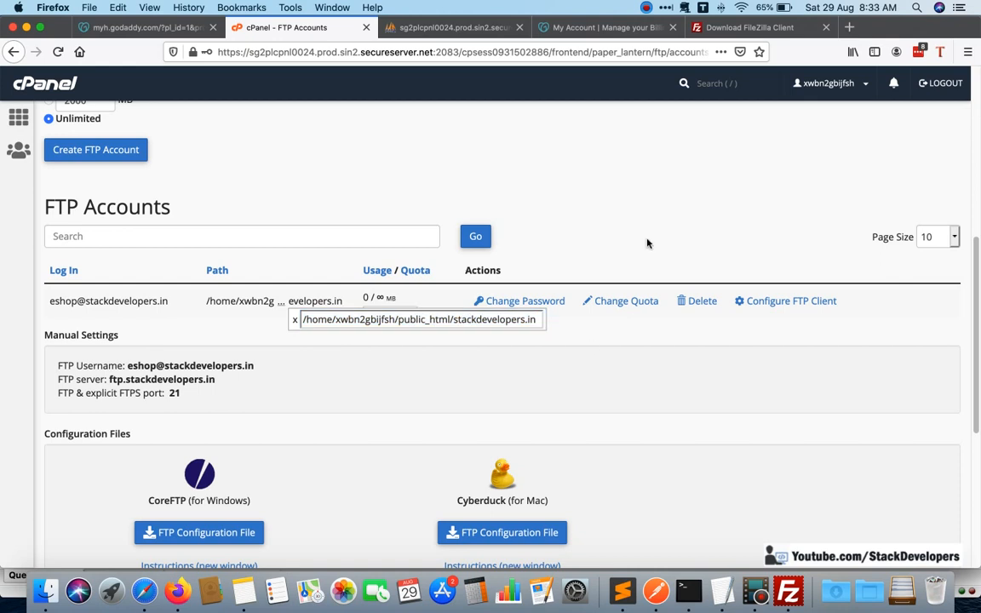
Check the eshop account's path and manual settings against the Directory field of the Add FTP Account form.
{"action": "scroll", "coordinate": [596, 341], "scroll_direction": "down", "scroll_amount": 1}
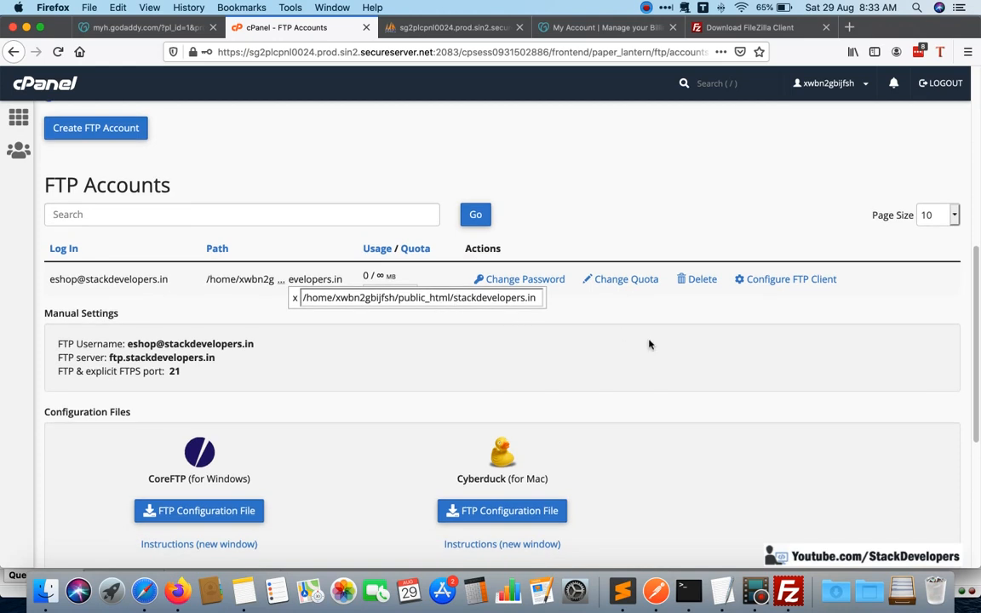
{"action": "scroll", "coordinate": [648, 344], "scroll_direction": "down", "scroll_amount": 1}
{"action": "scroll", "coordinate": [648, 344], "scroll_direction": "up", "scroll_amount": 5}
{"action": "scroll", "coordinate": [630, 345], "scroll_direction": "up", "scroll_amount": 2}
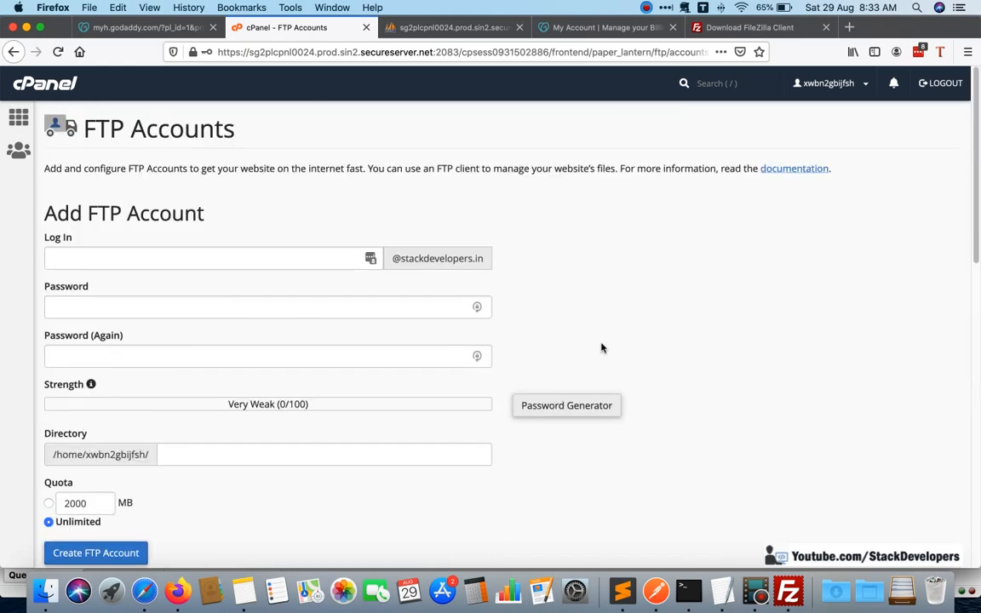
{"action": "scroll", "coordinate": [186, 414], "scroll_direction": "down", "scroll_amount": 1}
{"action": "left_click", "coordinate": [186, 414]}
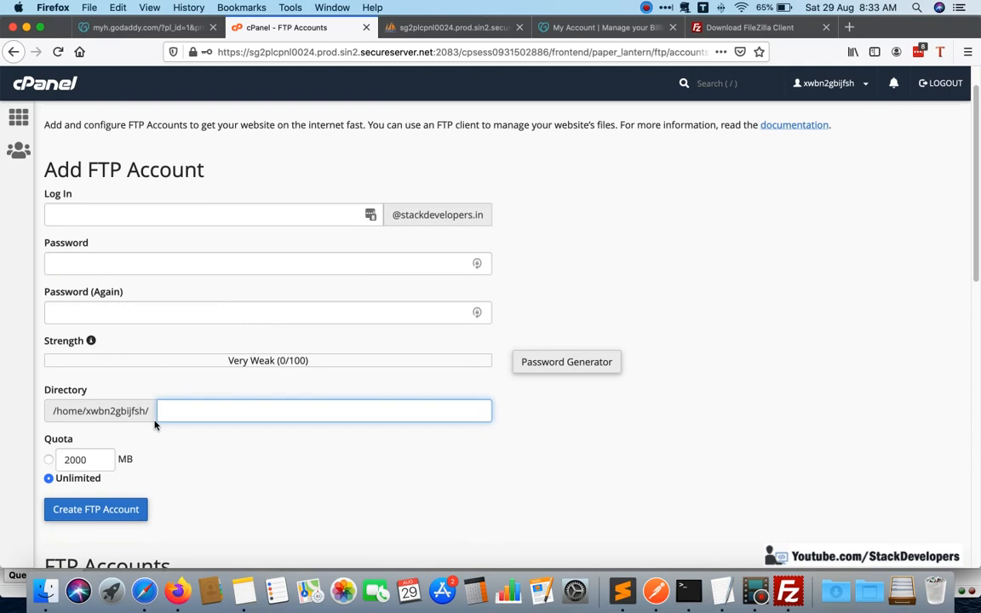
Delete the eshop FTP account without deleting its home directory.
{"action": "scroll", "coordinate": [299, 375], "scroll_direction": "down", "scroll_amount": 5}
{"action": "scroll", "coordinate": [394, 334], "scroll_direction": "up", "scroll_amount": 5}
{"action": "scroll", "coordinate": [457, 334], "scroll_direction": "down", "scroll_amount": 9}
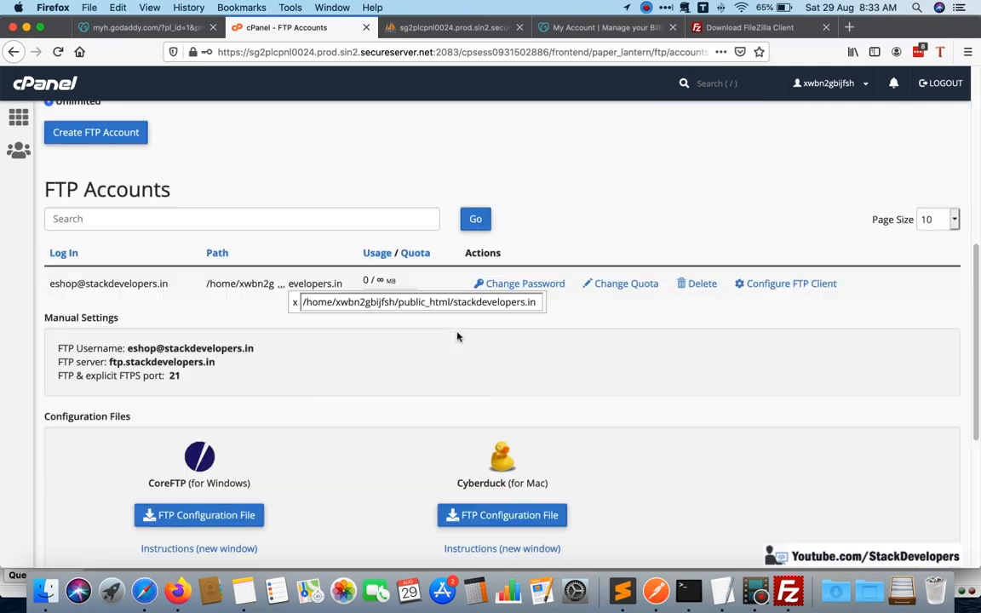
{"action": "left_click", "coordinate": [700, 248]}
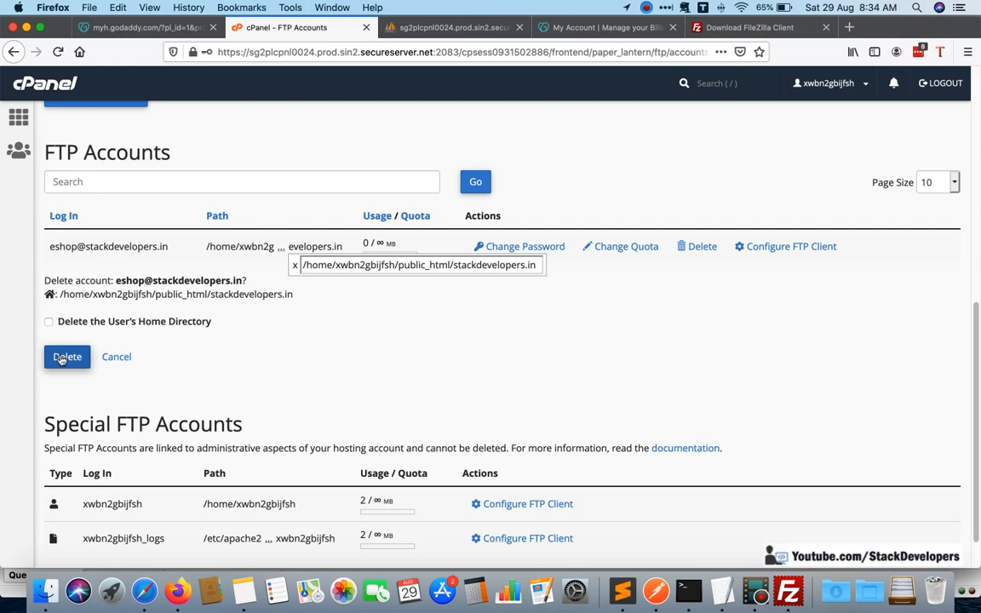
{"action": "left_click", "coordinate": [63, 356]}
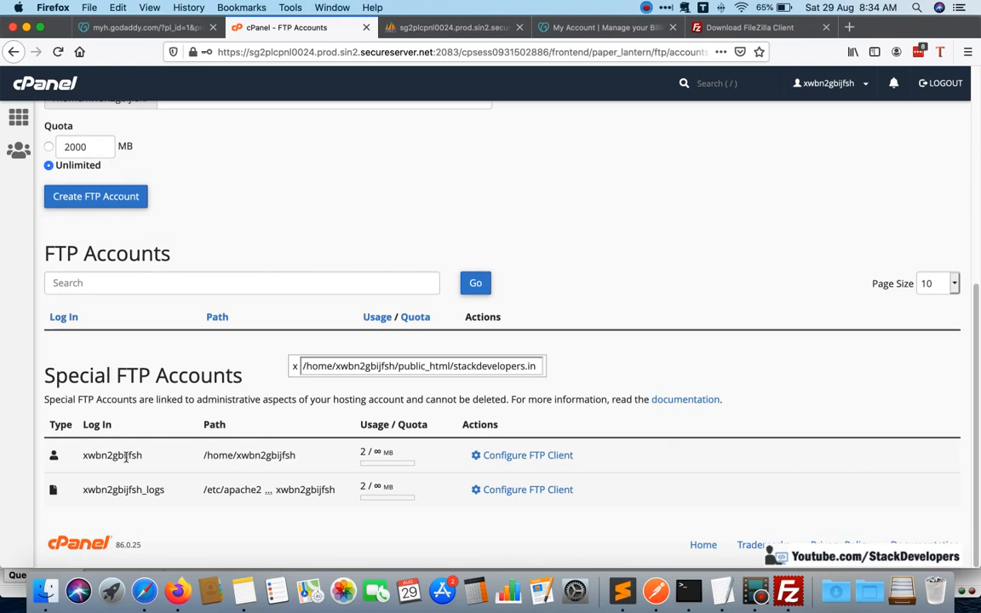
Review the Special FTP Accounts list and the Add FTP Account form.
{"action": "scroll", "coordinate": [575, 340], "scroll_direction": "up", "scroll_amount": 3}
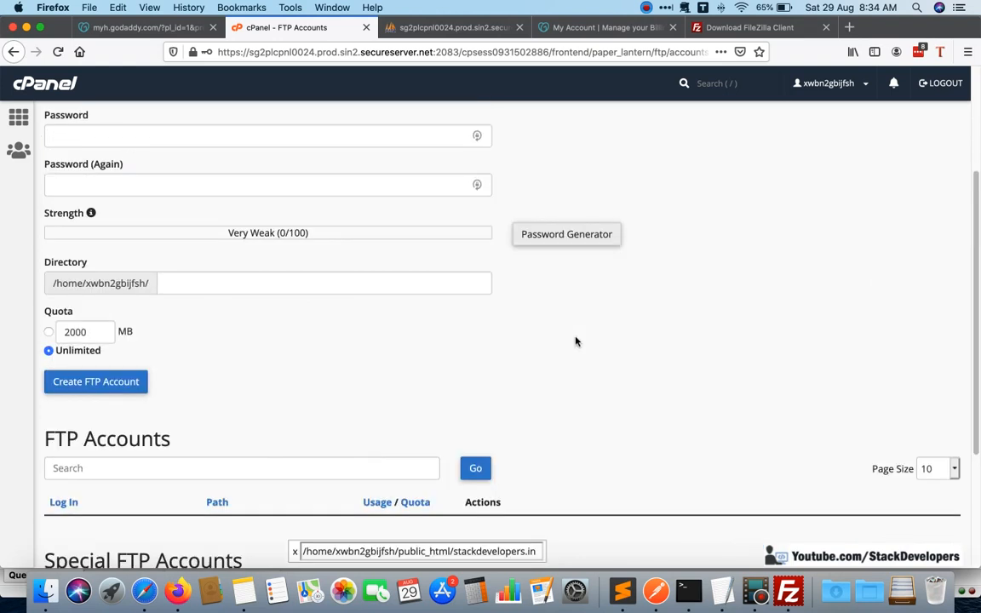
{"action": "scroll", "coordinate": [575, 340], "scroll_direction": "down", "scroll_amount": 3}
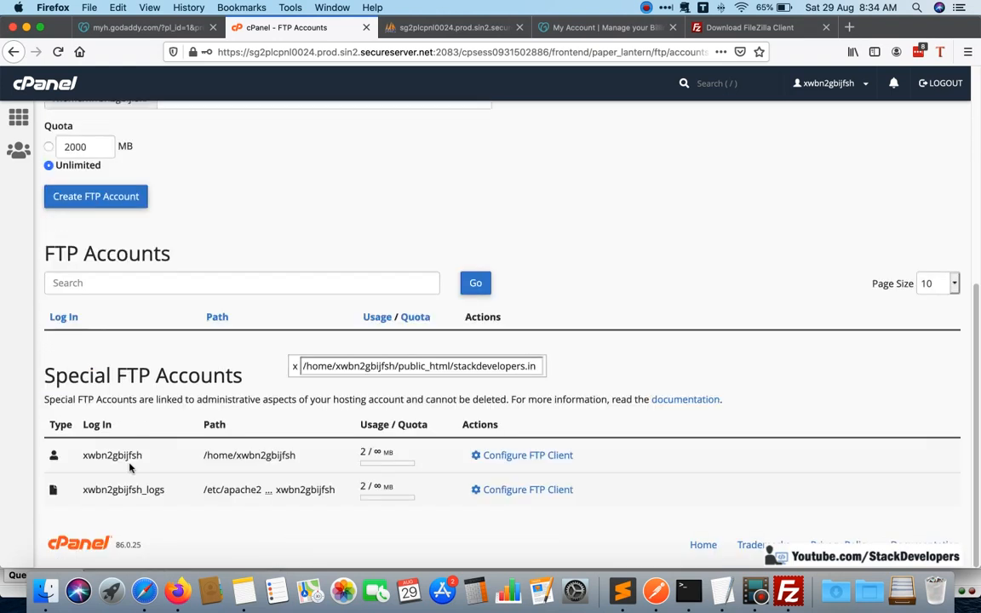
{"action": "scroll", "coordinate": [160, 417], "scroll_direction": "up", "scroll_amount": 3}
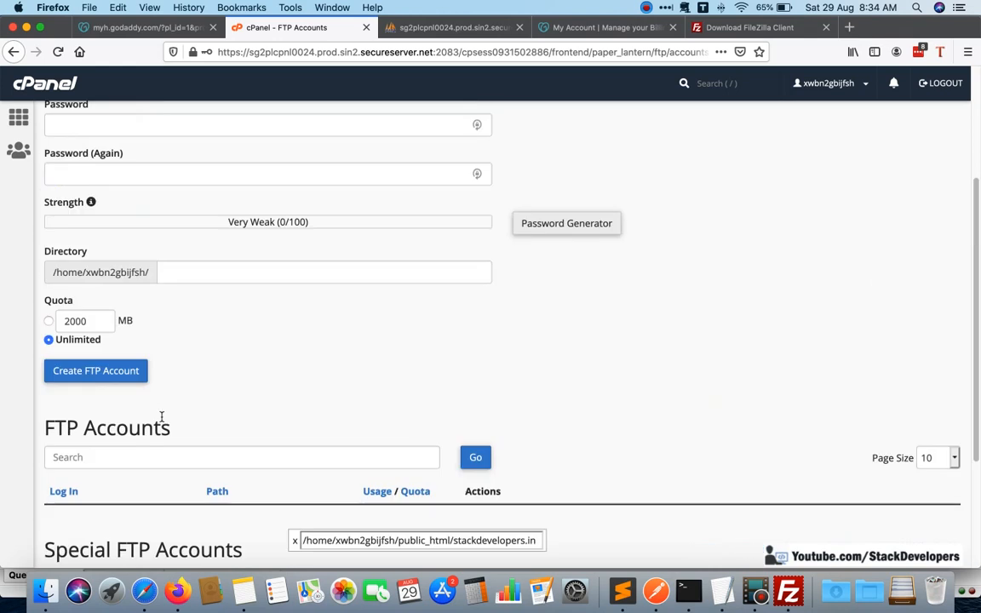
{"action": "scroll", "coordinate": [162, 426], "scroll_direction": "down", "scroll_amount": 3}
{"action": "scroll", "coordinate": [166, 296], "scroll_direction": "up", "scroll_amount": 5}
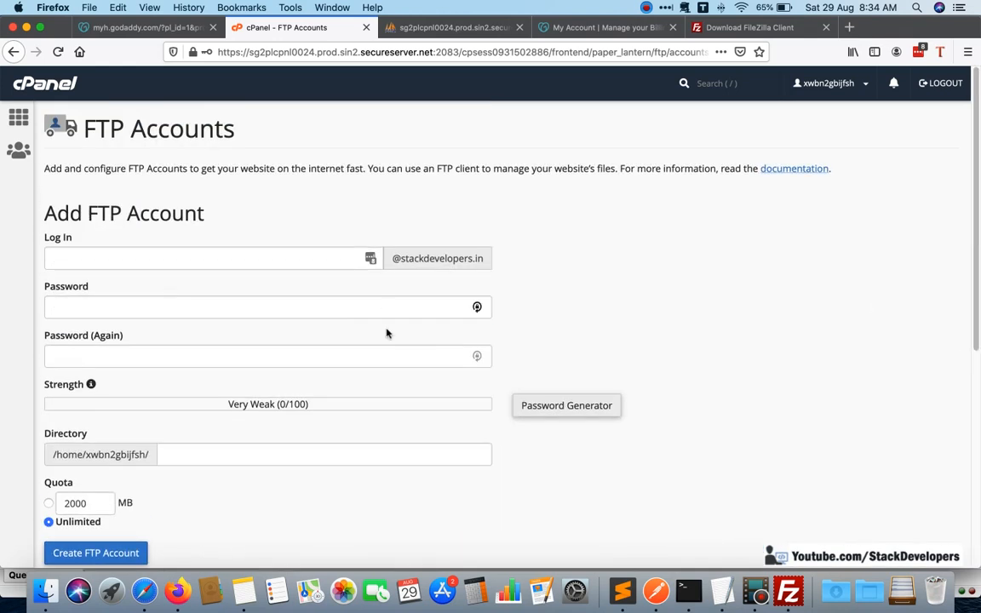
{"action": "scroll", "coordinate": [388, 333], "scroll_direction": "down", "scroll_amount": 2}
{"action": "scroll", "coordinate": [387, 333], "scroll_direction": "down", "scroll_amount": 5}
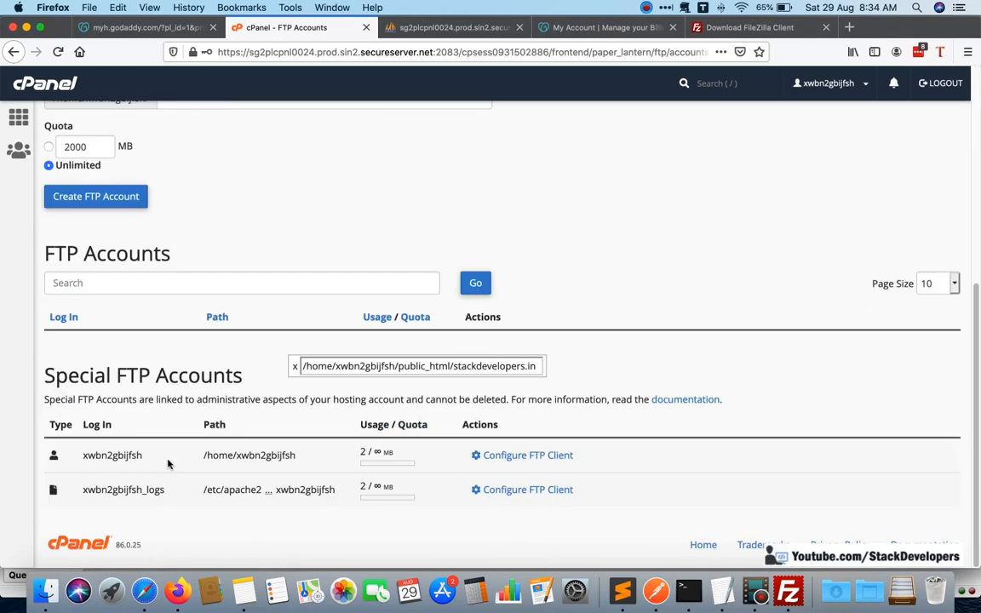
Return to the GoDaddy hosting dashboard and decline participation in the Customer Experience Improvement Program.
{"action": "left_click", "coordinate": [145, 28]}
{"action": "scroll", "coordinate": [446, 296], "scroll_direction": "down", "scroll_amount": 5}
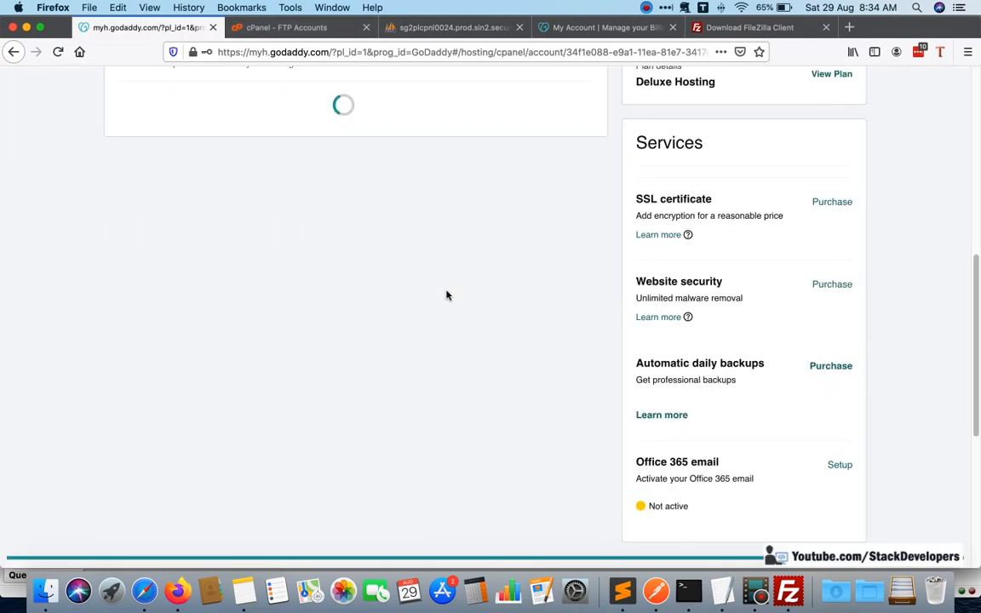
{"action": "scroll", "coordinate": [446, 295], "scroll_direction": "up", "scroll_amount": 4}
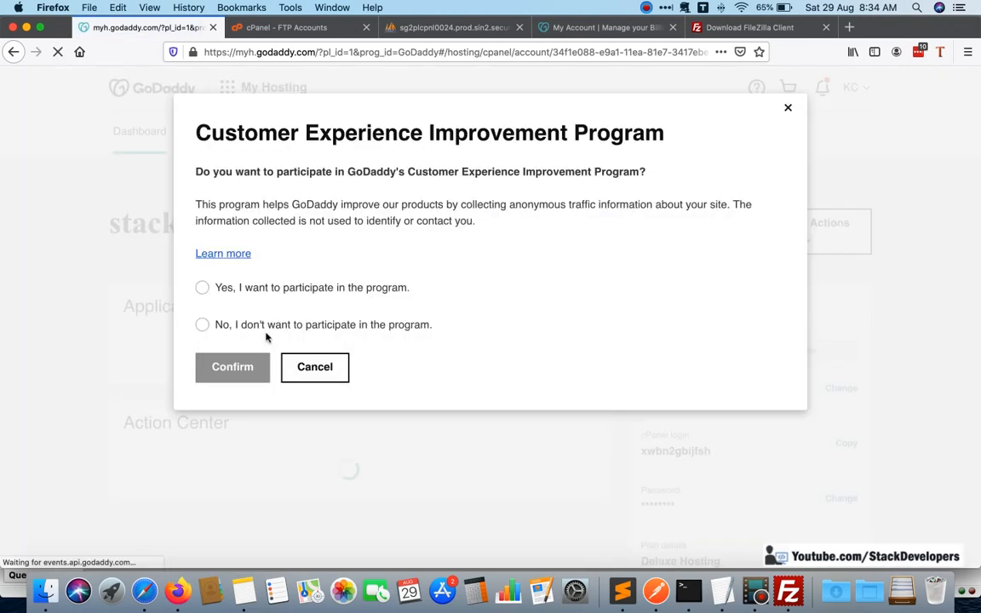
{"action": "left_click", "coordinate": [202, 324]}
{"action": "left_click", "coordinate": [218, 366]}
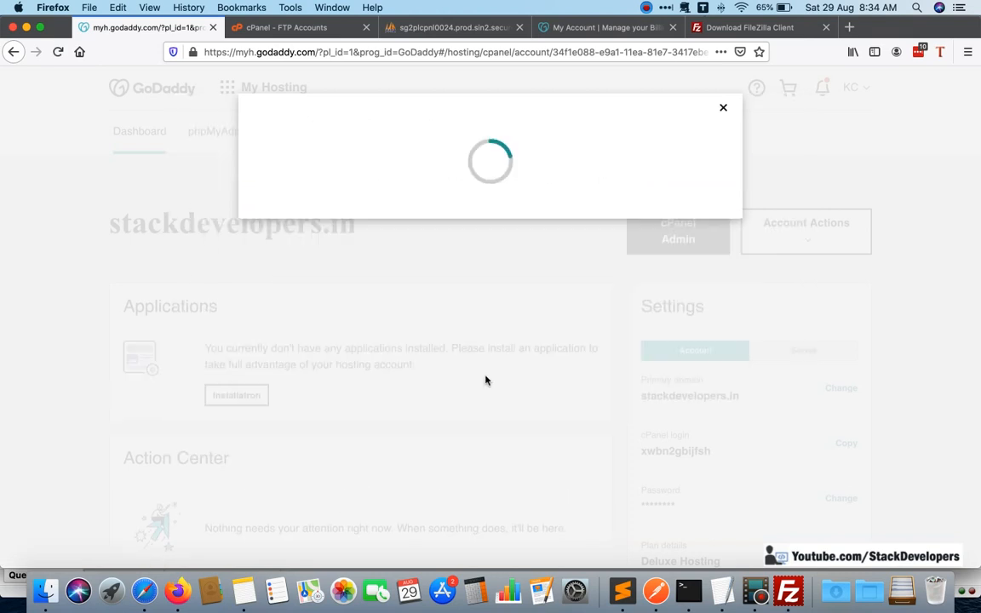
Review the stackdevelopers.in hosting dashboard's settings and services, and open its cPanel Admin.
{"action": "scroll", "coordinate": [485, 381], "scroll_direction": "down", "scroll_amount": 5}
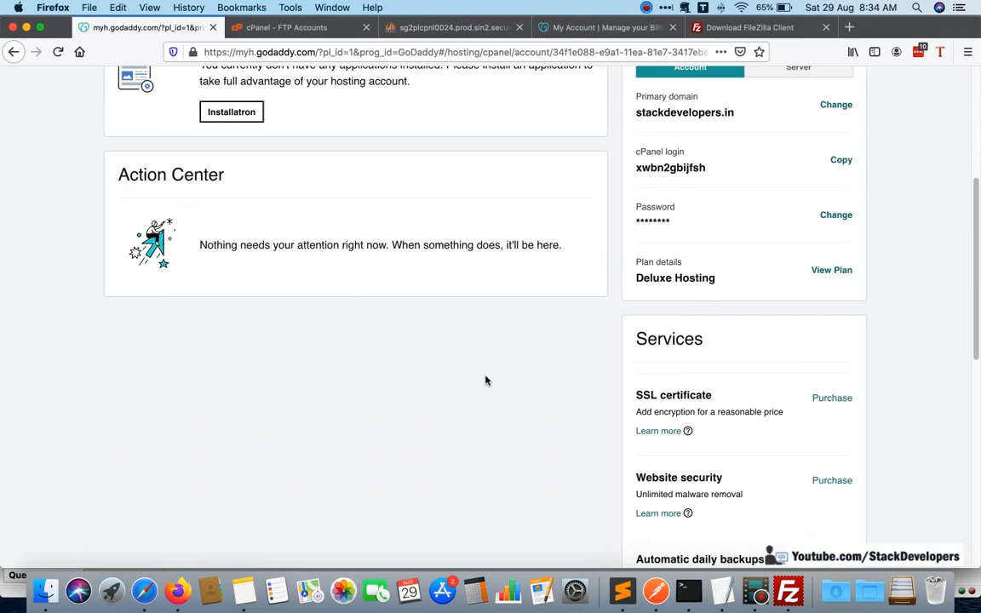
{"action": "scroll", "coordinate": [486, 381], "scroll_direction": "up", "scroll_amount": 2}
{"action": "scroll", "coordinate": [485, 381], "scroll_direction": "up", "scroll_amount": 1}
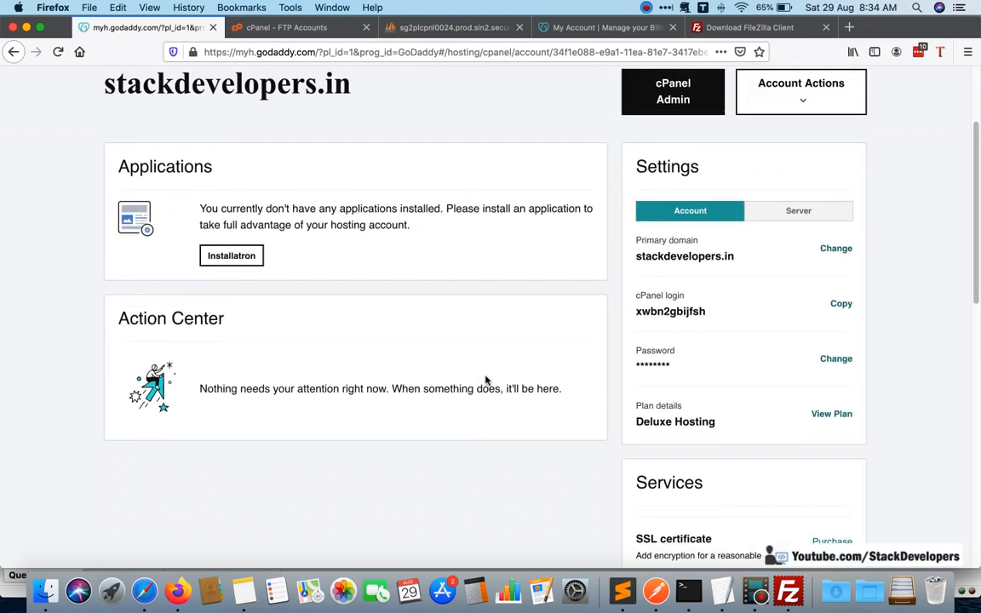
{"action": "scroll", "coordinate": [486, 380], "scroll_direction": "up", "scroll_amount": 3}
{"action": "scroll", "coordinate": [477, 378], "scroll_direction": "down", "scroll_amount": 4}
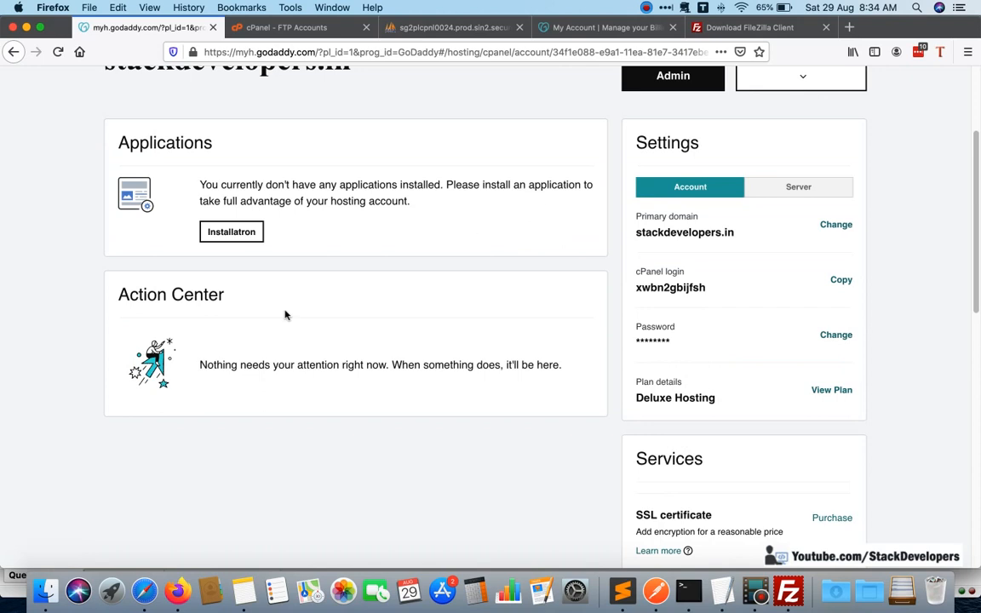
{"action": "scroll", "coordinate": [482, 340], "scroll_direction": "up", "scroll_amount": 2}
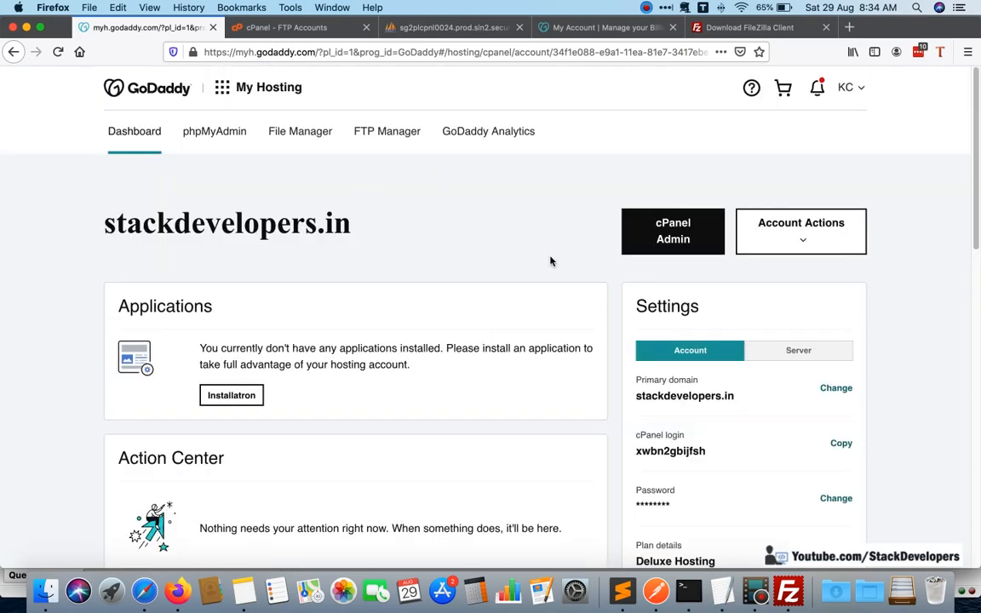
{"action": "left_click", "coordinate": [674, 230]}
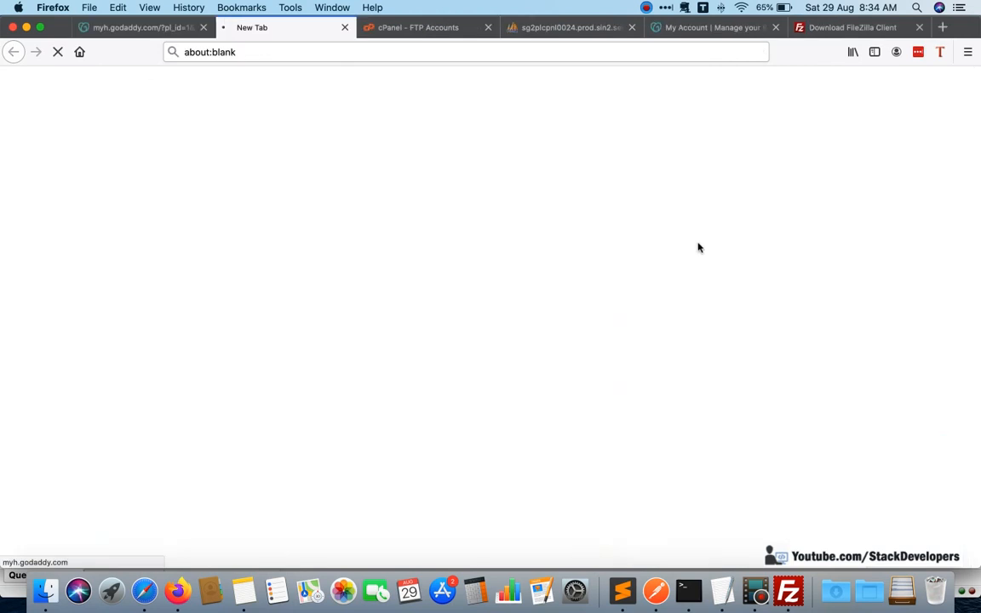
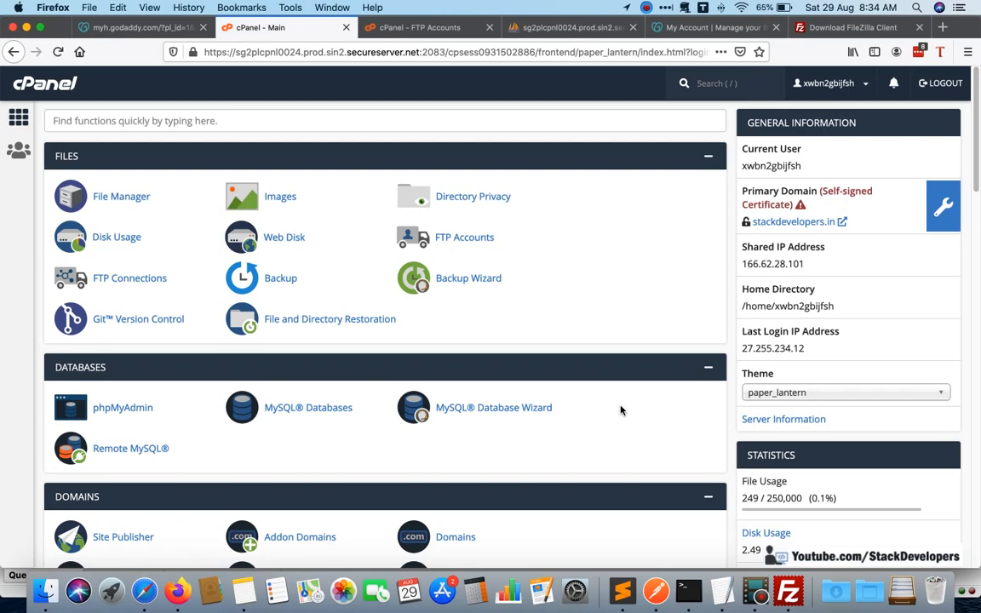
Search the cPanel functions for the database tools and open MySQL Databases.
{"action": "left_click", "coordinate": [191, 122]}
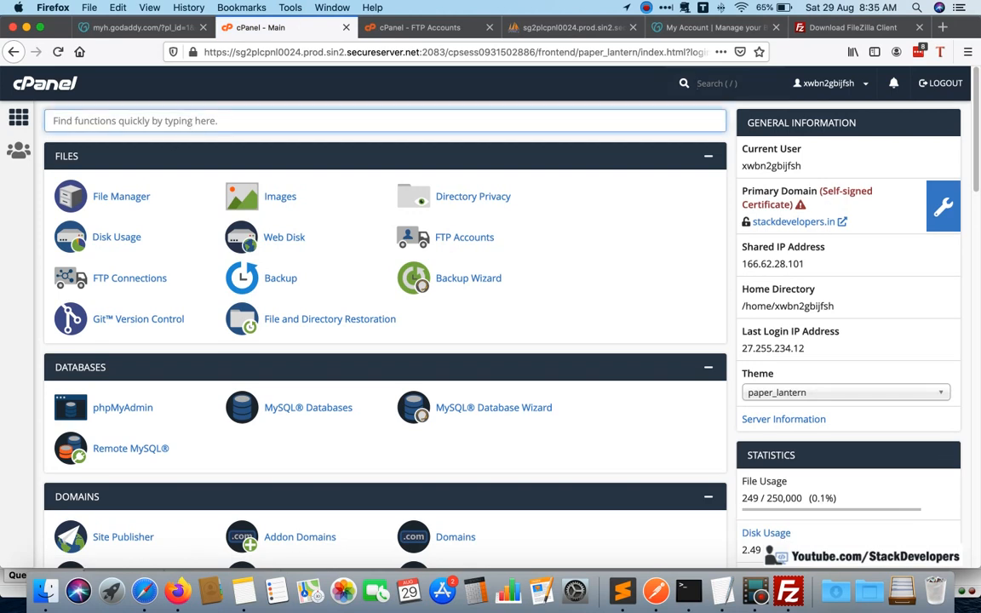
{"action": "type", "text": "ftp"}
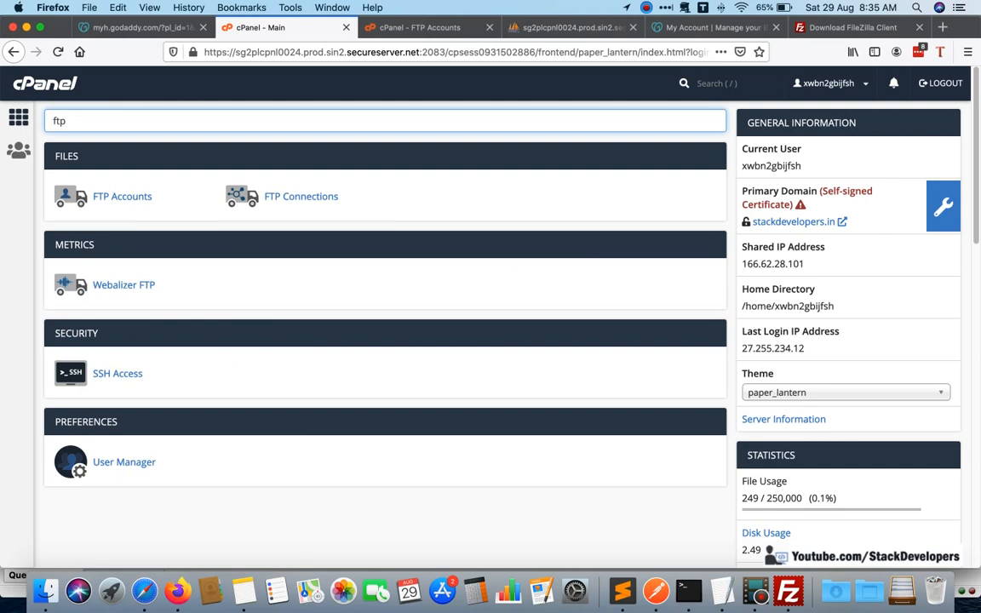
{"action": "key", "text": "BackSpace"}
{"action": "key", "text": "BackSpace"}
{"action": "key", "text": "BackSpace"}
{"action": "type", "text": "data"}
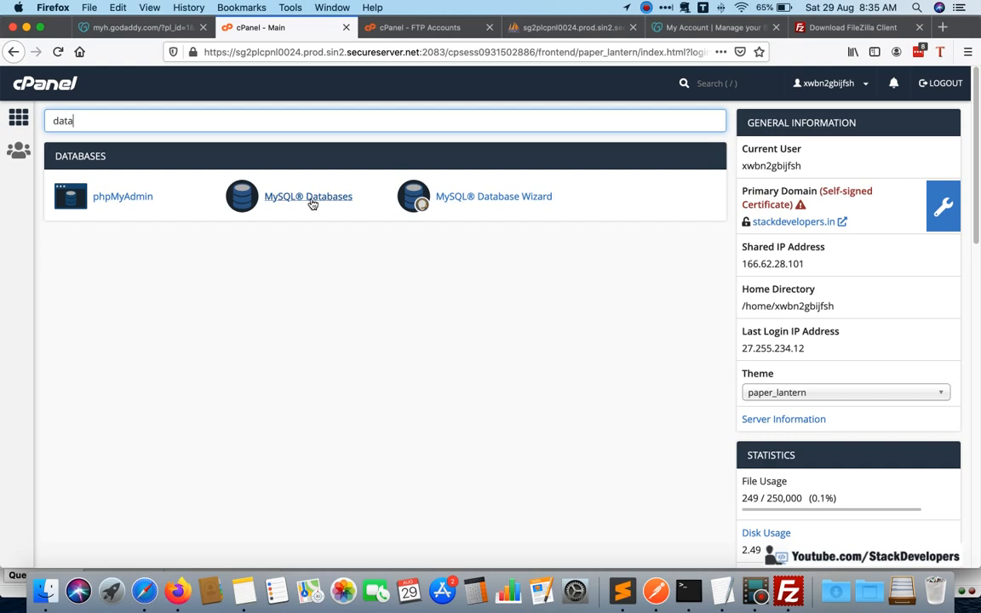
{"action": "left_click", "coordinate": [312, 204]}
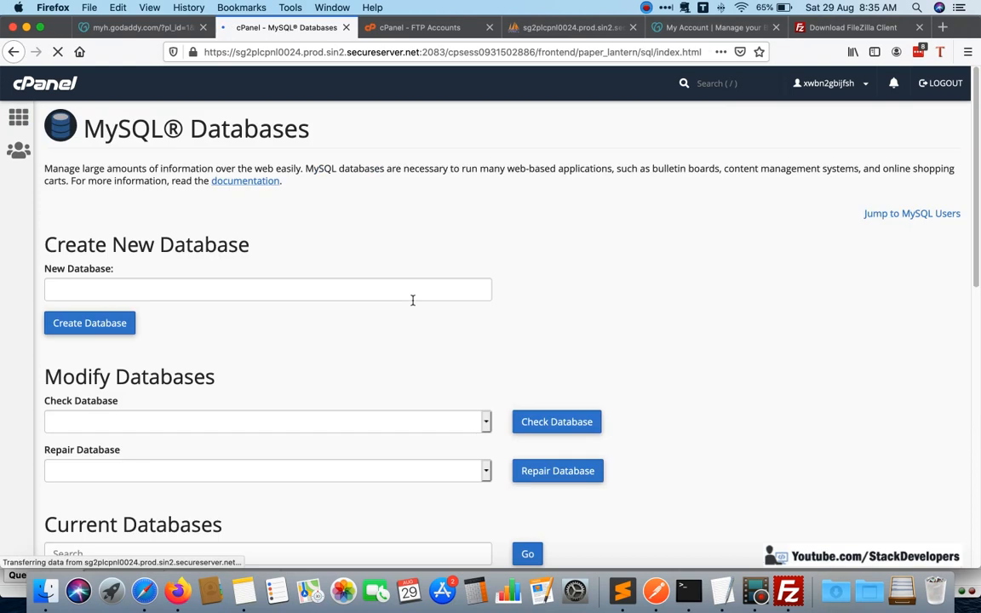
Create a new MySQL database named stackdevelopers.
{"action": "left_click", "coordinate": [403, 292]}
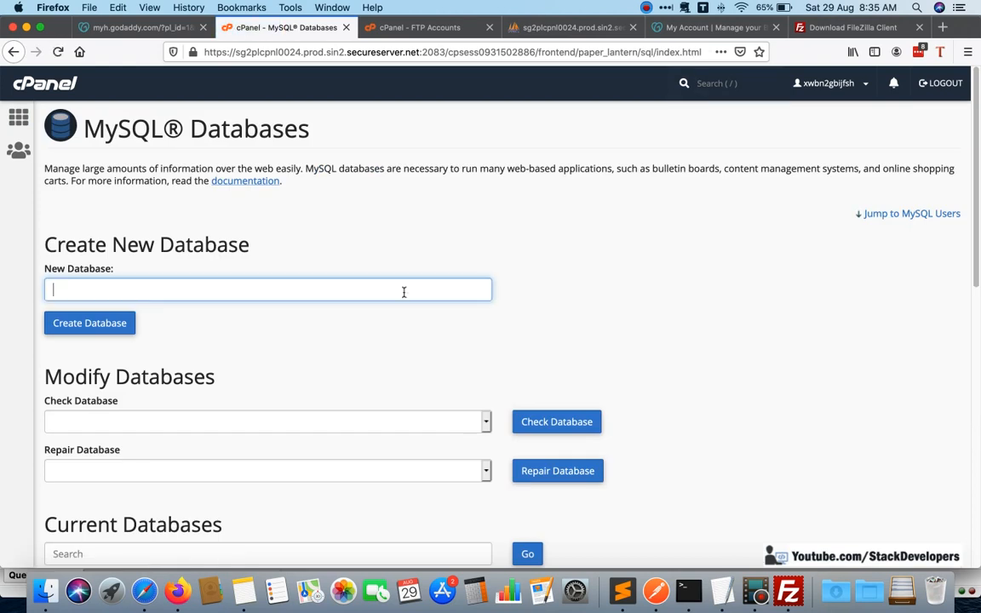
{"action": "scroll", "coordinate": [404, 292], "scroll_direction": "down", "scroll_amount": 2}
{"action": "type", "text": "sta"}
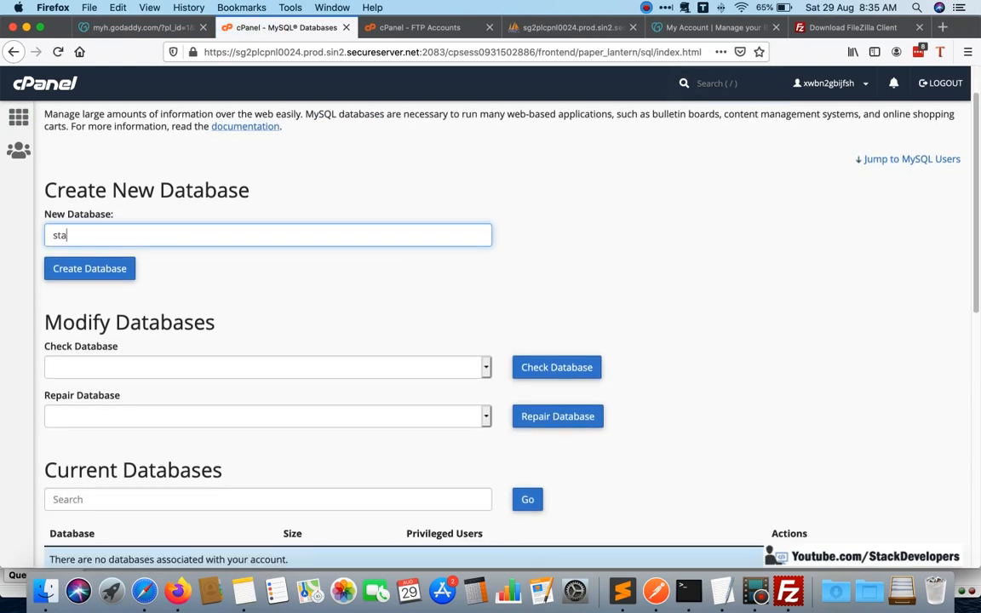
{"action": "type", "text": "ckdevelopers"}
{"action": "left_click", "coordinate": [99, 267]}
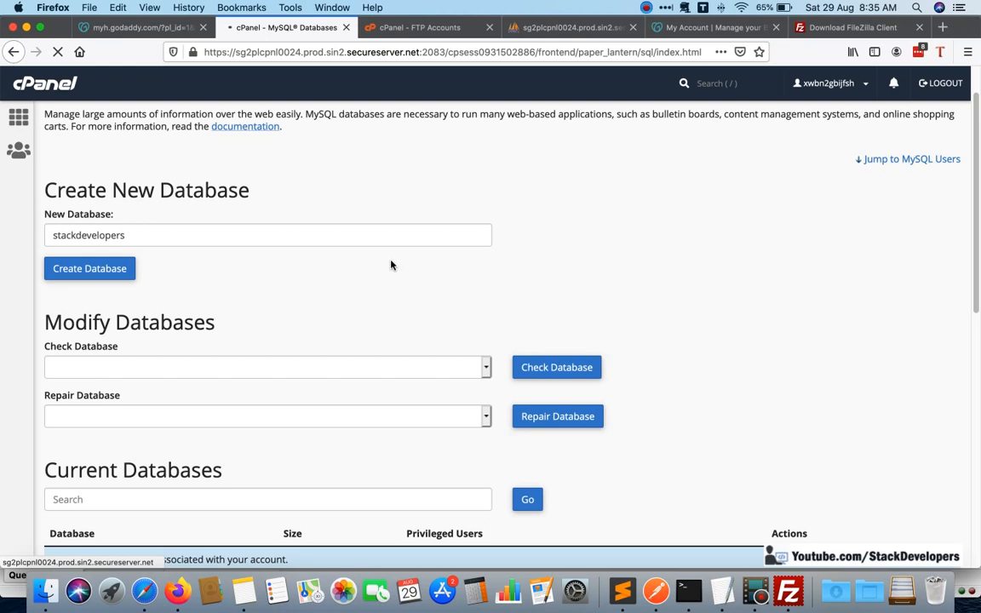
Switch to TextEdit and add the line "DB: stackdevelopers" below the hosting coupon note.
{"action": "left_click", "coordinate": [722, 590]}
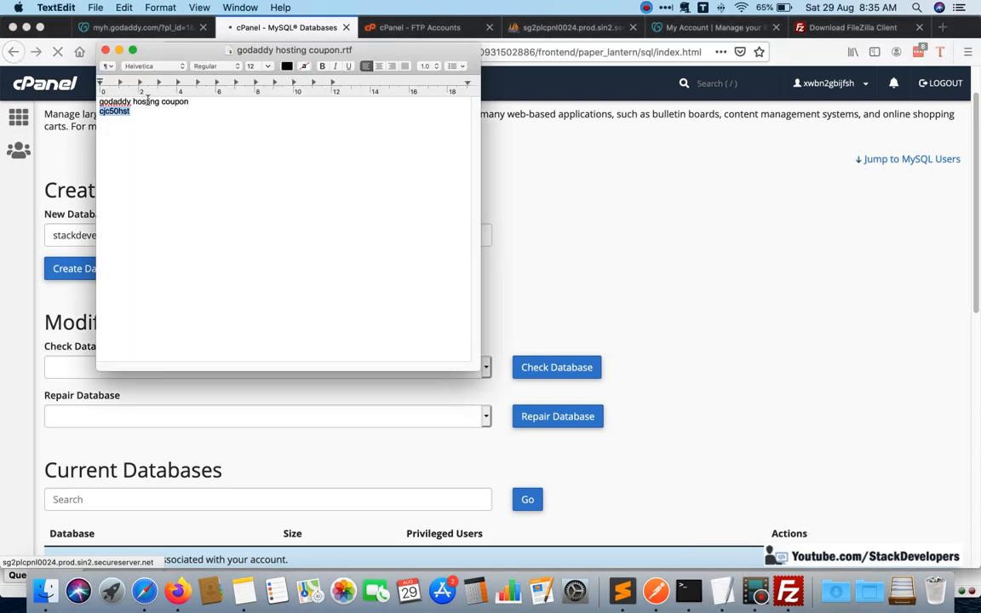
{"action": "left_click", "coordinate": [149, 110]}
{"action": "key", "text": "Return"}
{"action": "key", "text": "Return"}
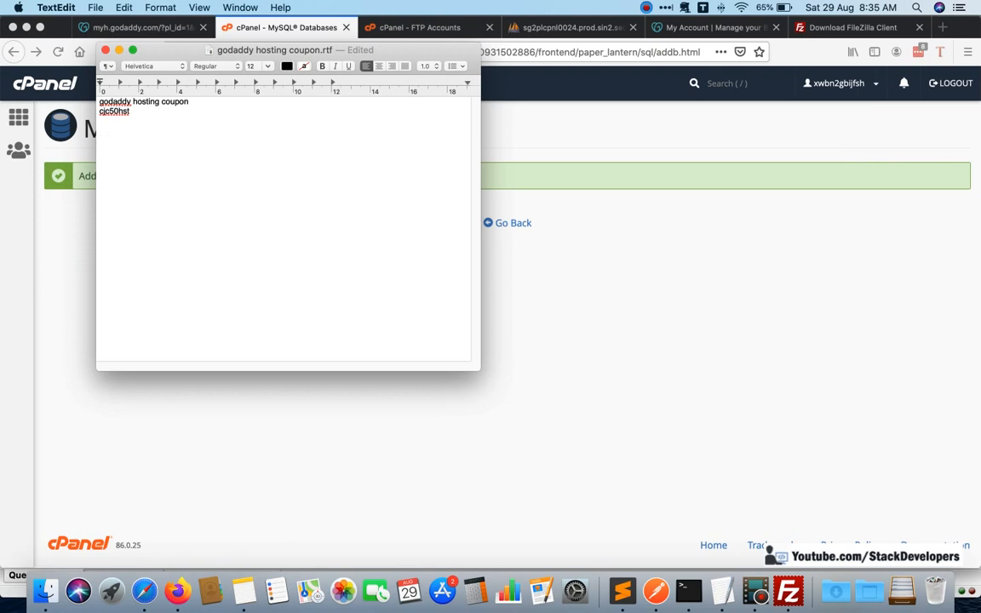
{"action": "type", "text": "DB: stackdevelopers"}
Return to the MySQL Databases page in Firefox and enter stackdevelopers as the new database user's username.
{"action": "left_click", "coordinate": [550, 262]}
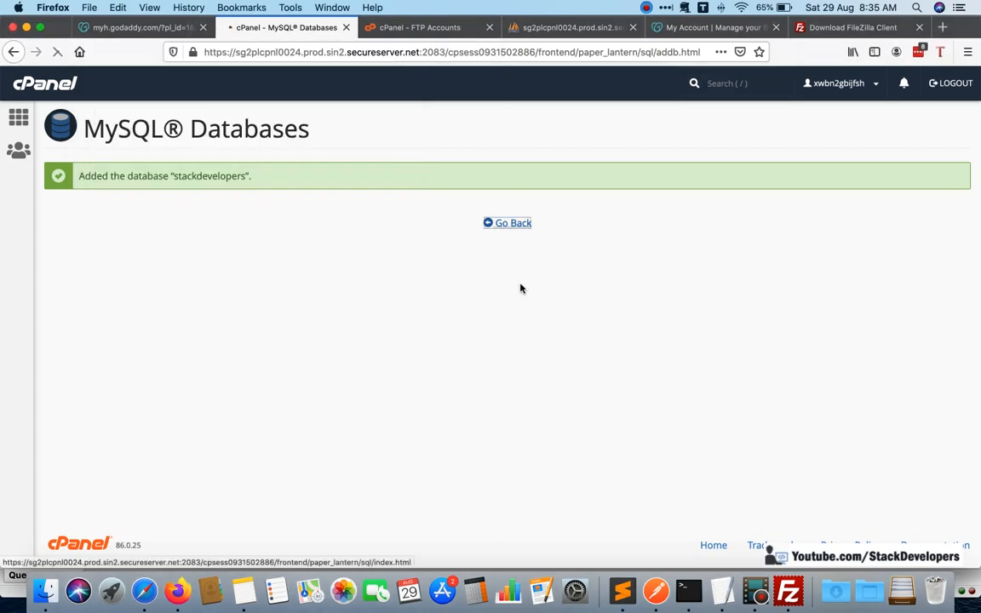
{"action": "scroll", "coordinate": [243, 328], "scroll_direction": "down", "scroll_amount": 2}
{"action": "scroll", "coordinate": [242, 328], "scroll_direction": "down", "scroll_amount": 2}
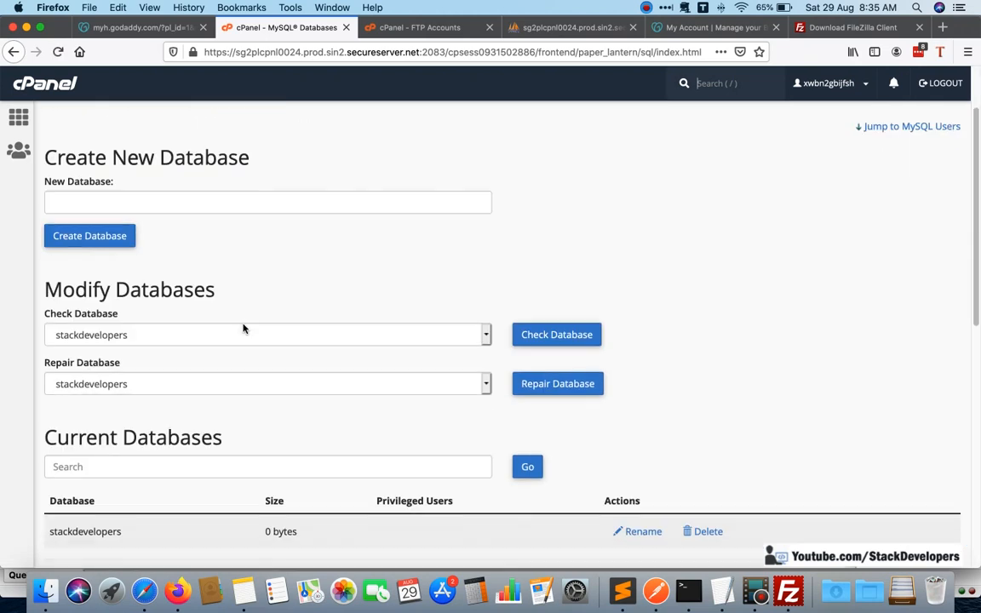
{"action": "scroll", "coordinate": [219, 318], "scroll_direction": "up", "scroll_amount": 1}
{"action": "scroll", "coordinate": [218, 317], "scroll_direction": "down", "scroll_amount": 1}
{"action": "scroll", "coordinate": [219, 318], "scroll_direction": "down", "scroll_amount": 6}
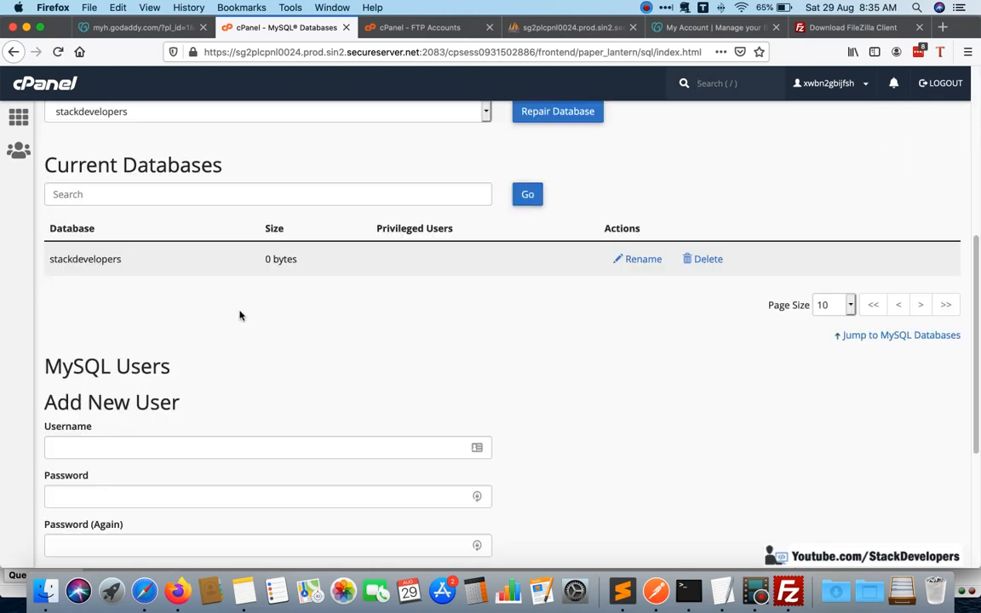
{"action": "scroll", "coordinate": [229, 322], "scroll_direction": "down", "scroll_amount": 3}
{"action": "left_click", "coordinate": [203, 335]}
{"action": "type", "text": "s"}
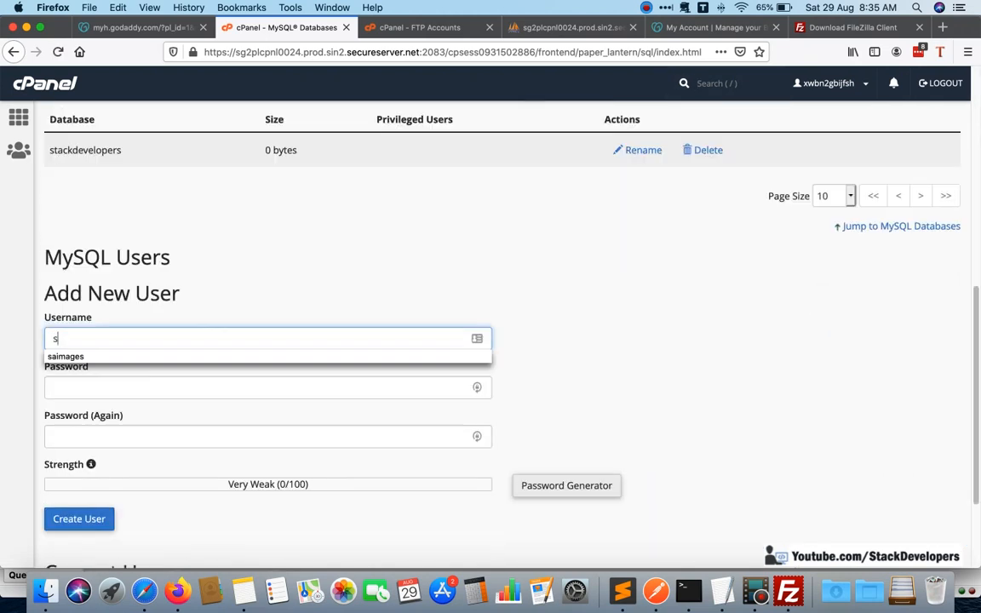
{"action": "type", "text": "tackdev"}
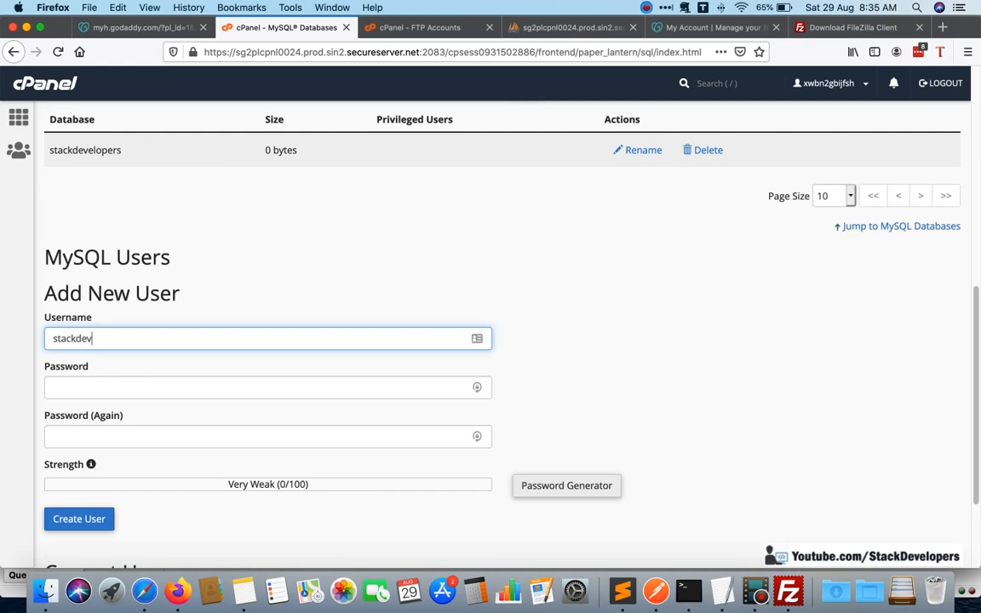
{"action": "type", "text": "elopers"}
Generate a password for the new database user and copy it.
{"action": "left_click", "coordinate": [171, 386]}
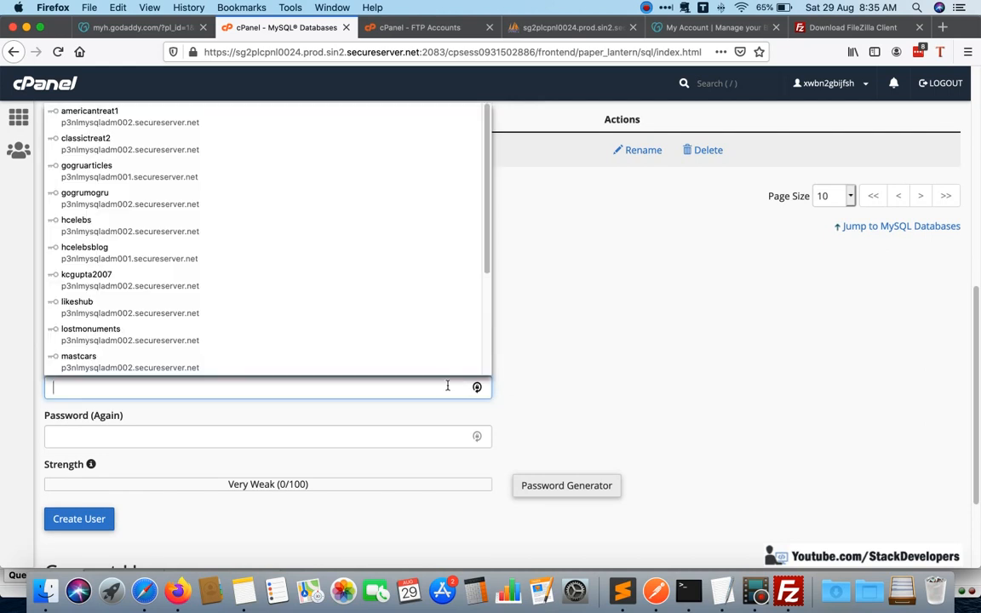
{"action": "left_click", "coordinate": [568, 393]}
{"action": "scroll", "coordinate": [573, 477], "scroll_direction": "down", "scroll_amount": 2}
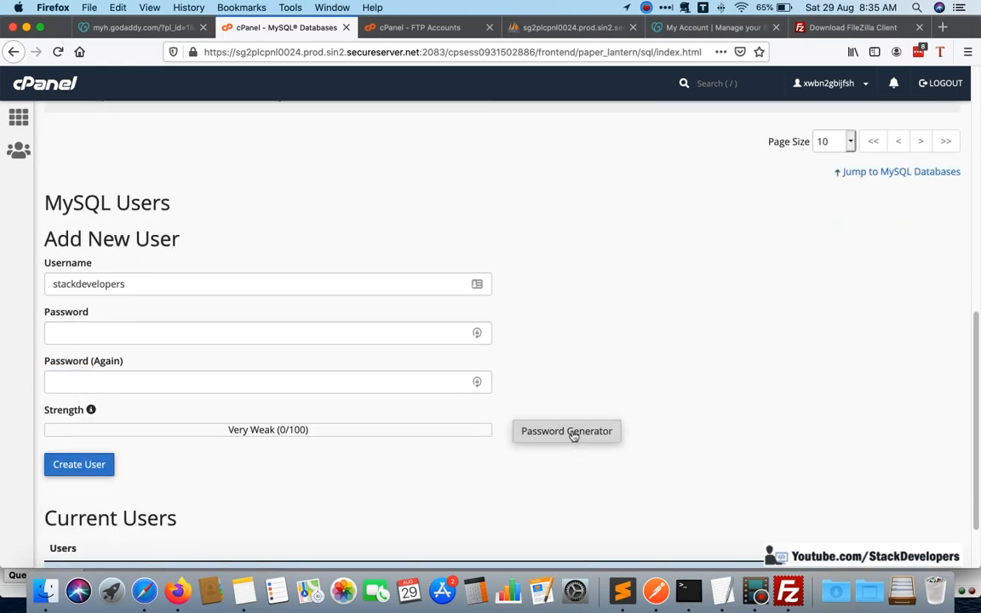
{"action": "left_click", "coordinate": [572, 434]}
{"action": "left_click_drag", "start_coordinate": [448, 269], "coordinate": [344, 276]}
{"action": "key", "text": "super+c"}
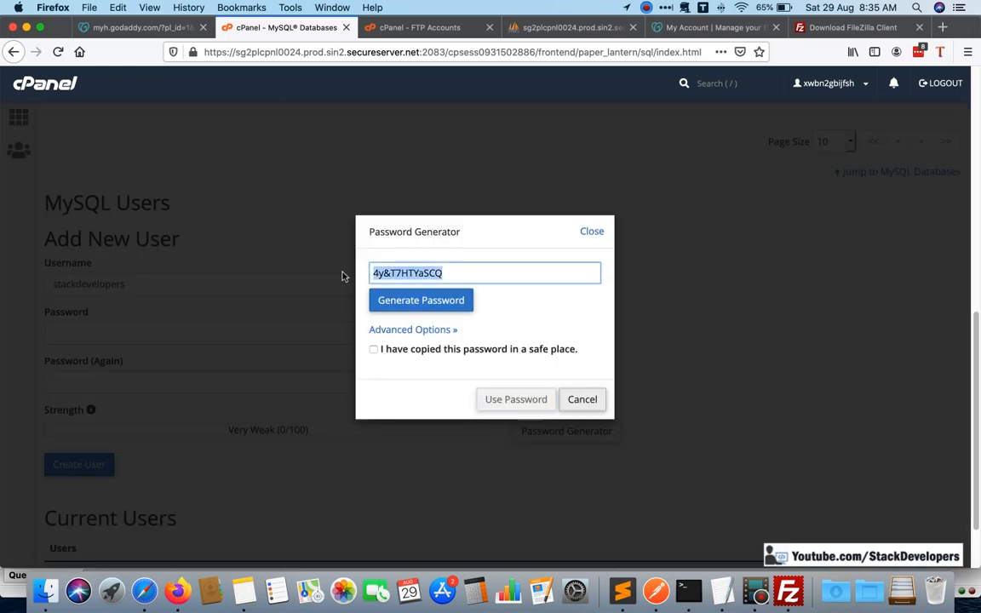
Record "User: stackdevelopers" and the generated database password on a "pwd:" line in the TextEdit note, and save it.
{"action": "key", "text": "super+Tab"}
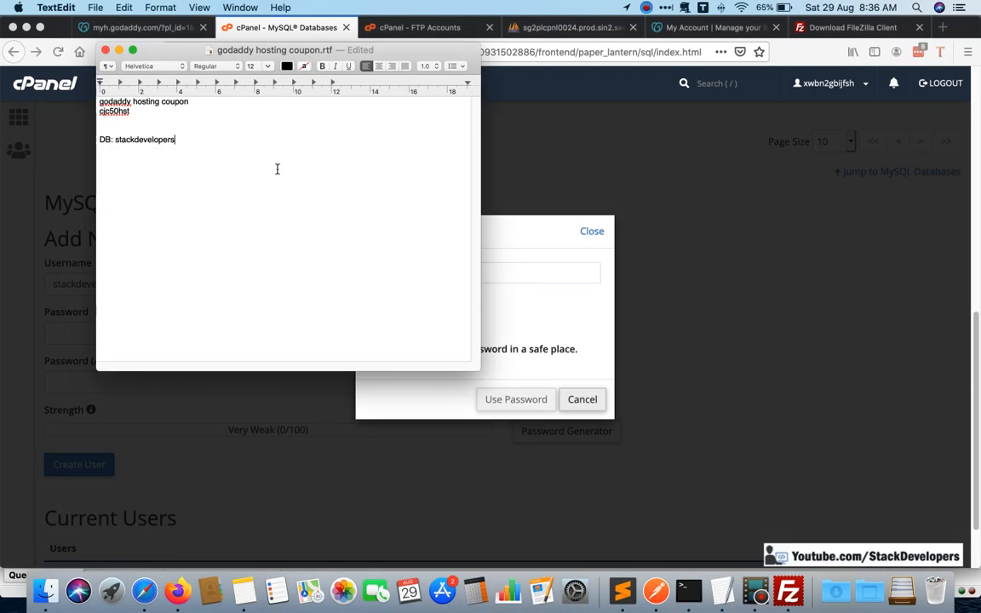
{"action": "key", "text": "Return"}
{"action": "type", "text": "User:"}
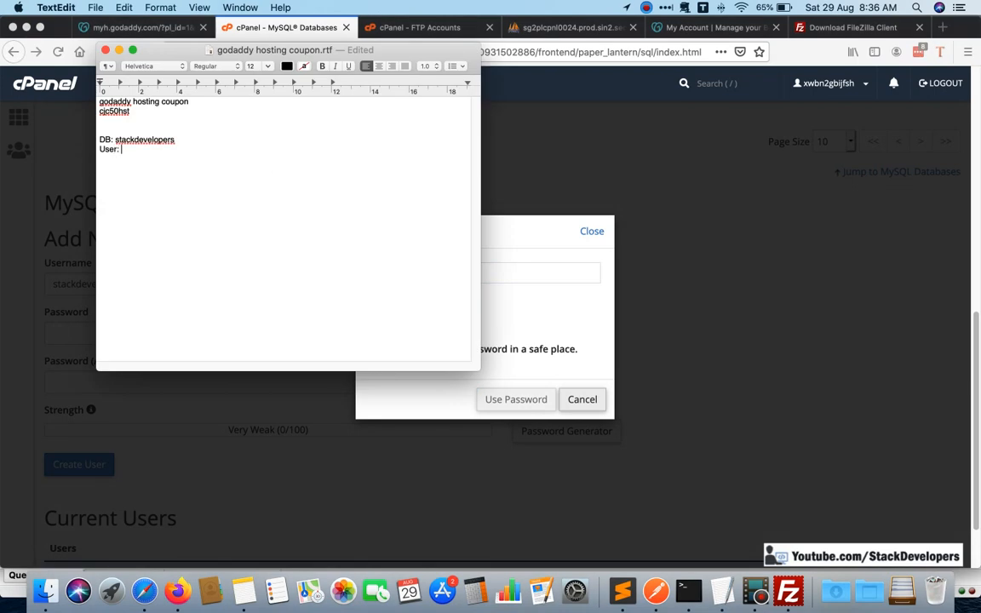
{"action": "type", "text": " stackdevelopers"}
{"action": "key", "text": "Return"}
{"action": "type", "text": "pwd"}
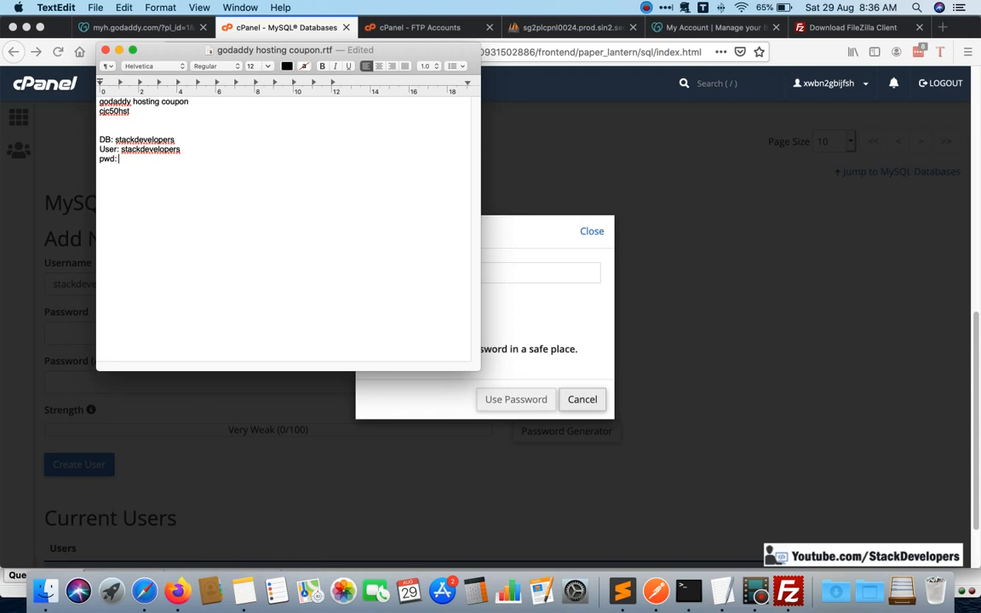
{"action": "type", "text": ":"}
{"action": "key", "text": "super+v"}
{"action": "key", "text": "super+s"}
Back in Firefox, confirm the password is stored safely, apply the generated password and create the stackdevelopers database user.
{"action": "left_click", "coordinate": [508, 187]}
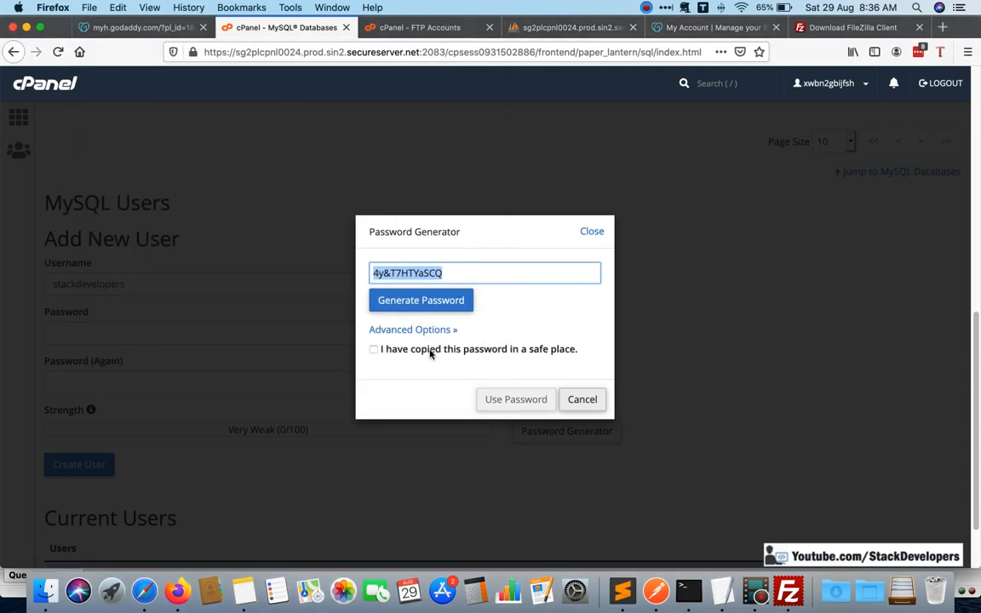
{"action": "left_click", "coordinate": [389, 350]}
{"action": "left_click", "coordinate": [510, 404]}
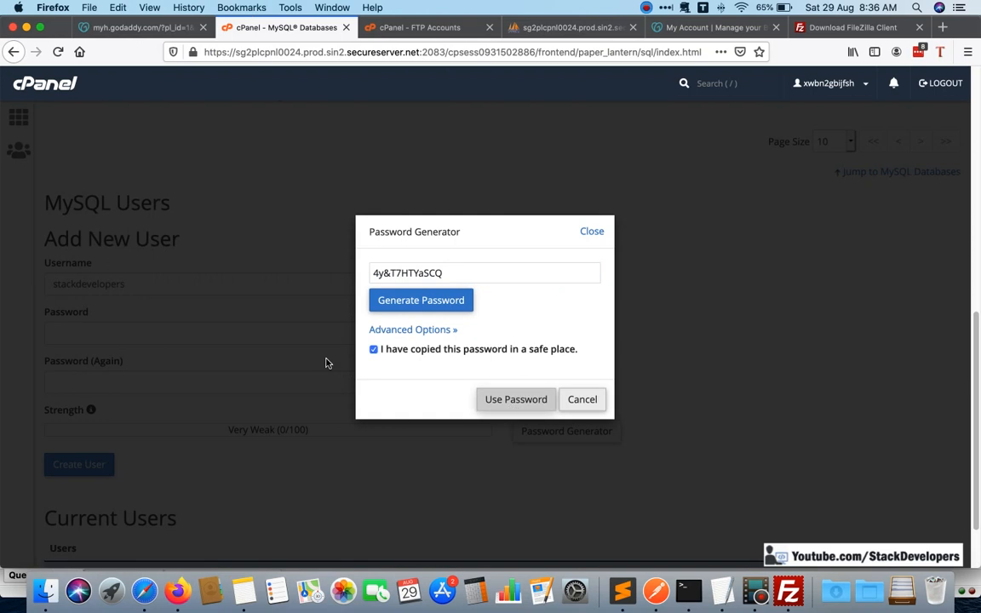
{"action": "scroll", "coordinate": [154, 426], "scroll_direction": "down", "scroll_amount": 2}
{"action": "left_click", "coordinate": [79, 384]}
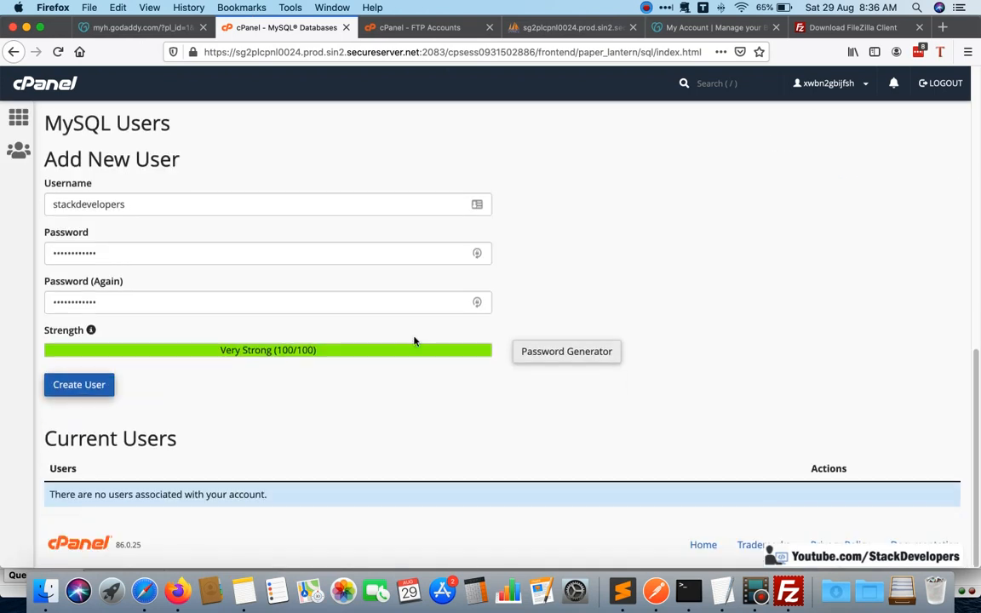
{"action": "left_click", "coordinate": [386, 183]}
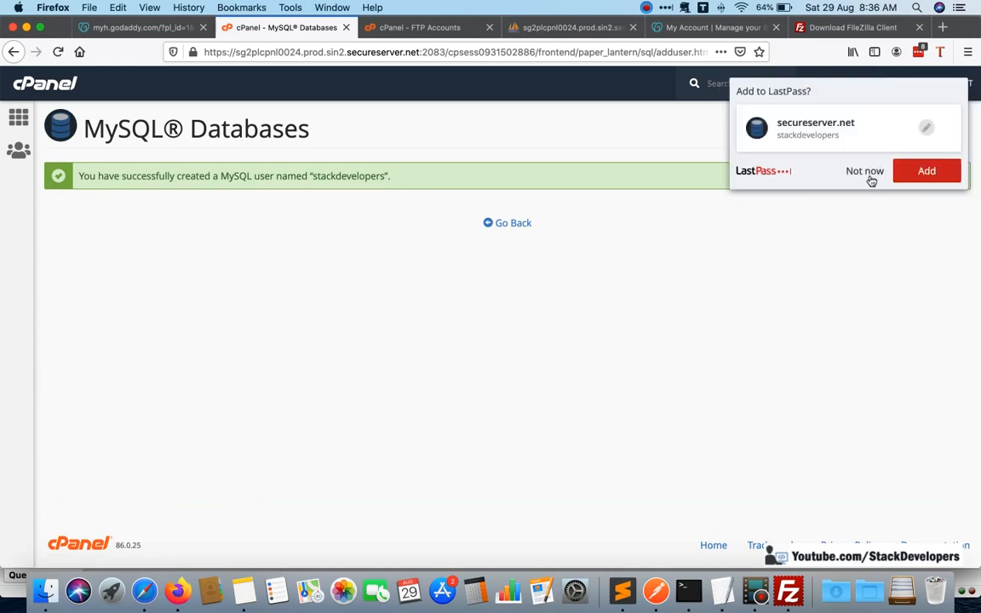
Return to the MySQL Databases page and add the user stackdevelopers to the stackdevelopers database.
{"action": "left_click", "coordinate": [507, 224]}
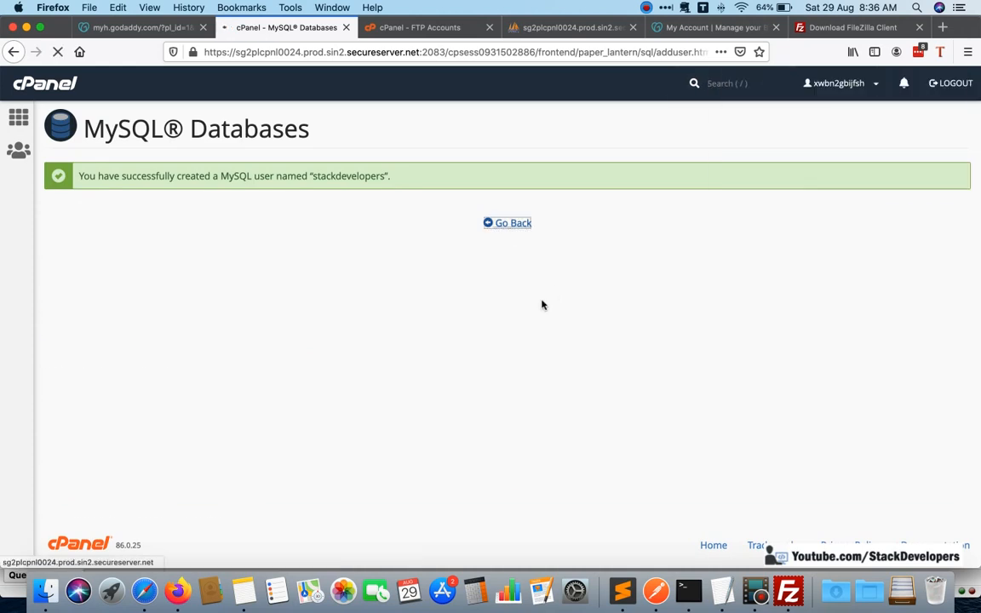
{"action": "scroll", "coordinate": [536, 315], "scroll_direction": "down", "scroll_amount": 5}
{"action": "scroll", "coordinate": [536, 316], "scroll_direction": "down", "scroll_amount": 10}
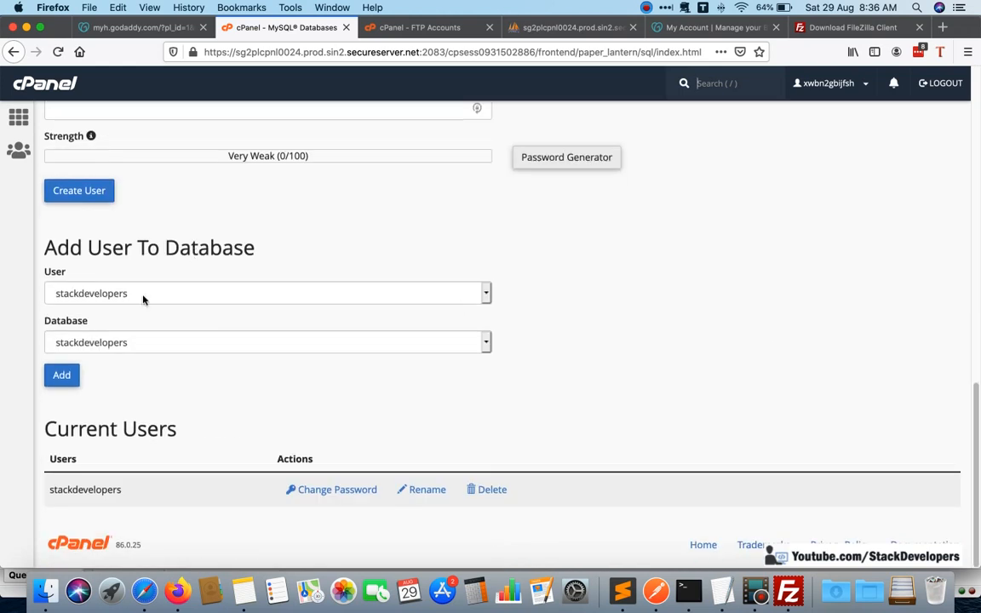
{"action": "left_click", "coordinate": [92, 298]}
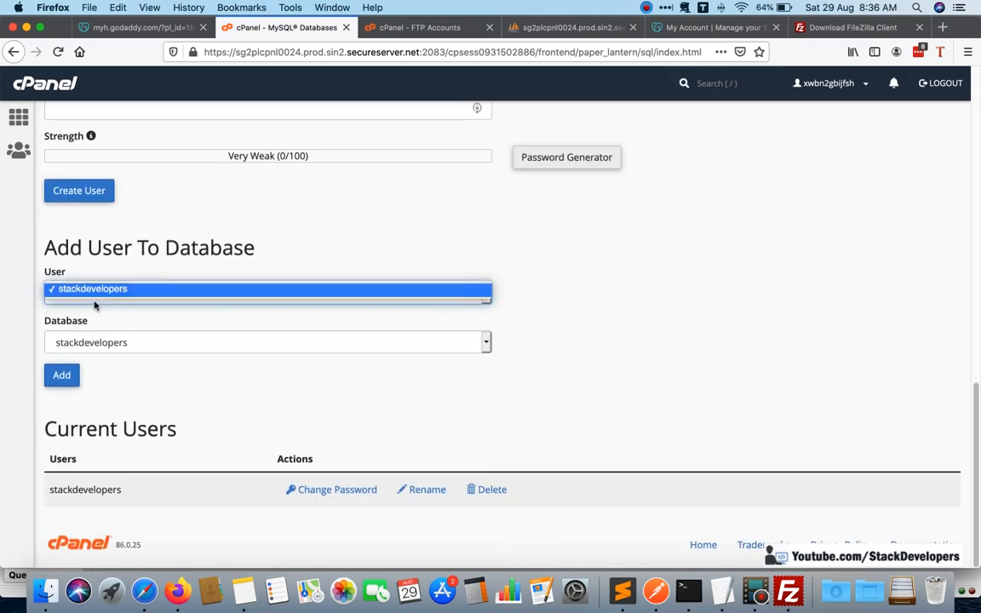
{"action": "left_click", "coordinate": [94, 317]}
{"action": "key", "text": "Return"}
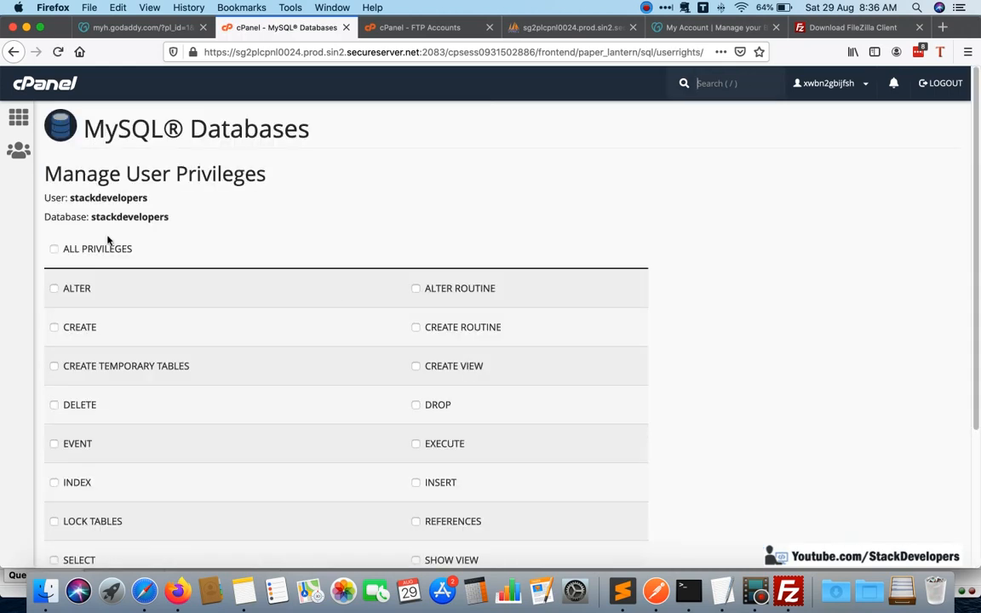
Grant the stackdevelopers user all privileges on the stackdevelopers database and save the changes.
{"action": "left_click", "coordinate": [55, 248]}
{"action": "scroll", "coordinate": [275, 301], "scroll_direction": "down", "scroll_amount": 3}
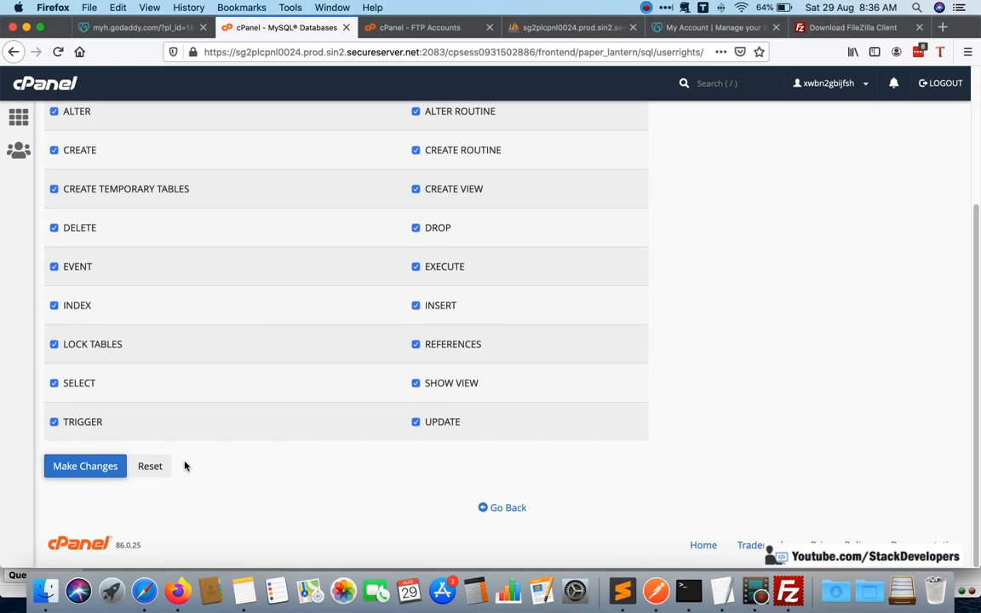
{"action": "left_click", "coordinate": [85, 465]}
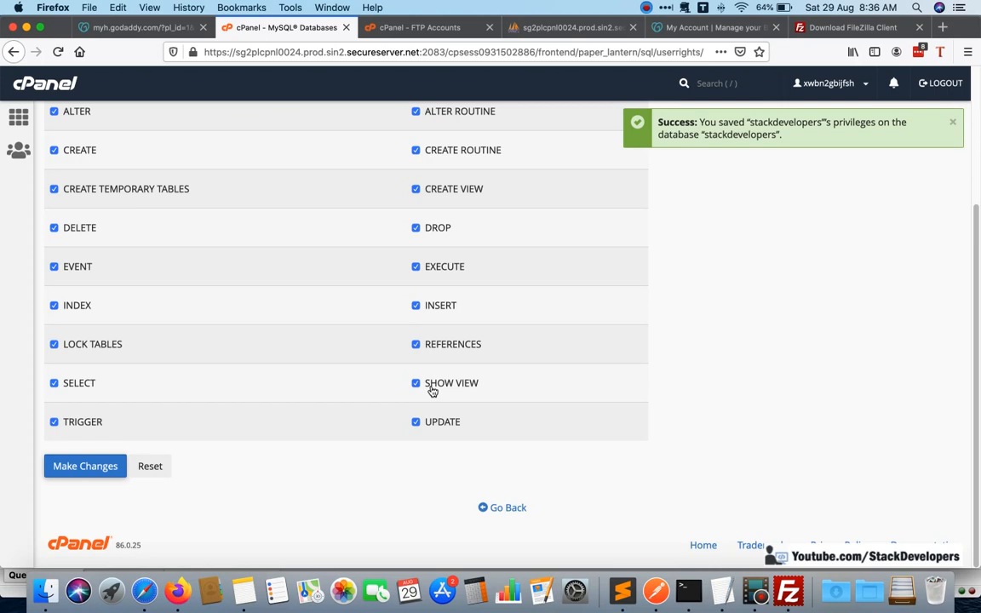
Switch to Safari, open the ecom6 database in the local phpMyAdmin, and export it as SQL with the Quick method.
{"action": "left_click", "coordinate": [144, 590]}
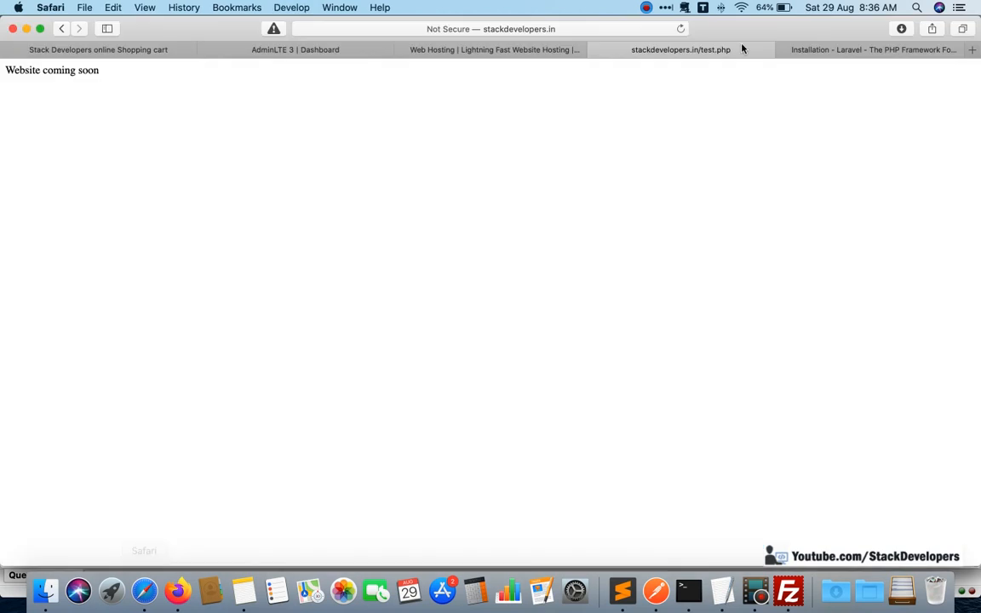
{"action": "left_click", "coordinate": [972, 50]}
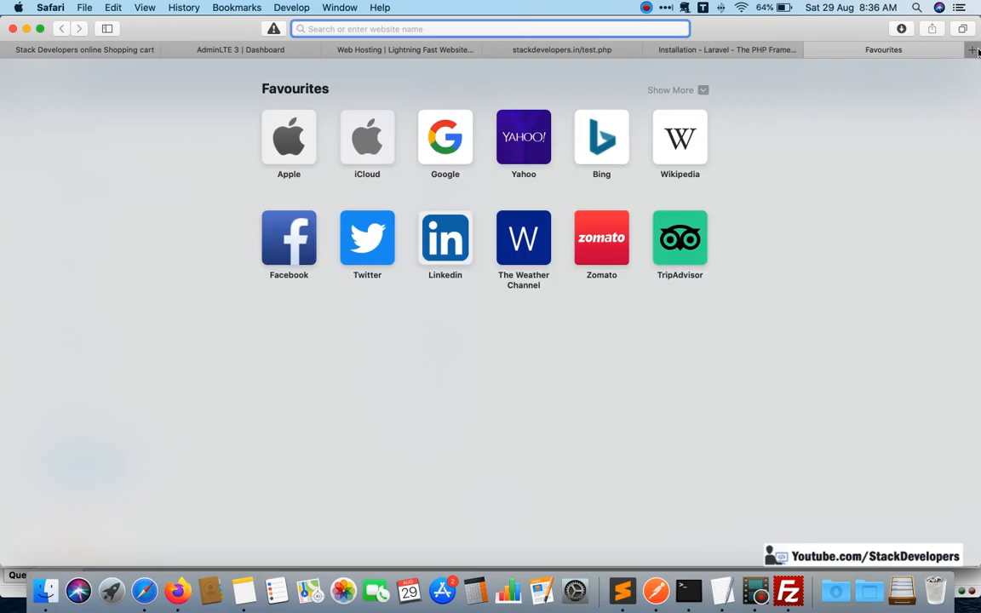
{"action": "type", "text": "localhost/"}
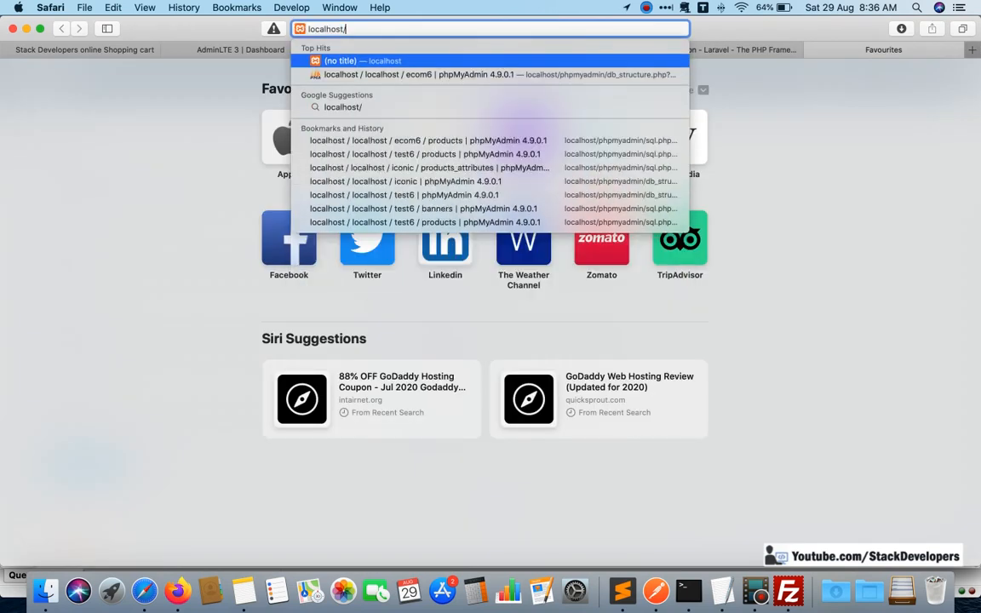
{"action": "key", "text": "Down"}
{"action": "key", "text": "Return"}
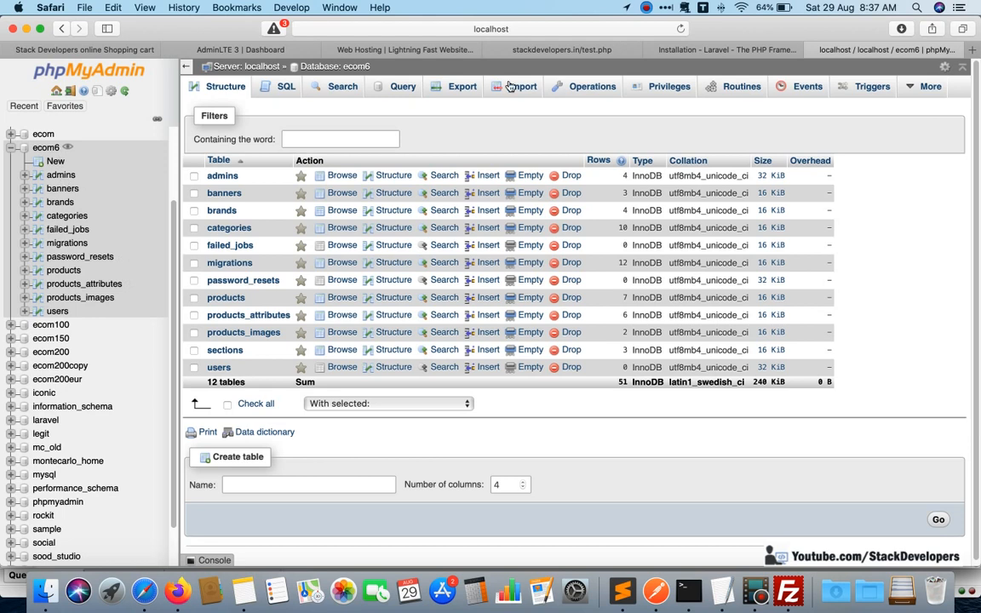
{"action": "left_click", "coordinate": [460, 88]}
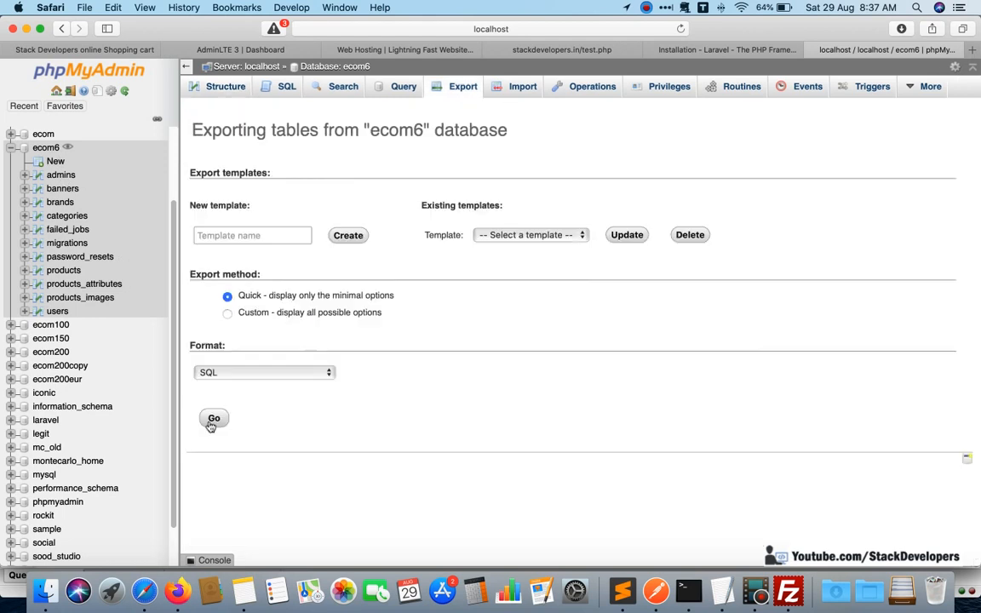
{"action": "left_click", "coordinate": [214, 417]}
Switch back to Firefox, return to the cPanel home page, search the functions for "php" and open phpMyAdmin.
{"action": "left_click", "coordinate": [177, 591]}
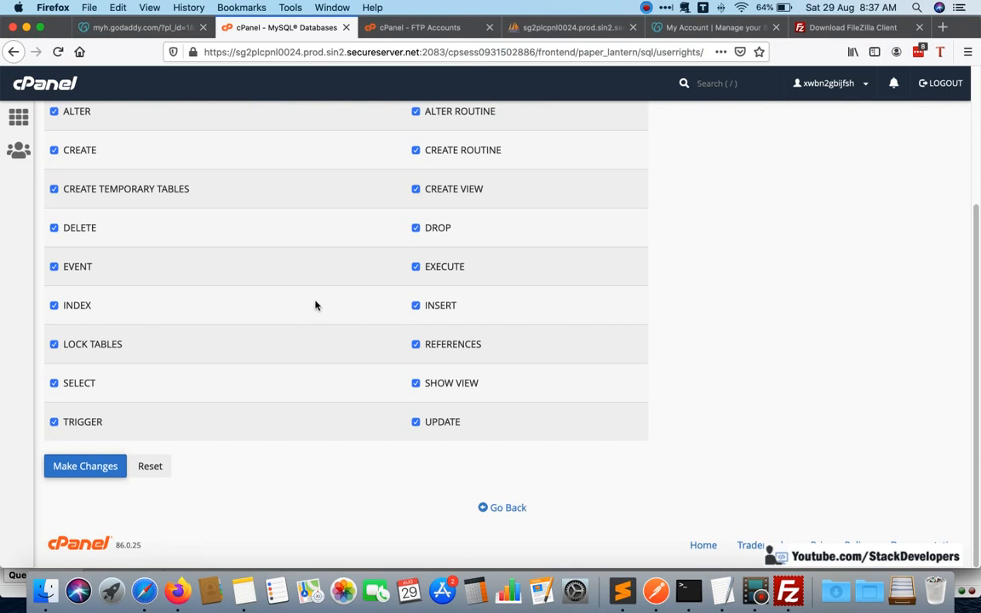
{"action": "scroll", "coordinate": [315, 304], "scroll_direction": "up", "scroll_amount": 5}
{"action": "left_click", "coordinate": [393, 28]}
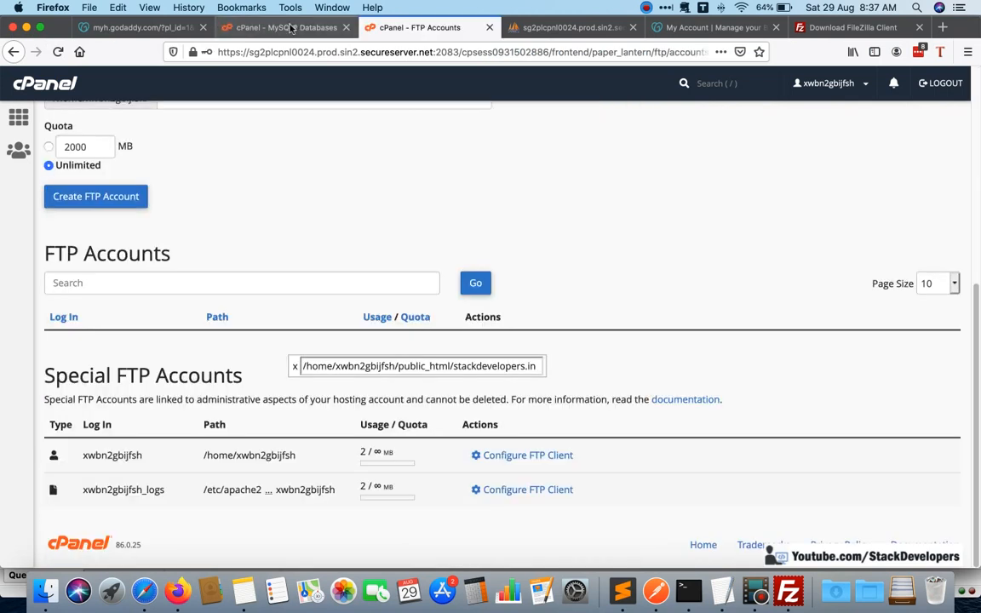
{"action": "left_click", "coordinate": [290, 28]}
{"action": "scroll", "coordinate": [227, 241], "scroll_direction": "down", "scroll_amount": 4}
{"action": "scroll", "coordinate": [55, 147], "scroll_direction": "up", "scroll_amount": 2}
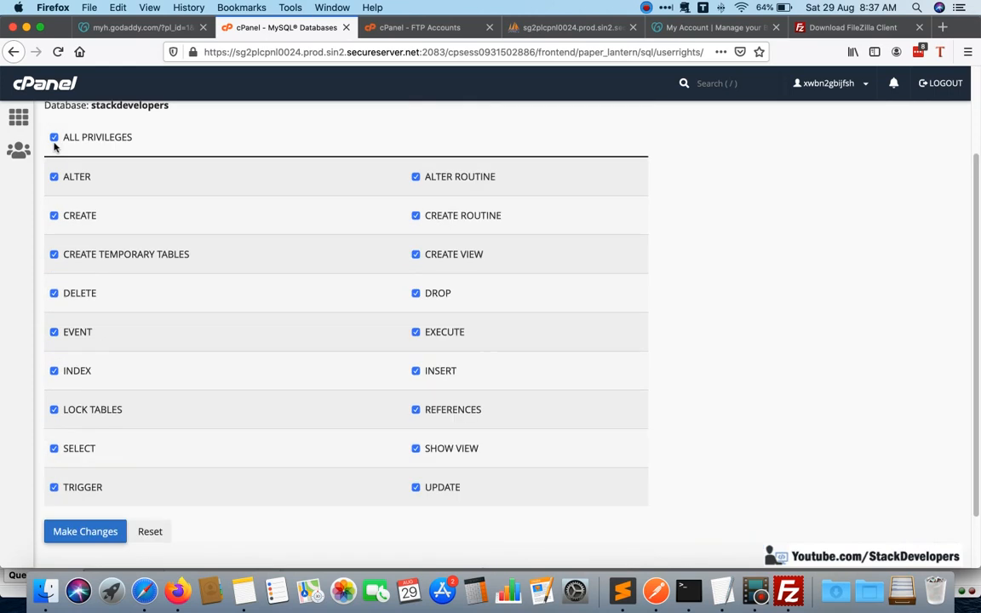
{"action": "scroll", "coordinate": [54, 147], "scroll_direction": "up", "scroll_amount": 2}
{"action": "left_click", "coordinate": [20, 116]}
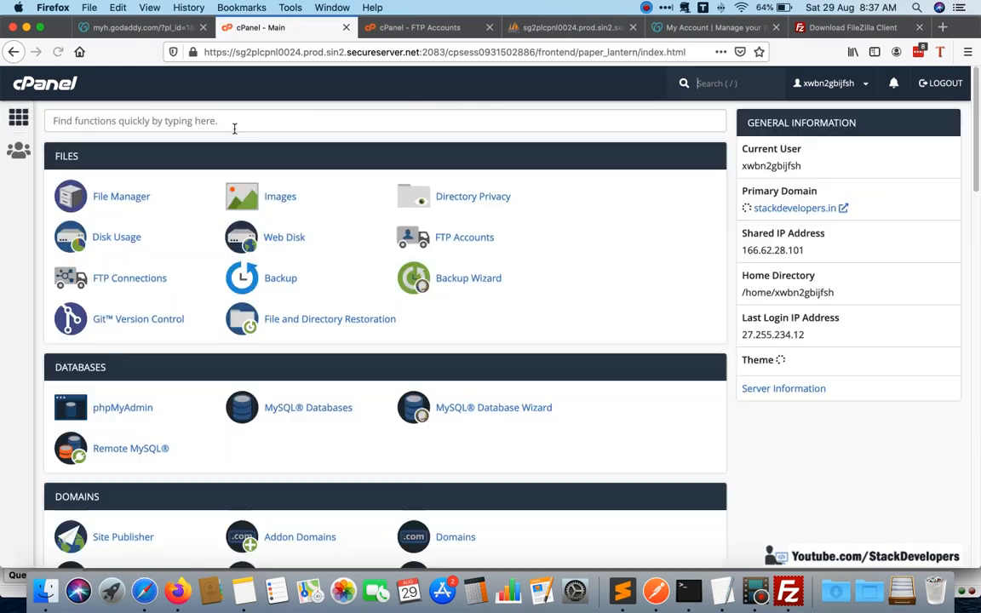
{"action": "left_click", "coordinate": [235, 124]}
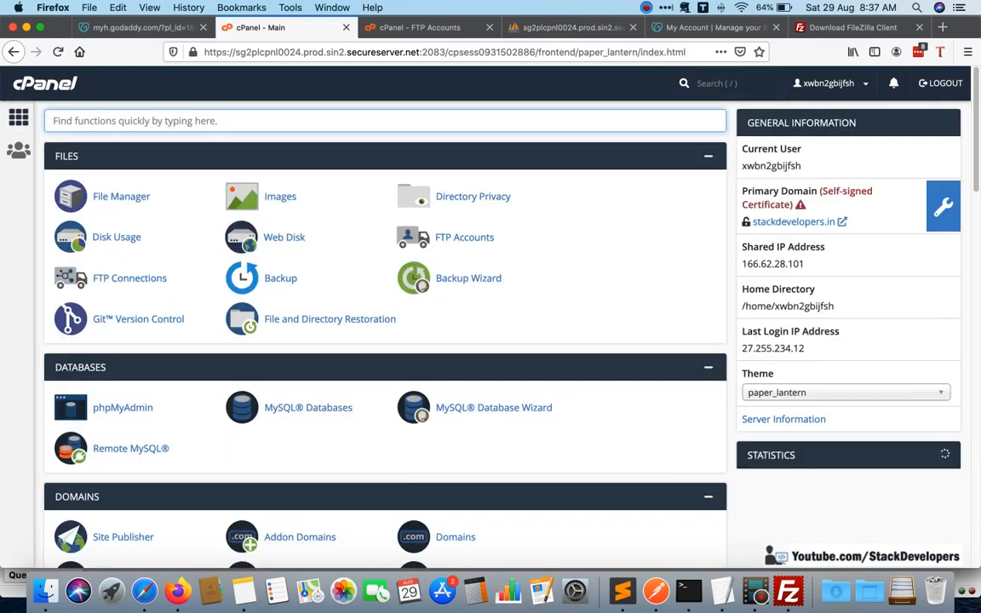
{"action": "type", "text": "php"}
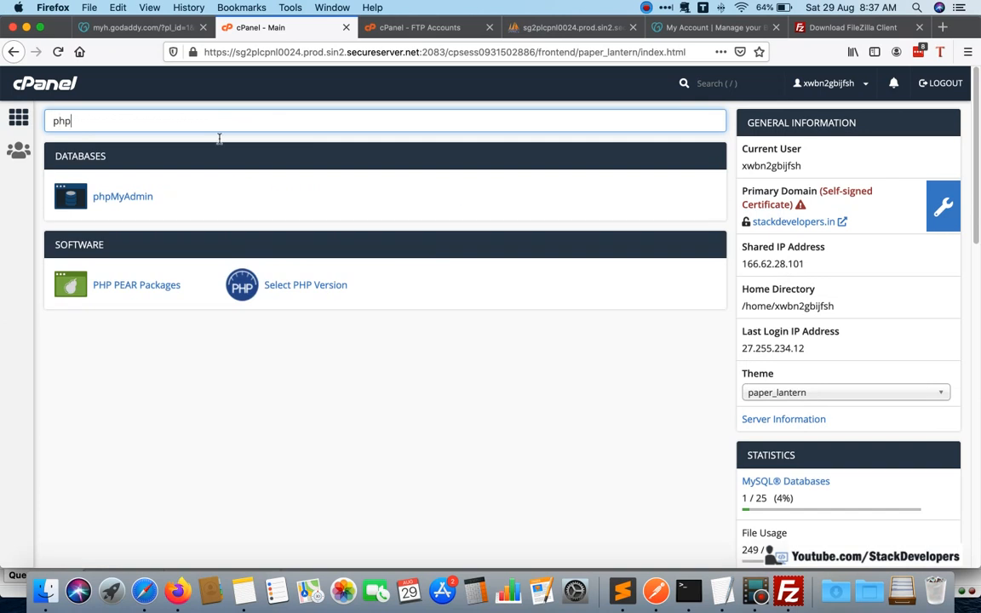
{"action": "left_click", "coordinate": [118, 182]}
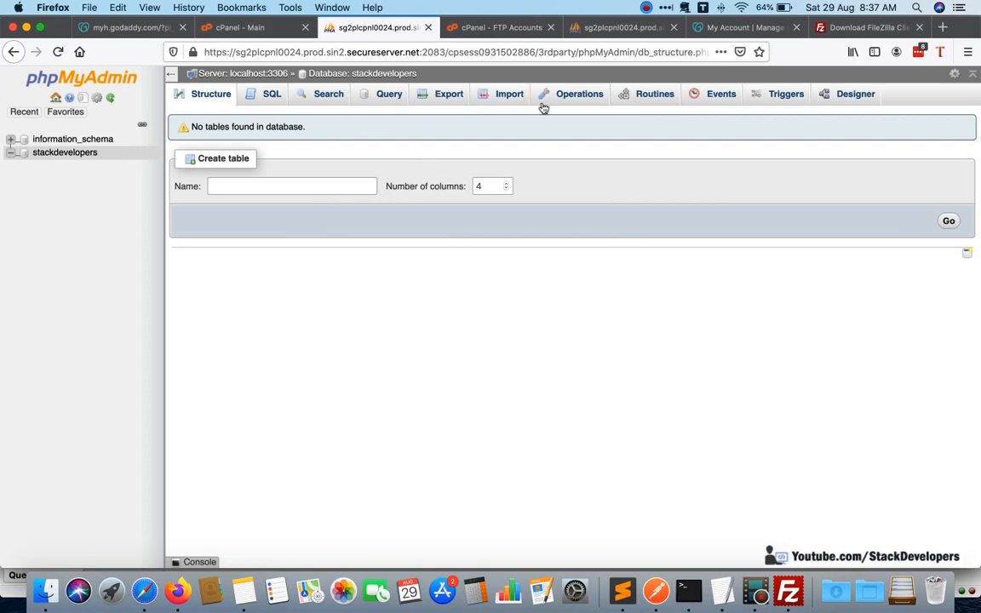
Import ecom6-4.sql from the Downloads folder into the stackdevelopers database, keeping the utf-8 character set and SQL format.
{"action": "left_click", "coordinate": [468, 90]}
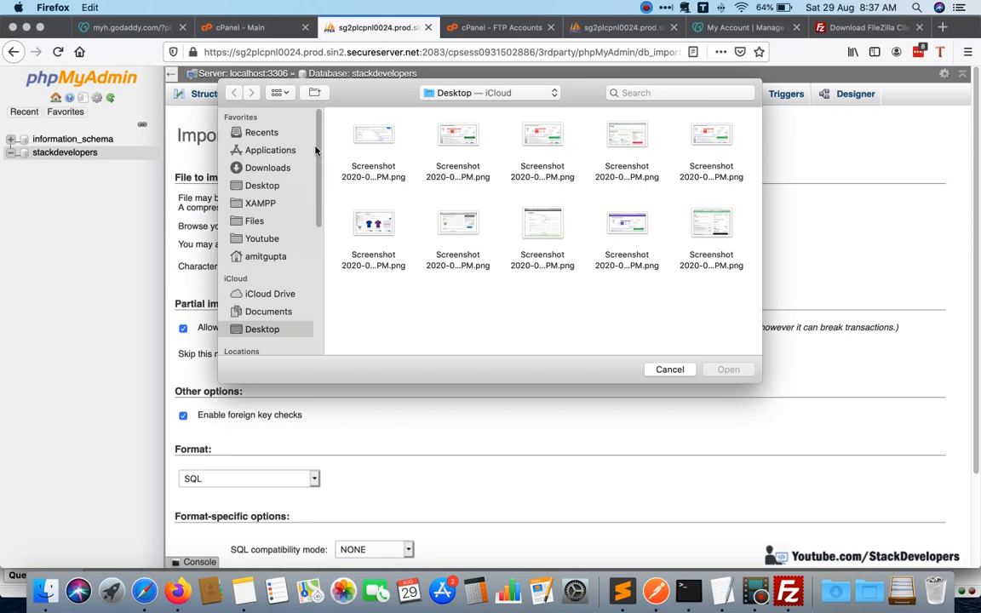
{"action": "left_click", "coordinate": [265, 169]}
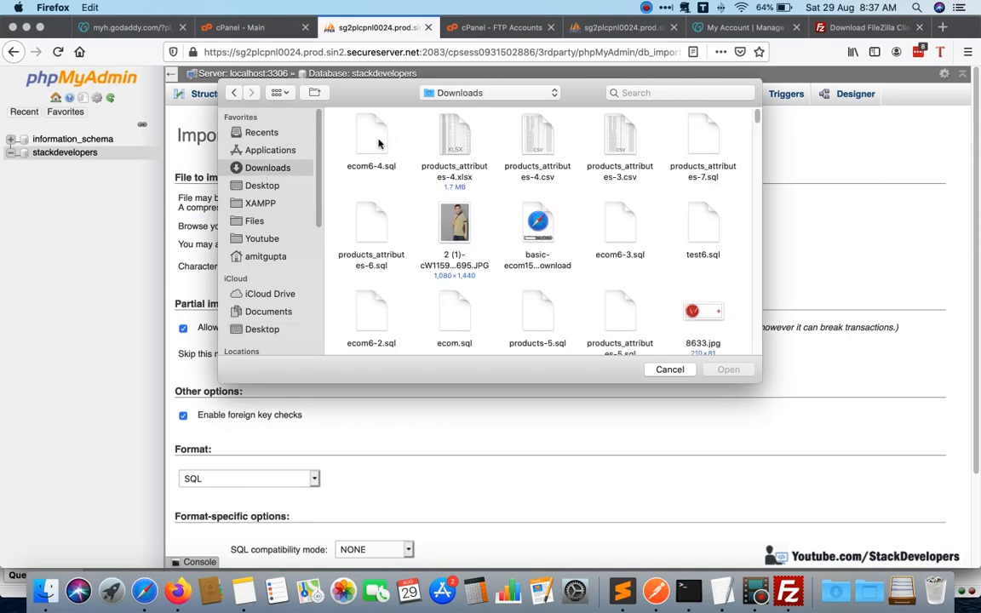
{"action": "double_click", "coordinate": [372, 143]}
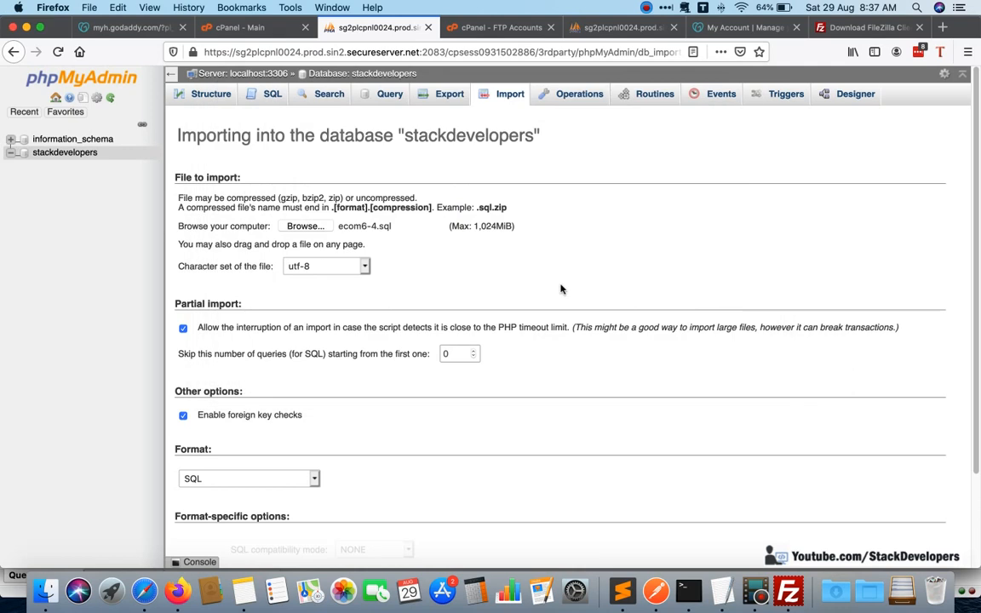
{"action": "scroll", "coordinate": [490, 435], "scroll_direction": "down", "scroll_amount": 2}
{"action": "left_click", "coordinate": [199, 511]}
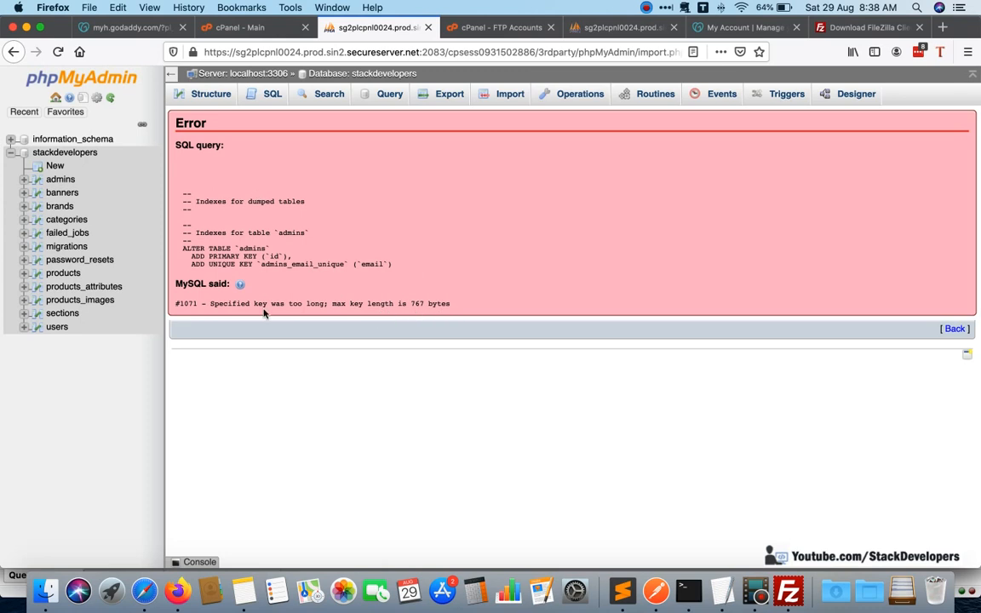
Examine the imported admins table in the stackdevelopers database and compare it with the admins table of the local ecom6 database.
{"action": "left_click", "coordinate": [61, 179]}
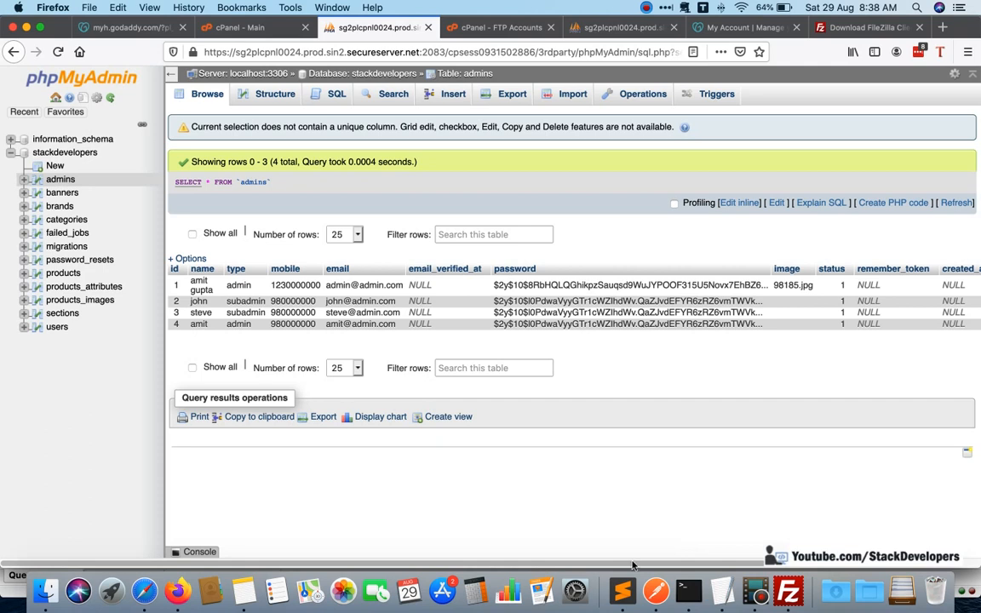
{"action": "scroll", "coordinate": [685, 545], "scroll_direction": "right", "scroll_amount": 5}
{"action": "scroll", "coordinate": [423, 287], "scroll_direction": "left", "scroll_amount": 5}
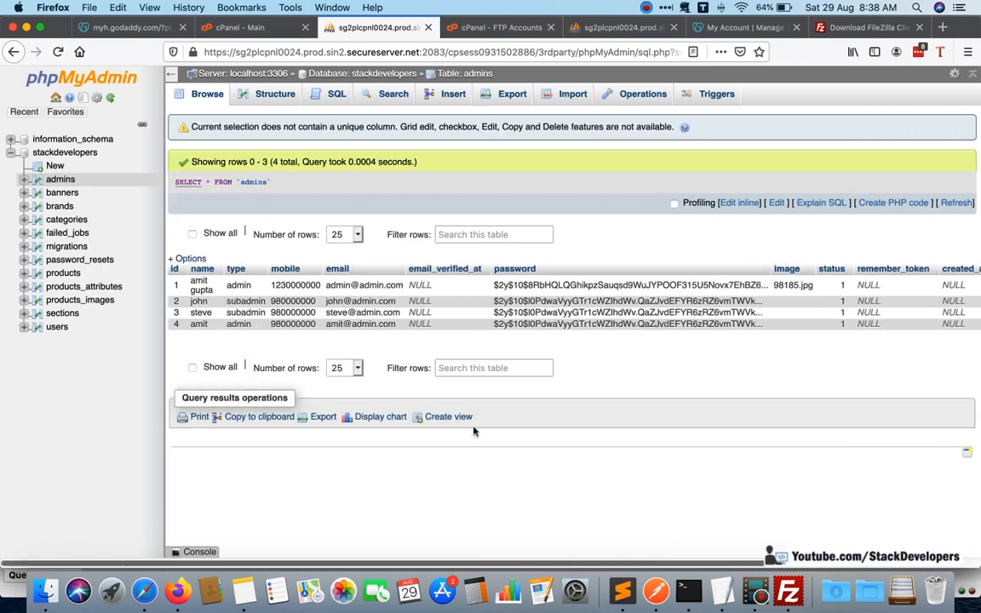
{"action": "left_click", "coordinate": [272, 94]}
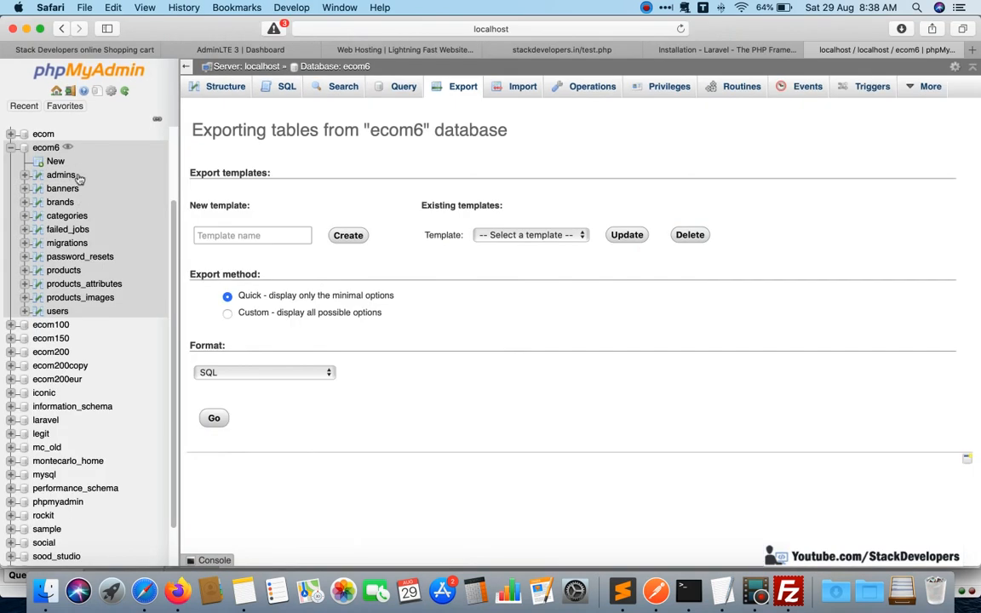
{"action": "left_click", "coordinate": [61, 176]}
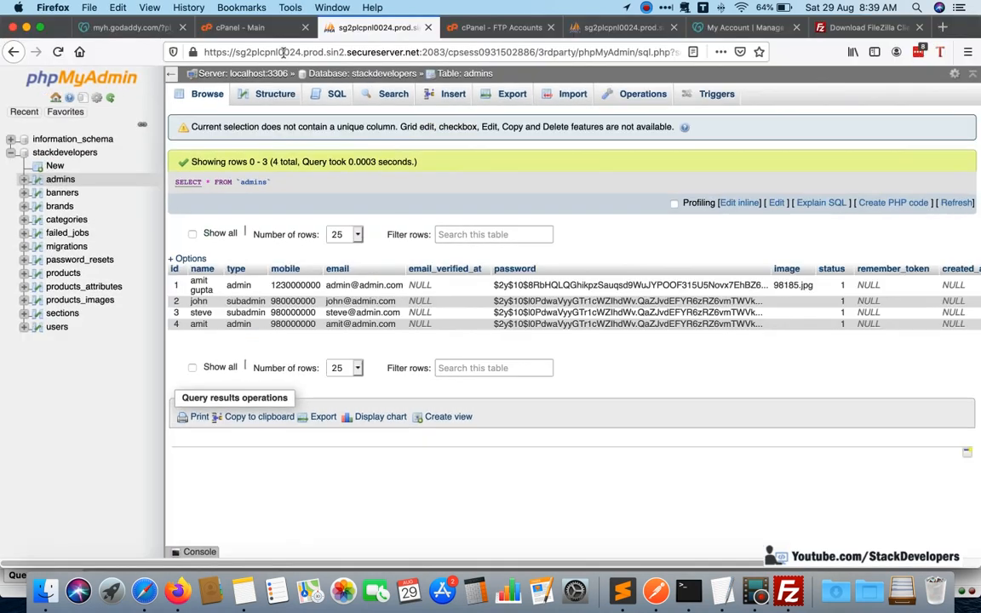
Return to cPanel in Firefox and open the PHP version selector from the "php" search results.
{"action": "left_click", "coordinate": [240, 27]}
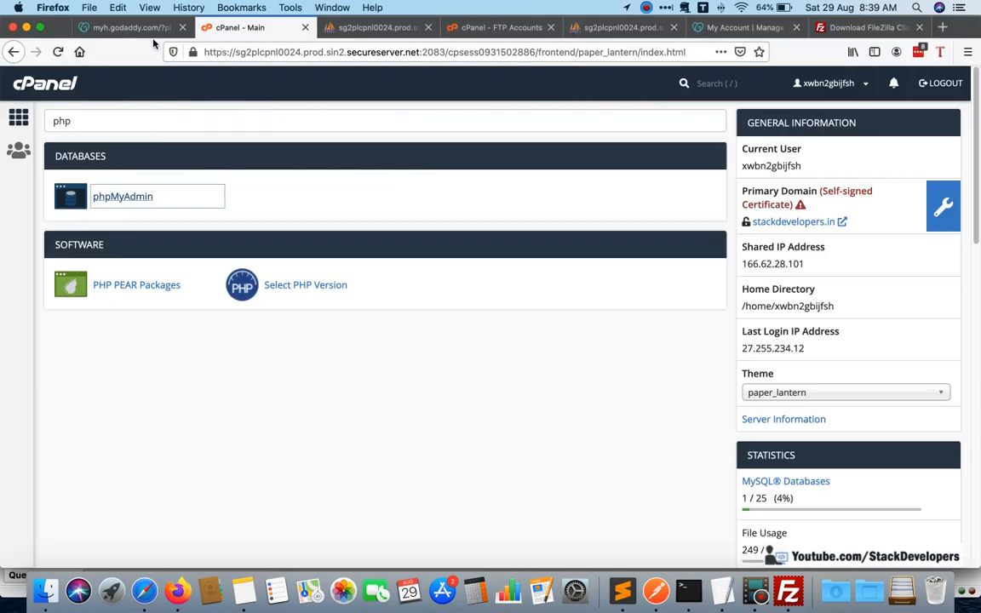
{"action": "left_click_drag", "start_coordinate": [109, 120], "coordinate": [54, 119]}
{"action": "left_click", "coordinate": [123, 127]}
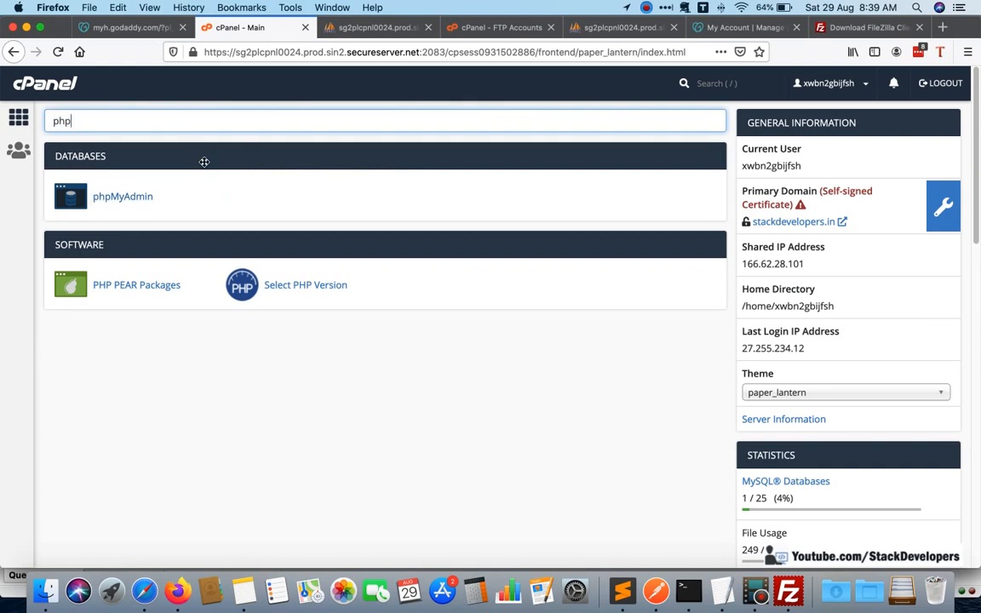
{"action": "left_click", "coordinate": [286, 284]}
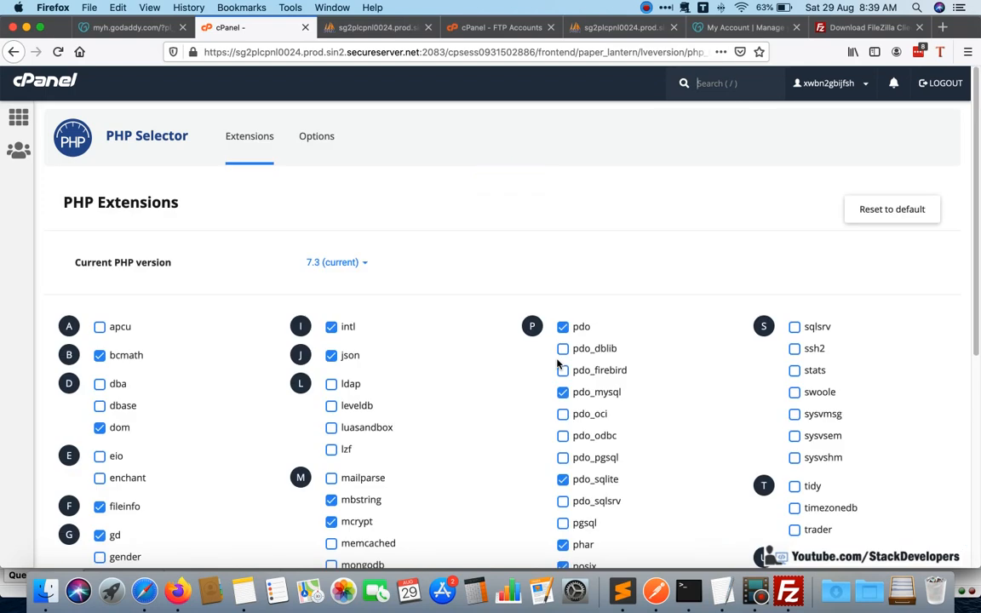
{"action": "scroll", "coordinate": [426, 281], "scroll_direction": "down", "scroll_amount": 5}
{"action": "scroll", "coordinate": [383, 289], "scroll_direction": "up", "scroll_amount": 5}
{"action": "scroll", "coordinate": [459, 287], "scroll_direction": "down", "scroll_amount": 8}
{"action": "scroll", "coordinate": [460, 290], "scroll_direction": "up", "scroll_amount": 2}
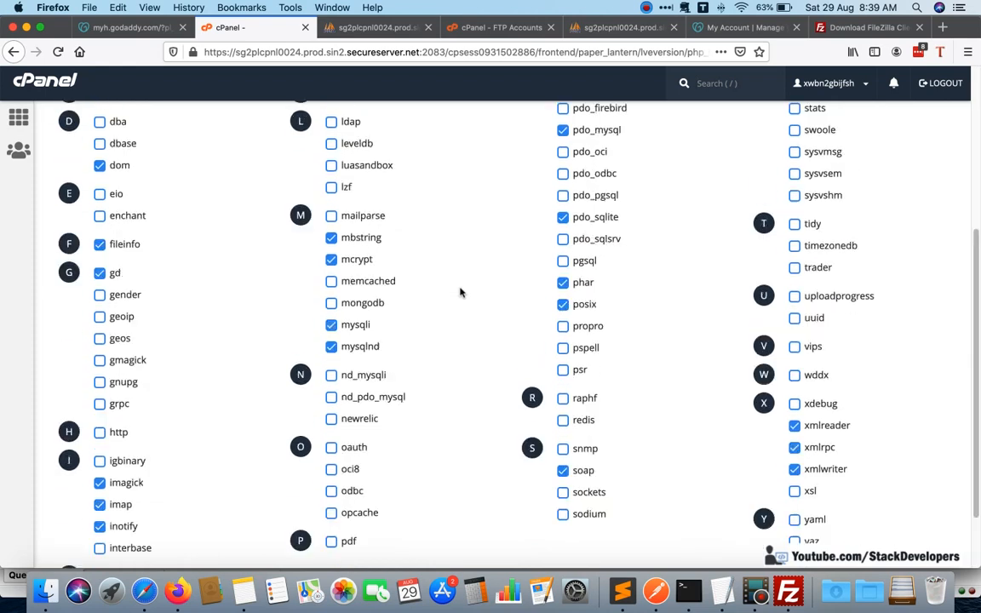
{"action": "scroll", "coordinate": [459, 292], "scroll_direction": "up", "scroll_amount": 5}
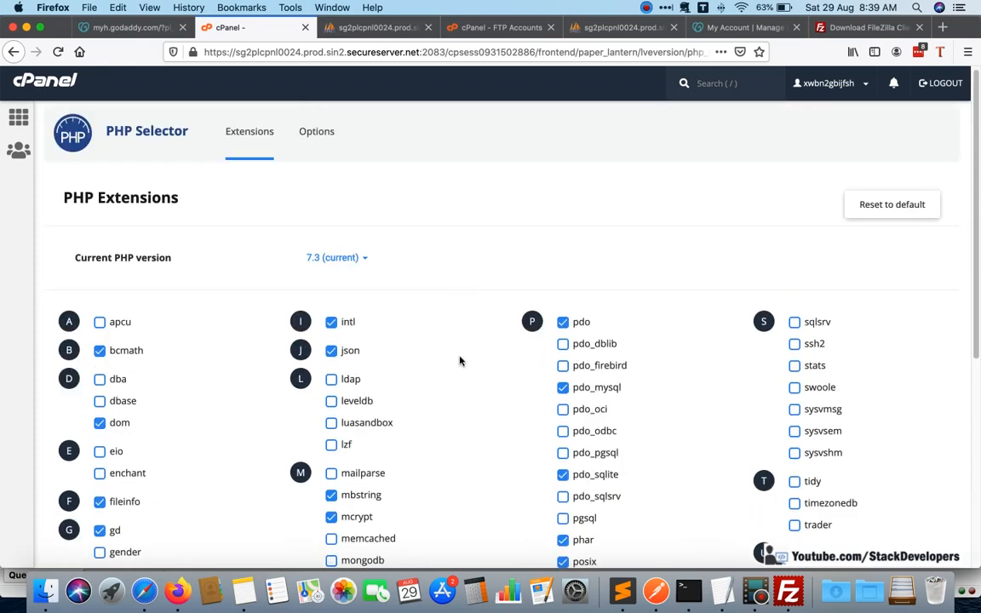
{"action": "scroll", "coordinate": [459, 358], "scroll_direction": "down", "scroll_amount": 5}
{"action": "scroll", "coordinate": [458, 359], "scroll_direction": "up", "scroll_amount": 5}
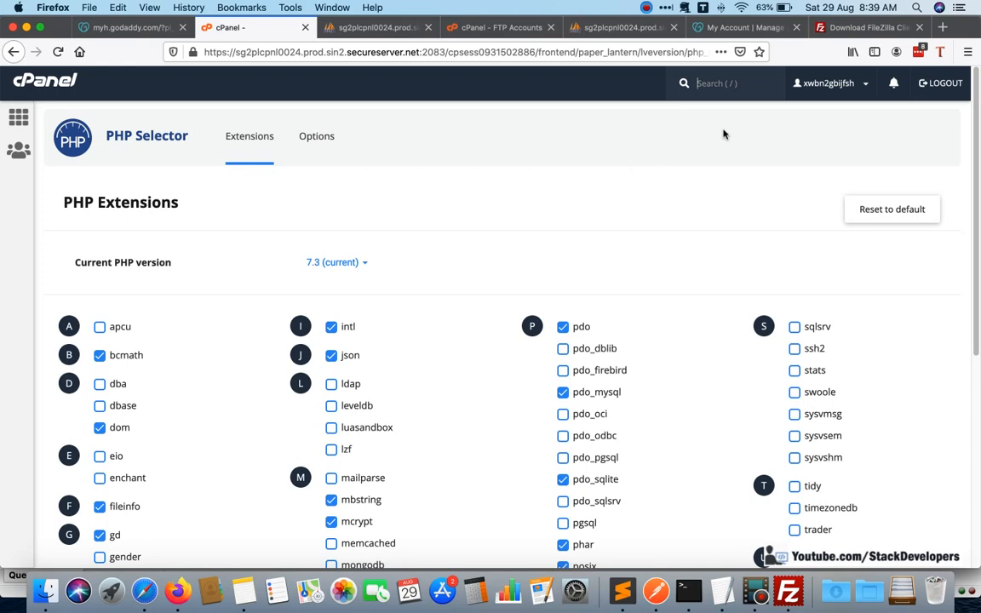
{"action": "key", "text": "super+Tab"}
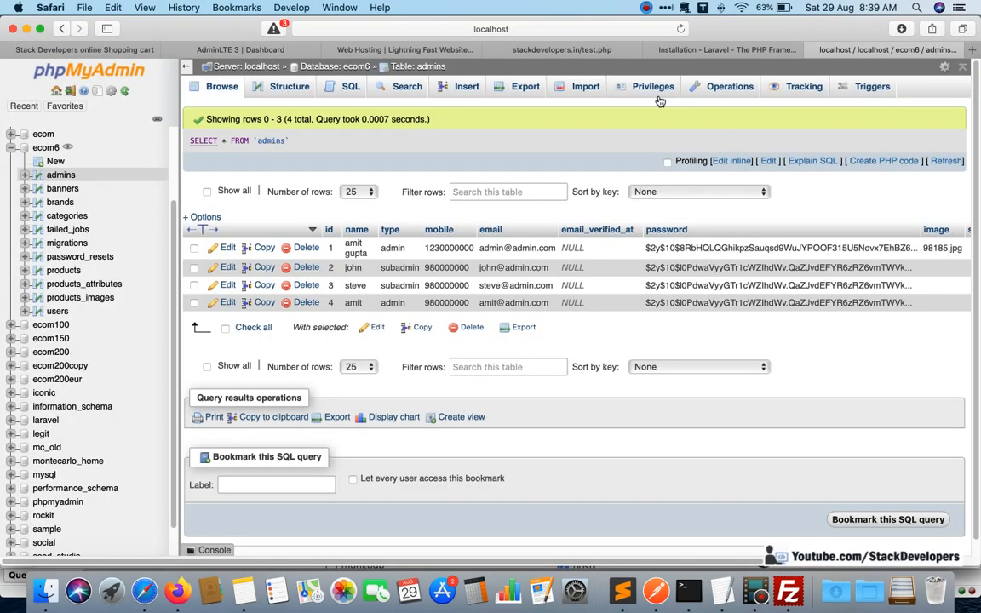
{"action": "left_click", "coordinate": [706, 49]}
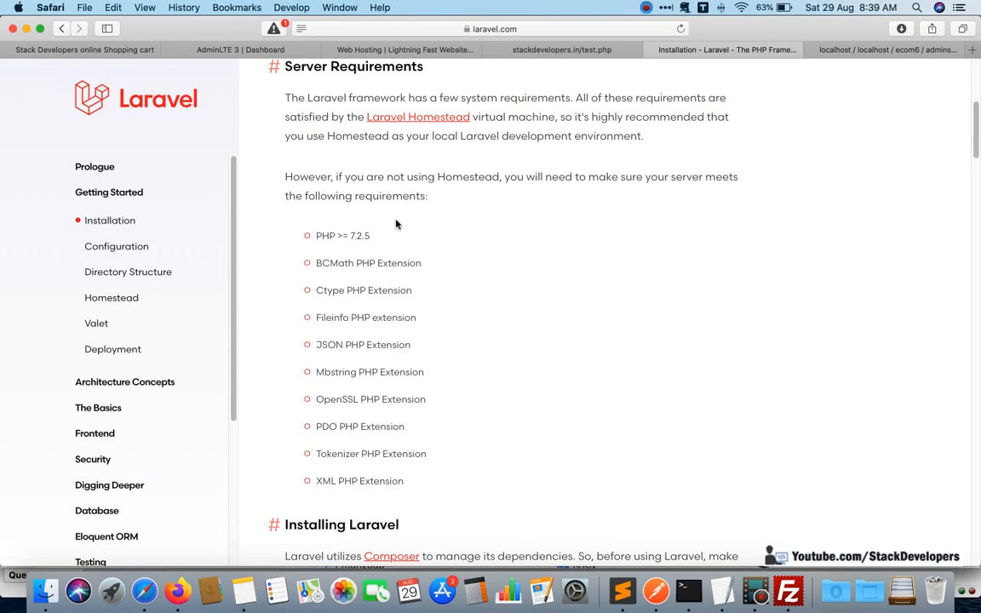
{"action": "key", "text": "super+Tab"}
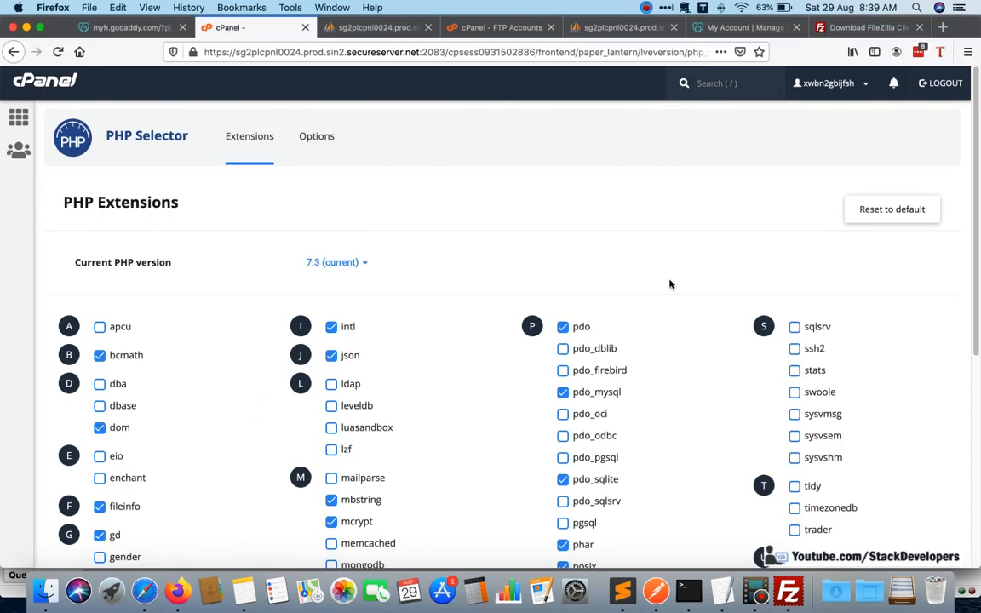
{"action": "scroll", "coordinate": [669, 284], "scroll_direction": "down", "scroll_amount": 8}
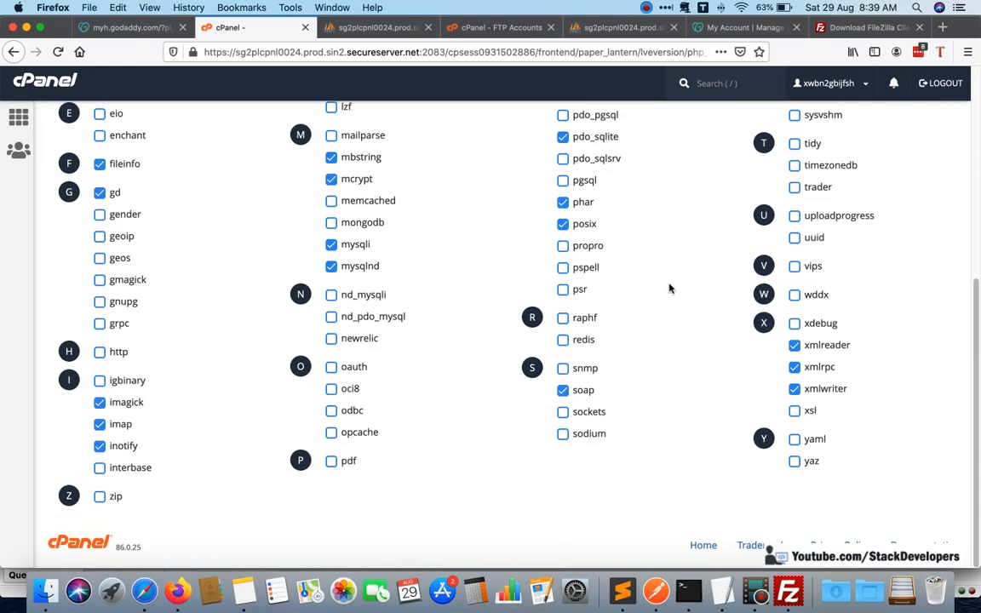
{"action": "scroll", "coordinate": [669, 288], "scroll_direction": "up", "scroll_amount": 8}
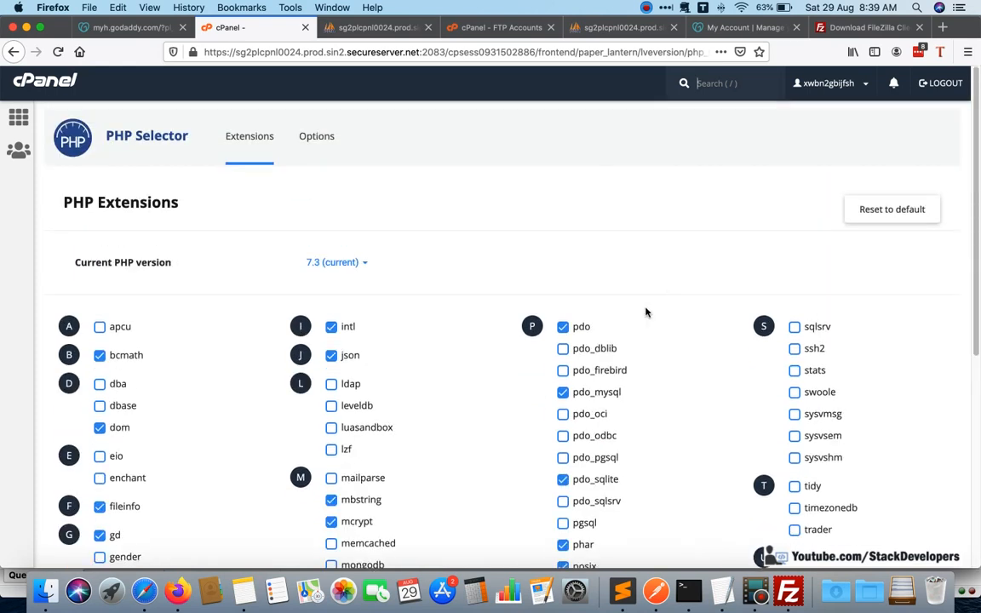
Leave the PHP Selector and return to the cPanel home page.
{"action": "left_click", "coordinate": [20, 118]}
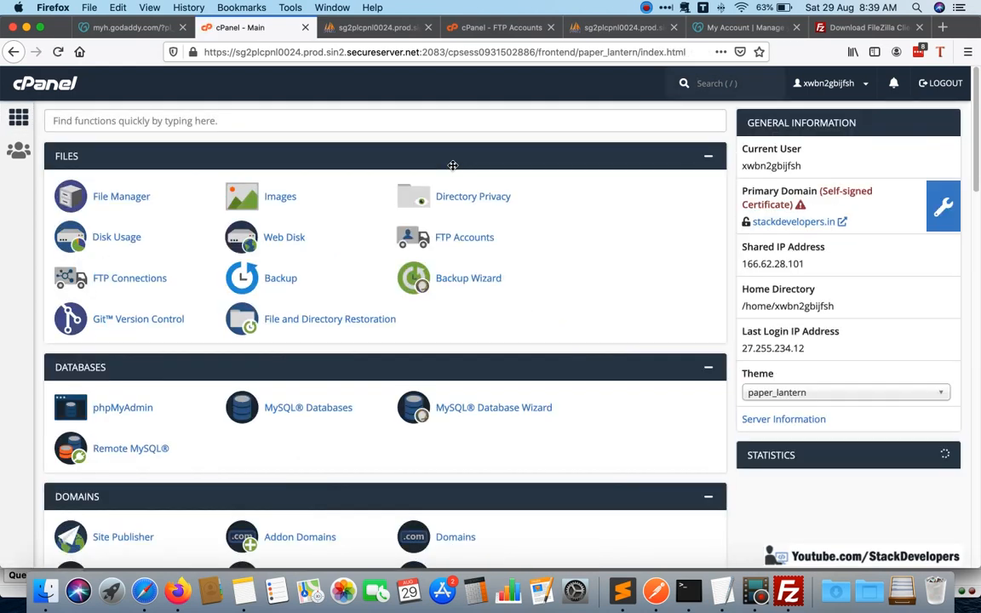
{"action": "left_click", "coordinate": [330, 26]}
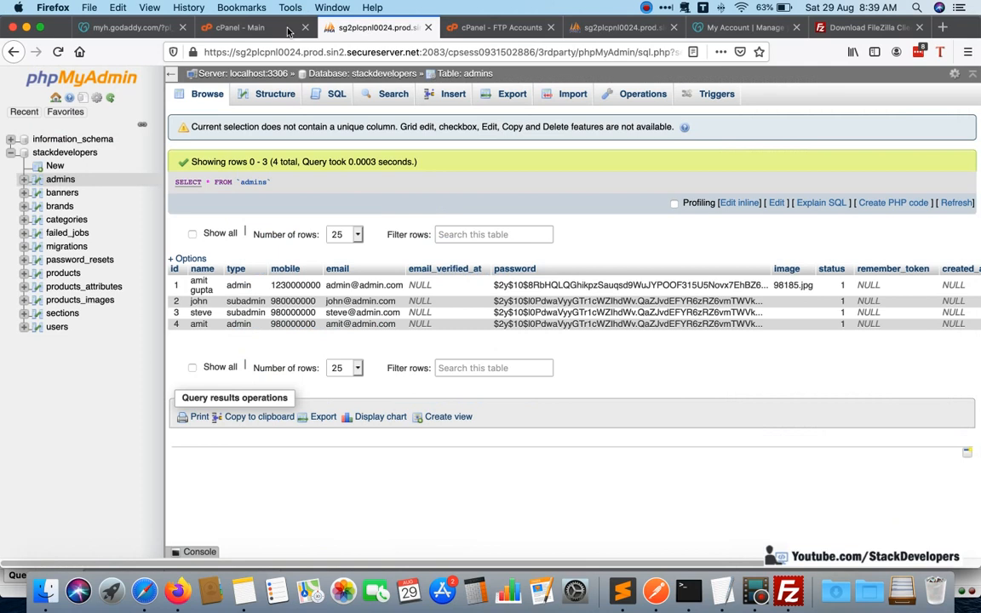
{"action": "left_click", "coordinate": [248, 28]}
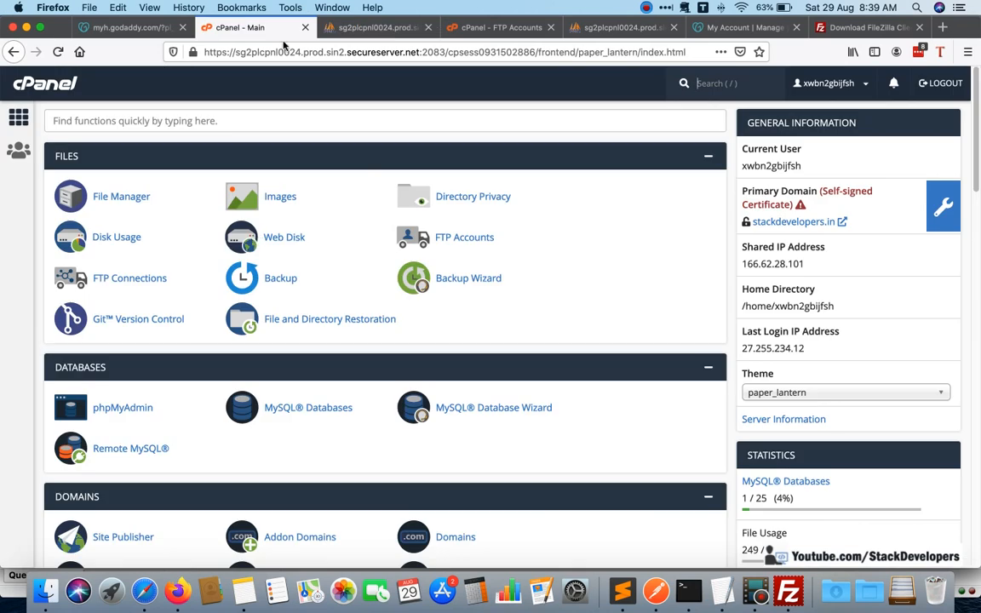
Open the cPanel File Manager and go into the public_html folder.
{"action": "left_click", "coordinate": [127, 207]}
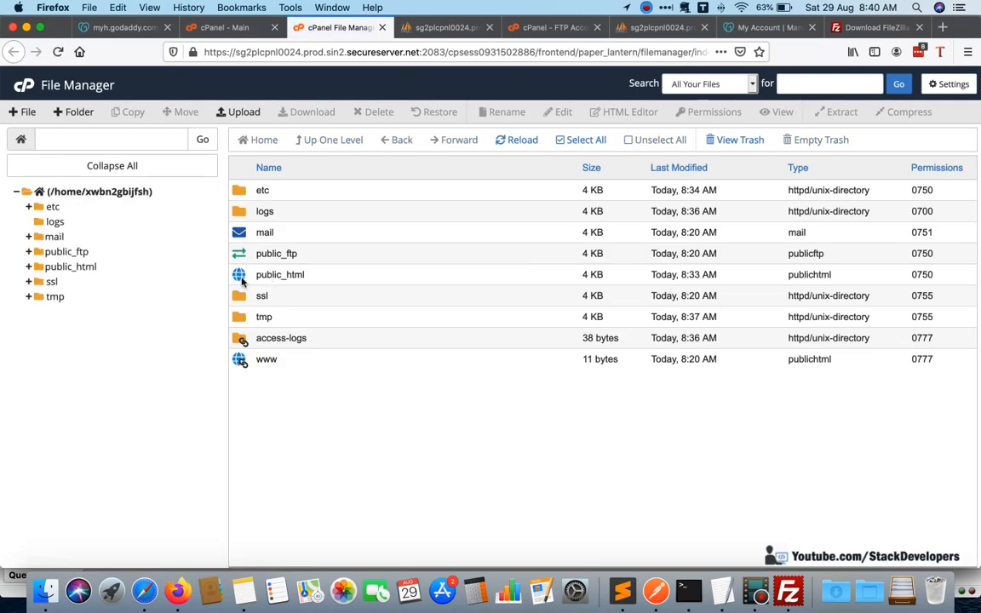
{"action": "double_click", "coordinate": [242, 279]}
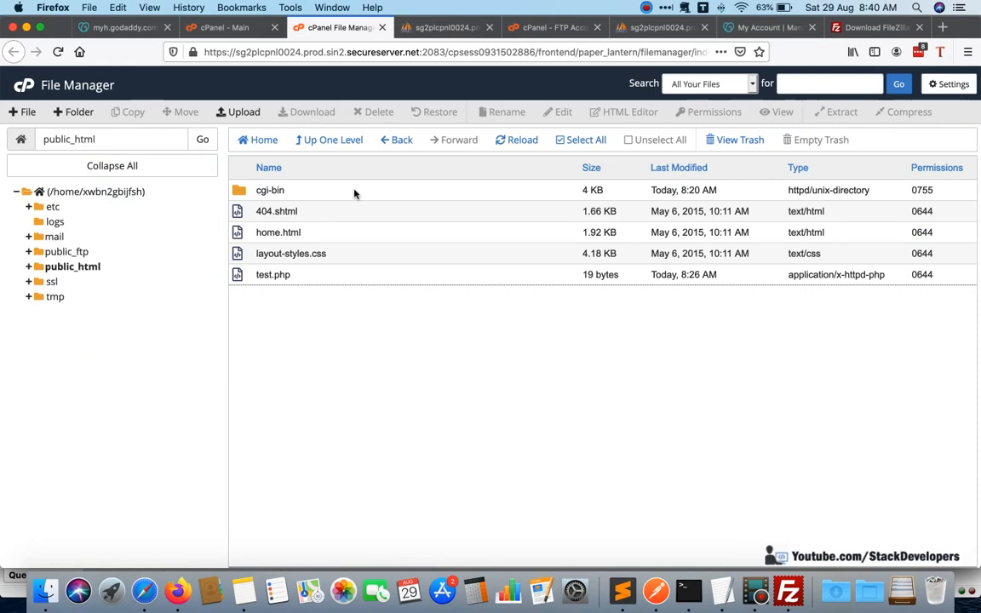
{"action": "left_click", "coordinate": [345, 145]}
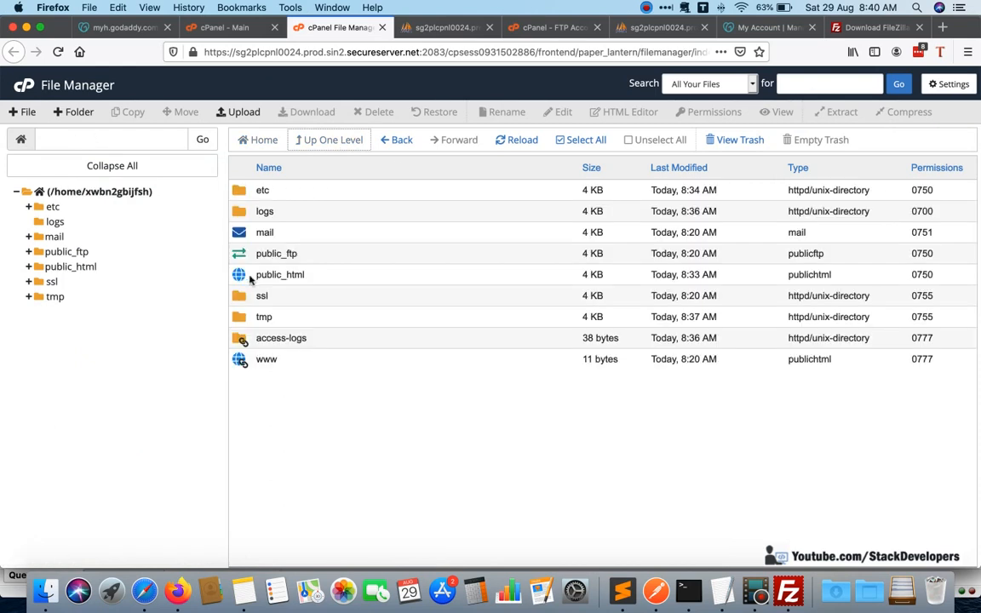
{"action": "double_click", "coordinate": [247, 275]}
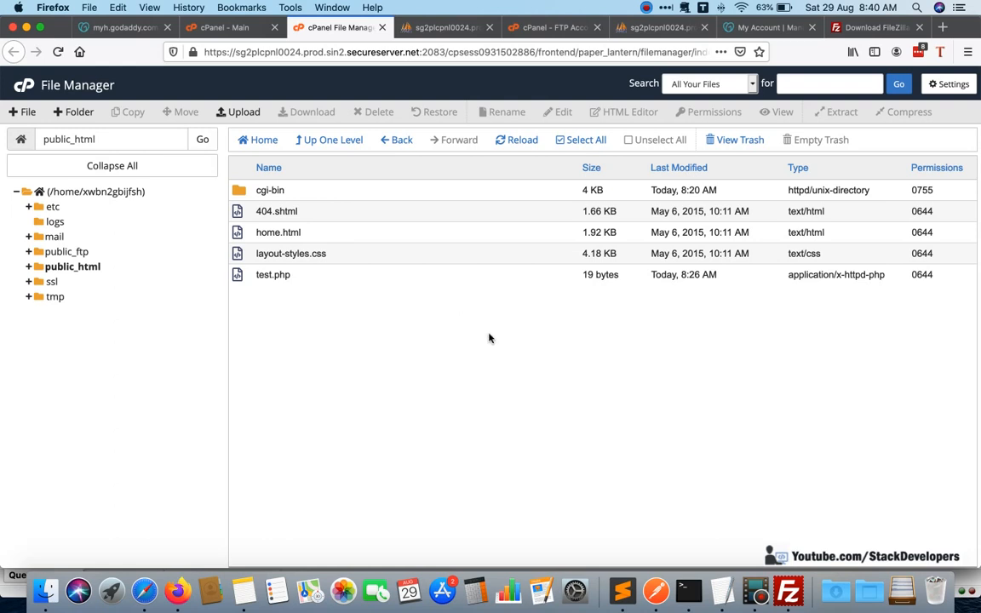
In Finder, compress the ecom folder in XAMPP's htdocs and move ecom.zip to an empty spot beside the eshop folder.
{"action": "left_click", "coordinate": [46, 591]}
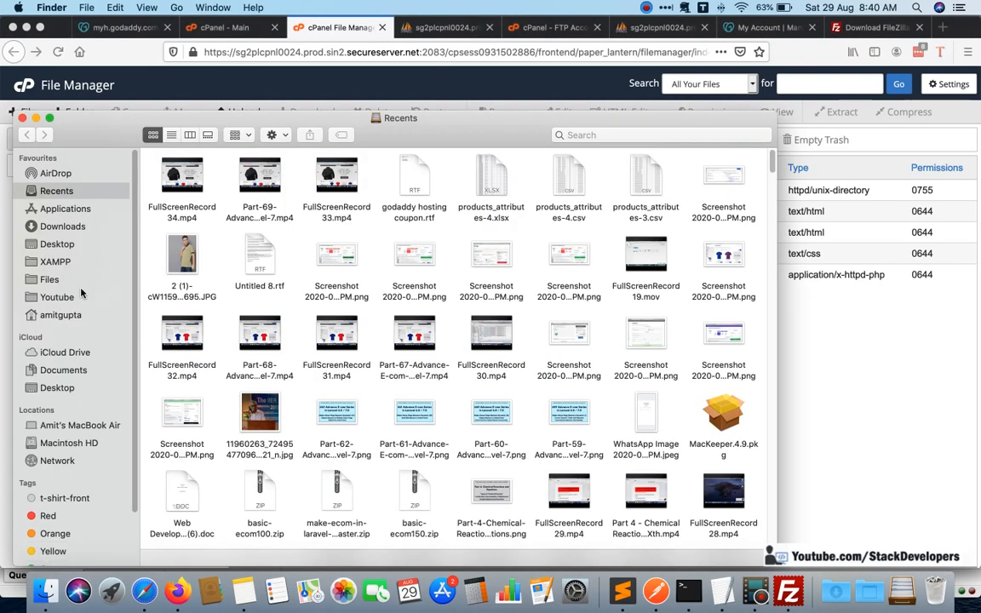
{"action": "left_click", "coordinate": [56, 261]}
{"action": "left_click", "coordinate": [389, 178]}
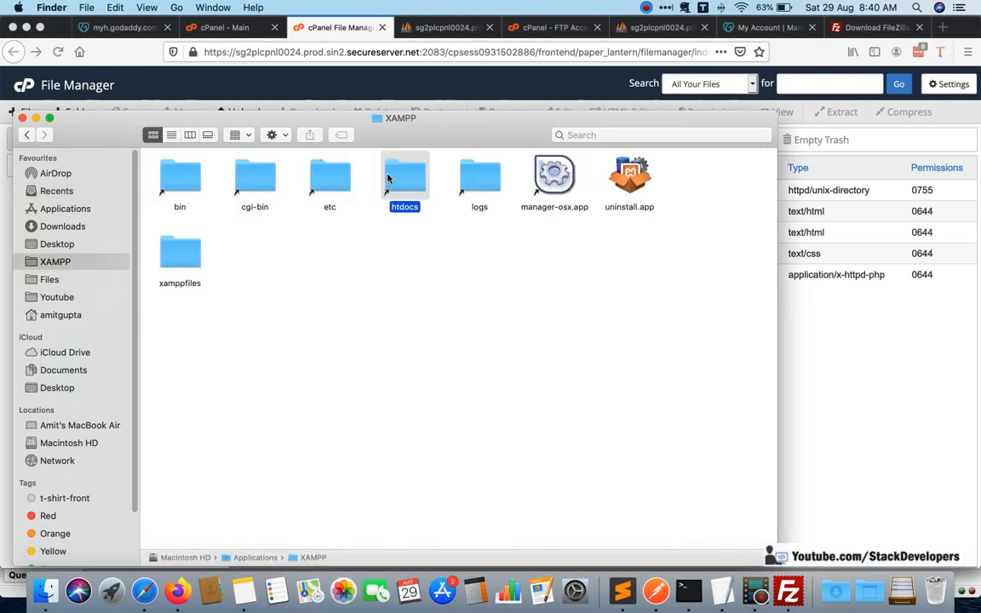
{"action": "double_click", "coordinate": [388, 178]}
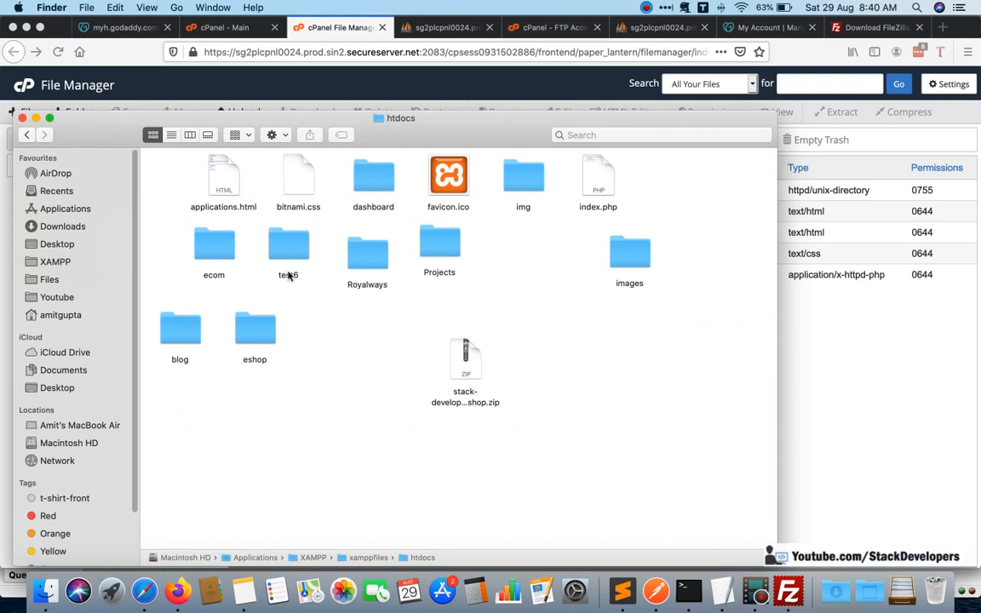
{"action": "left_click", "coordinate": [216, 248]}
{"action": "right_click", "coordinate": [216, 248]}
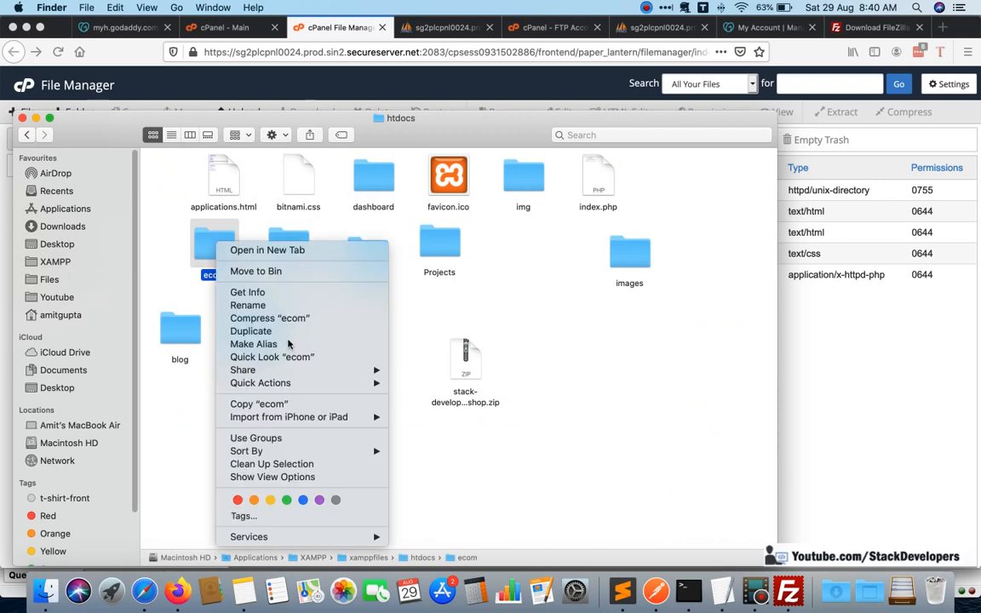
{"action": "left_click", "coordinate": [271, 318]}
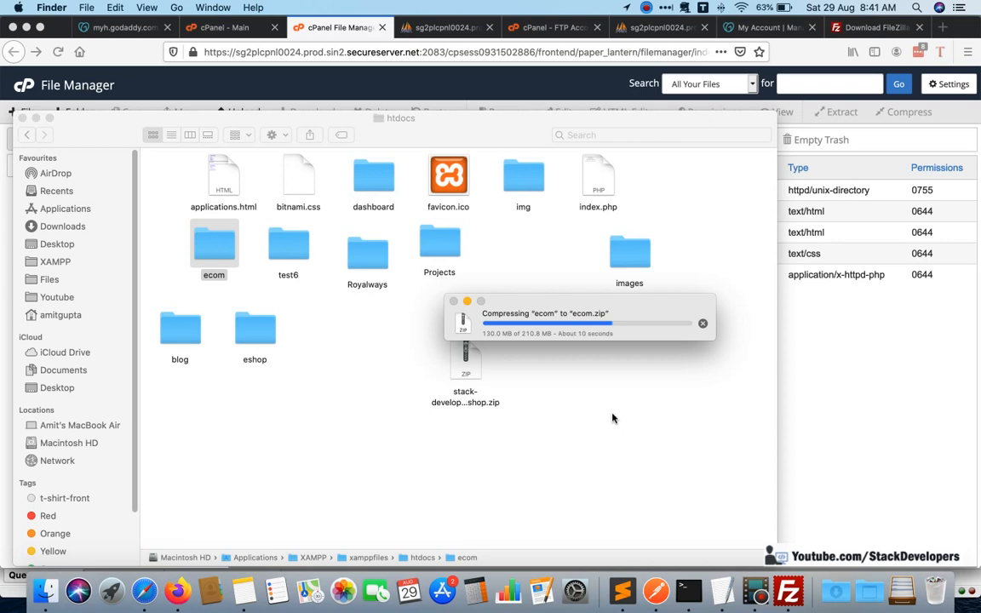
{"action": "key", "text": "super+Tab"}
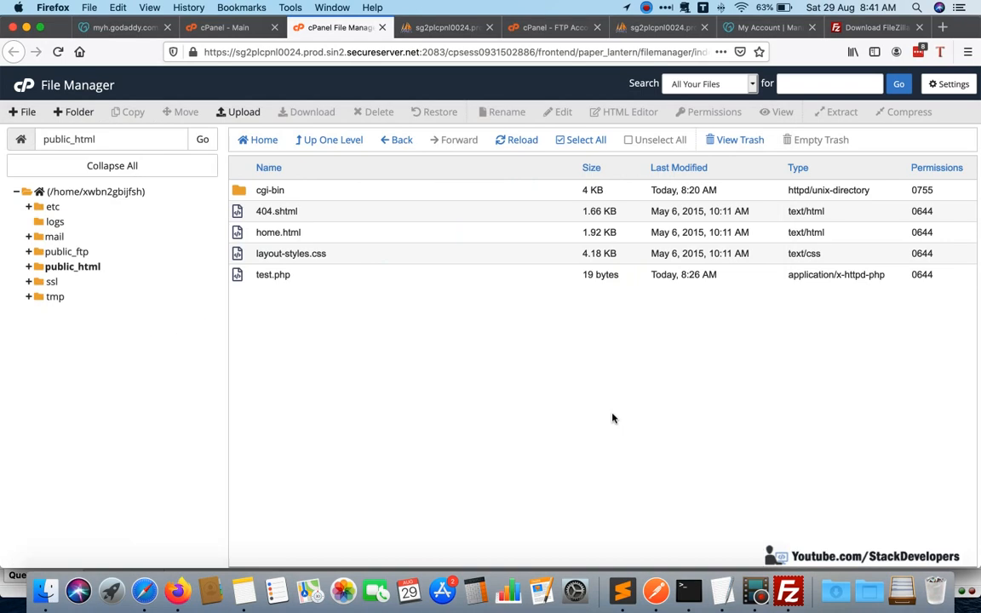
{"action": "key", "text": "super+Tab"}
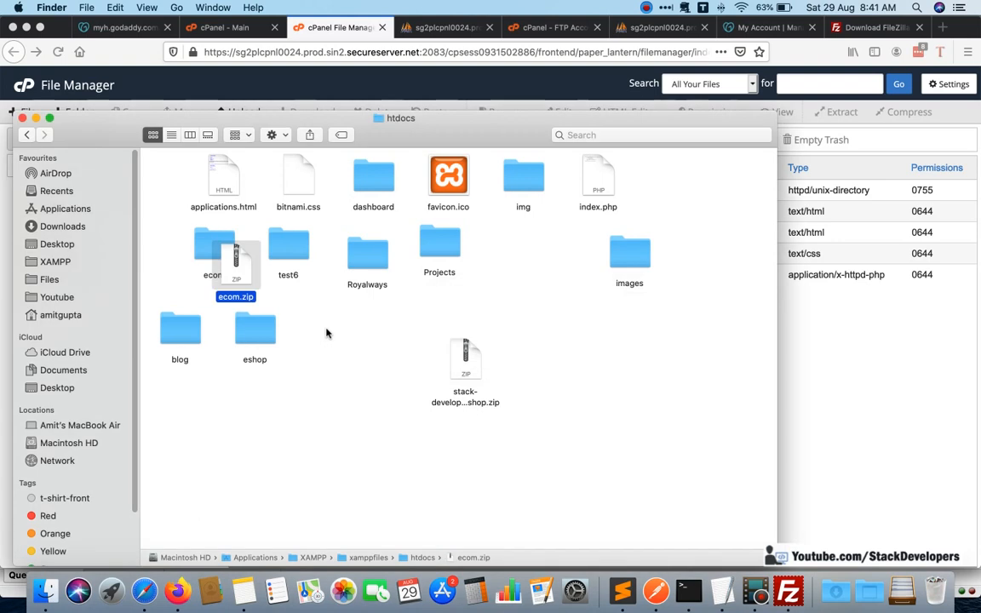
{"action": "left_click_drag", "start_coordinate": [232, 248], "coordinate": [343, 337]}
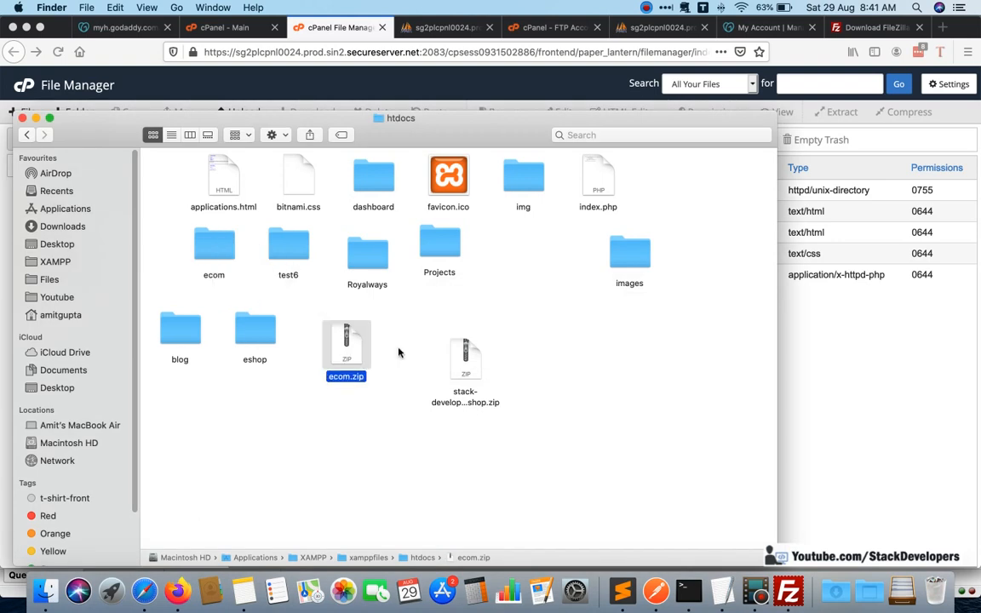
{"action": "left_click", "coordinate": [375, 347]}
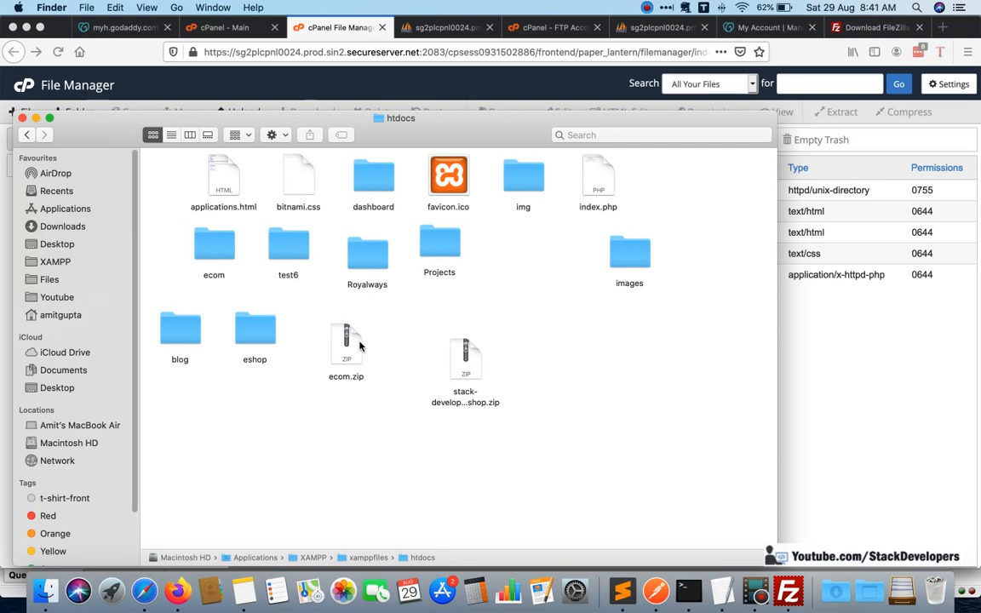
Upload ecom.zip from htdocs to public_html in Firefox's cPanel File Manager and reload the file list.
{"action": "left_click", "coordinate": [358, 343]}
{"action": "key", "text": "super+Tab"}
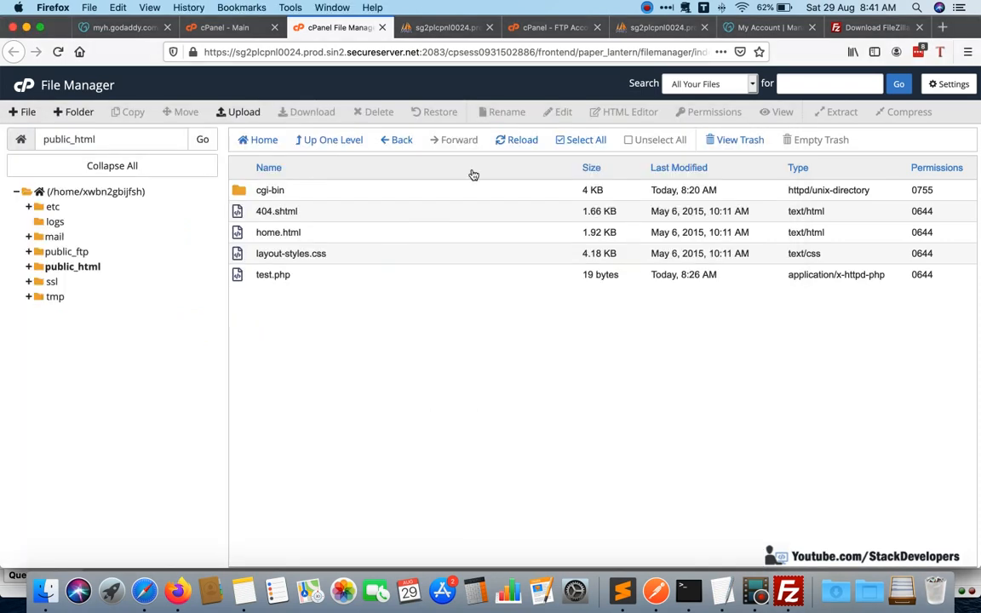
{"action": "left_click", "coordinate": [247, 113]}
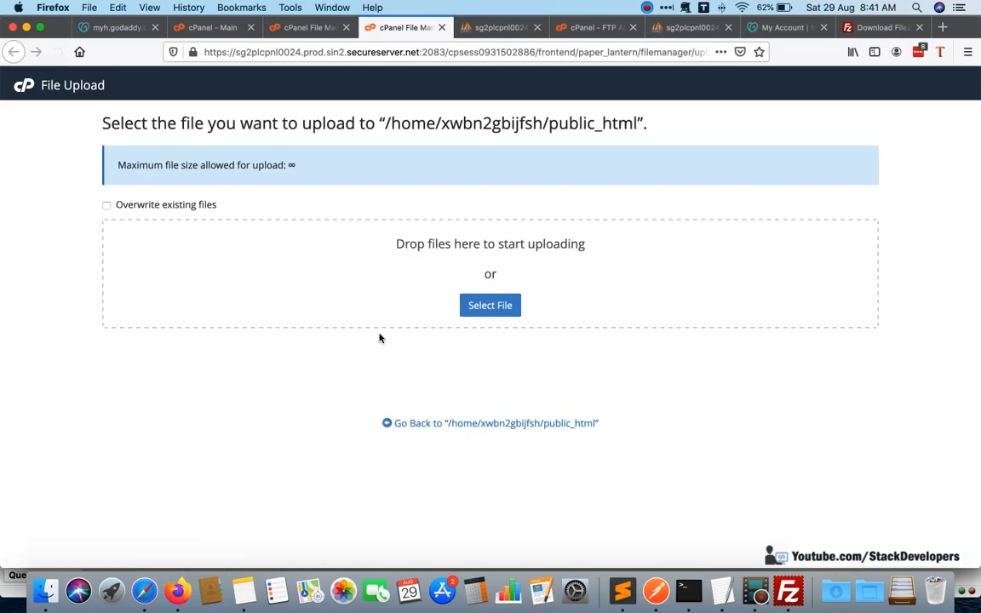
{"action": "key", "text": "super+Tab"}
{"action": "key", "text": "super+Tab"}
{"action": "left_click_drag", "start_coordinate": [345, 349], "coordinate": [637, 311]}
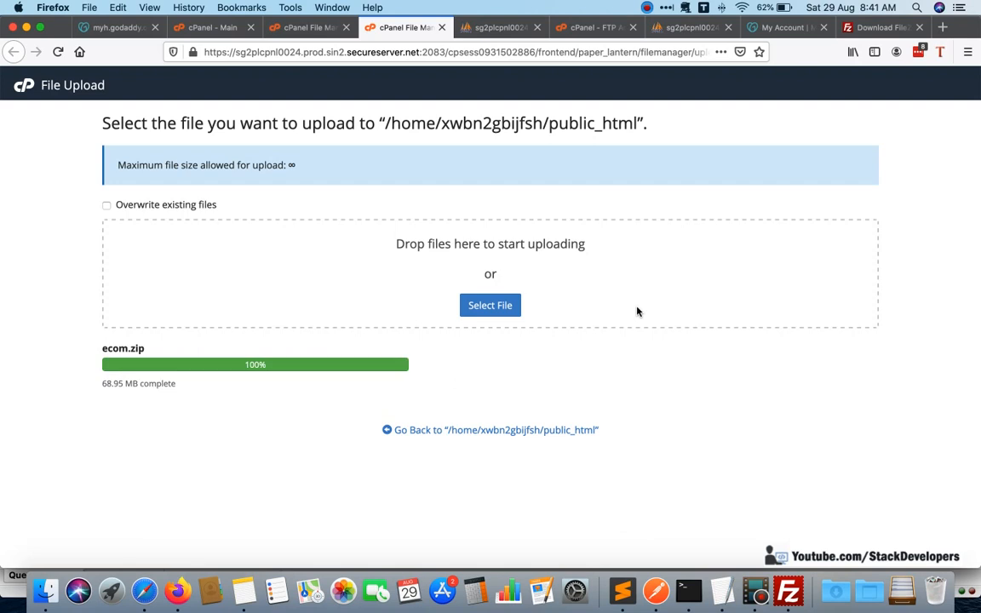
{"action": "left_click", "coordinate": [308, 28]}
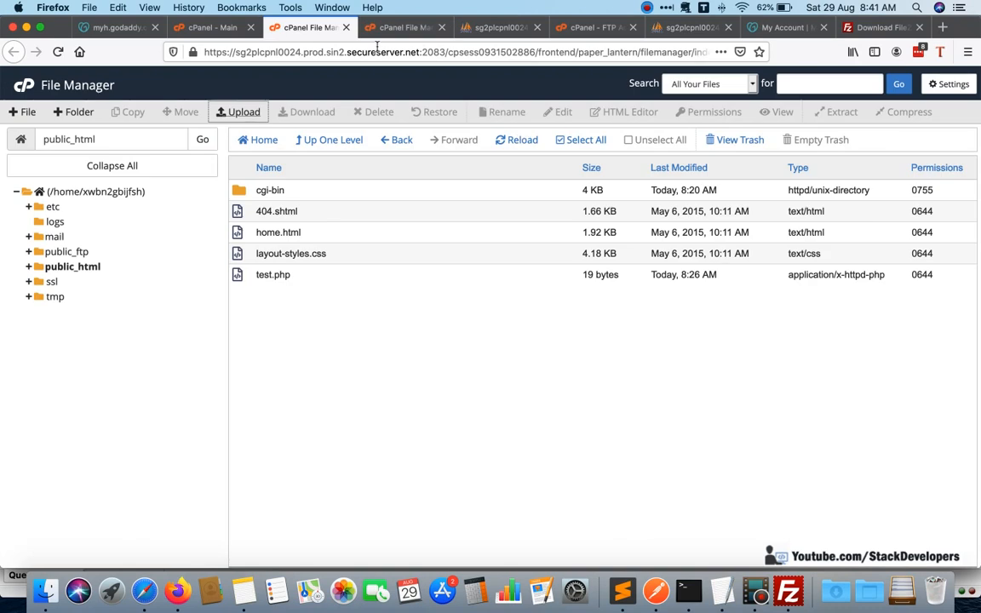
{"action": "left_click", "coordinate": [514, 140]}
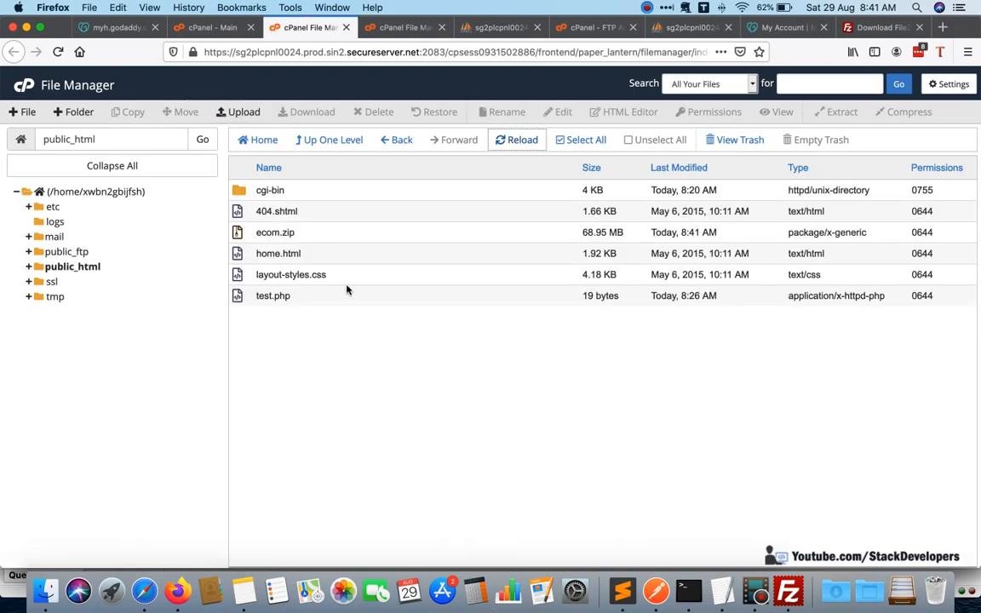
Extract ecom.zip into /public_html, dismiss the extraction results and reload the folder listing.
{"action": "left_click", "coordinate": [280, 231]}
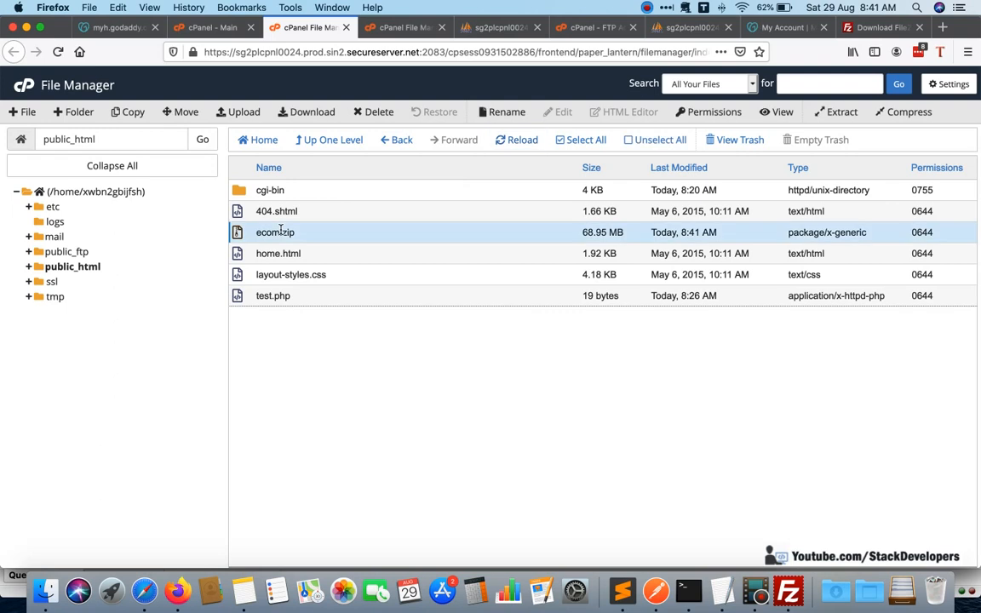
{"action": "right_click", "coordinate": [286, 231]}
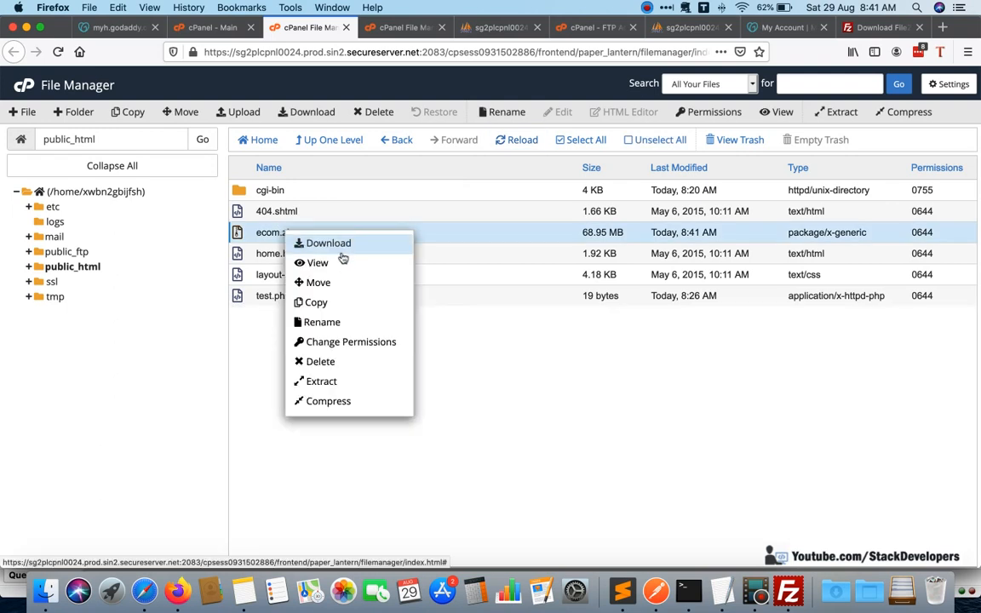
{"action": "left_click", "coordinate": [329, 383]}
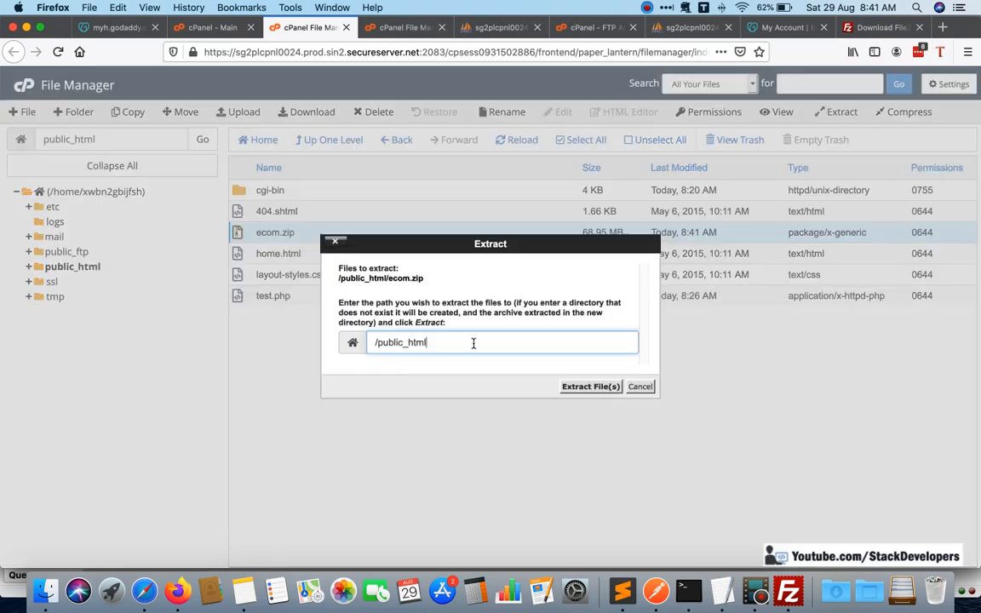
{"action": "left_click", "coordinate": [591, 390]}
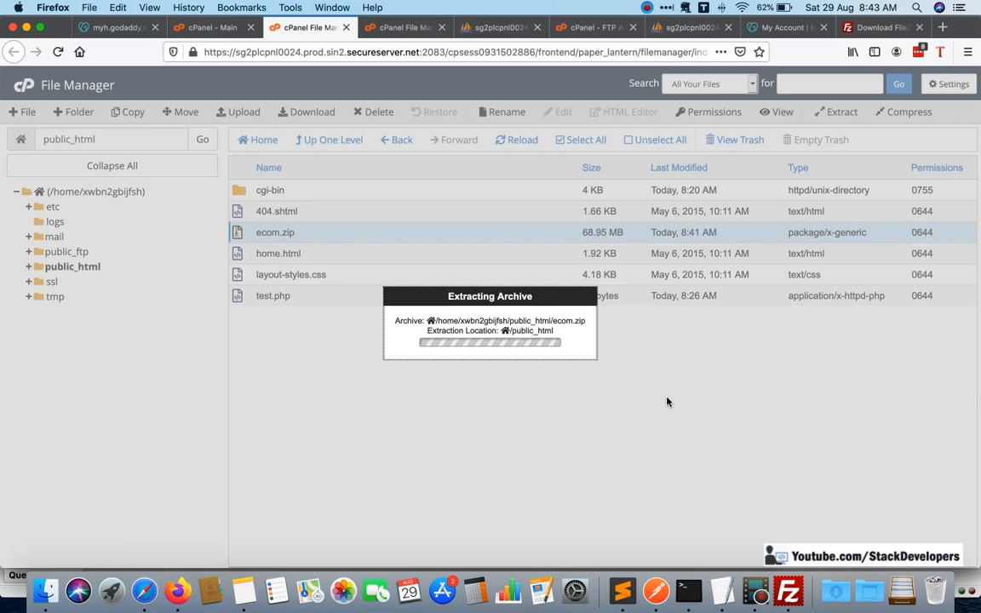
{"action": "left_click", "coordinate": [647, 7]}
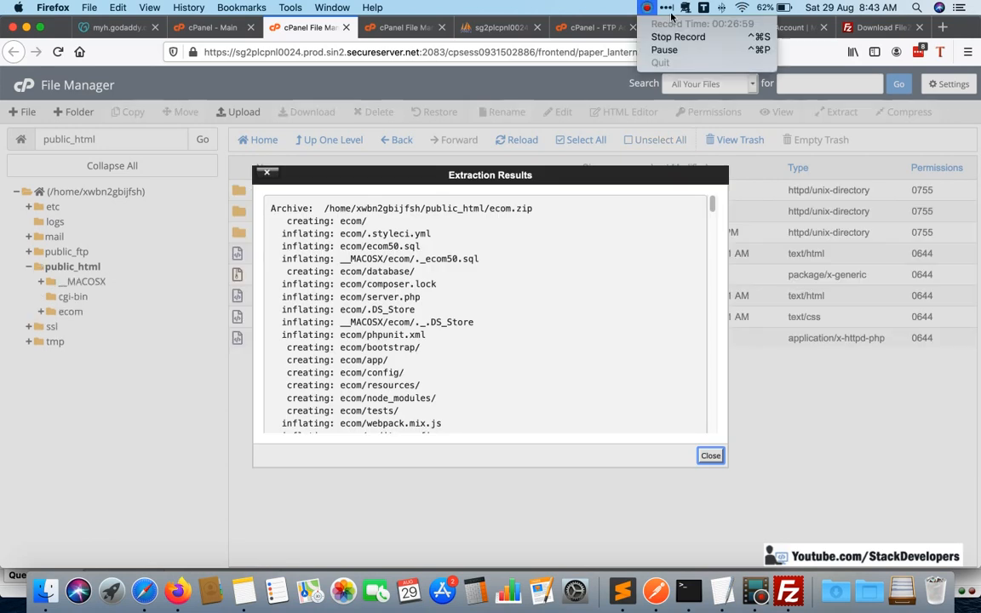
{"action": "left_click", "coordinate": [820, 434]}
{"action": "left_click", "coordinate": [710, 456]}
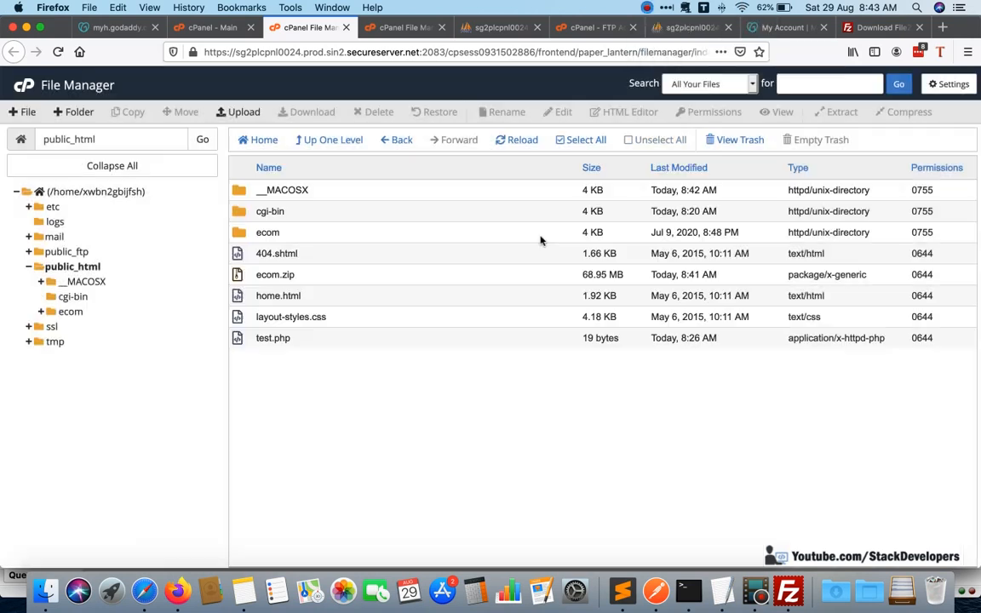
{"action": "left_click", "coordinate": [525, 142]}
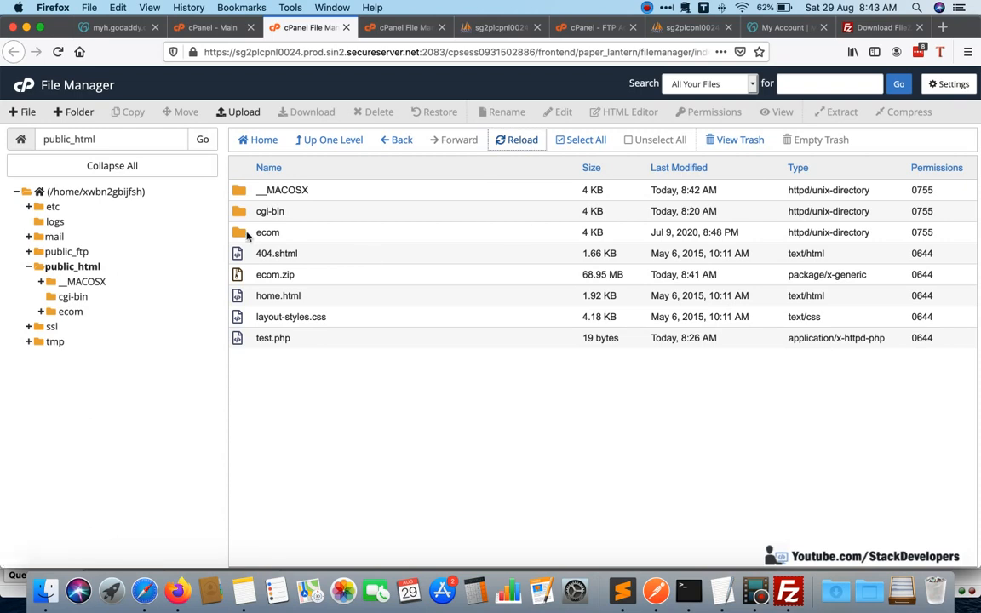
Move all files and folders from the extracted ecom folder into /public_html/ and return to public_html to check them.
{"action": "double_click", "coordinate": [246, 236]}
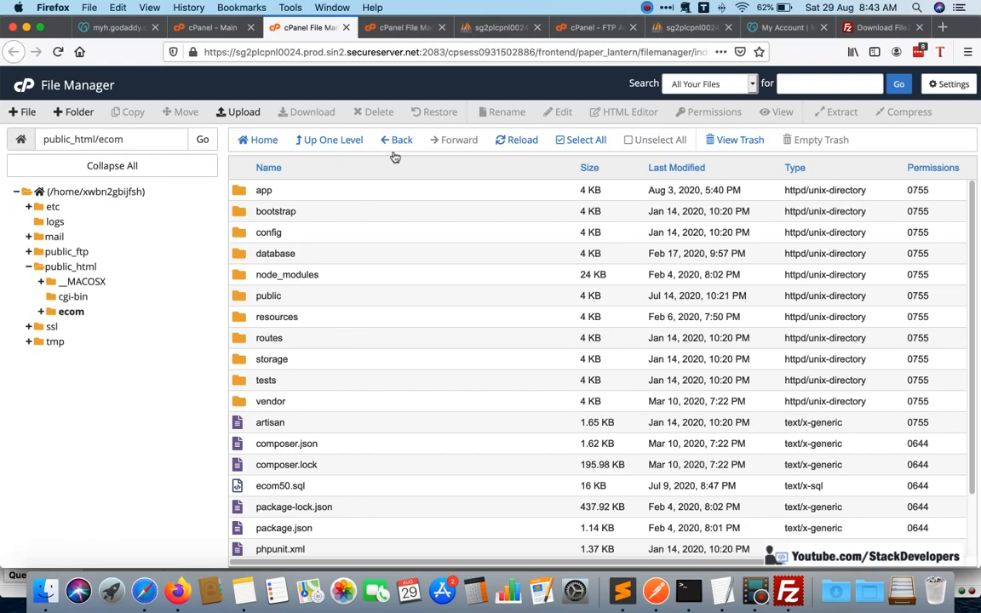
{"action": "left_click", "coordinate": [570, 143]}
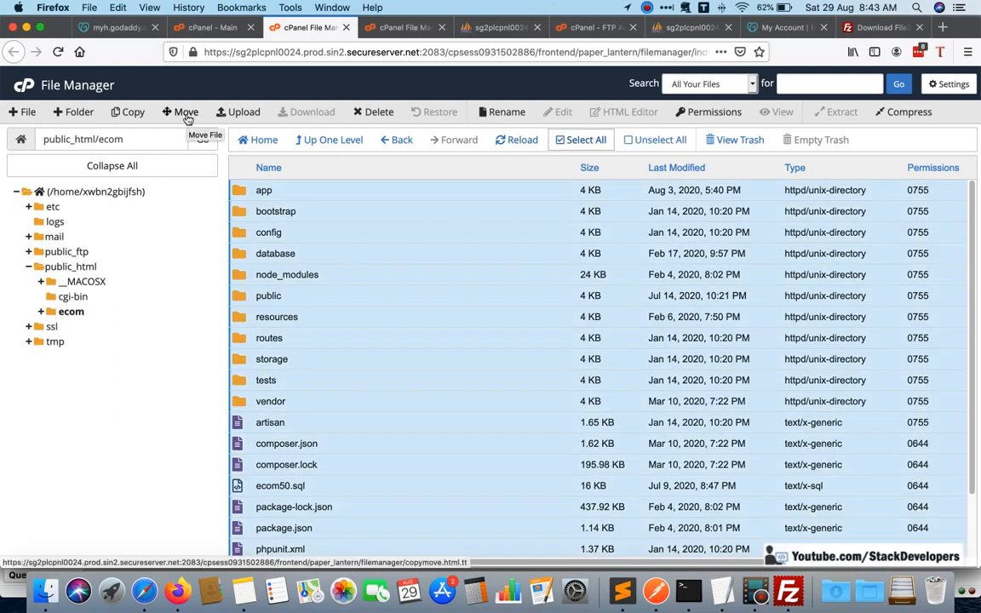
{"action": "left_click", "coordinate": [188, 114]}
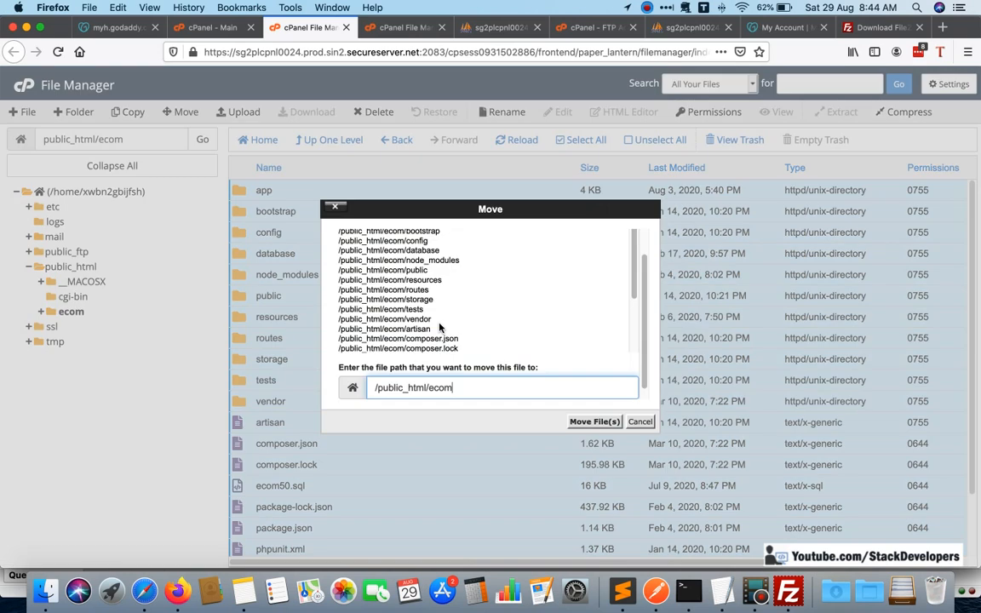
{"action": "double_click", "coordinate": [444, 388]}
{"action": "key", "text": "BackSpace"}
{"action": "left_click", "coordinate": [587, 422]}
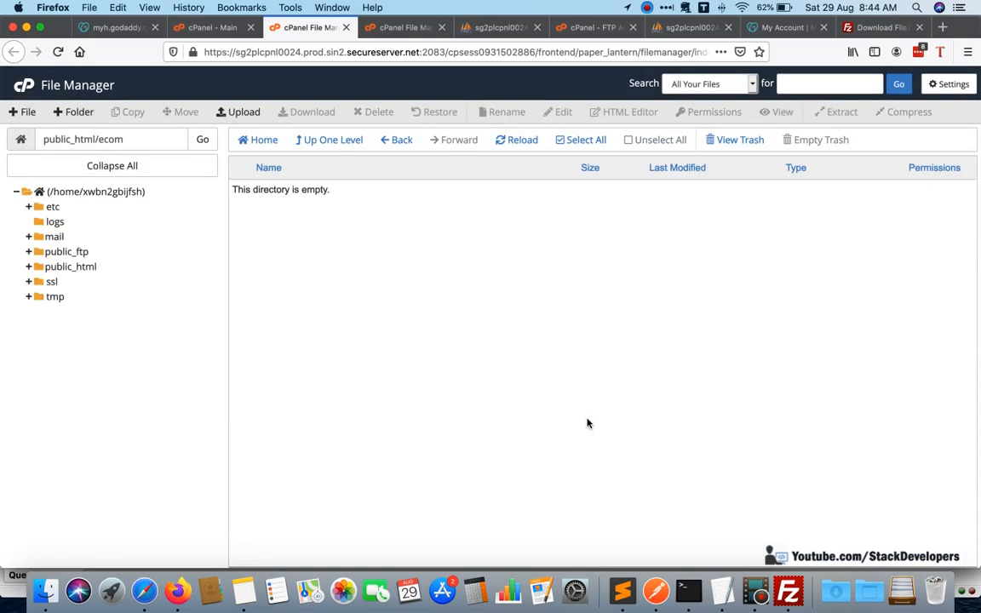
{"action": "left_click", "coordinate": [344, 146]}
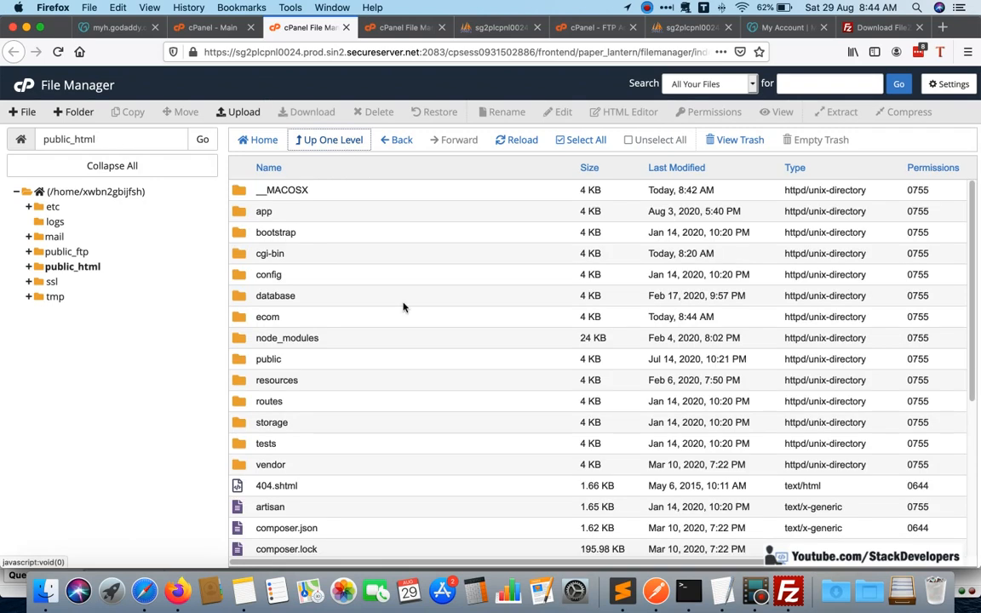
{"action": "scroll", "coordinate": [403, 306], "scroll_direction": "down", "scroll_amount": 6}
{"action": "scroll", "coordinate": [402, 306], "scroll_direction": "up", "scroll_amount": 6}
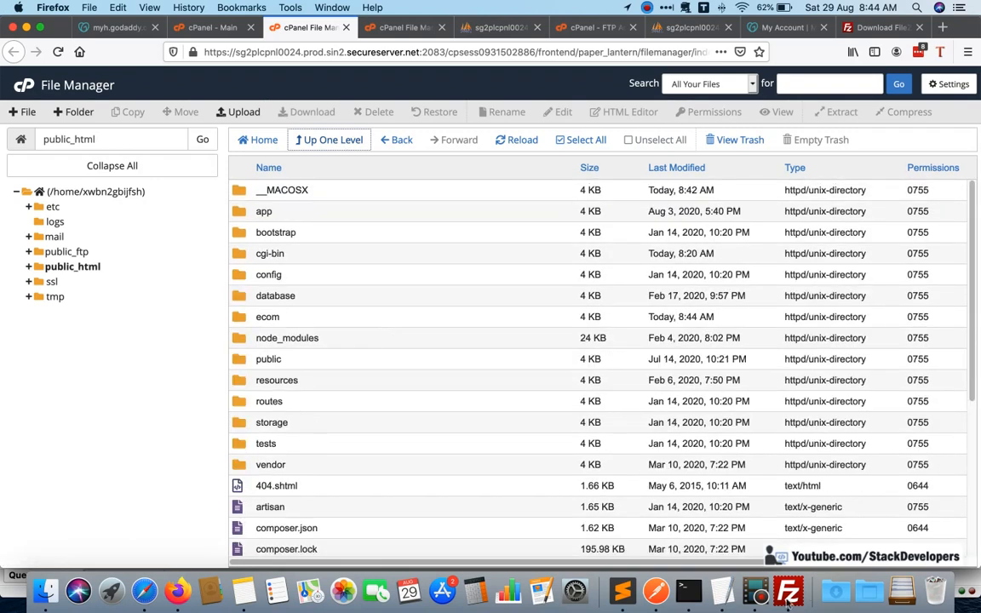
Switch to FileZilla, refresh the file lists to review the remote public_html contents, and sort the local htdocs files by filename.
{"action": "left_click", "coordinate": [789, 592]}
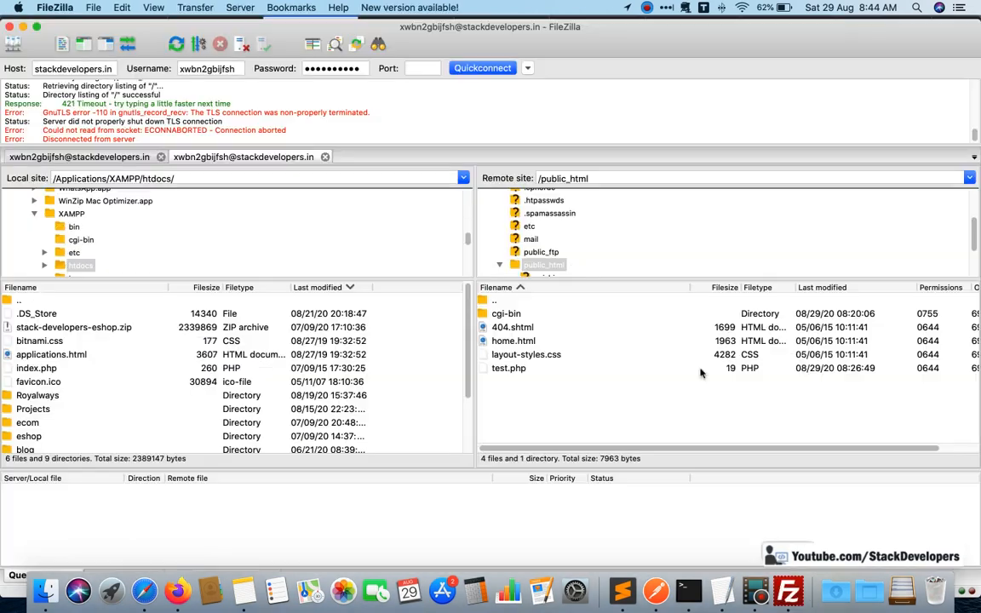
{"action": "left_click", "coordinate": [177, 44]}
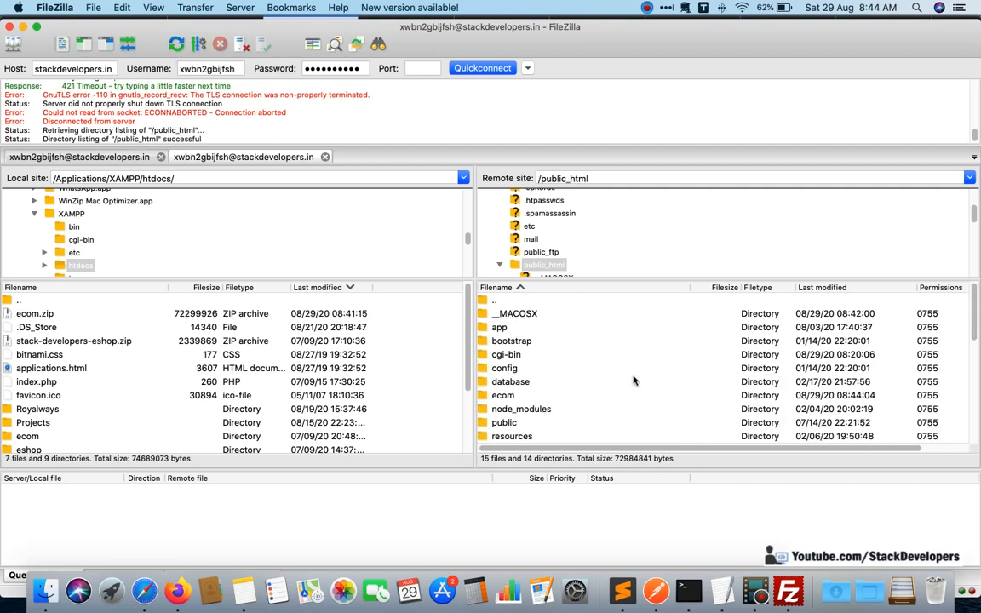
{"action": "scroll", "coordinate": [632, 373], "scroll_direction": "down", "scroll_amount": 10}
{"action": "scroll", "coordinate": [633, 373], "scroll_direction": "up", "scroll_amount": 10}
{"action": "scroll", "coordinate": [632, 373], "scroll_direction": "down", "scroll_amount": 10}
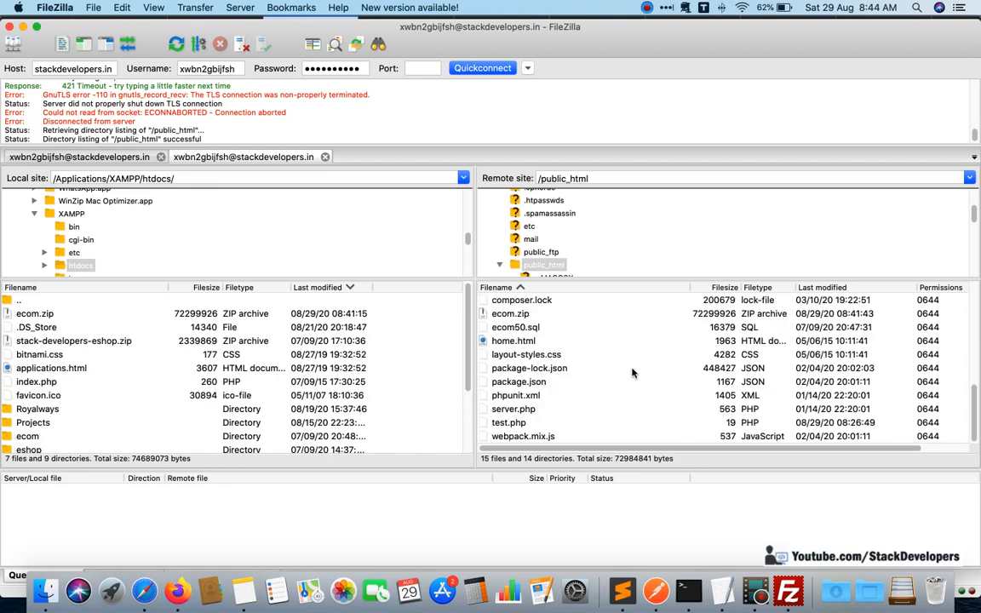
{"action": "left_click", "coordinate": [39, 291]}
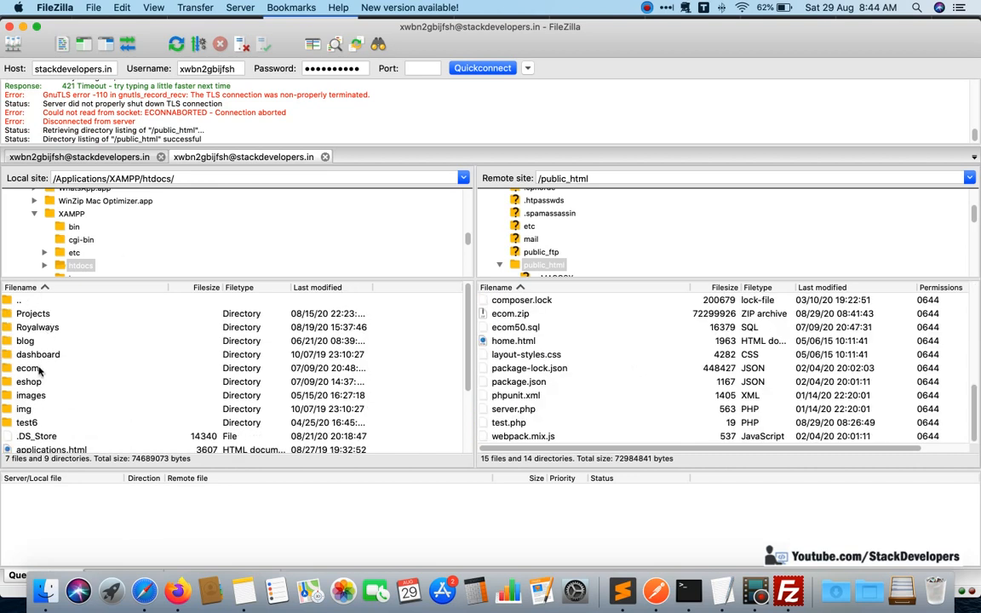
Open the local ecom folder and upload all its loose files, from .DS_Store through webpack.mix.js, to /public_html.
{"action": "double_click", "coordinate": [38, 367]}
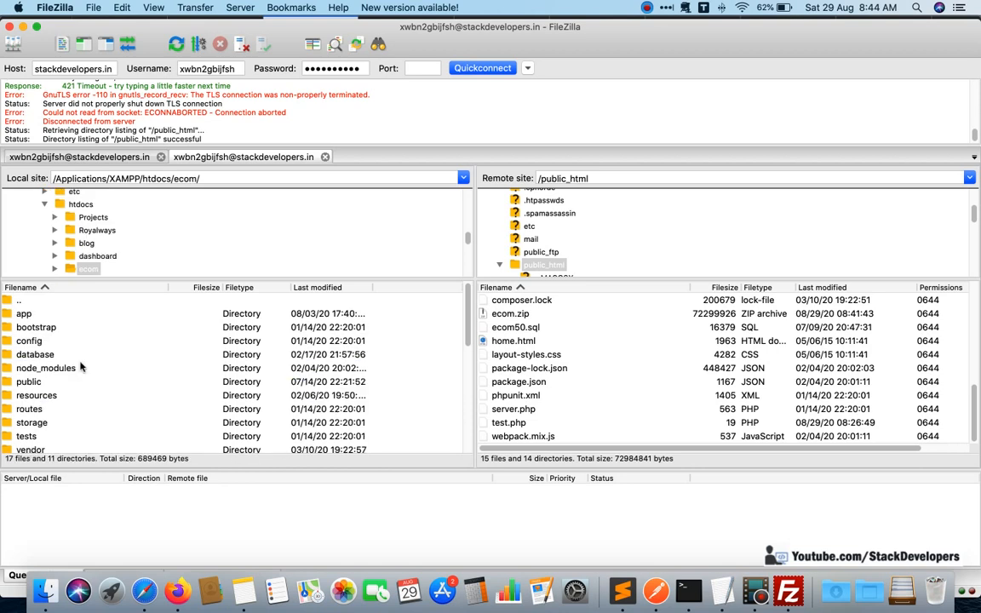
{"action": "scroll", "coordinate": [77, 367], "scroll_direction": "down", "scroll_amount": 5}
{"action": "scroll", "coordinate": [81, 367], "scroll_direction": "up", "scroll_amount": 5}
{"action": "scroll", "coordinate": [70, 363], "scroll_direction": "down", "scroll_amount": 5}
{"action": "scroll", "coordinate": [68, 358], "scroll_direction": "up", "scroll_amount": 3}
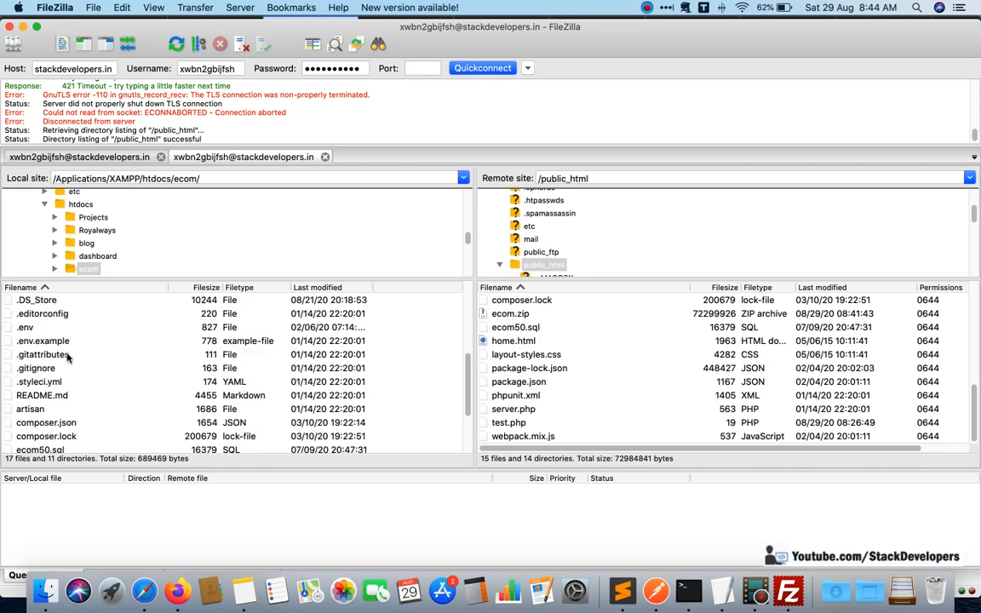
{"action": "scroll", "coordinate": [55, 323], "scroll_direction": "up", "scroll_amount": 1}
{"action": "left_click", "coordinate": [53, 314]}
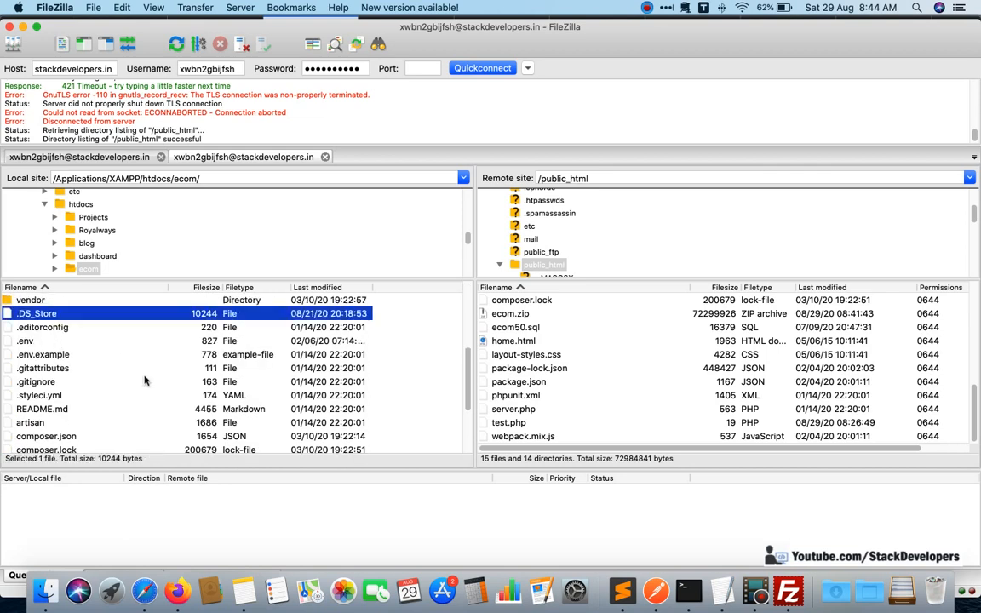
{"action": "scroll", "coordinate": [145, 381], "scroll_direction": "down", "scroll_amount": 2}
{"action": "left_click", "coordinate": [68, 436], "text": "shift"}
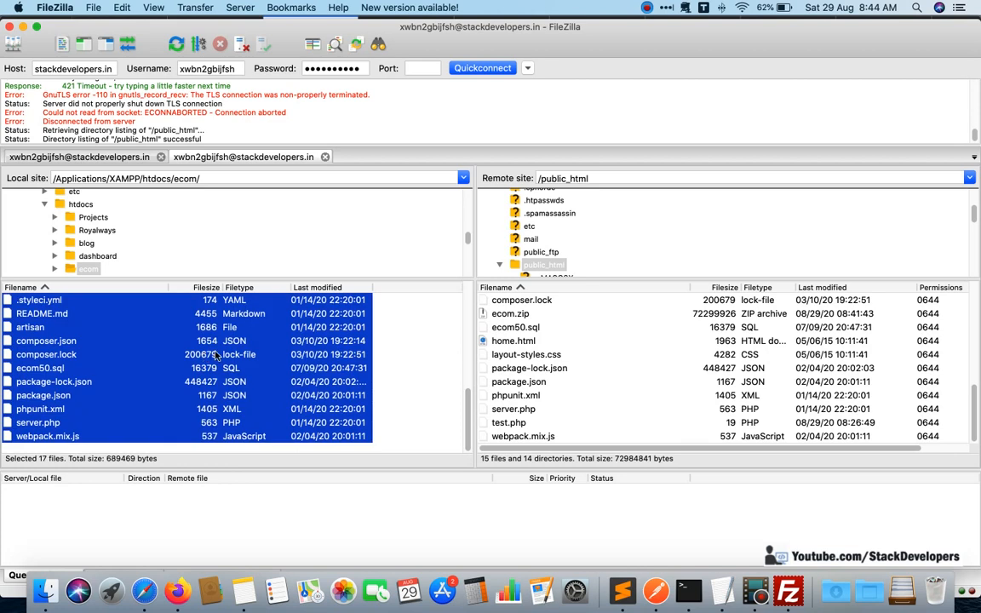
{"action": "right_click", "coordinate": [197, 347]}
{"action": "left_click", "coordinate": [235, 359]}
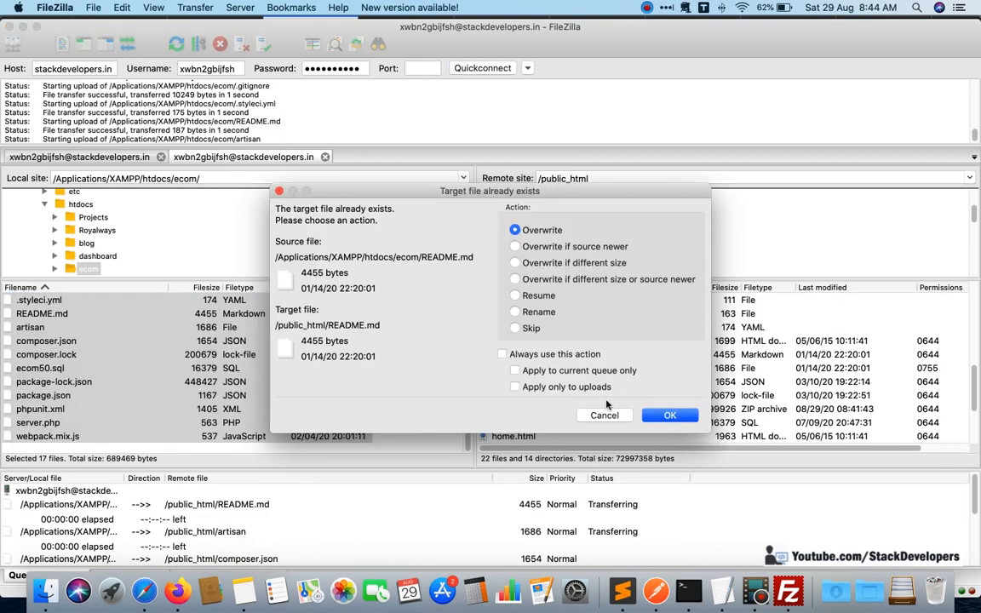
Decline overwriting every file that already exists in /public_html, such as README.md and composer.json, and check the remote file list.
{"action": "left_click", "coordinate": [605, 415]}
{"action": "left_click", "coordinate": [605, 416]}
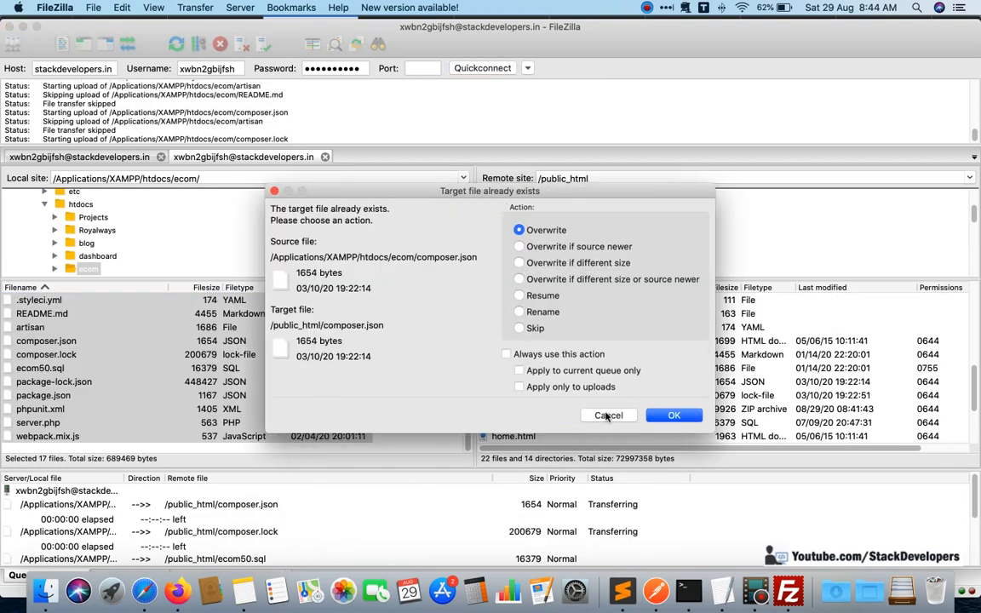
{"action": "left_click", "coordinate": [606, 416]}
{"action": "left_click", "coordinate": [607, 416]}
{"action": "left_click", "coordinate": [607, 415]}
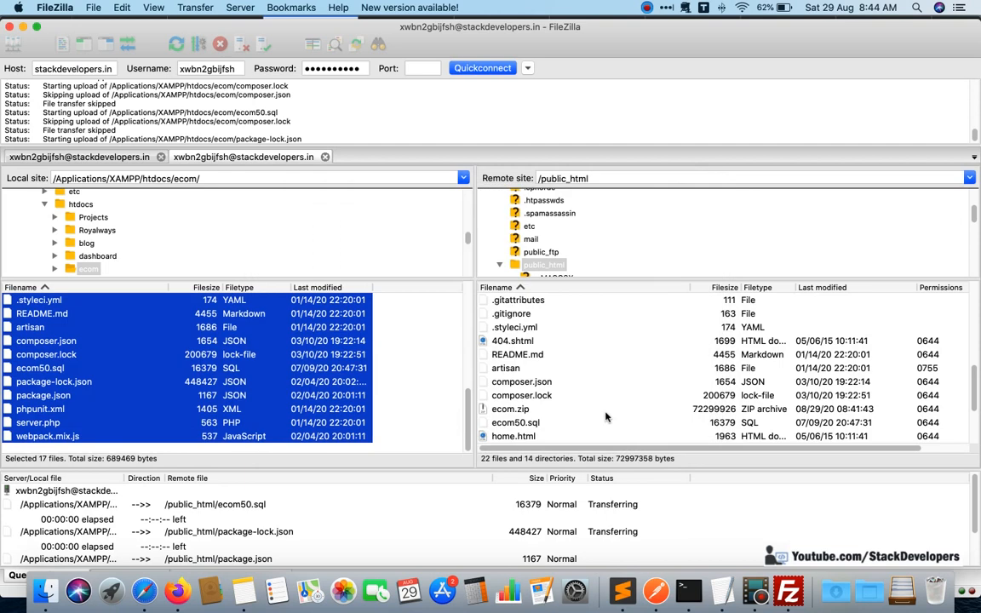
{"action": "left_click", "coordinate": [607, 415]}
{"action": "left_click", "coordinate": [607, 416]}
{"action": "left_click", "coordinate": [606, 415]}
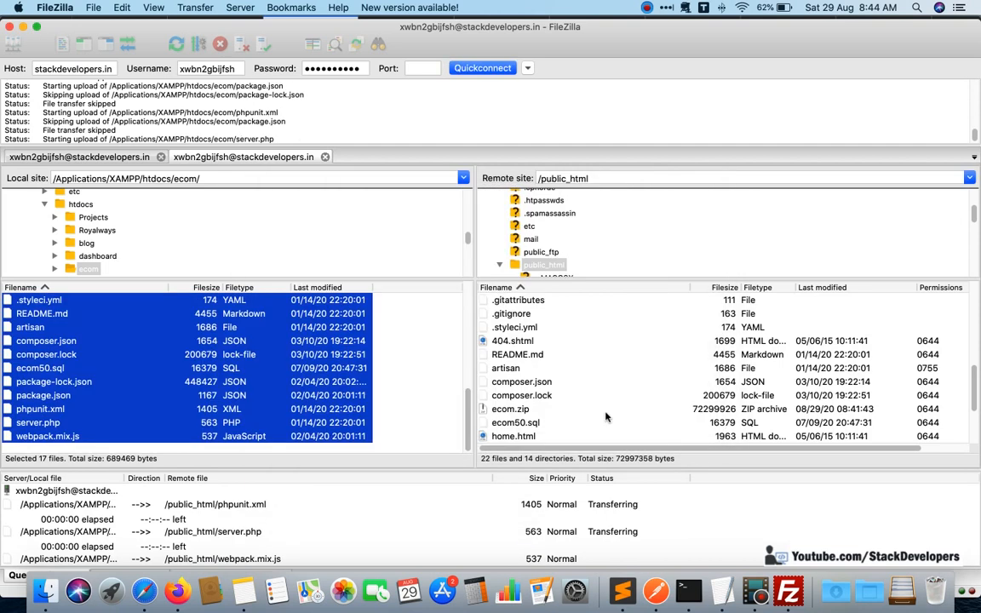
{"action": "left_click", "coordinate": [607, 415]}
{"action": "left_click", "coordinate": [607, 415]}
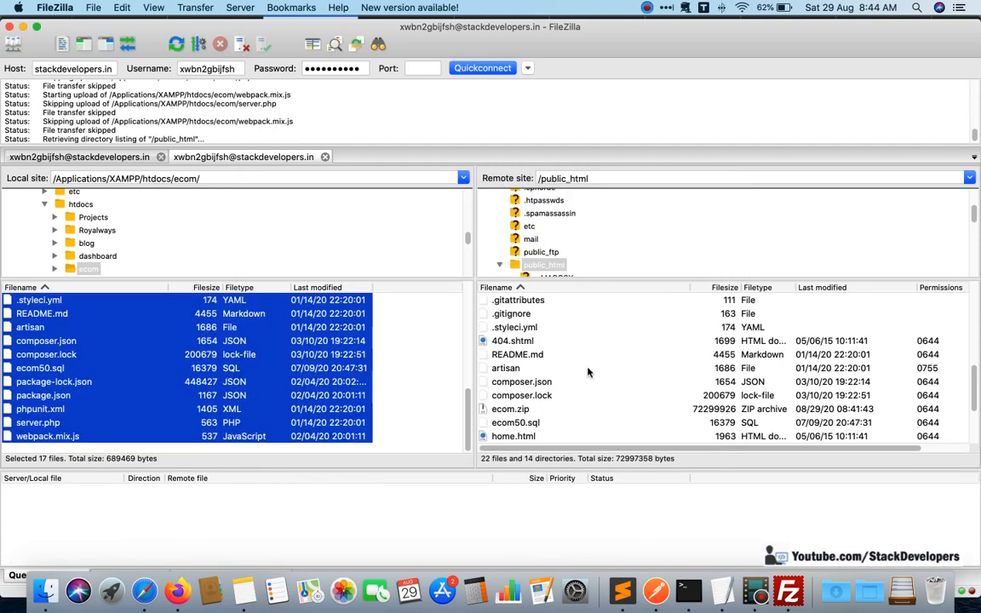
{"action": "scroll", "coordinate": [587, 373], "scroll_direction": "down", "scroll_amount": 4}
{"action": "scroll", "coordinate": [586, 373], "scroll_direction": "down", "scroll_amount": 5}
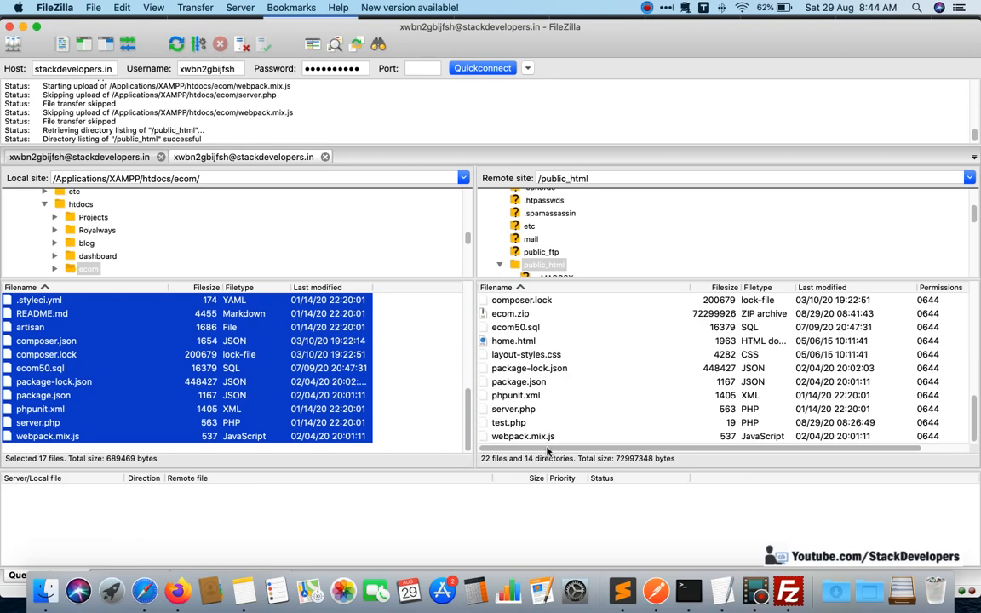
{"action": "scroll", "coordinate": [635, 391], "scroll_direction": "up", "scroll_amount": 1}
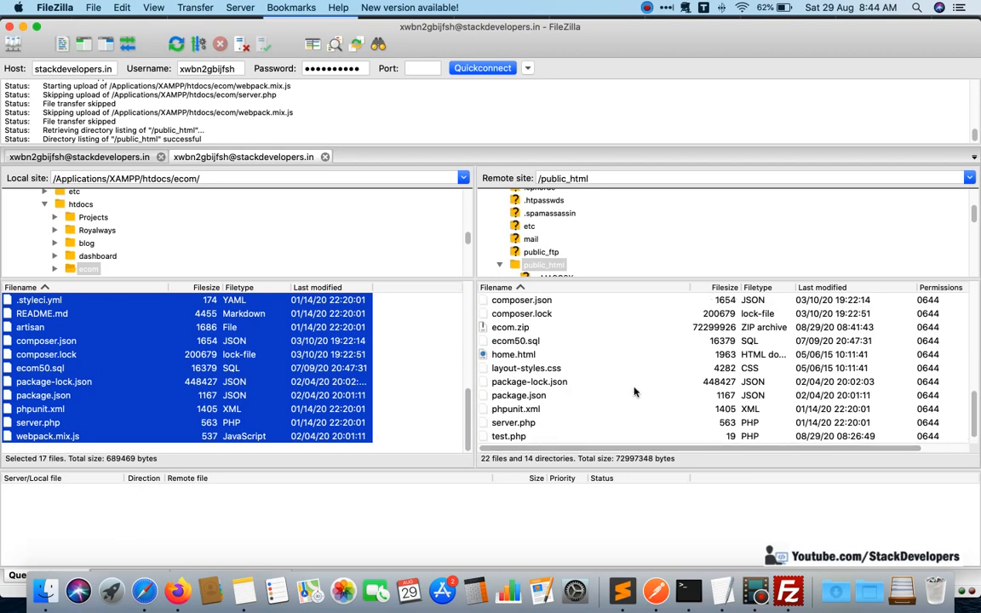
Switch to Firefox, open stackdevelopers.in in a new tab and load it again to check the live site.
{"action": "left_click", "coordinate": [178, 591]}
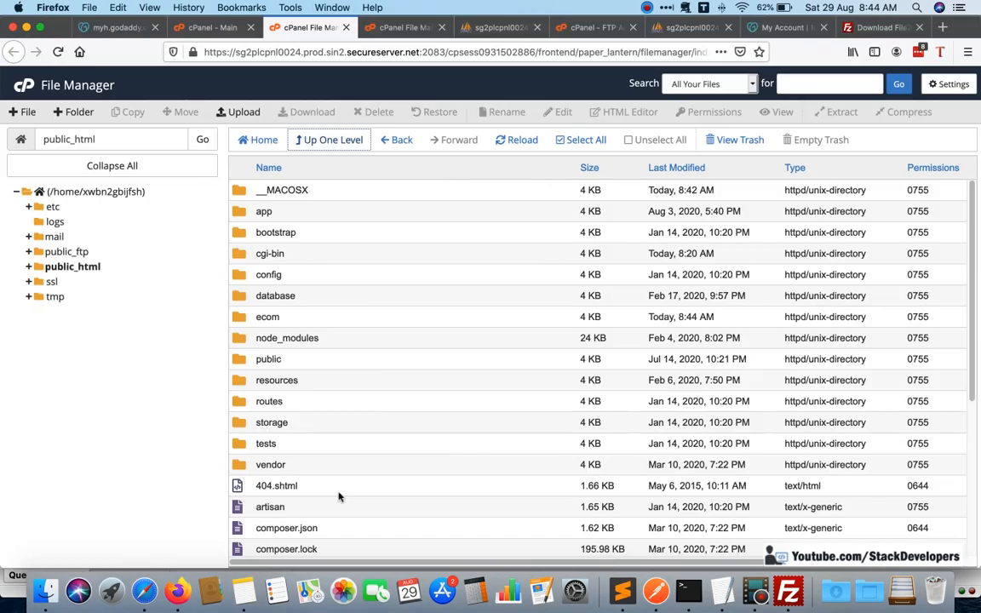
{"action": "left_click", "coordinate": [772, 29]}
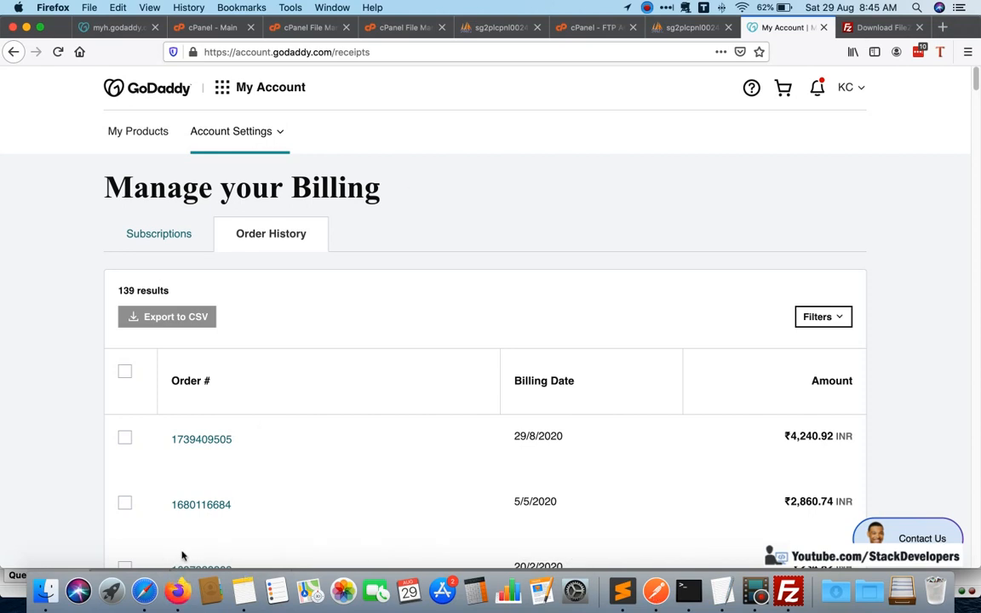
{"action": "left_click", "coordinate": [942, 27]}
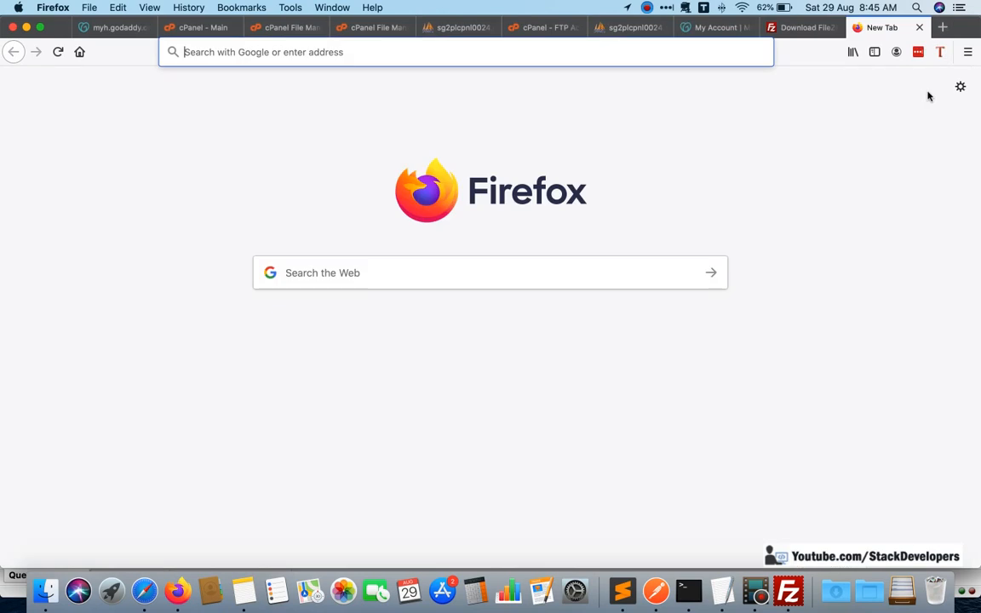
{"action": "type", "text": "stA"}
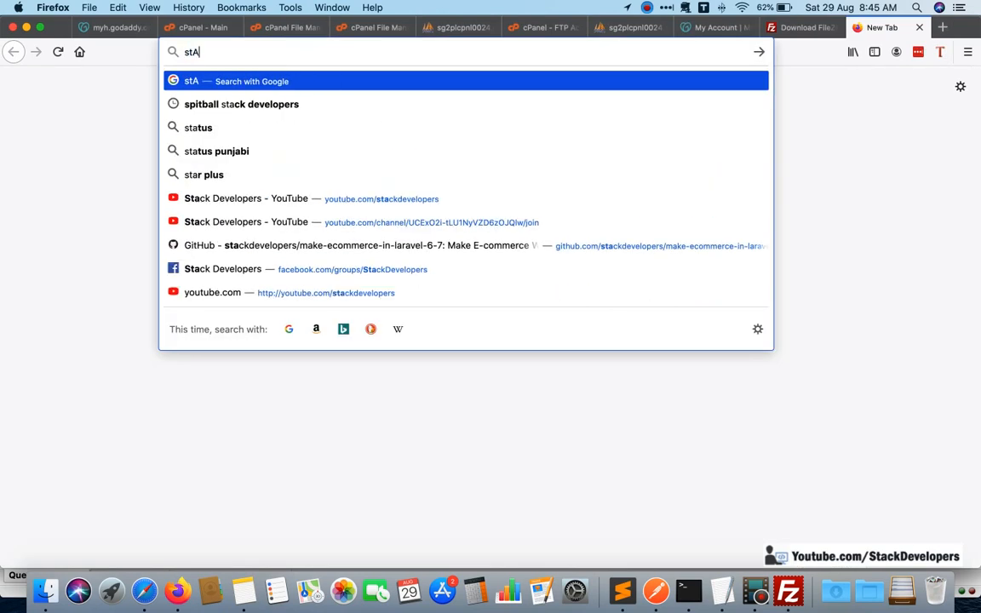
{"action": "key", "text": "BackSpace"}
{"action": "type", "text": "ac"}
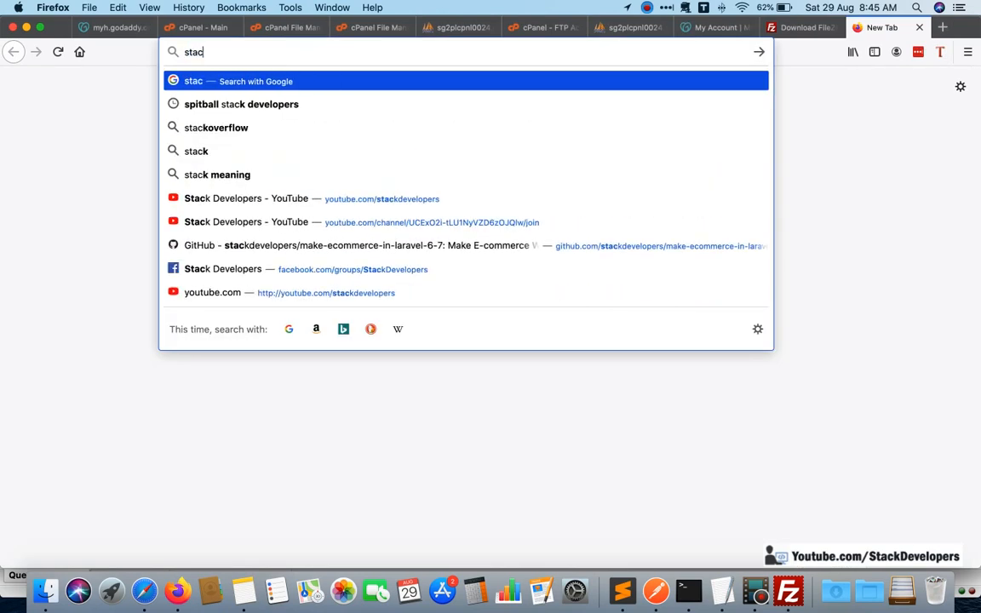
{"action": "type", "text": "kdev"}
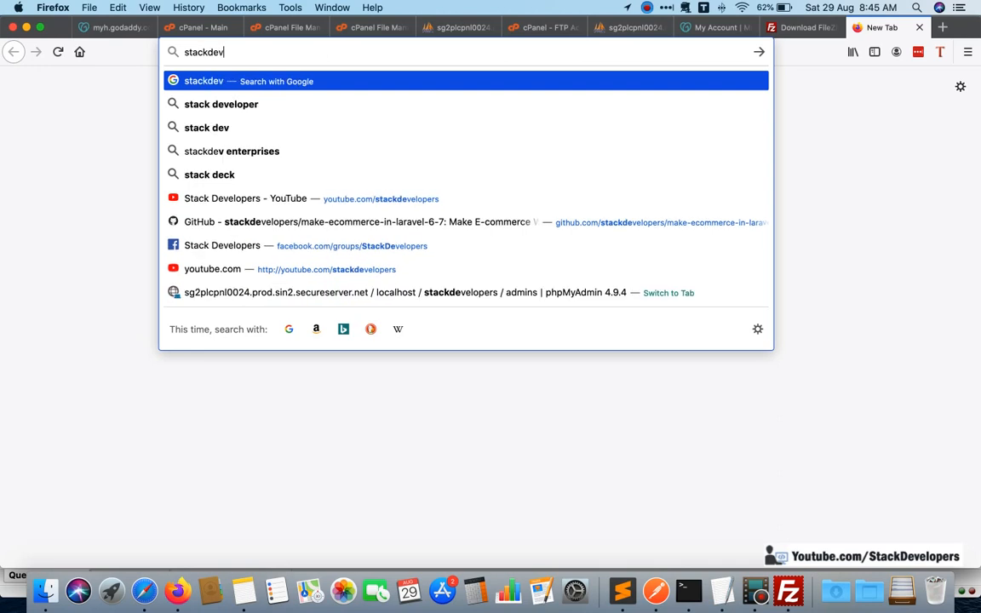
{"action": "type", "text": "elopers.in"}
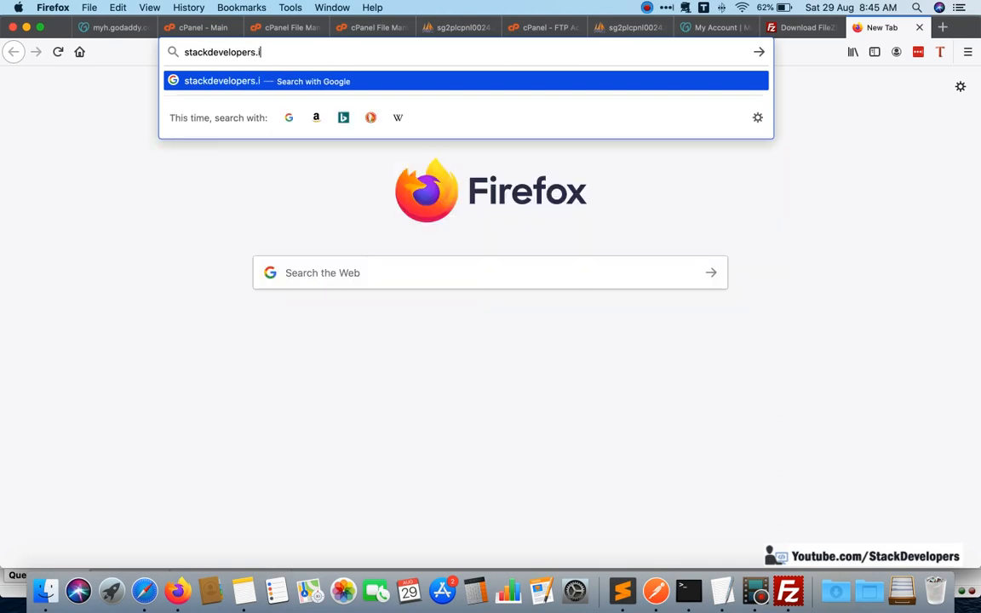
{"action": "key", "text": "Return"}
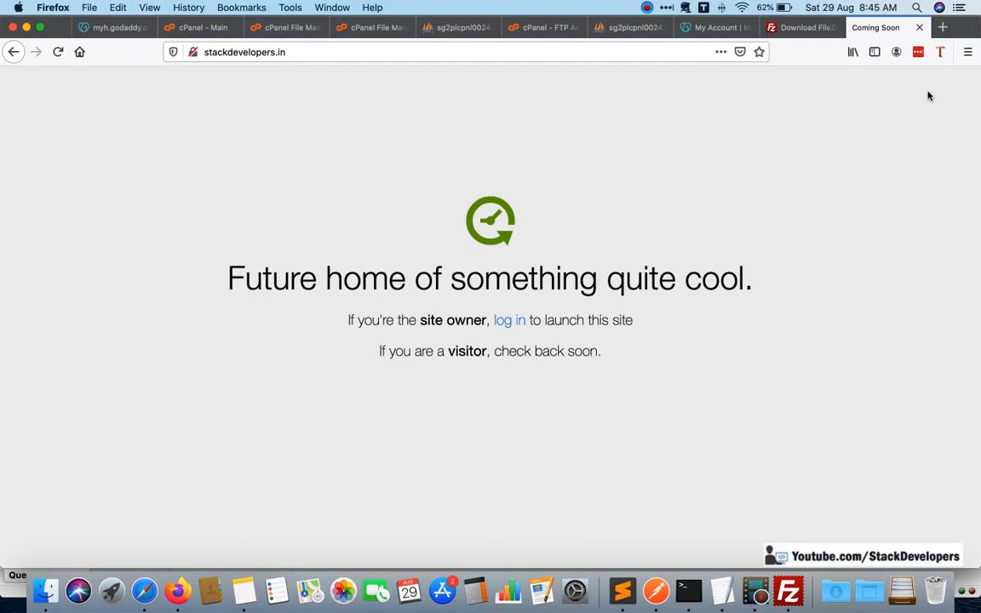
{"action": "left_click", "coordinate": [519, 51]}
{"action": "left_click", "coordinate": [522, 52]}
{"action": "key", "text": "Return"}
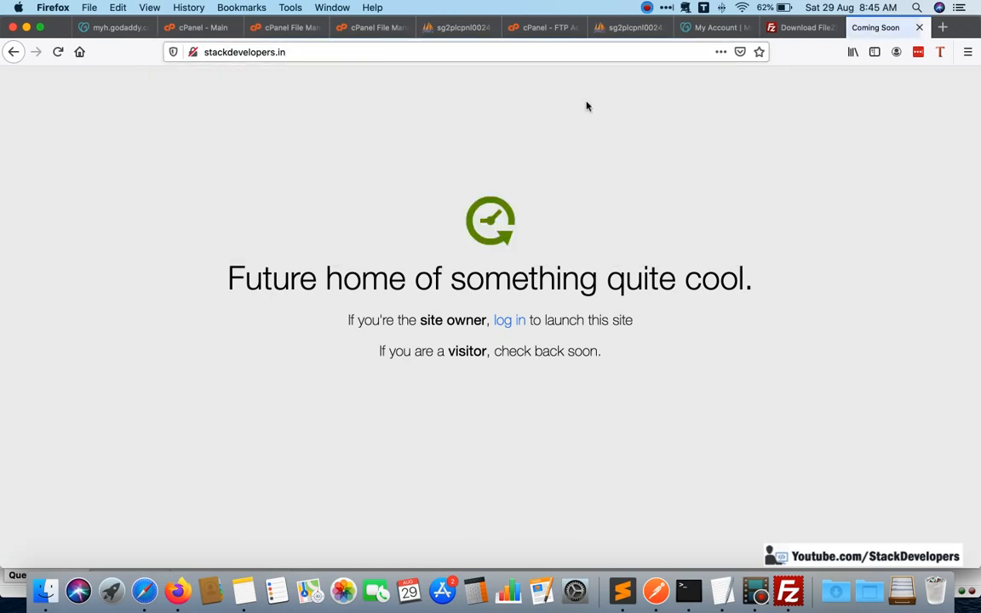
Switch to FileZilla and examine the remote public_html files, including home.html, for the source of the page shown at stackdevelopers.in.
{"action": "key", "text": "super+Tab"}
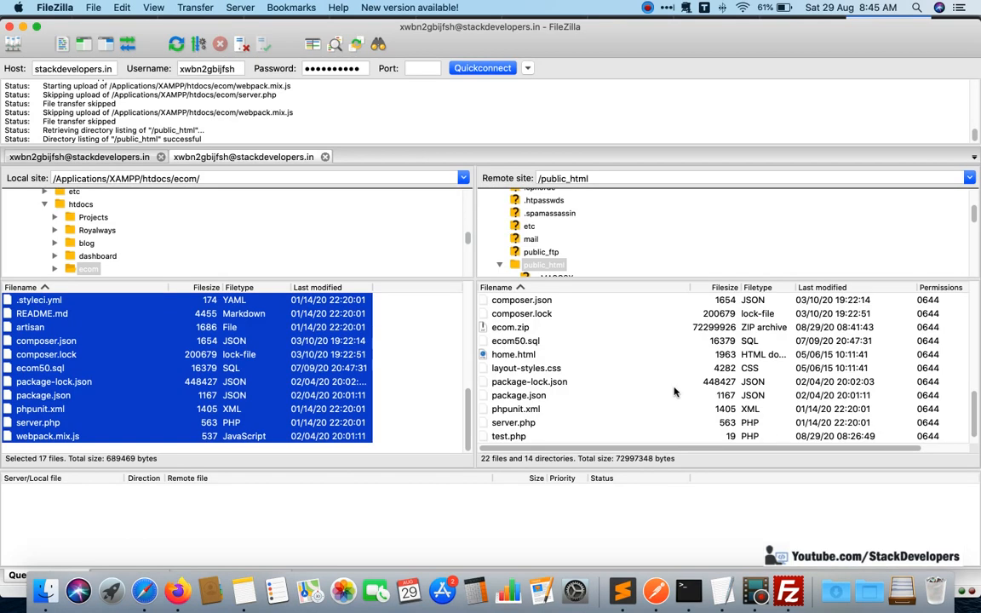
{"action": "left_click", "coordinate": [647, 382]}
{"action": "scroll", "coordinate": [678, 389], "scroll_direction": "up", "scroll_amount": 5}
{"action": "scroll", "coordinate": [679, 389], "scroll_direction": "down", "scroll_amount": 5}
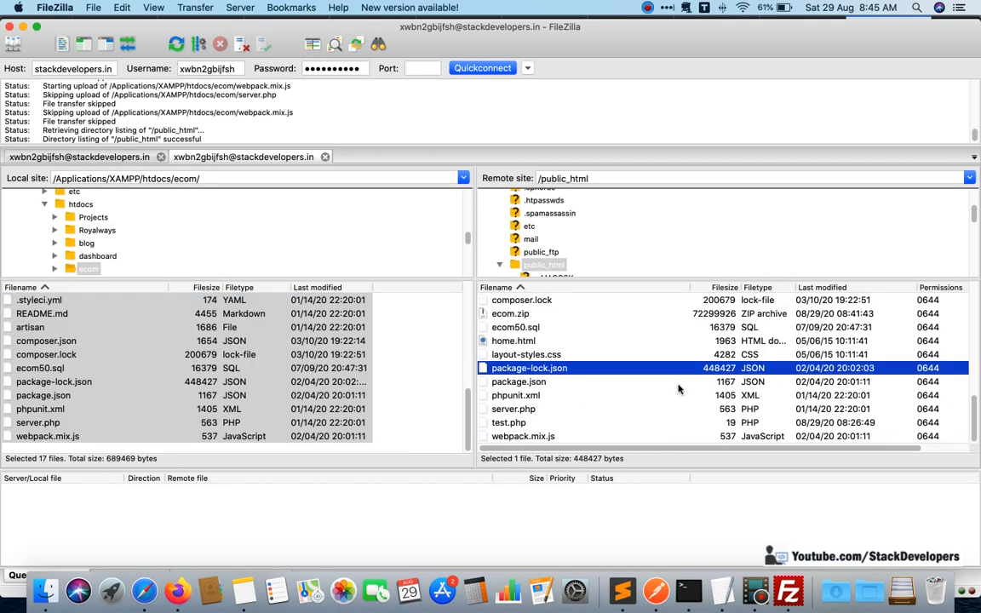
{"action": "scroll", "coordinate": [678, 389], "scroll_direction": "up", "scroll_amount": 10}
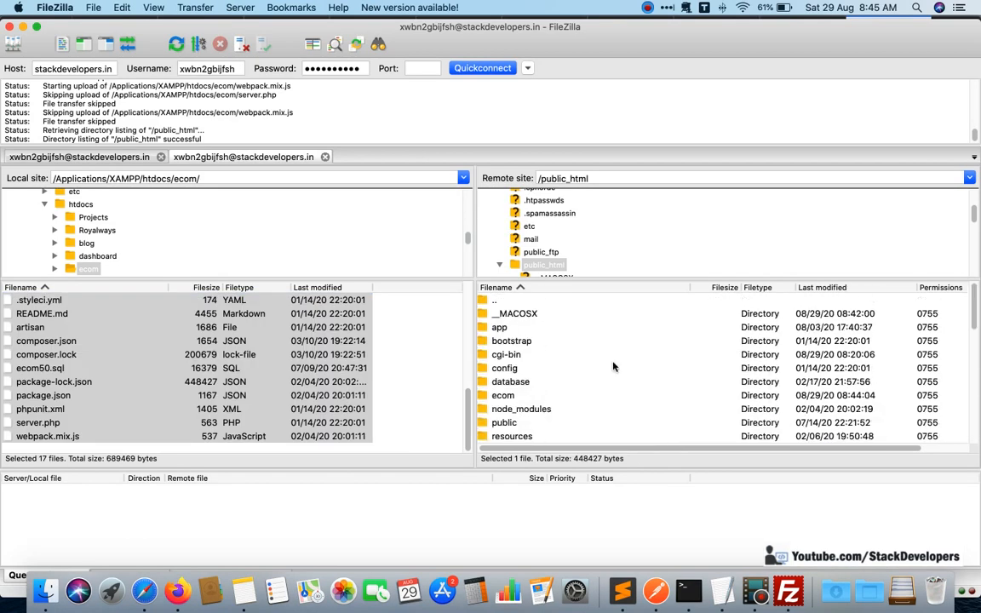
{"action": "scroll", "coordinate": [573, 343], "scroll_direction": "down", "scroll_amount": 10}
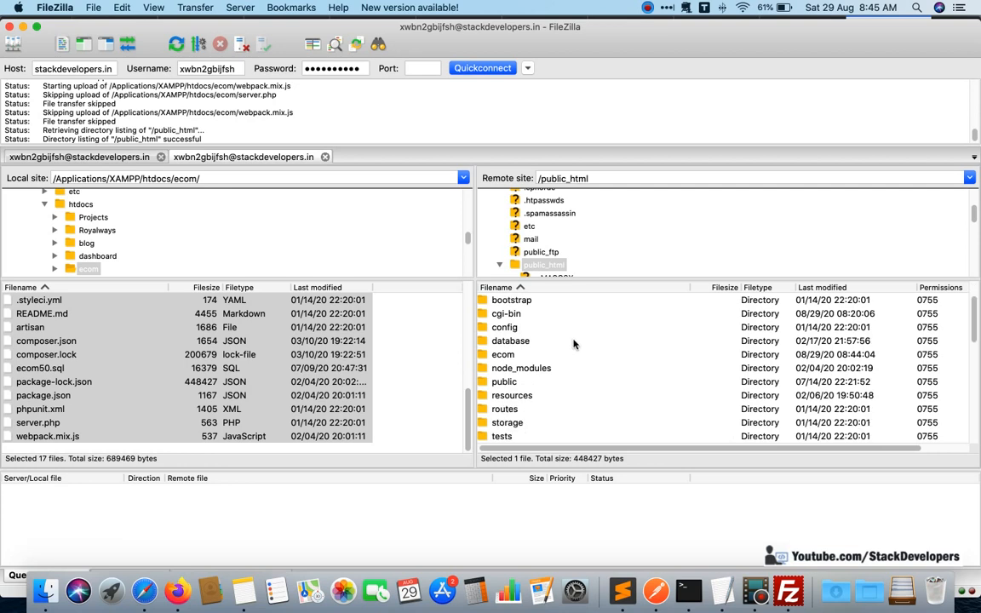
{"action": "scroll", "coordinate": [610, 369], "scroll_direction": "up", "scroll_amount": 2}
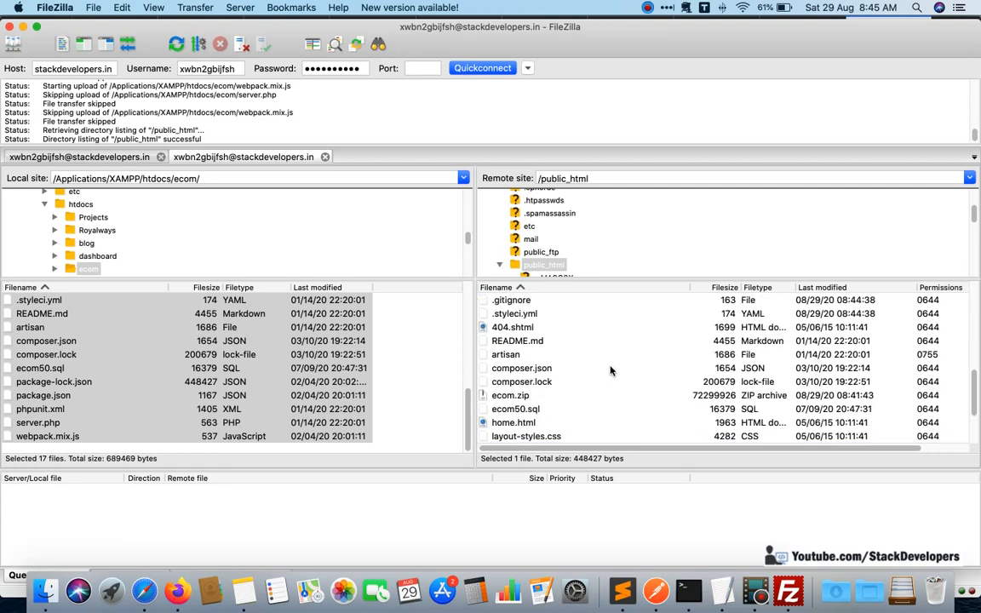
{"action": "scroll", "coordinate": [610, 370], "scroll_direction": "down", "scroll_amount": 4}
{"action": "key", "text": "super+Tab"}
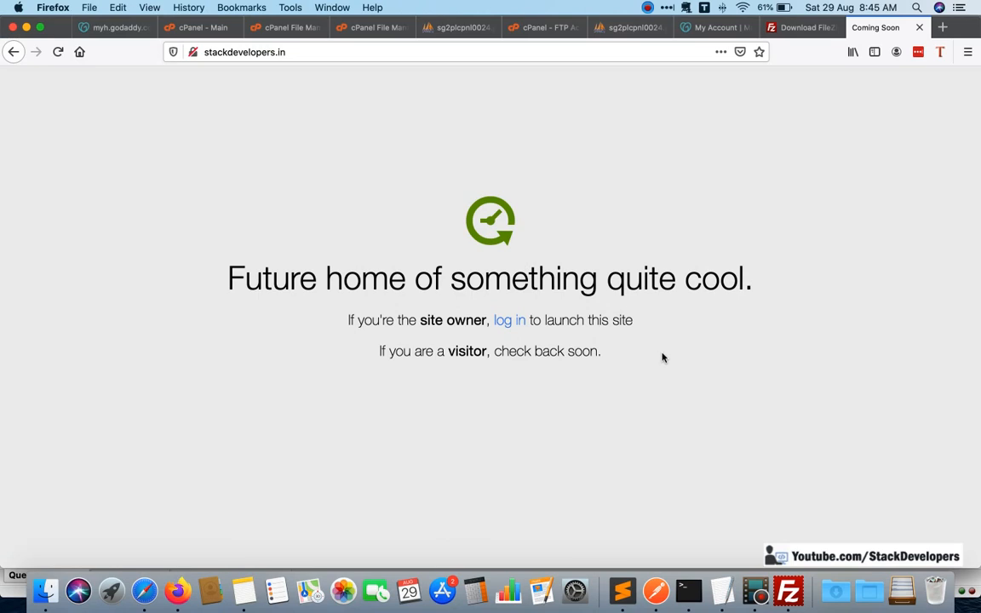
{"action": "key", "text": "super+Tab"}
{"action": "scroll", "coordinate": [549, 368], "scroll_direction": "up", "scroll_amount": 5}
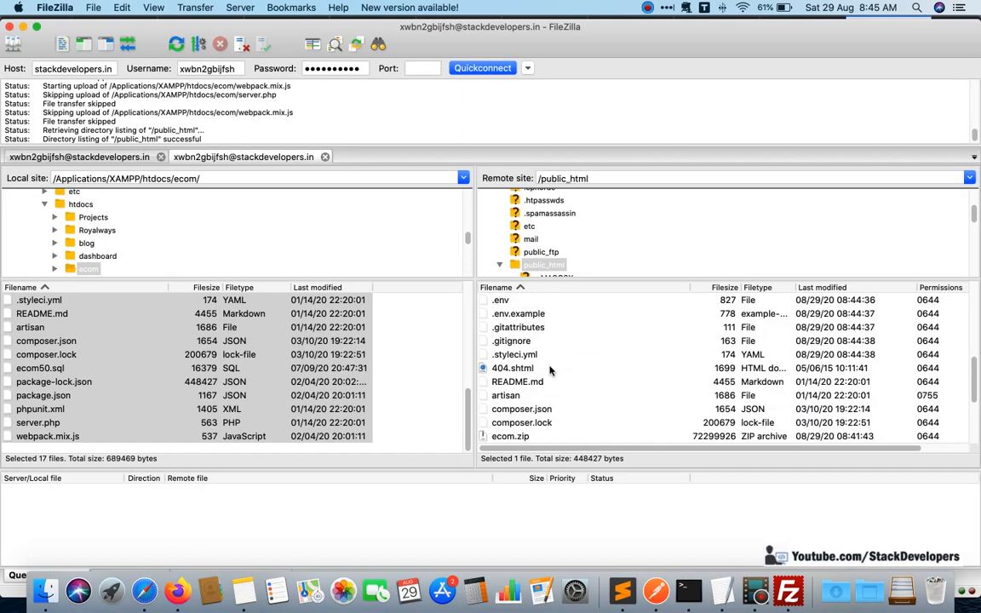
{"action": "scroll", "coordinate": [549, 368], "scroll_direction": "up", "scroll_amount": 2}
{"action": "scroll", "coordinate": [541, 358], "scroll_direction": "down", "scroll_amount": 8}
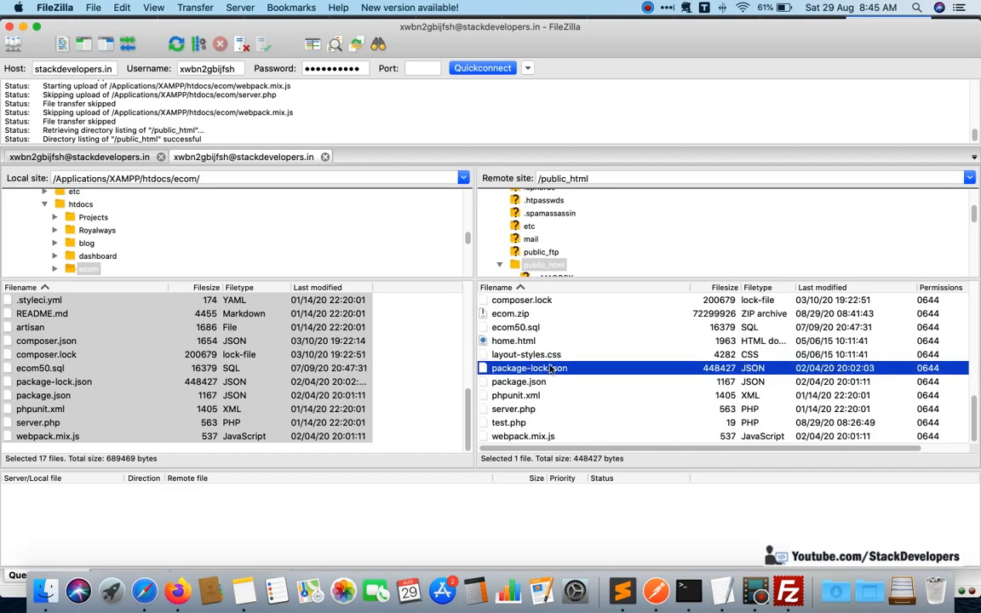
{"action": "left_click", "coordinate": [535, 341]}
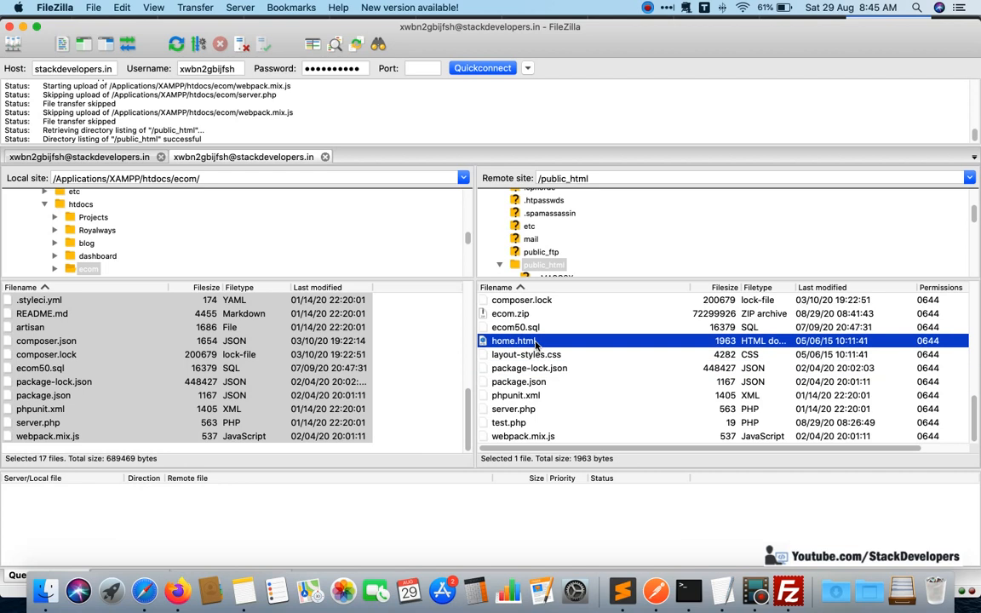
{"action": "scroll", "coordinate": [534, 343], "scroll_direction": "up", "scroll_amount": 5}
{"action": "scroll", "coordinate": [649, 339], "scroll_direction": "down", "scroll_amount": 3}
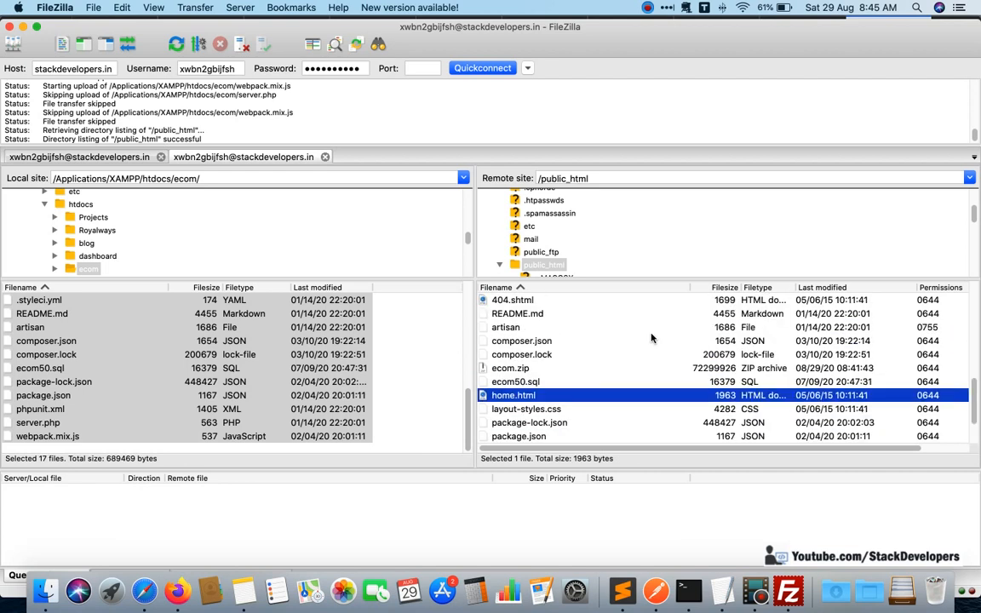
{"action": "scroll", "coordinate": [724, 315], "scroll_direction": "up", "scroll_amount": 6}
Rename home.html in the remote public_html folder to home_old.html.
{"action": "left_click", "coordinate": [822, 287]}
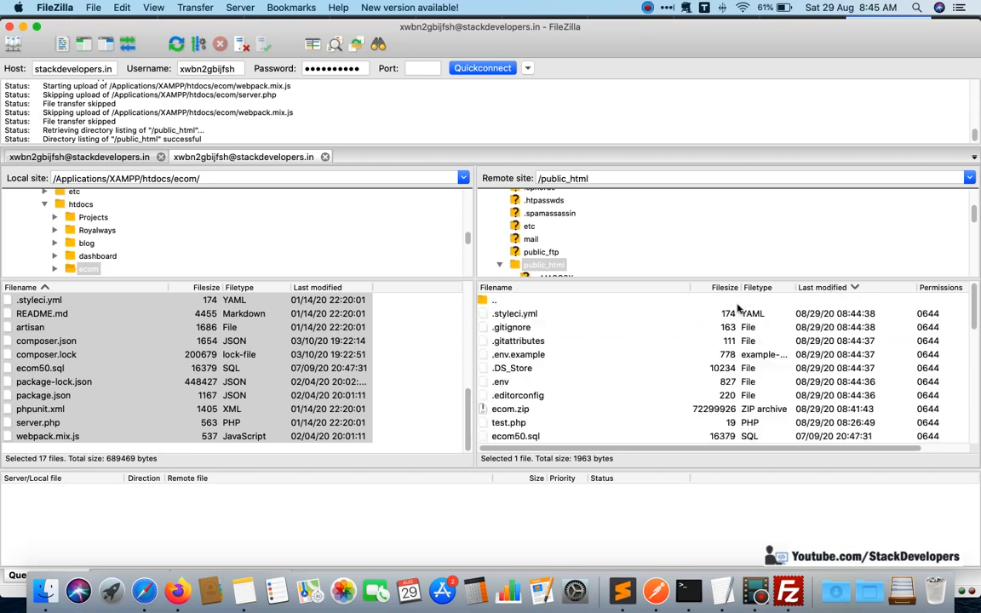
{"action": "left_click", "coordinate": [536, 287]}
{"action": "left_click", "coordinate": [565, 369]}
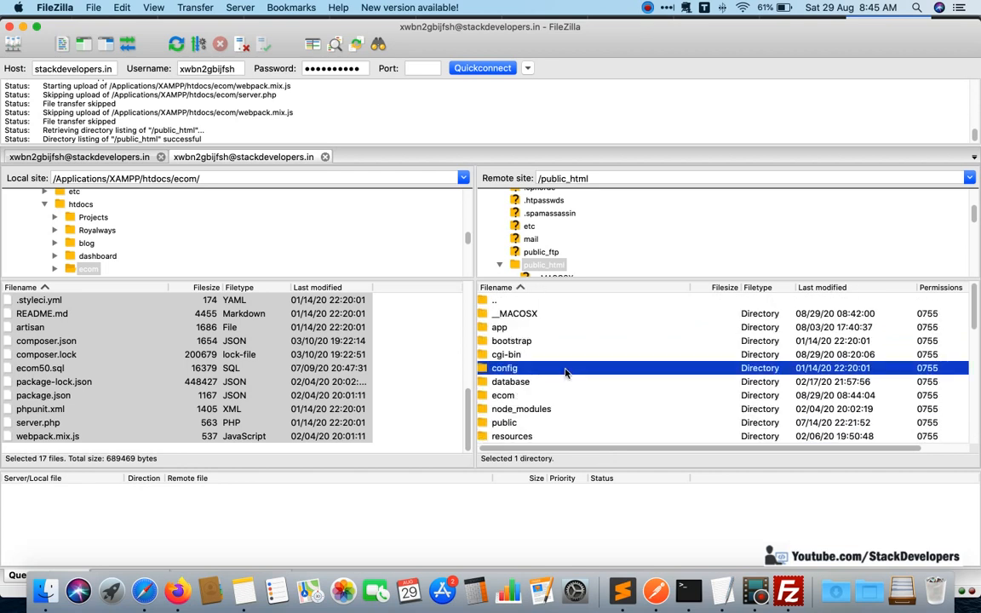
{"action": "key", "text": "h"}
{"action": "scroll", "coordinate": [564, 370], "scroll_direction": "down", "scroll_amount": 3}
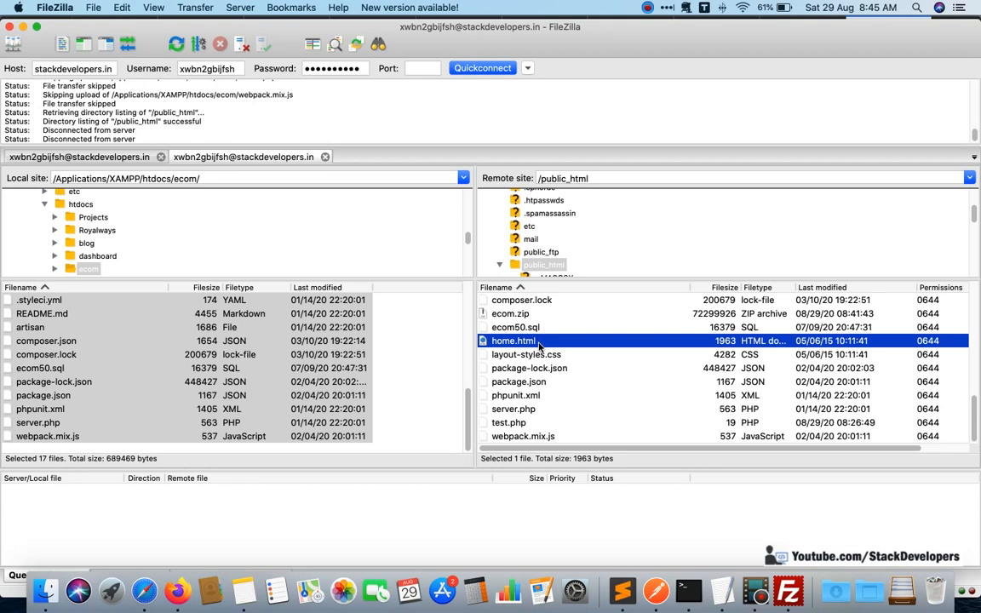
{"action": "right_click", "coordinate": [538, 343]}
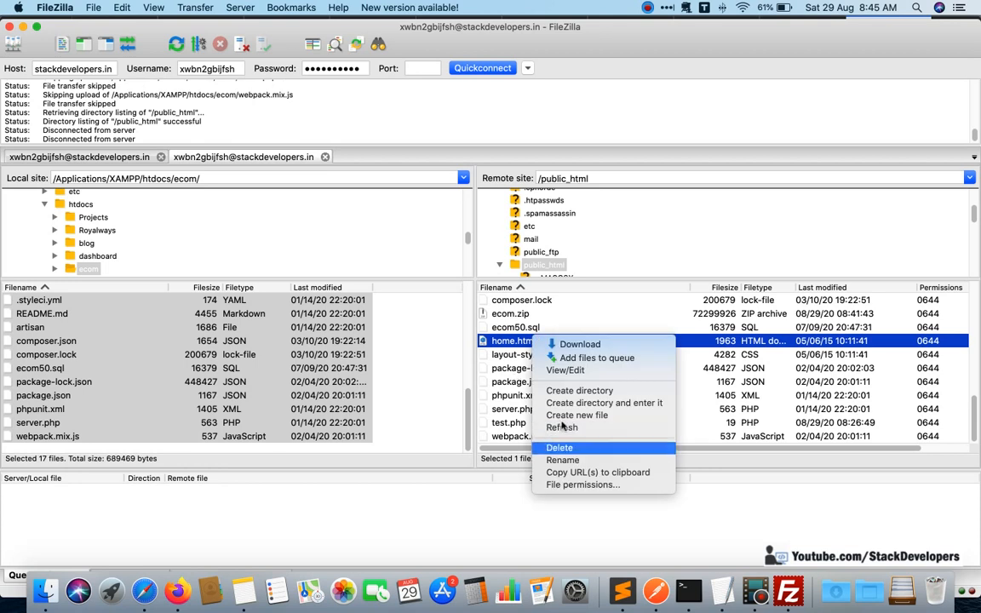
{"action": "left_click", "coordinate": [509, 343]}
{"action": "left_click", "coordinate": [513, 340]}
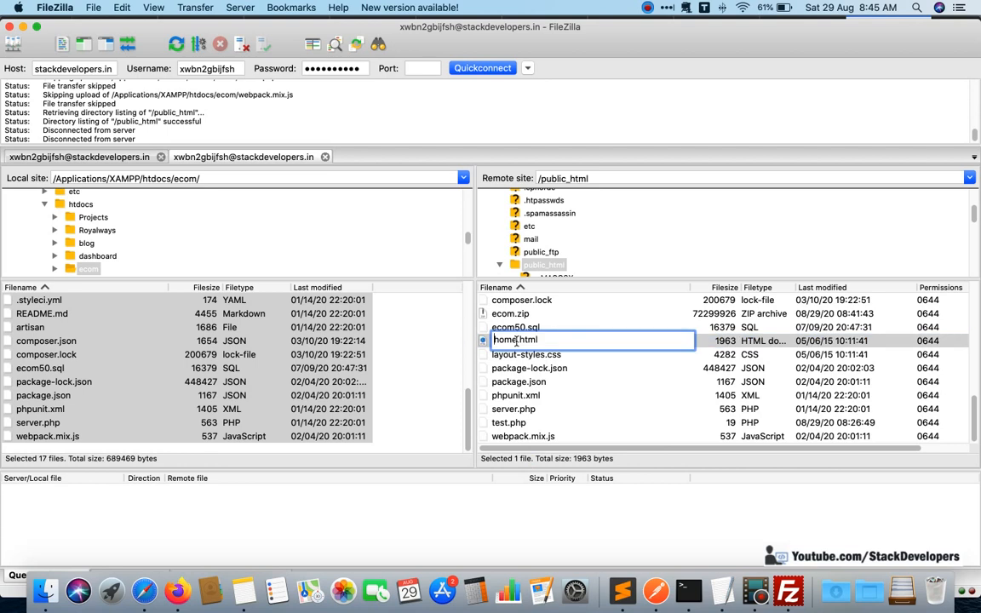
{"action": "type", "text": "_old"}
{"action": "key", "text": "XF86AudioMute"}
{"action": "left_click", "coordinate": [634, 382]}
Check the remote file list, then switch to Firefox and reload stackdevelopers.in to examine what the live site serves.
{"action": "scroll", "coordinate": [587, 393], "scroll_direction": "up", "scroll_amount": 2}
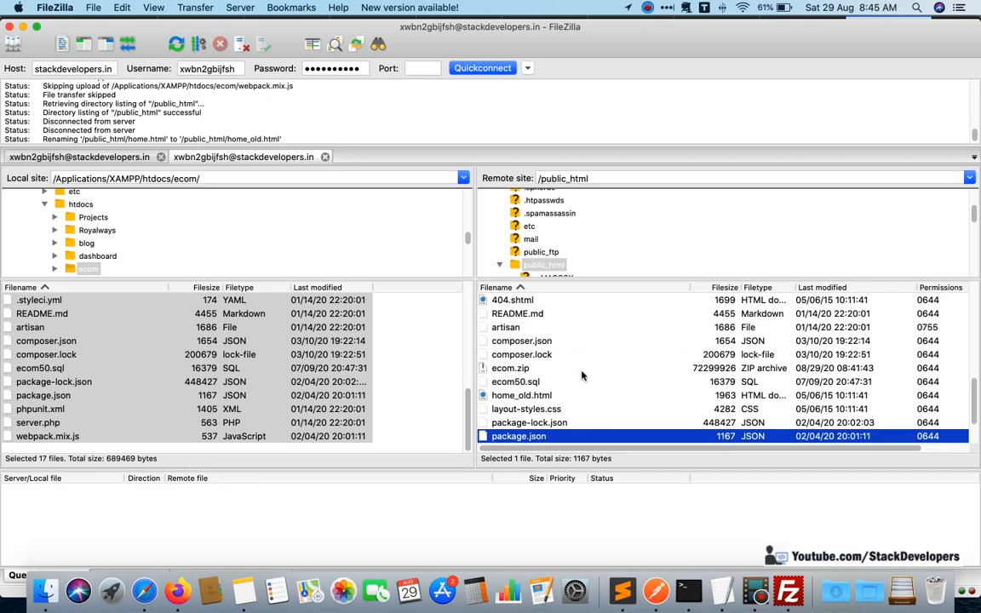
{"action": "scroll", "coordinate": [587, 393], "scroll_direction": "down", "scroll_amount": 2}
{"action": "scroll", "coordinate": [558, 406], "scroll_direction": "up", "scroll_amount": 5}
{"action": "left_click", "coordinate": [566, 396]}
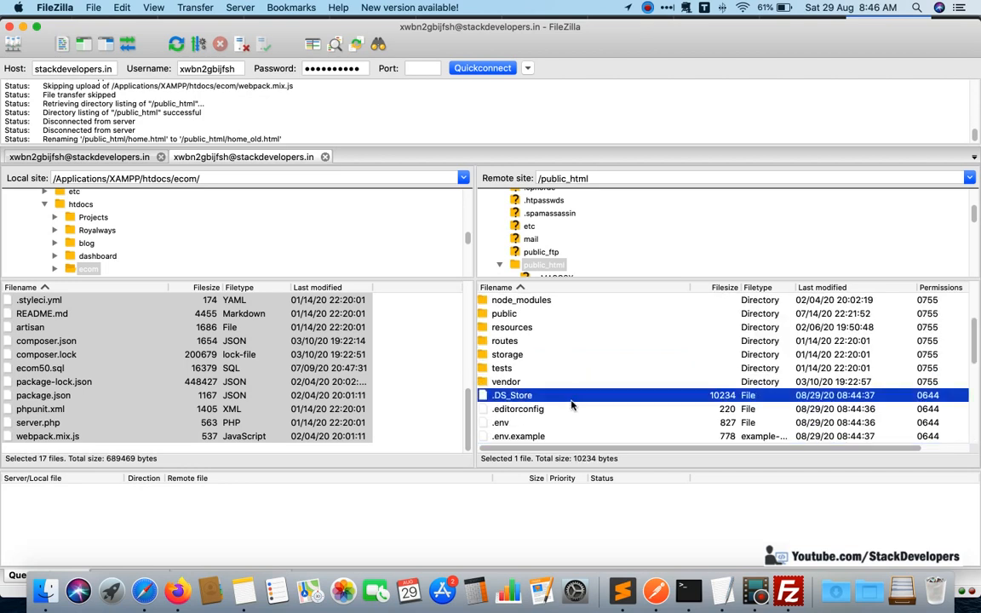
{"action": "scroll", "coordinate": [576, 403], "scroll_direction": "down", "scroll_amount": 2}
{"action": "key", "text": "End"}
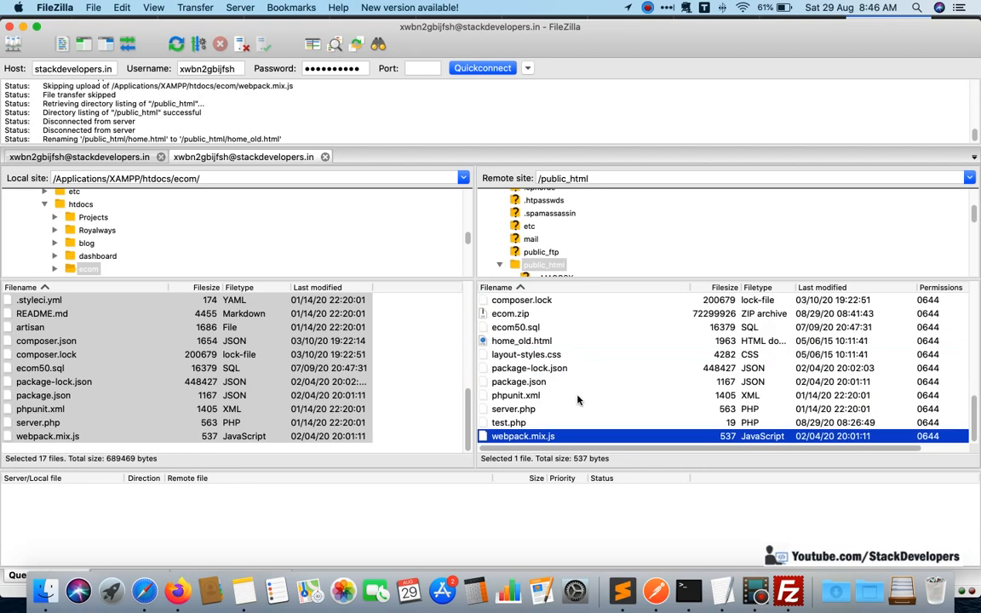
{"action": "key", "text": "super+Tab"}
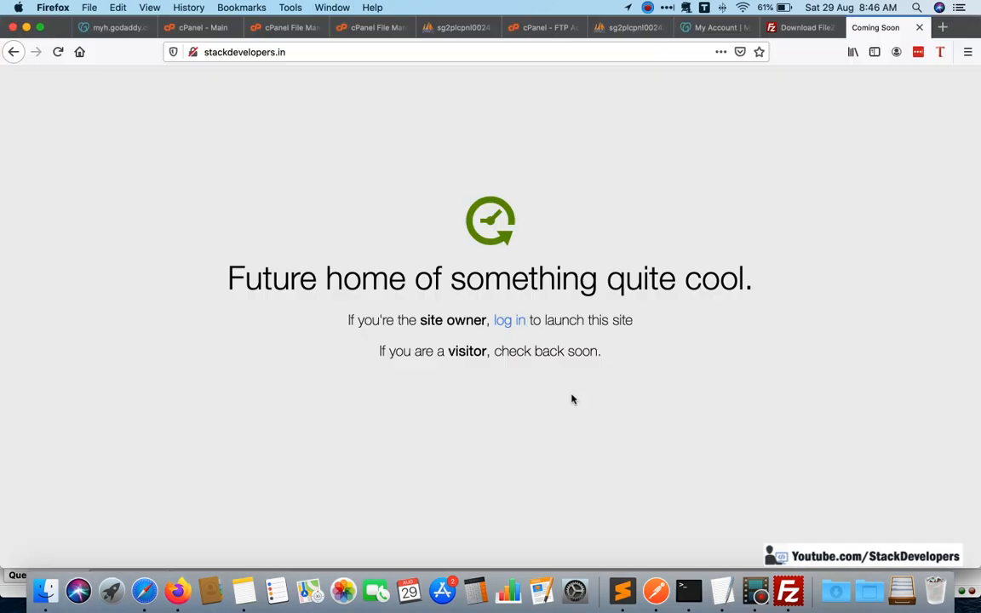
{"action": "key", "text": "super+r"}
{"action": "scroll", "coordinate": [526, 344], "scroll_direction": "down", "scroll_amount": 2}
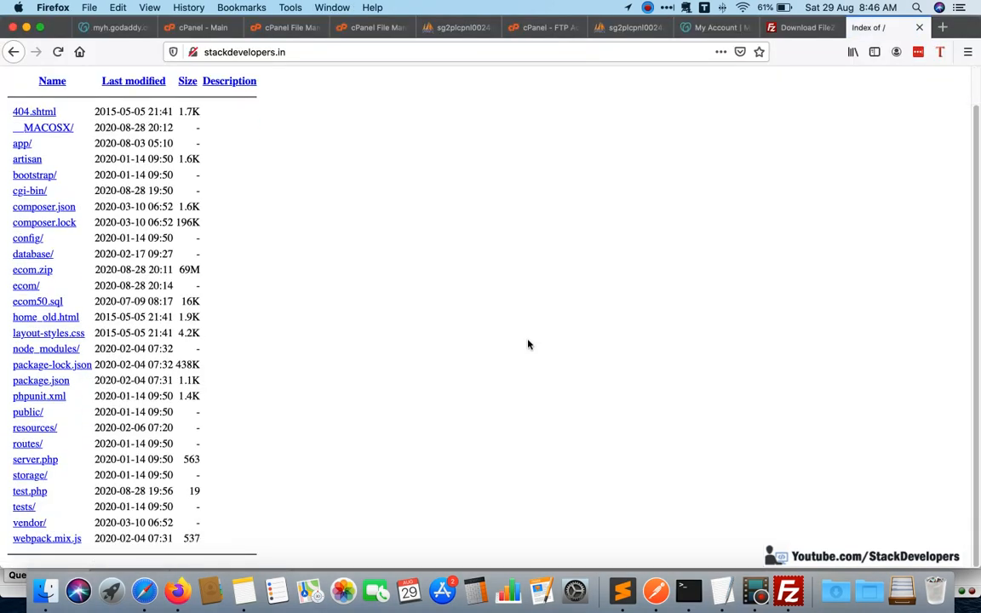
{"action": "scroll", "coordinate": [527, 344], "scroll_direction": "up", "scroll_amount": 2}
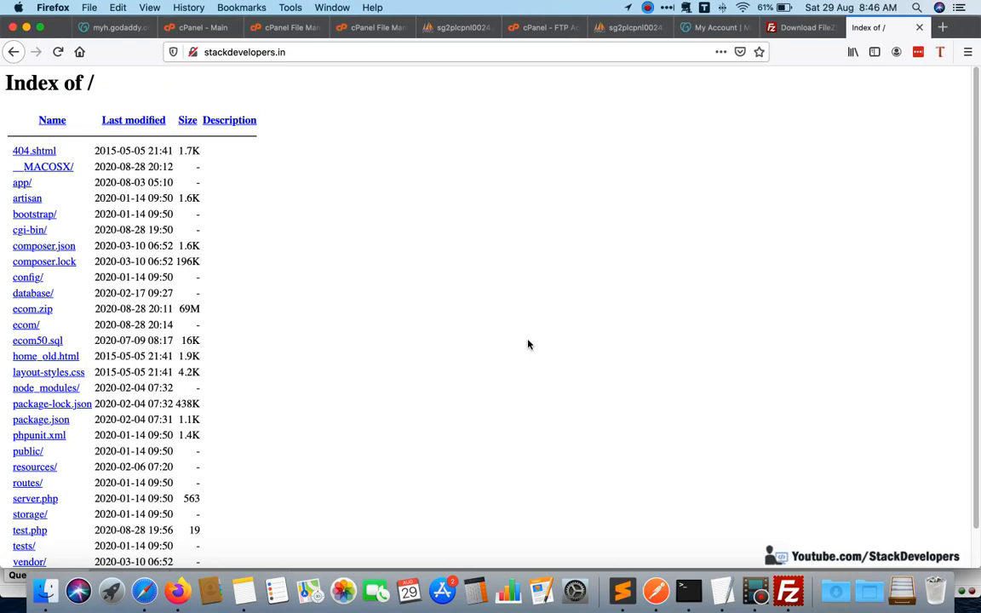
Switch to FileZilla and compare the local ecom files, including .env, with the remote public_html files and the project tree in Sublime Text.
{"action": "key", "text": "super+Tab"}
{"action": "left_click", "coordinate": [585, 368]}
{"action": "scroll", "coordinate": [585, 366], "scroll_direction": "up", "scroll_amount": 3}
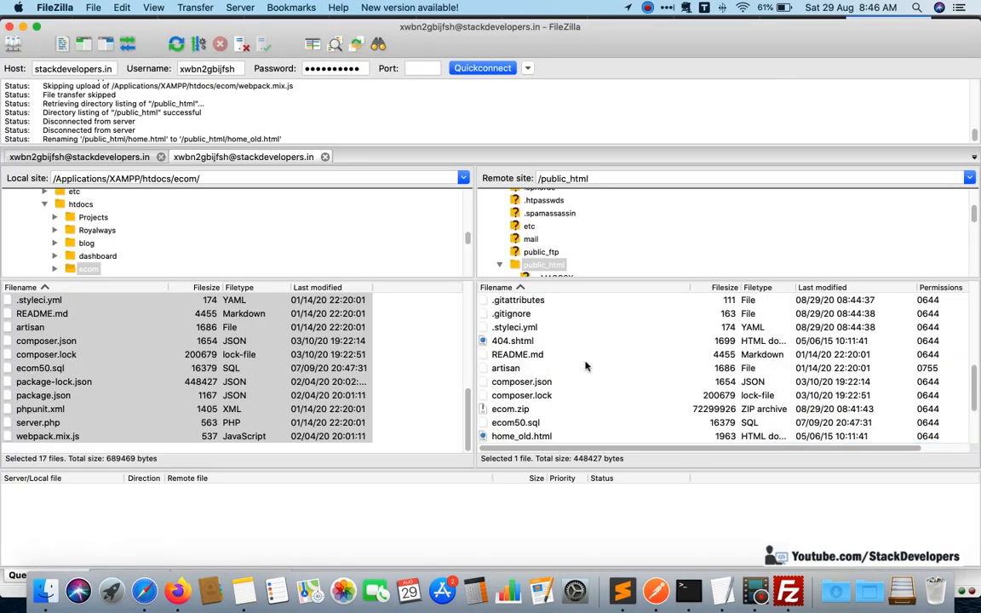
{"action": "scroll", "coordinate": [584, 366], "scroll_direction": "down", "scroll_amount": 3}
{"action": "left_click", "coordinate": [407, 346]}
{"action": "scroll", "coordinate": [407, 346], "scroll_direction": "up", "scroll_amount": 5}
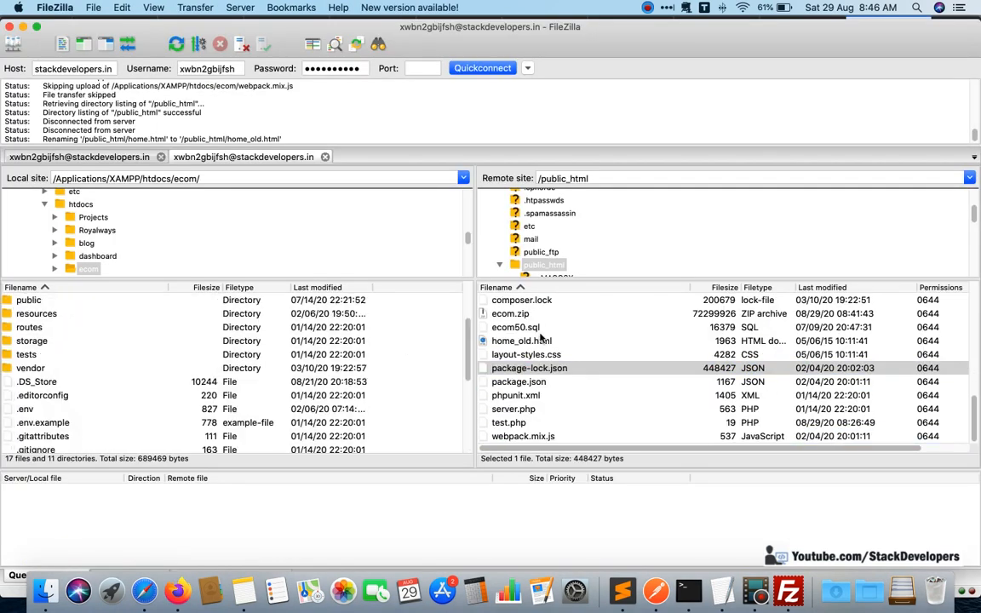
{"action": "left_click", "coordinate": [541, 330]}
{"action": "scroll", "coordinate": [549, 337], "scroll_direction": "up", "scroll_amount": 3}
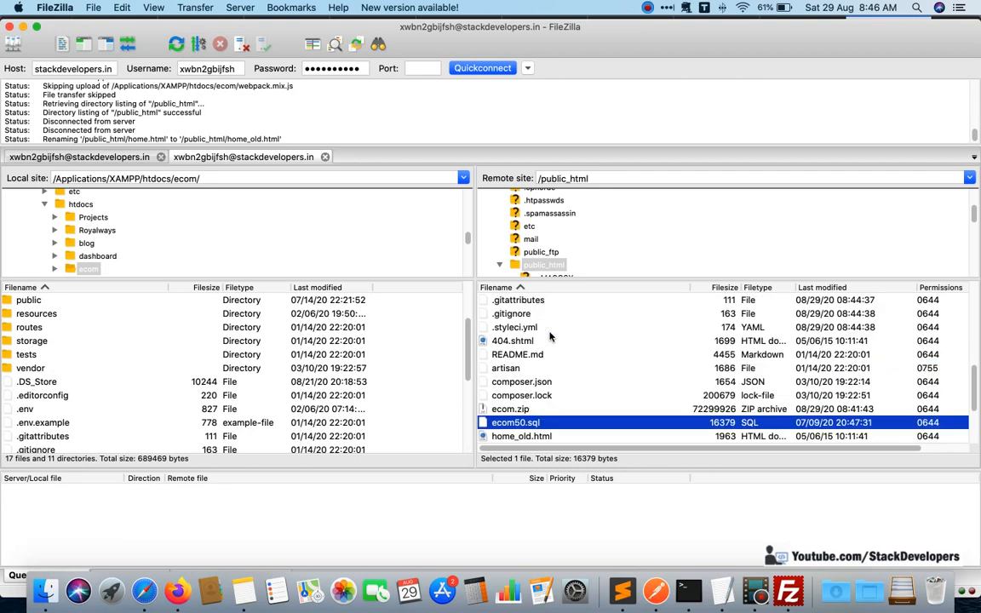
{"action": "scroll", "coordinate": [549, 337], "scroll_direction": "up", "scroll_amount": 4}
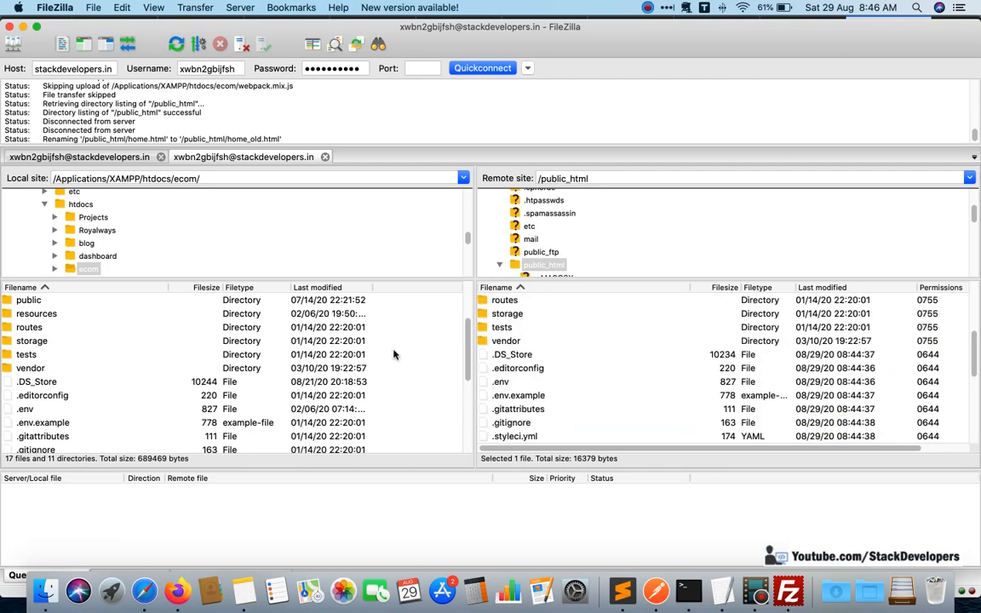
{"action": "left_click", "coordinate": [294, 408]}
{"action": "scroll", "coordinate": [338, 385], "scroll_direction": "down", "scroll_amount": 2}
{"action": "scroll", "coordinate": [338, 385], "scroll_direction": "up", "scroll_amount": 2}
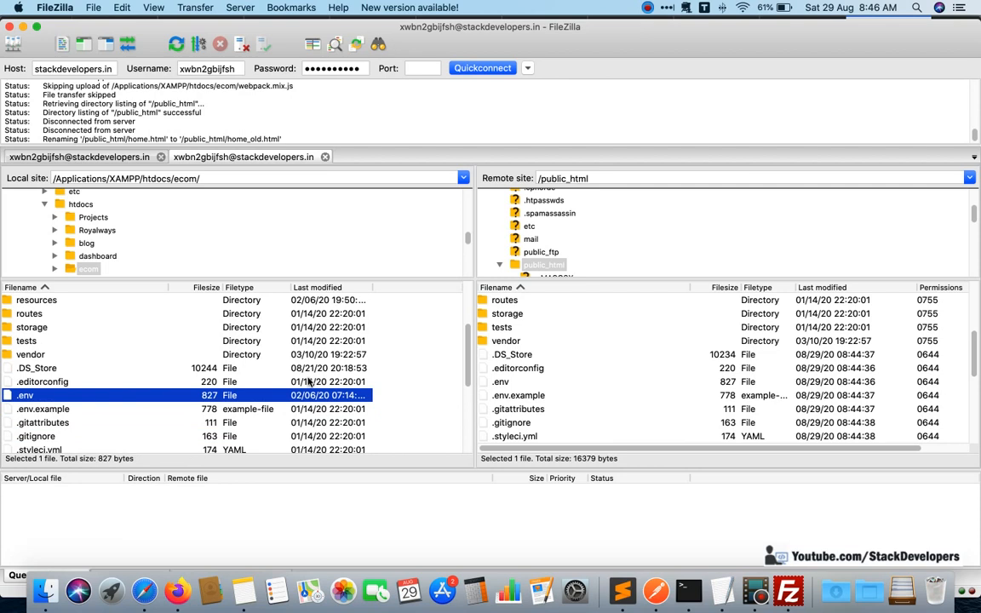
{"action": "left_click", "coordinate": [526, 369]}
{"action": "scroll", "coordinate": [530, 375], "scroll_direction": "down", "scroll_amount": 3}
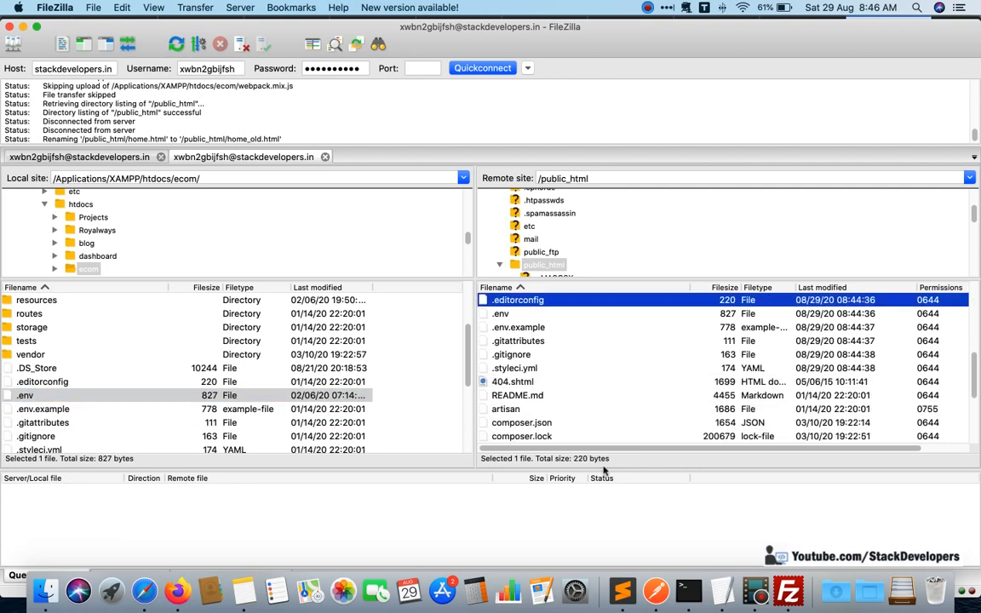
{"action": "left_click", "coordinate": [622, 590]}
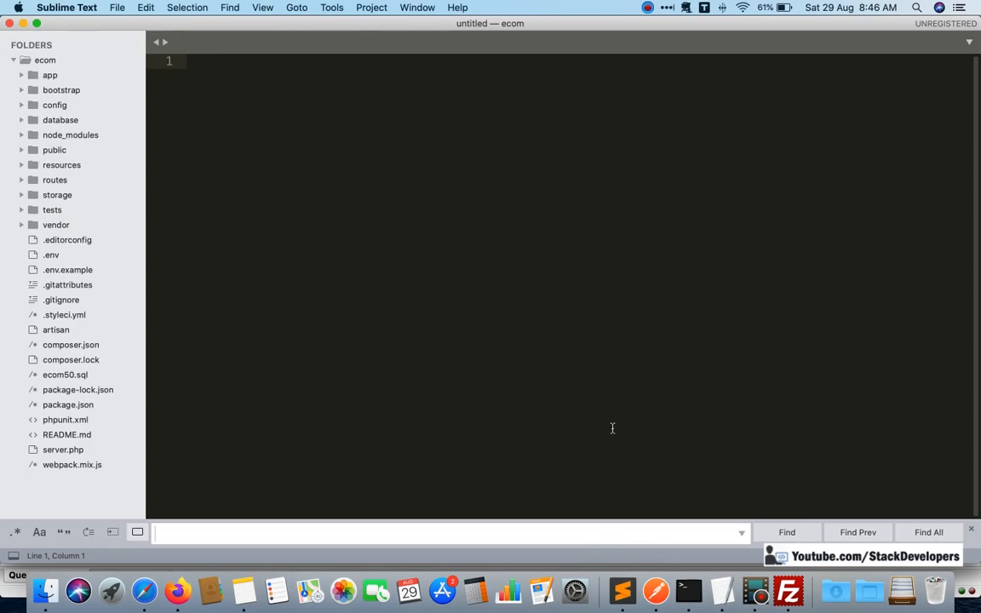
{"action": "key", "text": "super+Tab"}
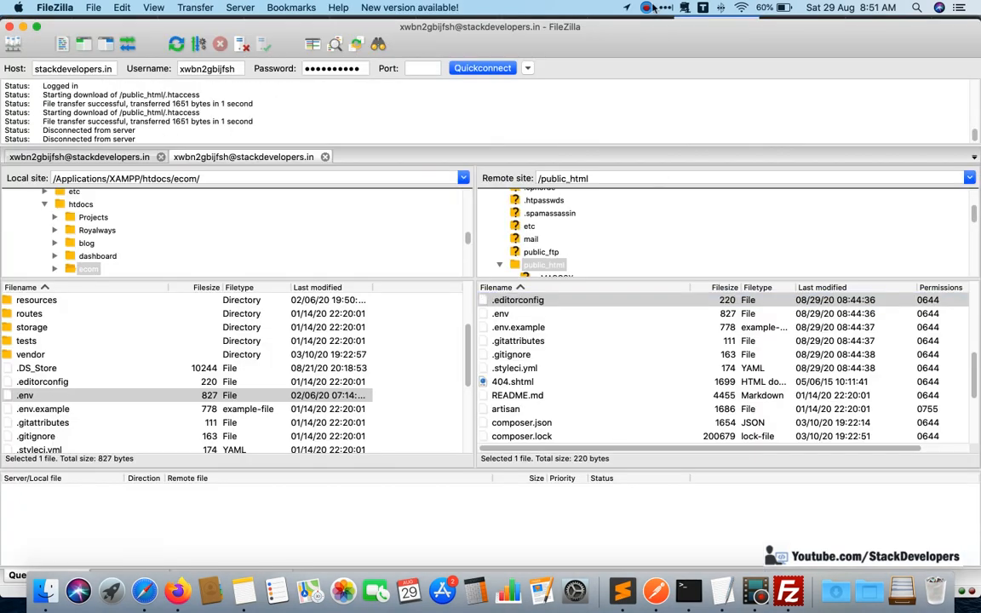
{"action": "left_click", "coordinate": [646, 7]}
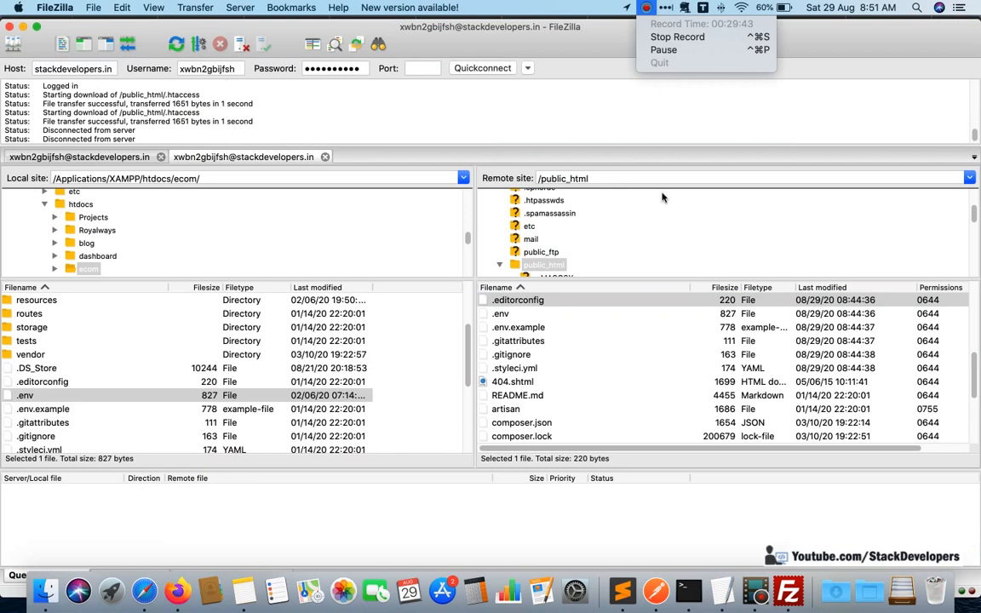
{"action": "left_click", "coordinate": [659, 115]}
{"action": "left_click", "coordinate": [657, 382]}
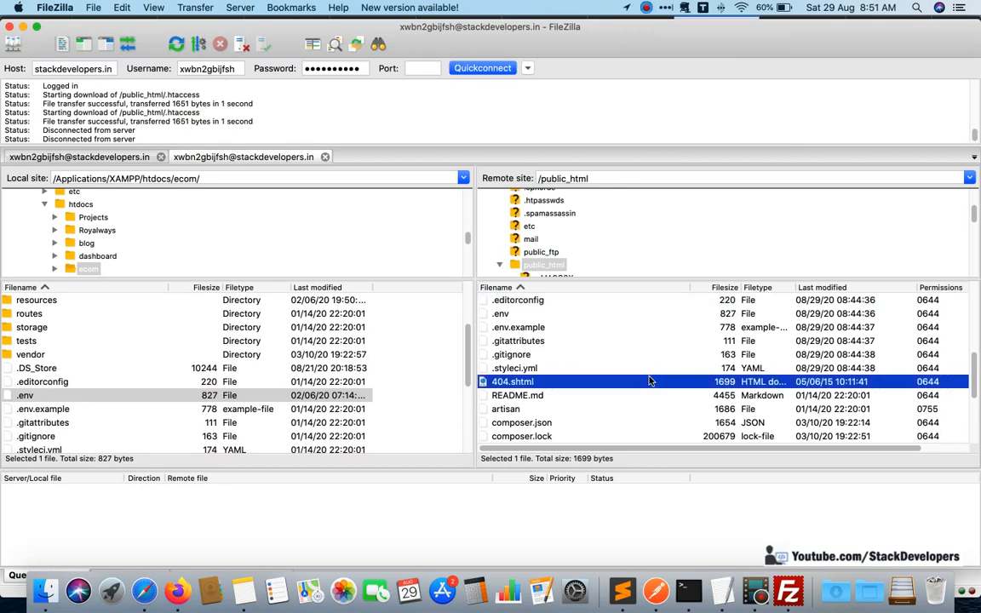
{"action": "scroll", "coordinate": [652, 379], "scroll_direction": "up", "scroll_amount": 3}
{"action": "scroll", "coordinate": [648, 377], "scroll_direction": "up", "scroll_amount": 5}
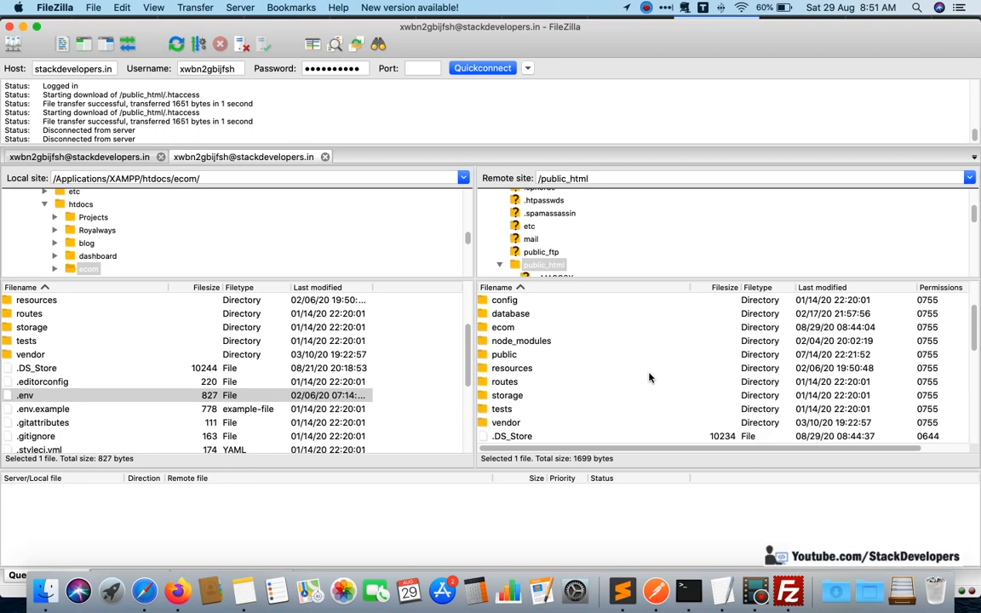
{"action": "scroll", "coordinate": [646, 376], "scroll_direction": "down", "scroll_amount": 2}
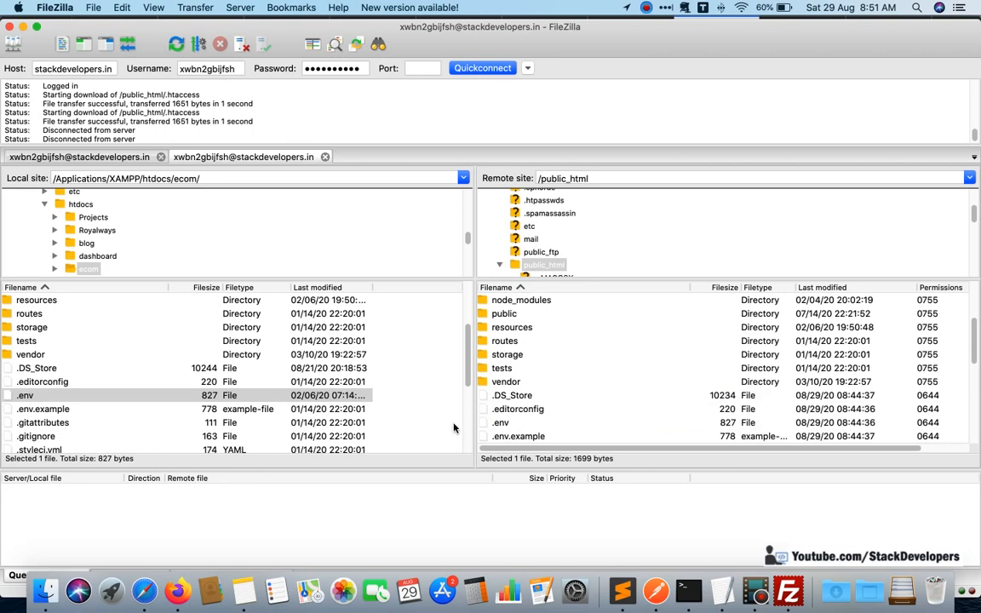
Switch to Finder, open the "htaccess for laravel" folder in htdocs and select its .htaccess file.
{"action": "left_click", "coordinate": [48, 589]}
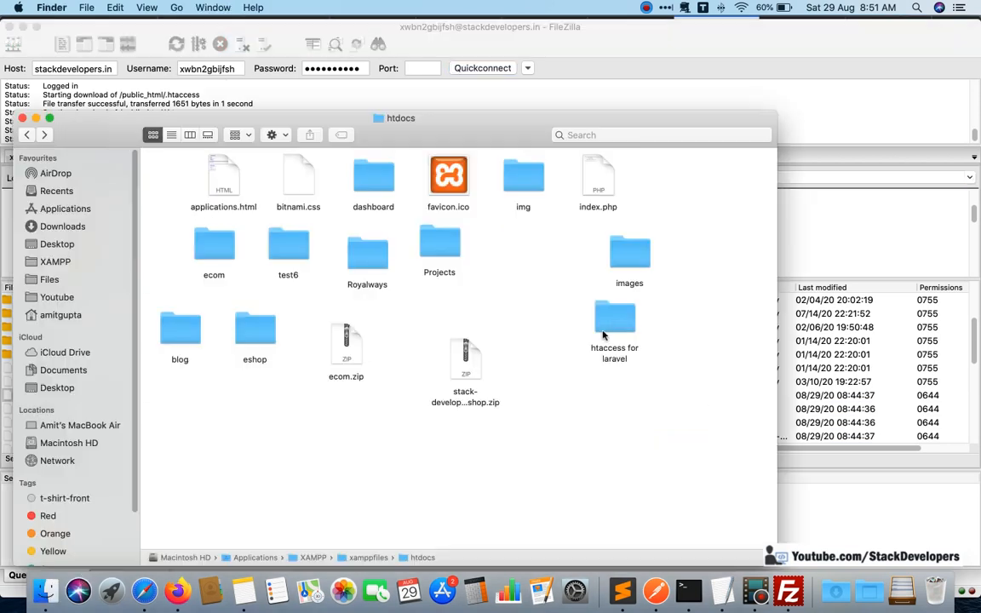
{"action": "double_click", "coordinate": [614, 321]}
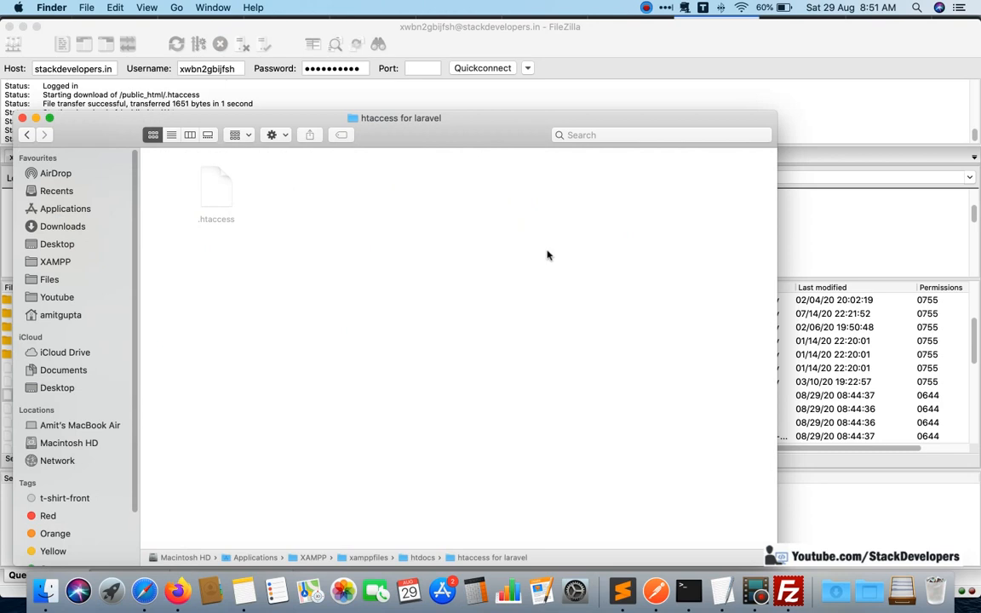
{"action": "left_click_drag", "start_coordinate": [518, 130], "coordinate": [511, 417]}
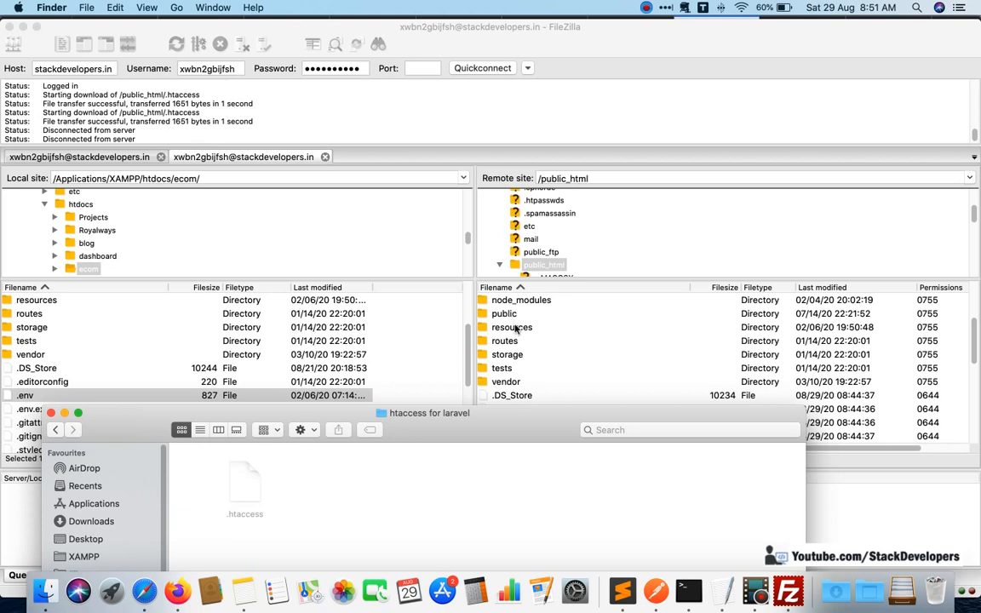
{"action": "left_click_drag", "start_coordinate": [425, 412], "coordinate": [439, 161]}
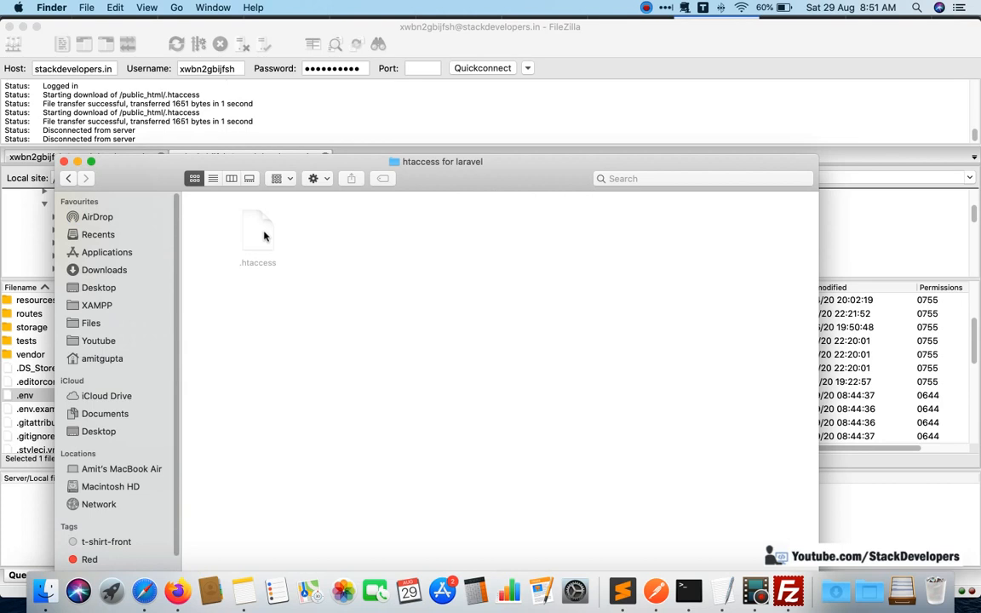
{"action": "left_click", "coordinate": [264, 236]}
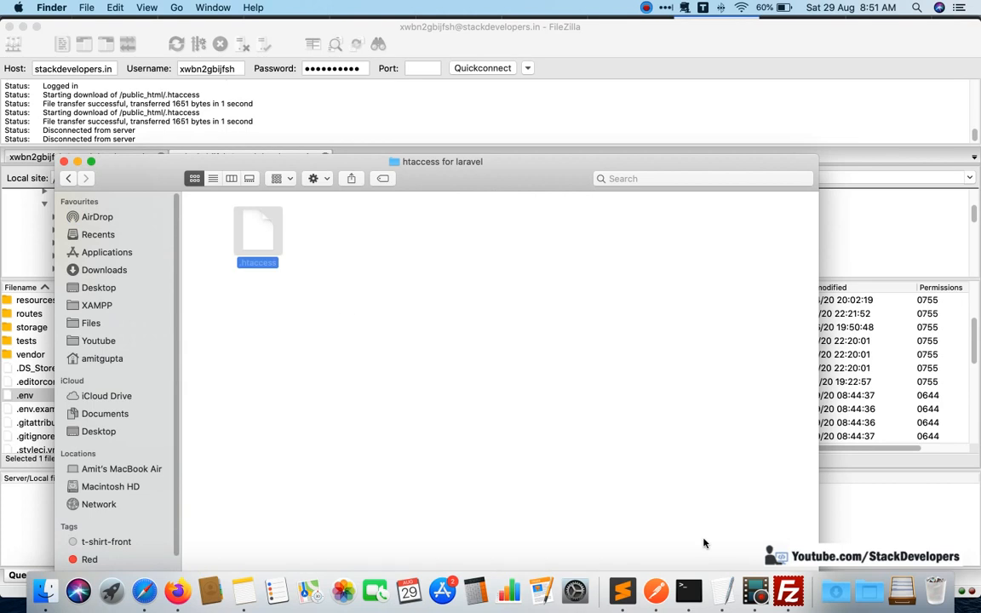
Open the selected .htaccess file in Sublime Text, examine its rewrite rules and close it.
{"action": "left_click", "coordinate": [622, 590]}
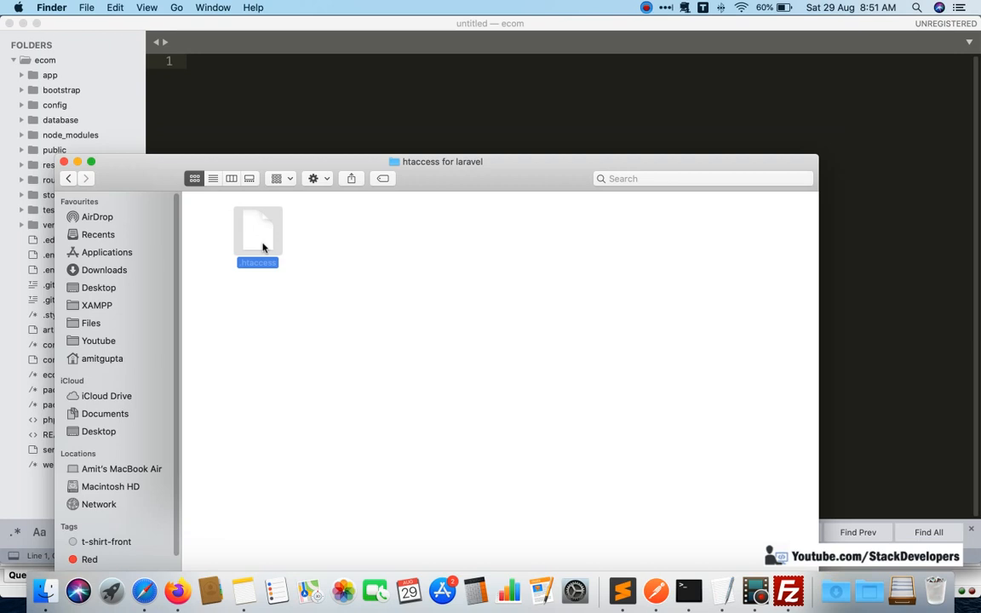
{"action": "left_click_drag", "start_coordinate": [264, 247], "coordinate": [446, 113]}
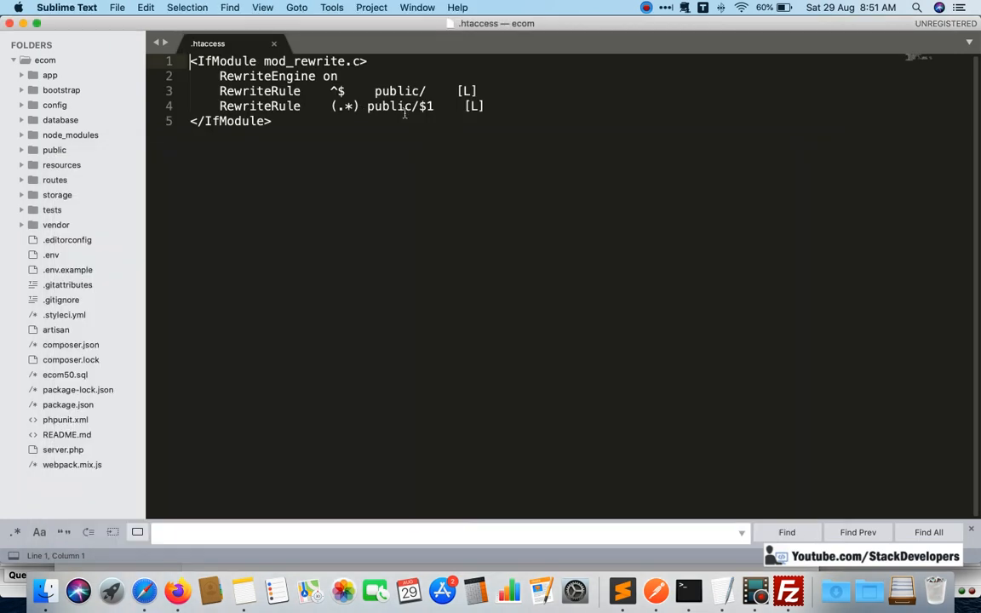
{"action": "left_click", "coordinate": [273, 45]}
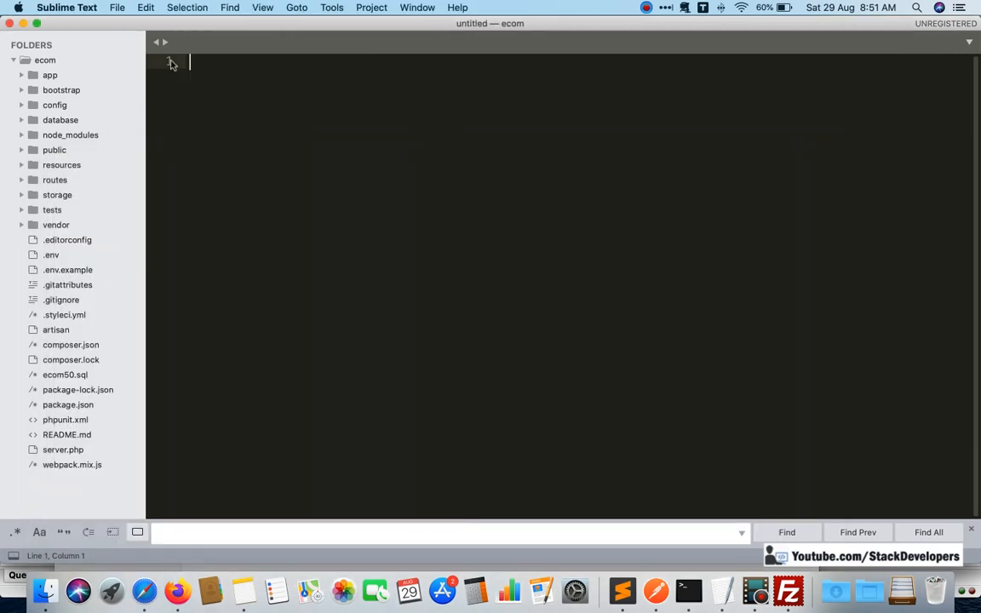
Upload .htaccess from the "htaccess for laravel" Finder folder to /public_html through FileZilla.
{"action": "key", "text": "super+Tab"}
{"action": "left_click", "coordinate": [791, 583]}
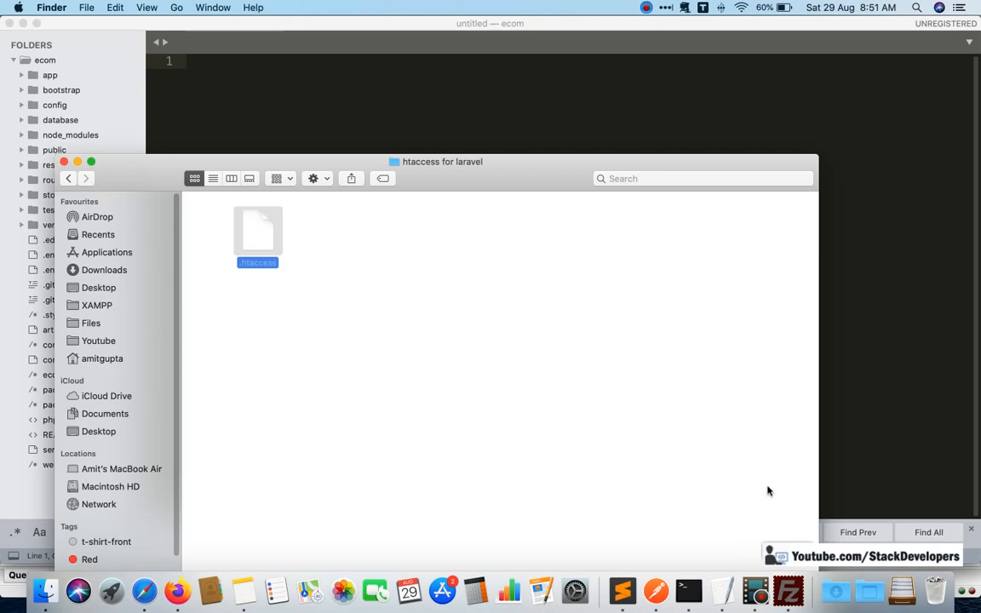
{"action": "key", "text": "super+Tab"}
{"action": "key", "text": "super+Tab"}
{"action": "left_click_drag", "start_coordinate": [255, 234], "coordinate": [695, 415]}
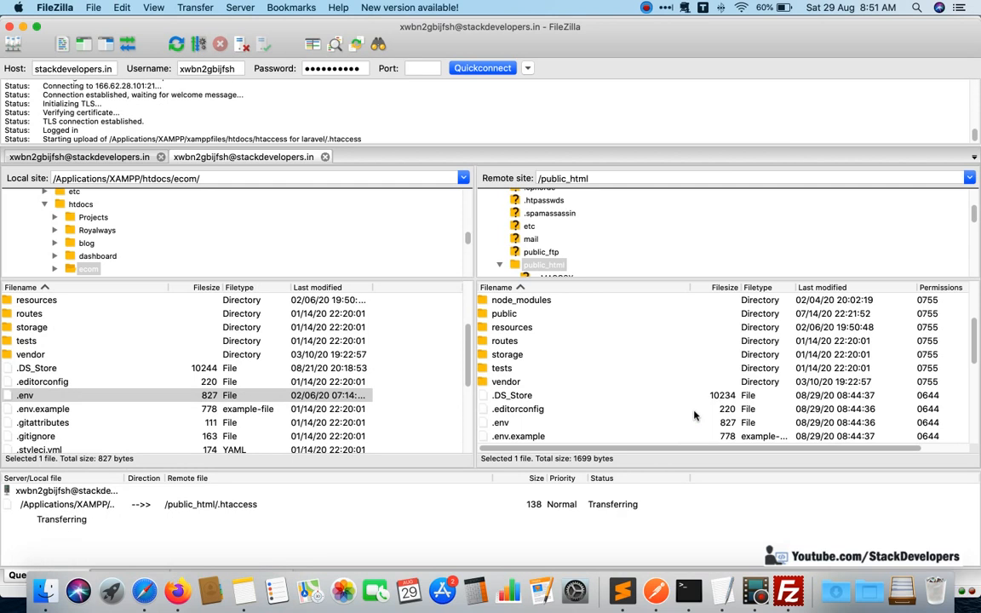
Open the remote .env file in /public_html for editing in Sublime Text.
{"action": "left_click", "coordinate": [518, 409]}
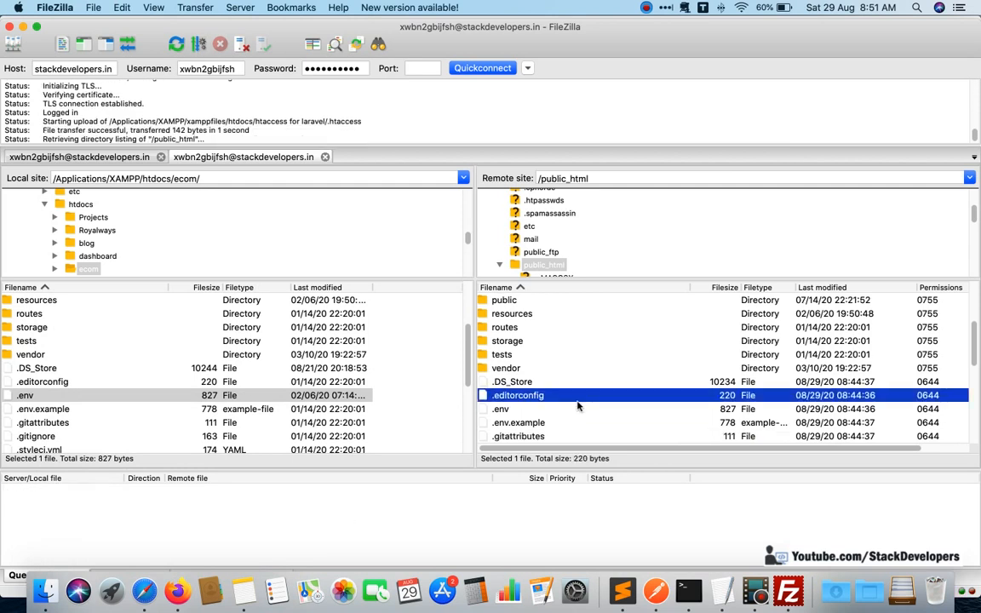
{"action": "scroll", "coordinate": [577, 406], "scroll_direction": "down", "scroll_amount": 3}
{"action": "left_click", "coordinate": [513, 369]}
{"action": "right_click", "coordinate": [513, 368]}
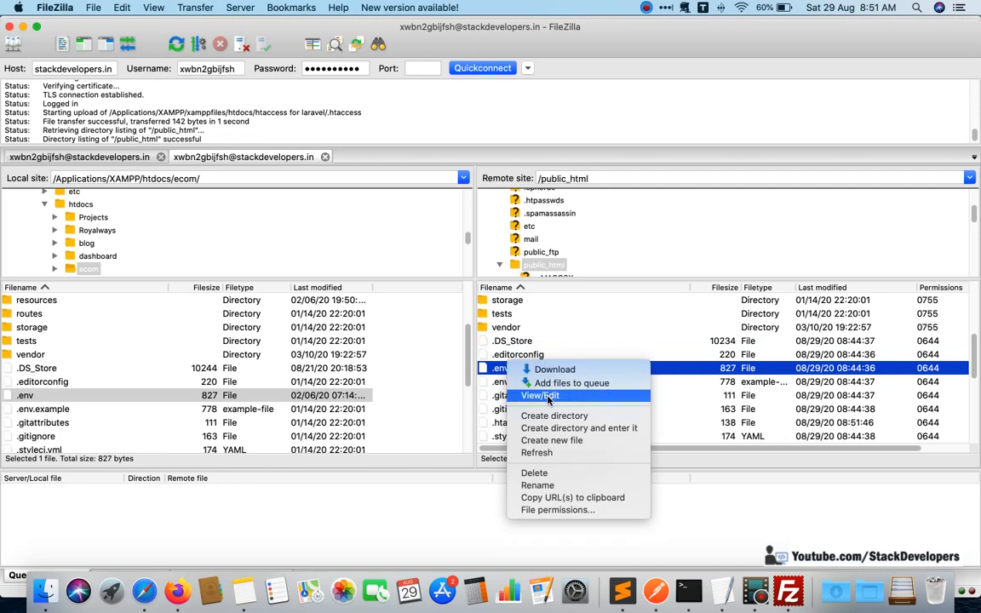
{"action": "left_click", "coordinate": [548, 399]}
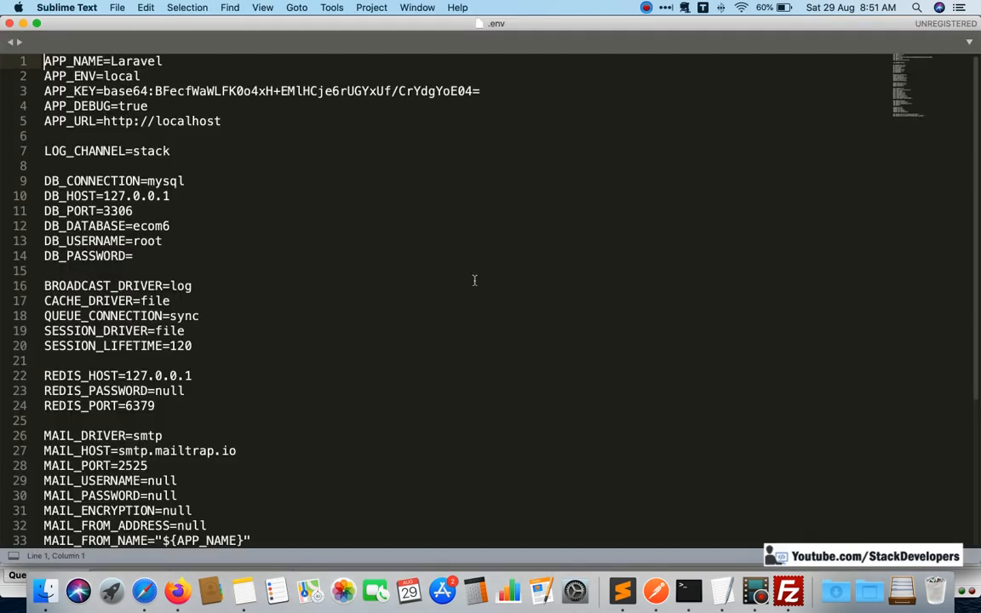
Copy the database name from the TextEdit hosting note and set both DB_DATABASE and DB_USERNAME in .env to stackdevelopers.
{"action": "double_click", "coordinate": [140, 241]}
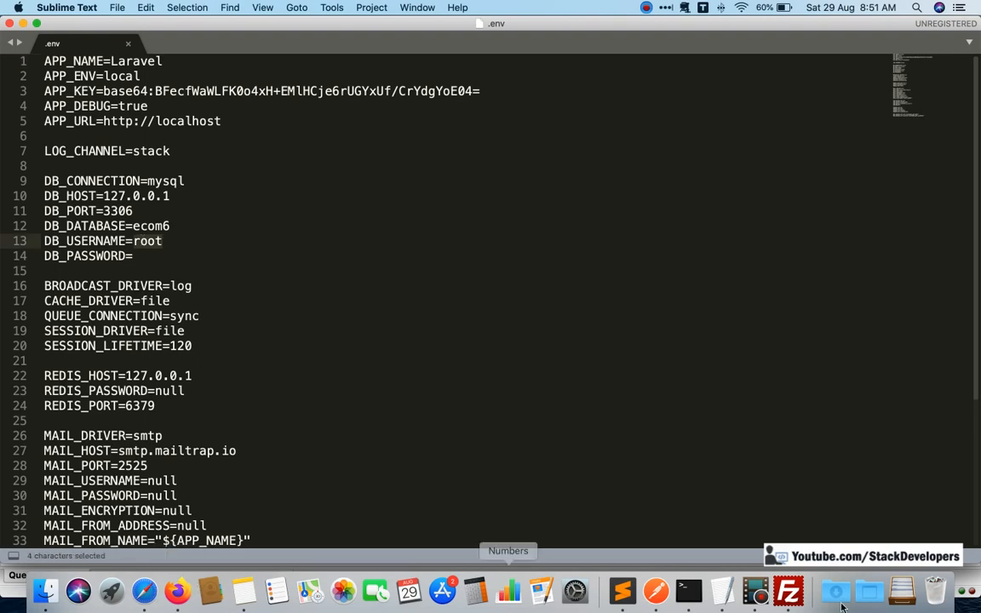
{"action": "left_click", "coordinate": [721, 590]}
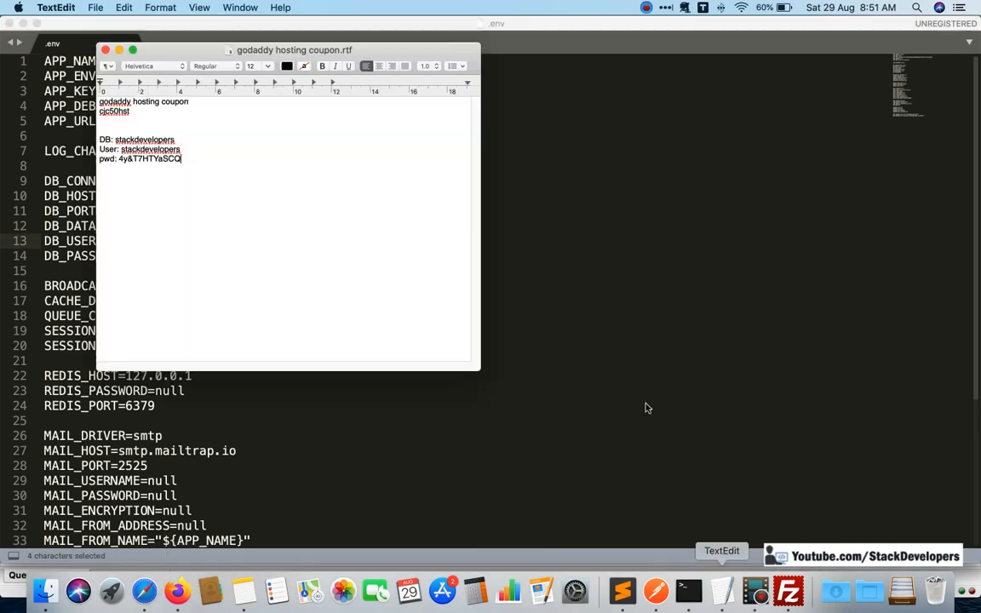
{"action": "double_click", "coordinate": [174, 140]}
{"action": "left_click_drag", "start_coordinate": [175, 142], "coordinate": [175, 140]}
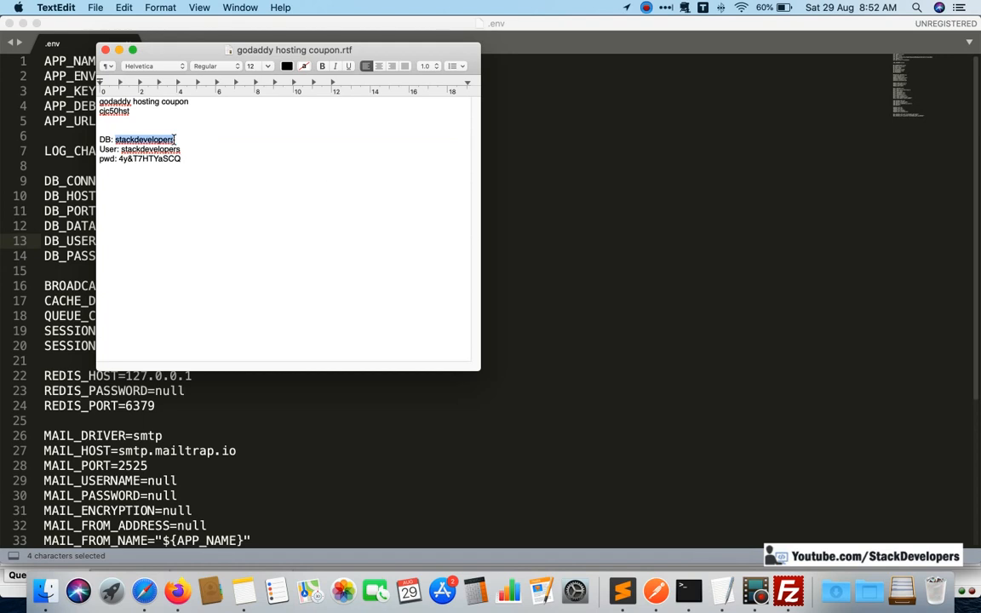
{"action": "key", "text": "super+c"}
{"action": "key", "text": "super+Tab"}
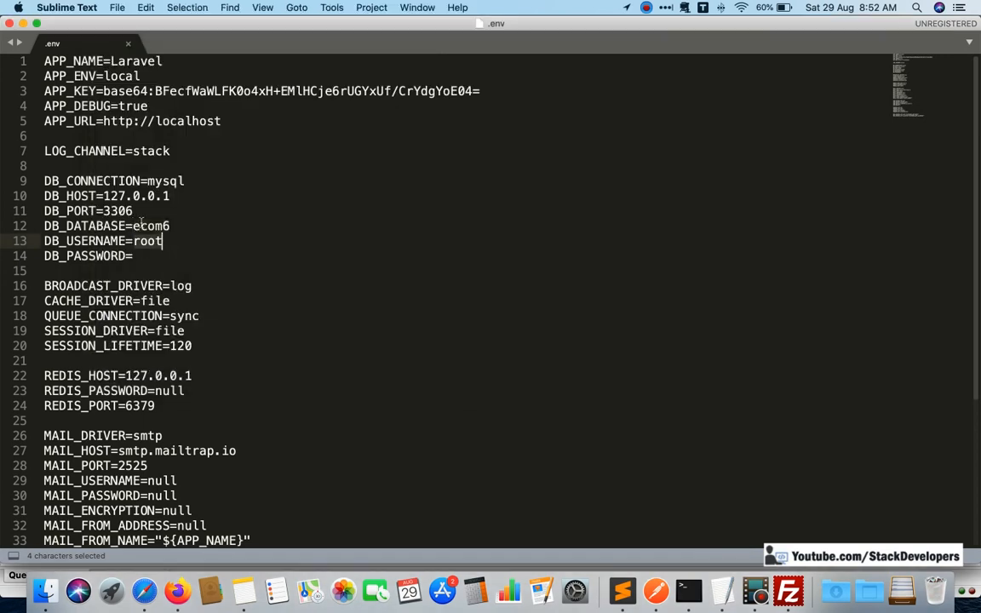
{"action": "double_click", "coordinate": [150, 226]}
{"action": "key", "text": "super+v"}
{"action": "double_click", "coordinate": [148, 241]}
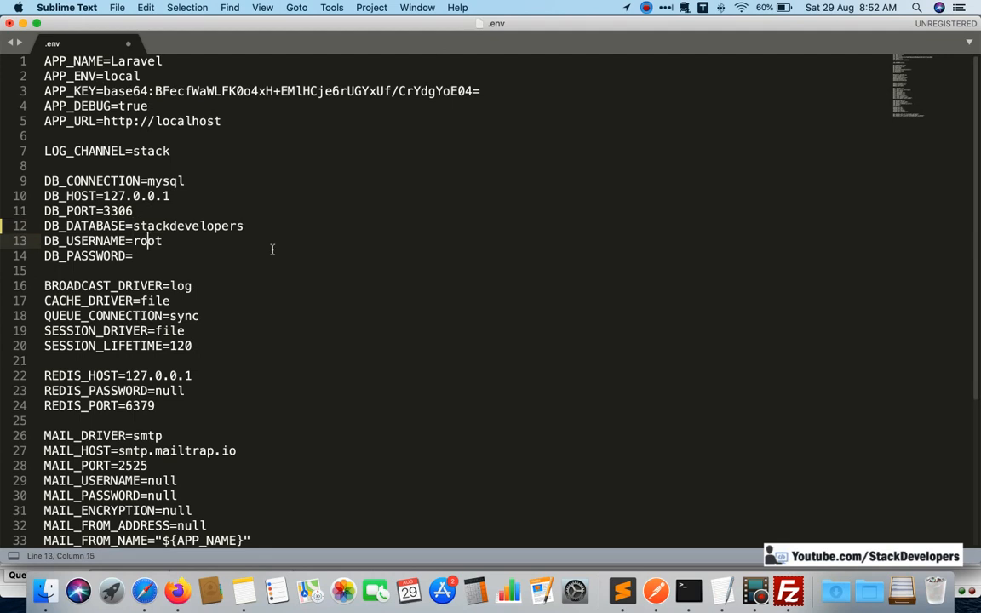
{"action": "key", "text": "super+v"}
Copy the database password from the TextEdit note into DB_PASSWORD in the .env file.
{"action": "key", "text": "super+Tab"}
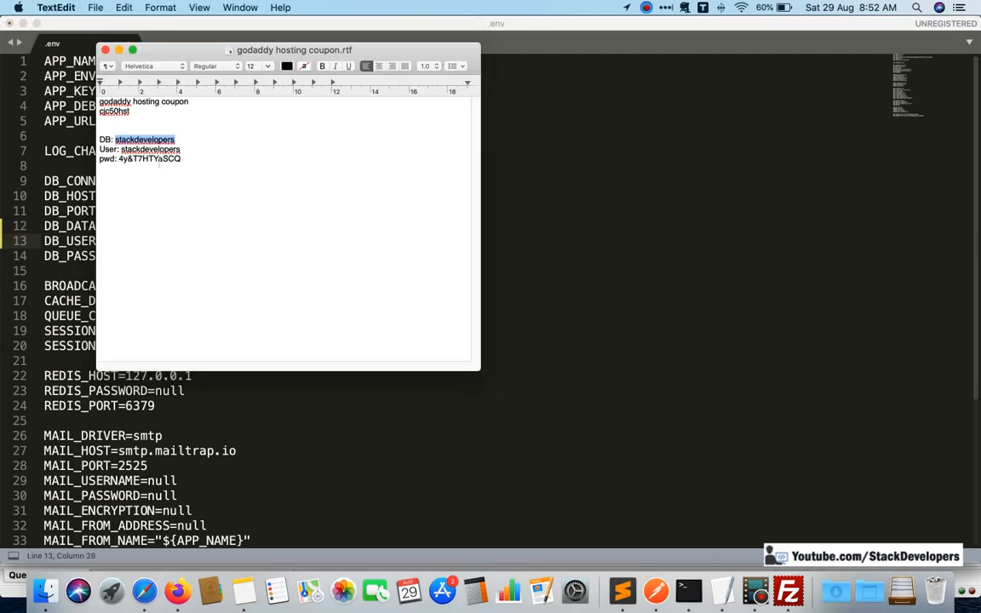
{"action": "left_click_drag", "start_coordinate": [181, 159], "coordinate": [118, 159]}
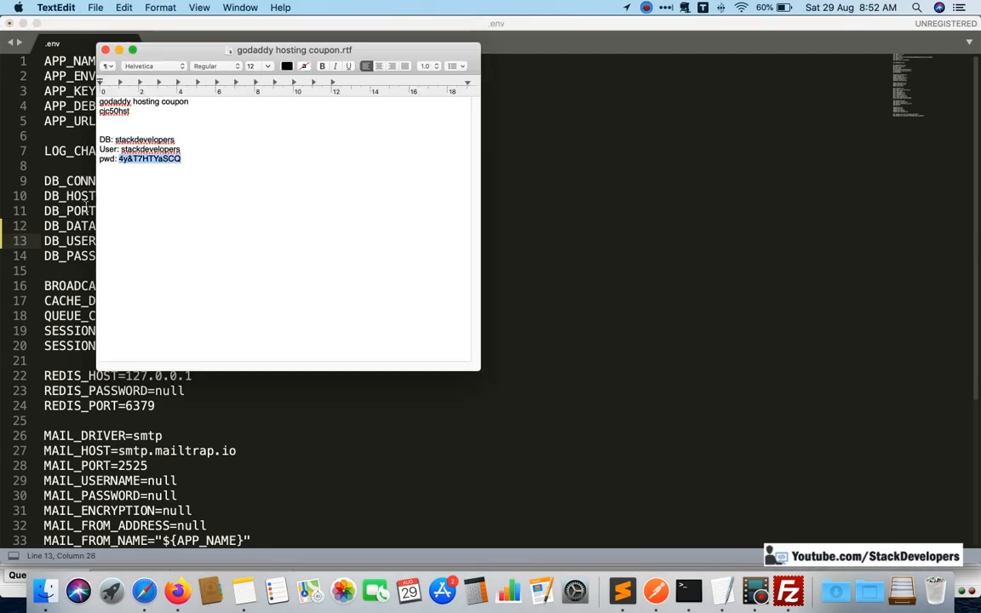
{"action": "key", "text": "super+Tab"}
{"action": "left_click", "coordinate": [198, 256]}
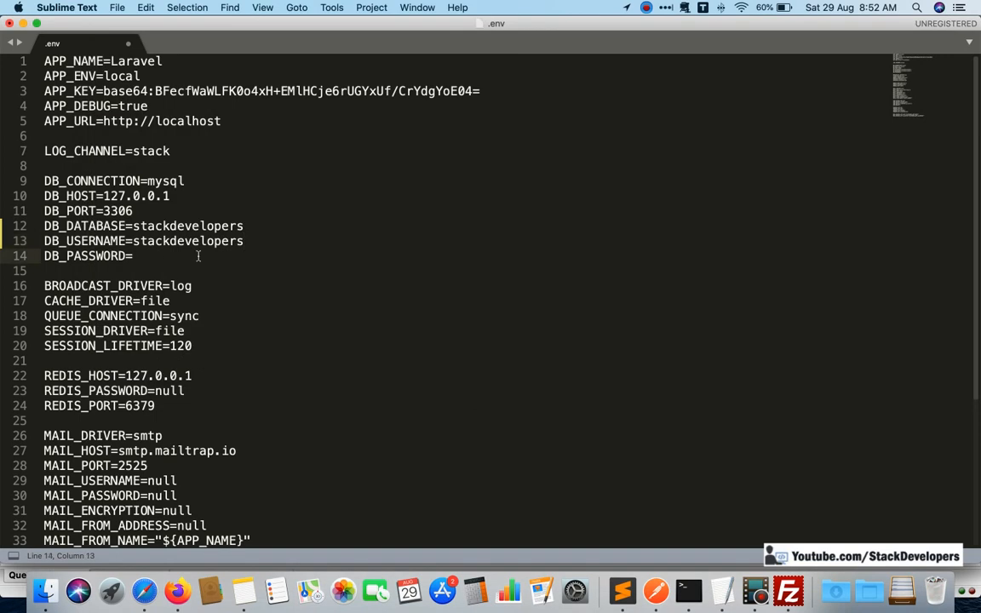
{"action": "key", "text": "super+v"}
Switch to the cPanel home page in Firefox, search its functions for "da" and open MySQL Databases.
{"action": "left_click", "coordinate": [138, 587]}
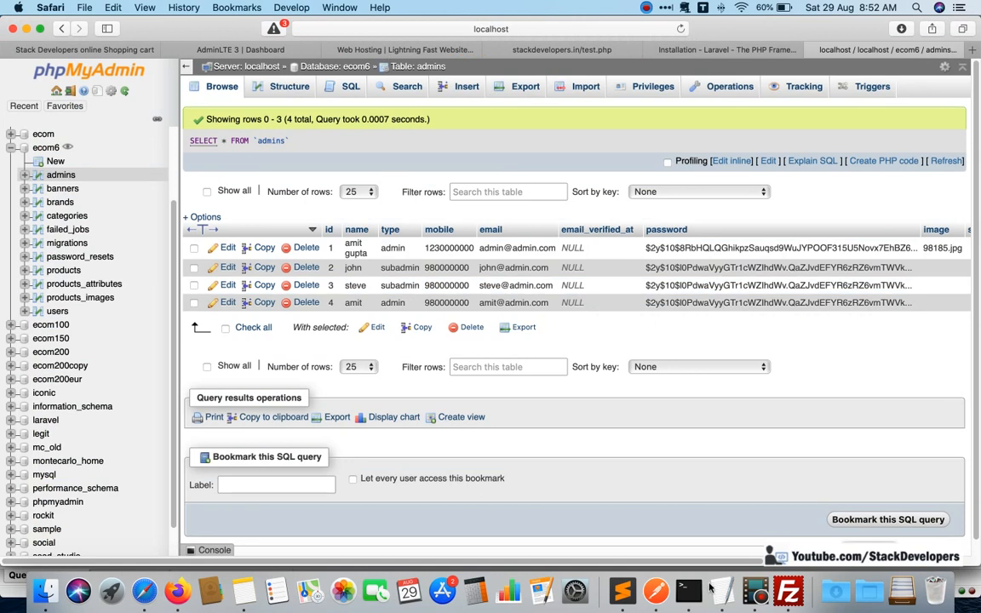
{"action": "left_click", "coordinate": [177, 589]}
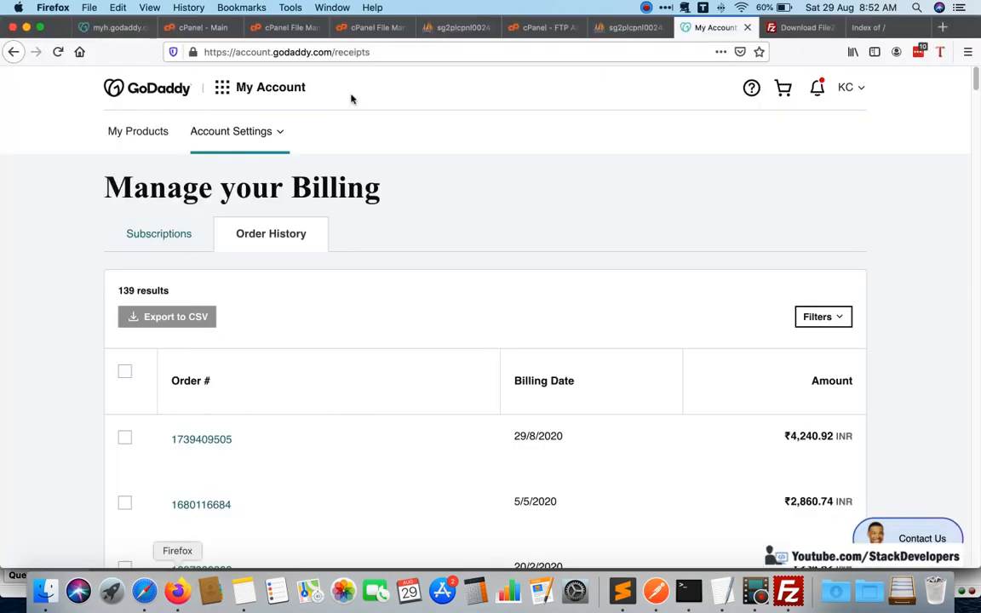
{"action": "left_click", "coordinate": [375, 28]}
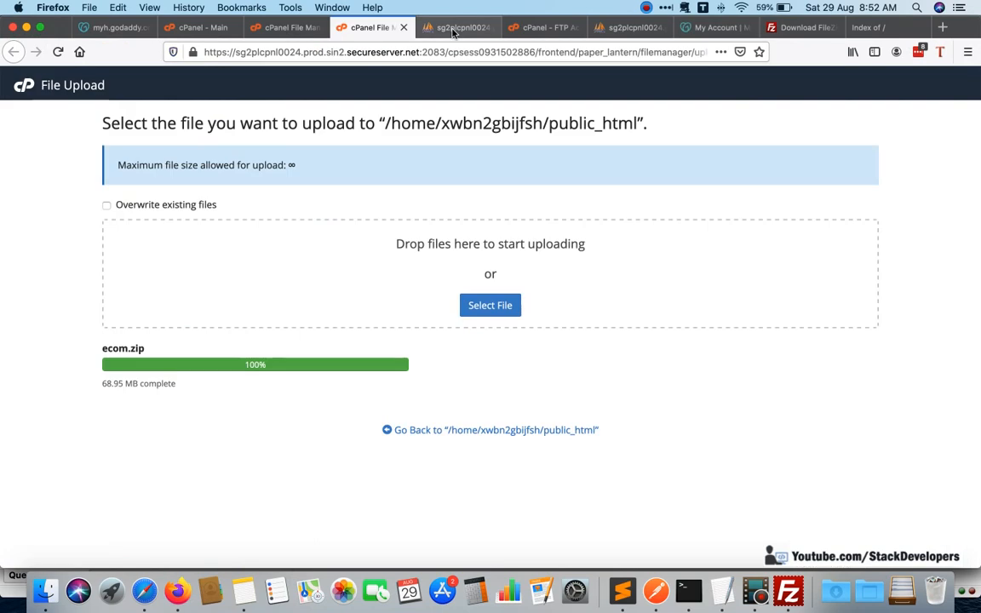
{"action": "left_click", "coordinate": [454, 30]}
{"action": "left_click", "coordinate": [528, 30]}
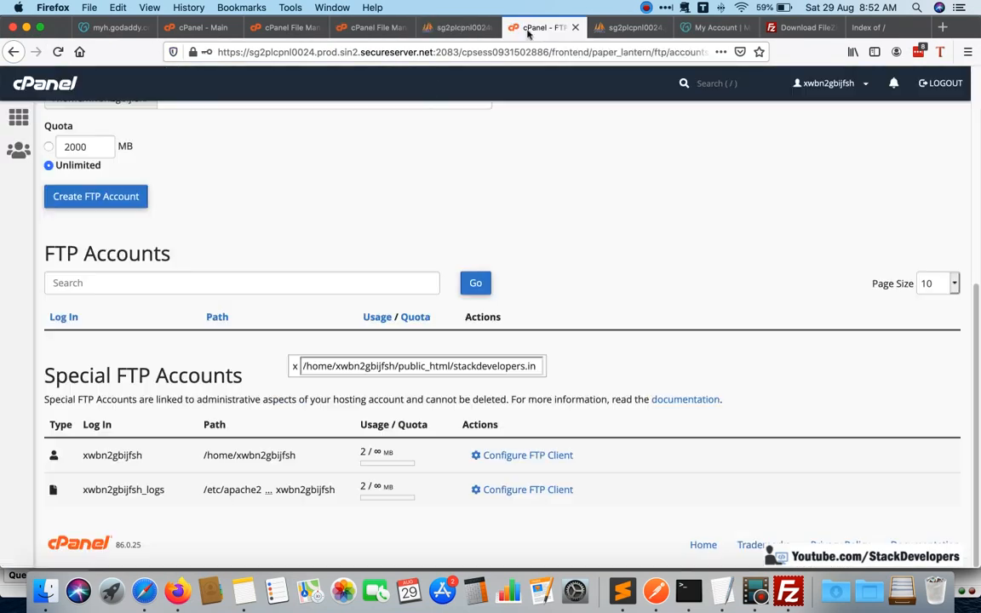
{"action": "left_click", "coordinate": [266, 28]}
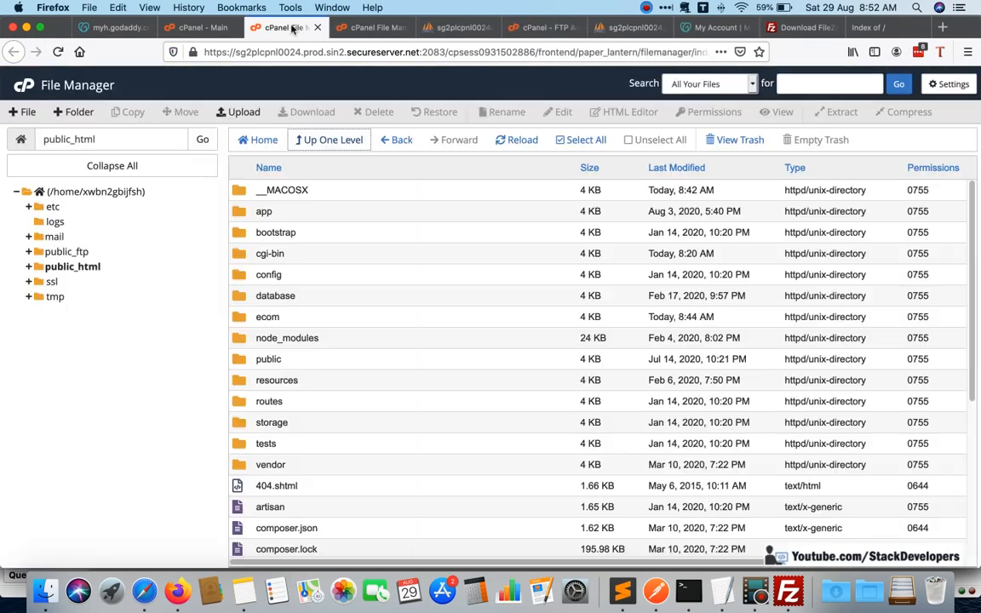
{"action": "left_click", "coordinate": [377, 28]}
{"action": "left_click", "coordinate": [196, 28]}
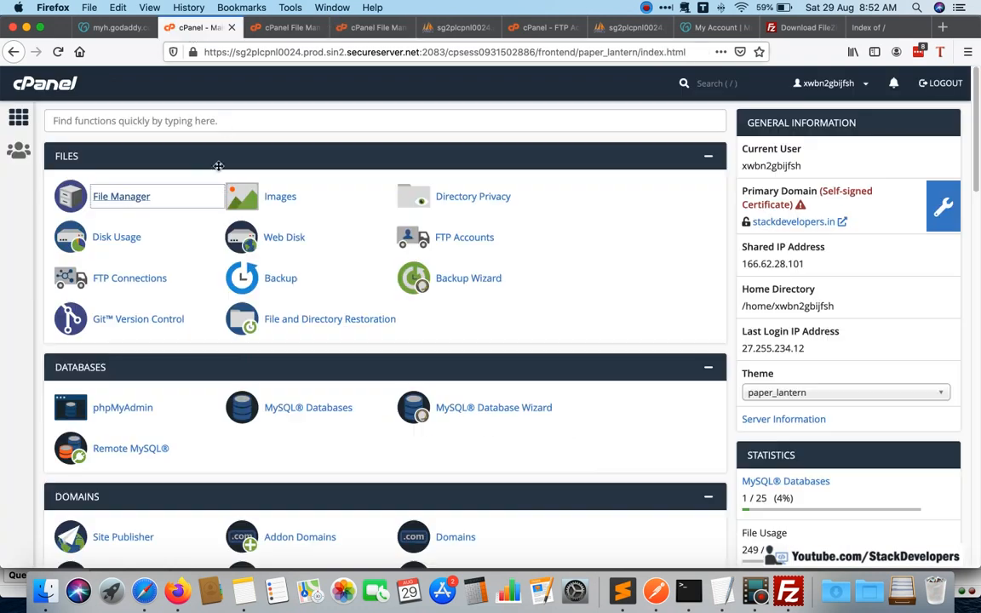
{"action": "left_click", "coordinate": [225, 124]}
{"action": "type", "text": "da"}
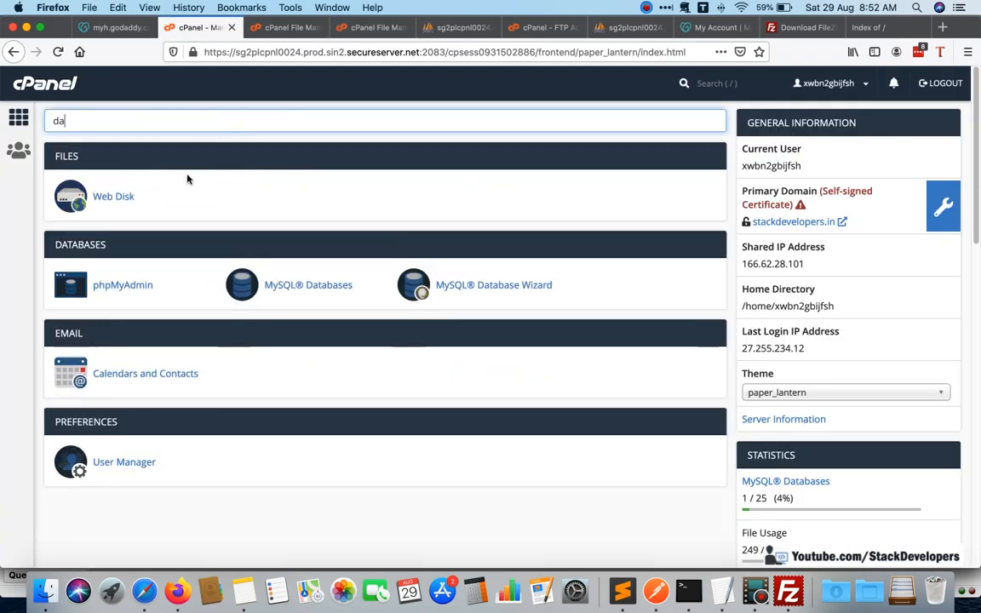
{"action": "left_click", "coordinate": [315, 287]}
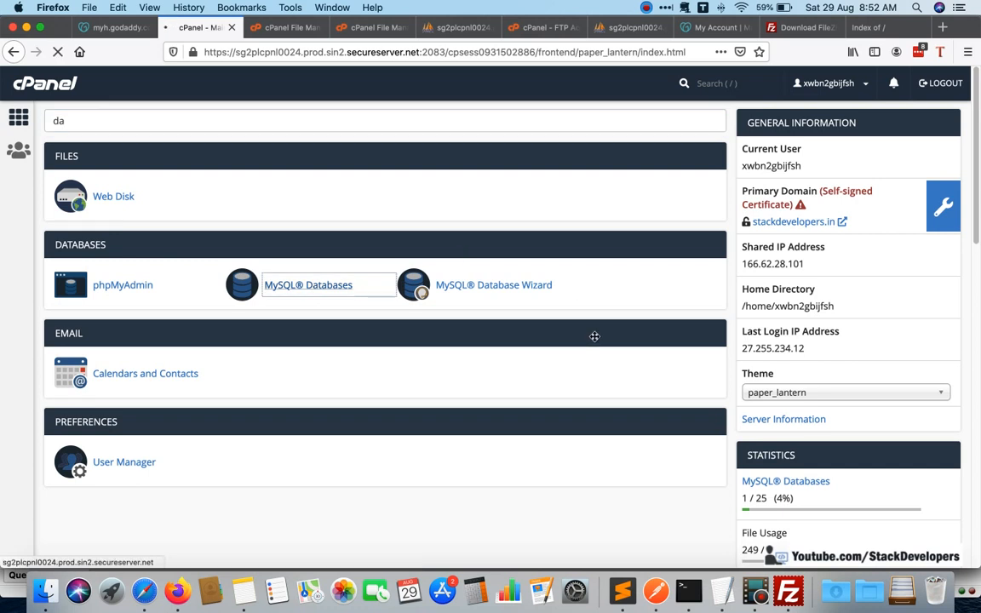
Check the stackdevelopers database and its privileged user under Current Databases, and open that user's privileges.
{"action": "scroll", "coordinate": [579, 340], "scroll_direction": "down", "scroll_amount": 10}
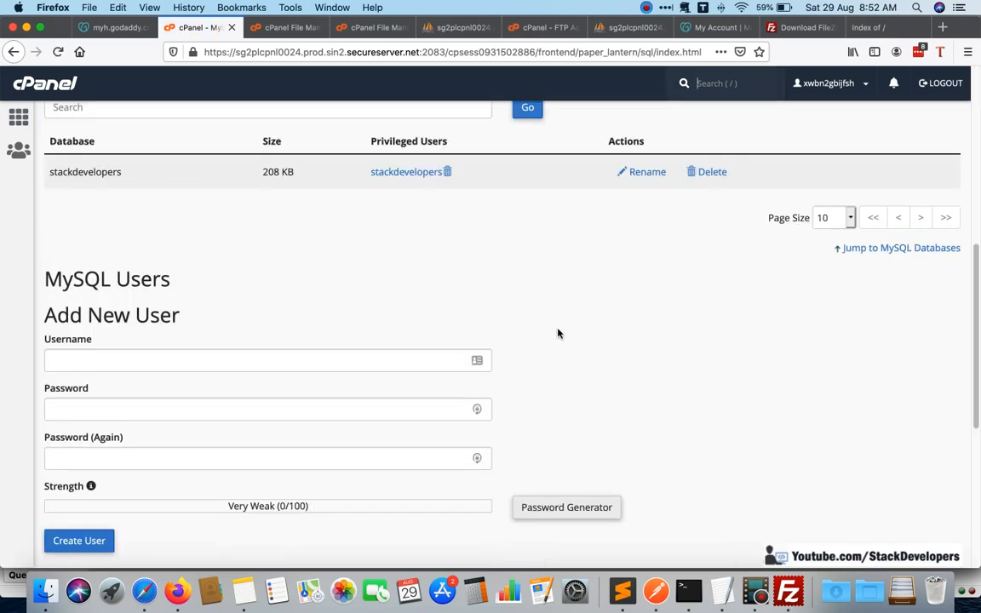
{"action": "scroll", "coordinate": [557, 336], "scroll_direction": "up", "scroll_amount": 1}
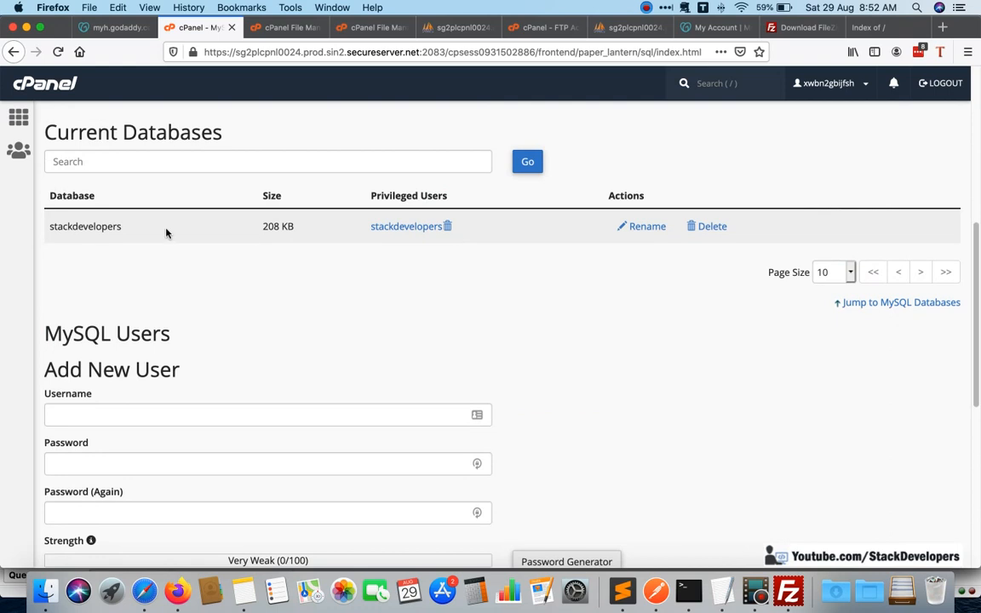
{"action": "scroll", "coordinate": [583, 296], "scroll_direction": "up", "scroll_amount": 3}
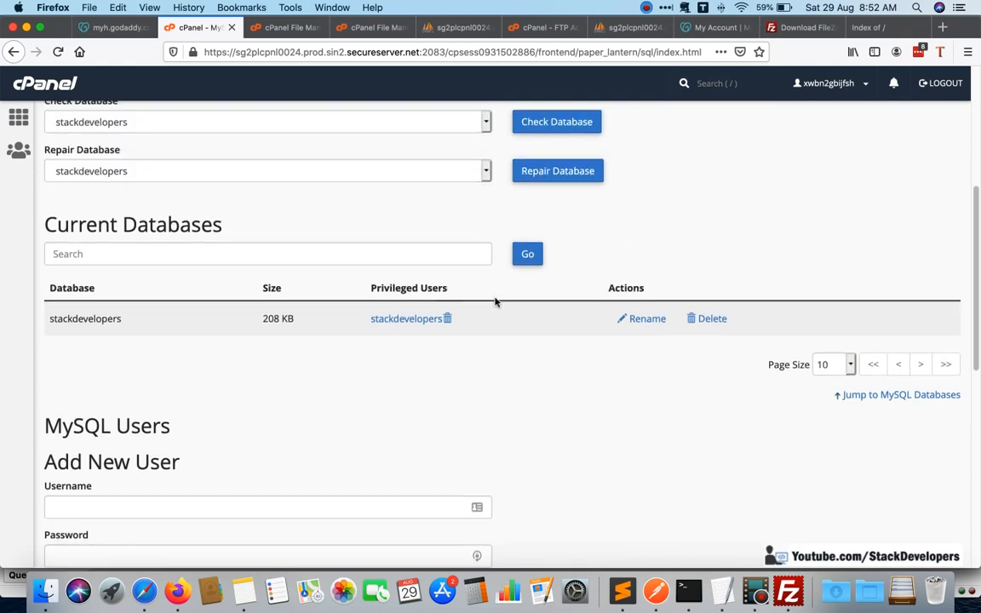
{"action": "scroll", "coordinate": [511, 353], "scroll_direction": "up", "scroll_amount": 2}
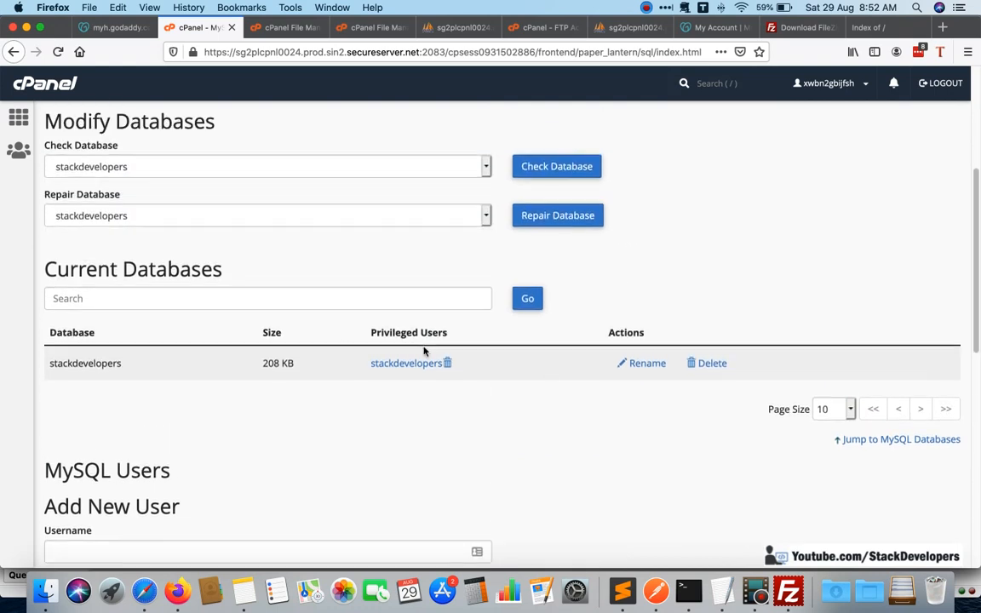
{"action": "left_click", "coordinate": [383, 393]}
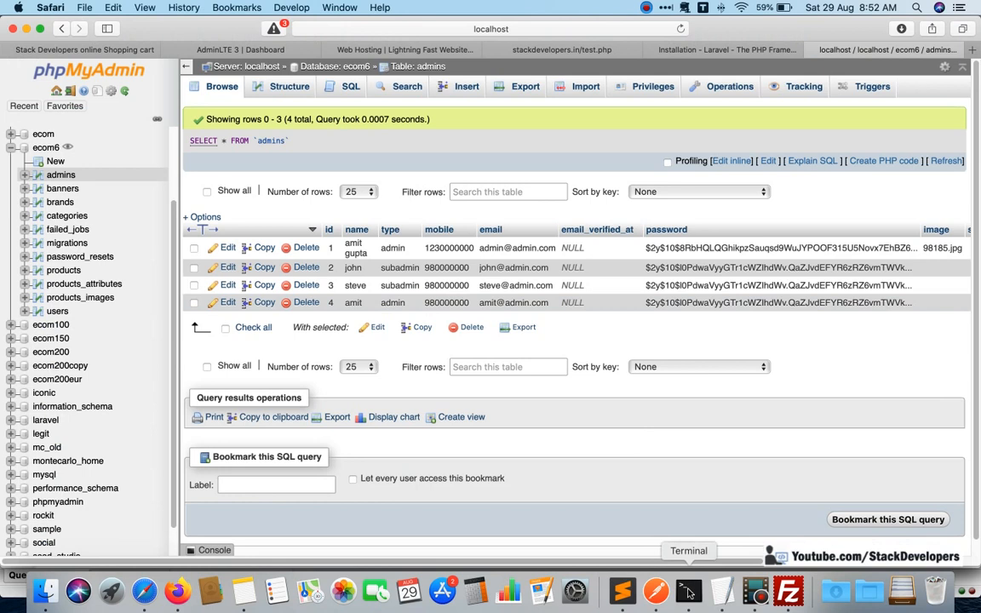
Set DB_HOST to localhost in the remote .env, save and close it, and upload the changed file to /public_html through FileZilla.
{"action": "left_click", "coordinate": [622, 590]}
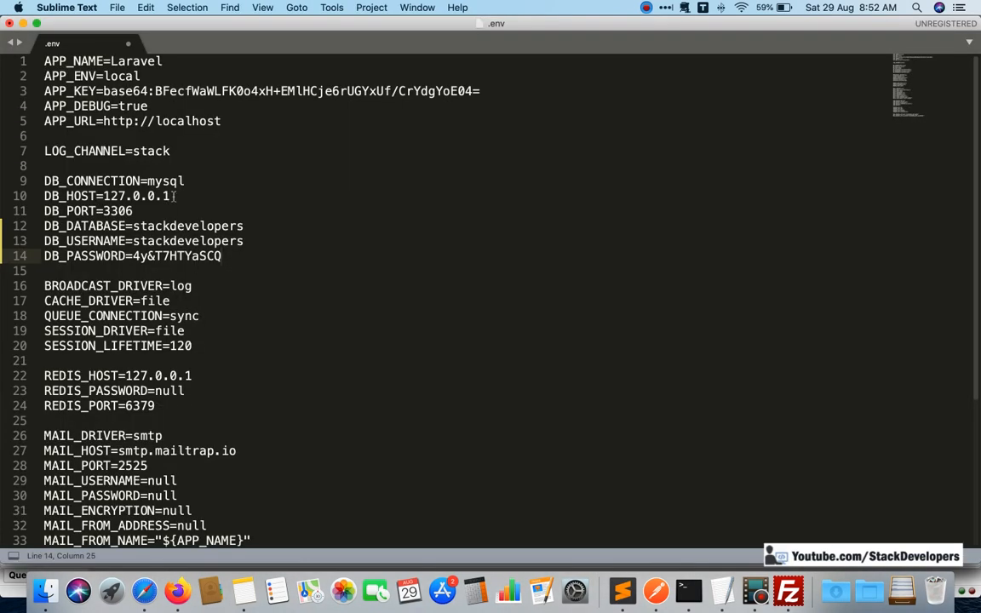
{"action": "left_click_drag", "start_coordinate": [170, 196], "coordinate": [103, 196]}
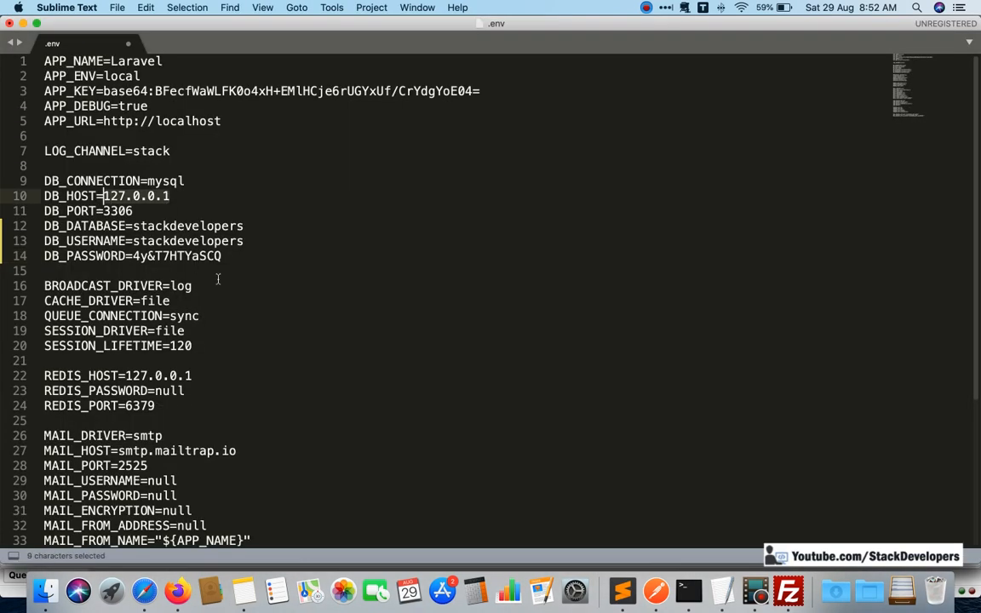
{"action": "type", "text": "localh"}
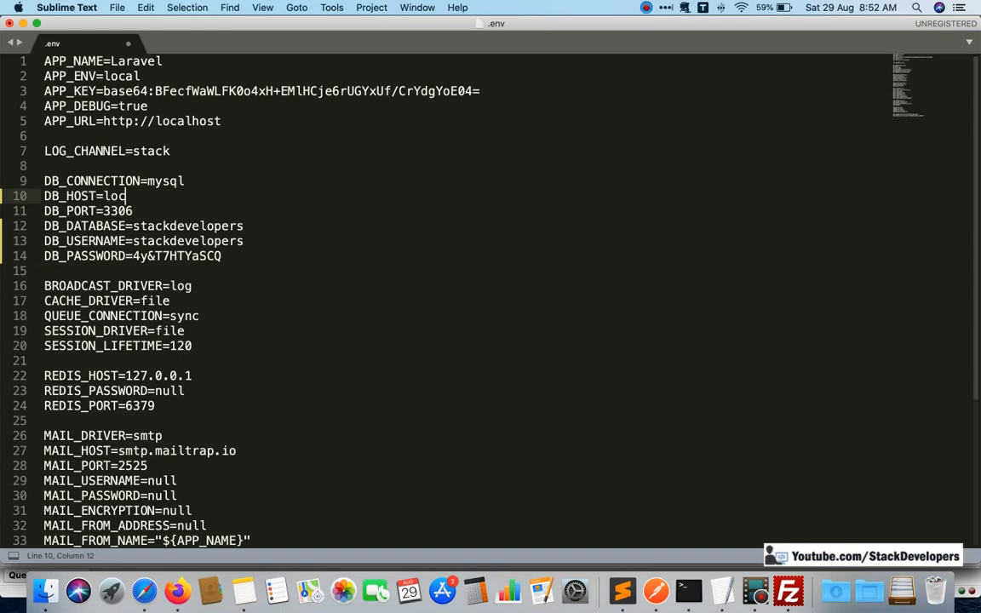
{"action": "type", "text": "ost"}
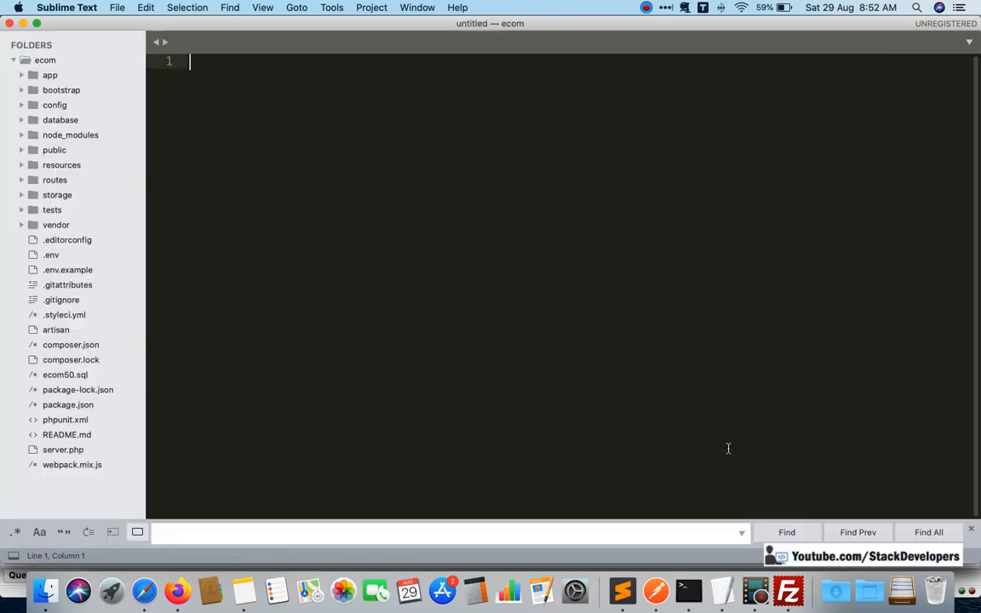
{"action": "left_click", "coordinate": [787, 589]}
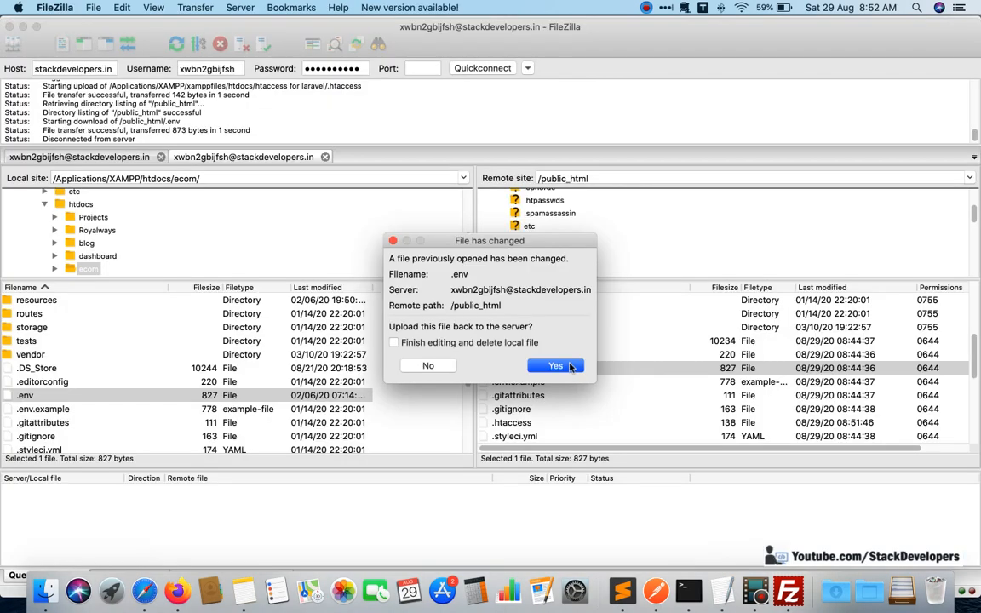
{"action": "left_click", "coordinate": [571, 367]}
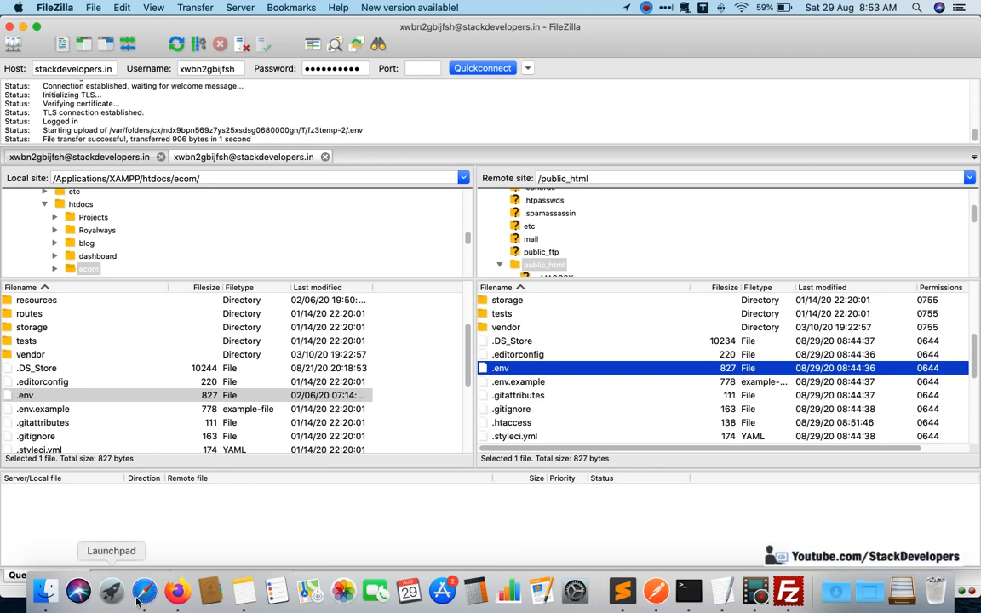
Reload stackdevelopers.in in the Firefox directory-index tab and look over the storefront home page.
{"action": "left_click", "coordinate": [176, 590]}
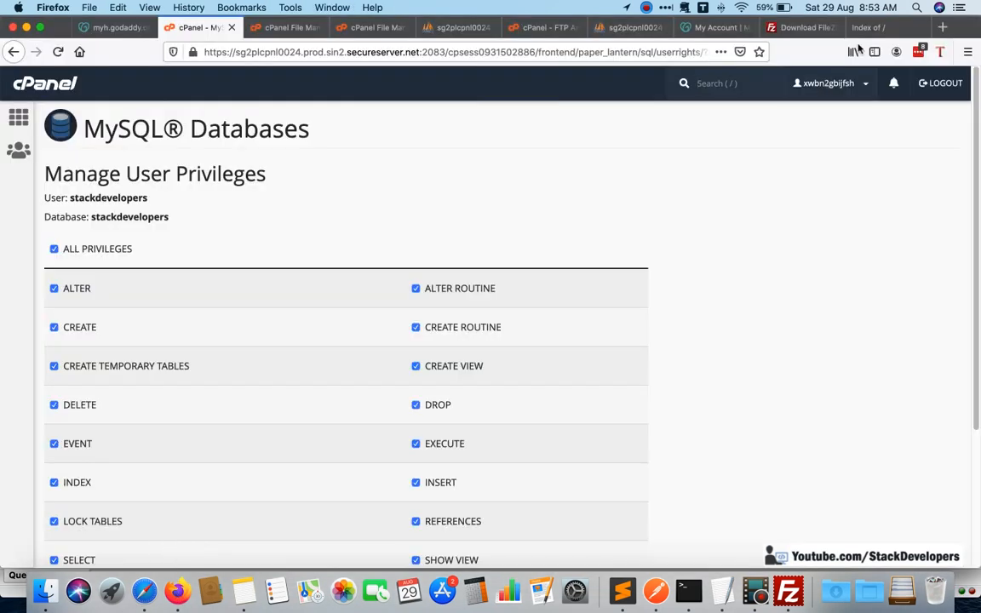
{"action": "left_click", "coordinate": [868, 28]}
{"action": "left_click", "coordinate": [358, 52]}
{"action": "left_click", "coordinate": [364, 54]}
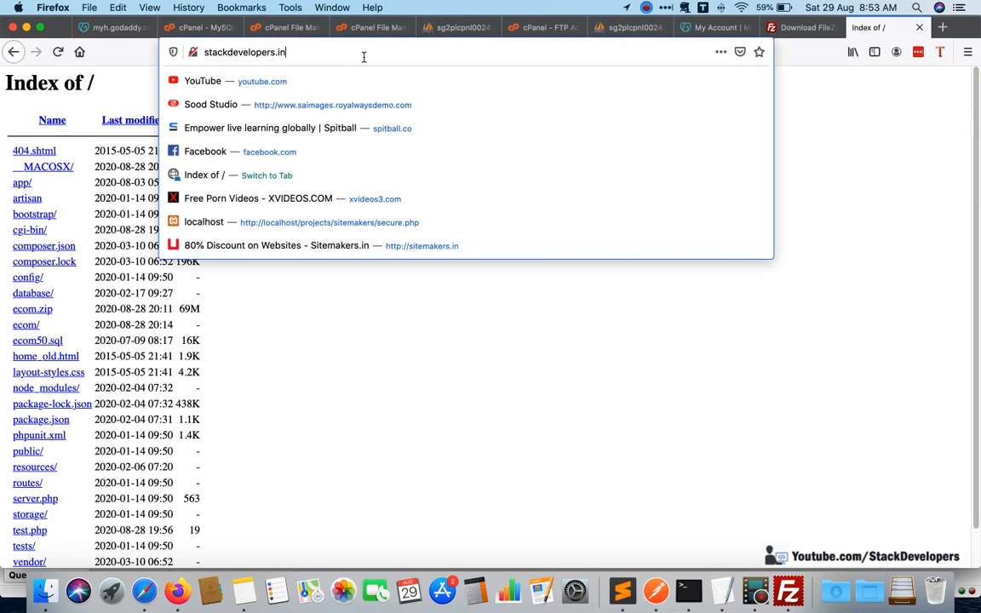
{"action": "key", "text": "Return"}
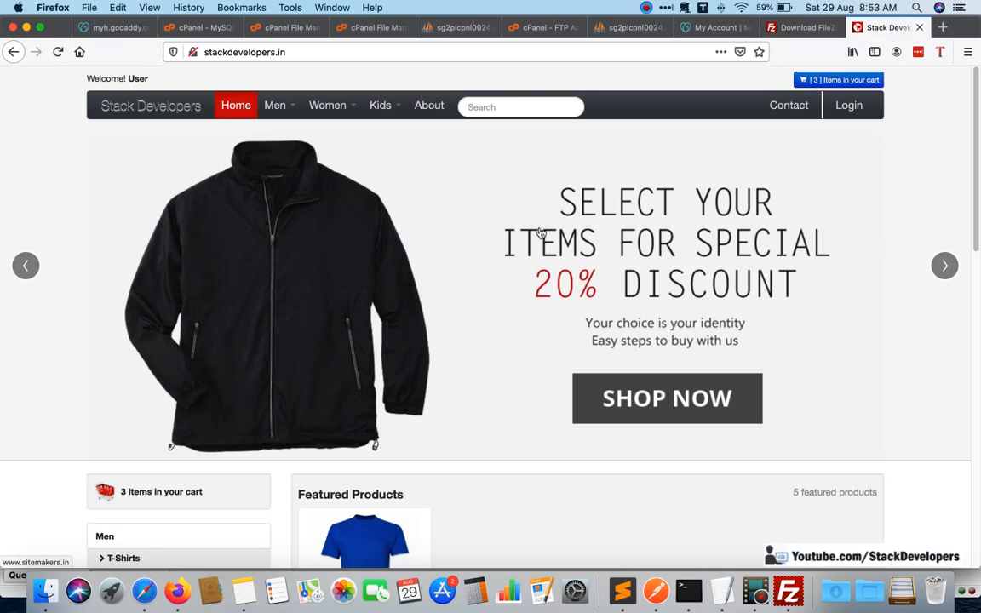
{"action": "scroll", "coordinate": [425, 170], "scroll_direction": "down", "scroll_amount": 10}
{"action": "scroll", "coordinate": [295, 77], "scroll_direction": "up", "scroll_amount": 7}
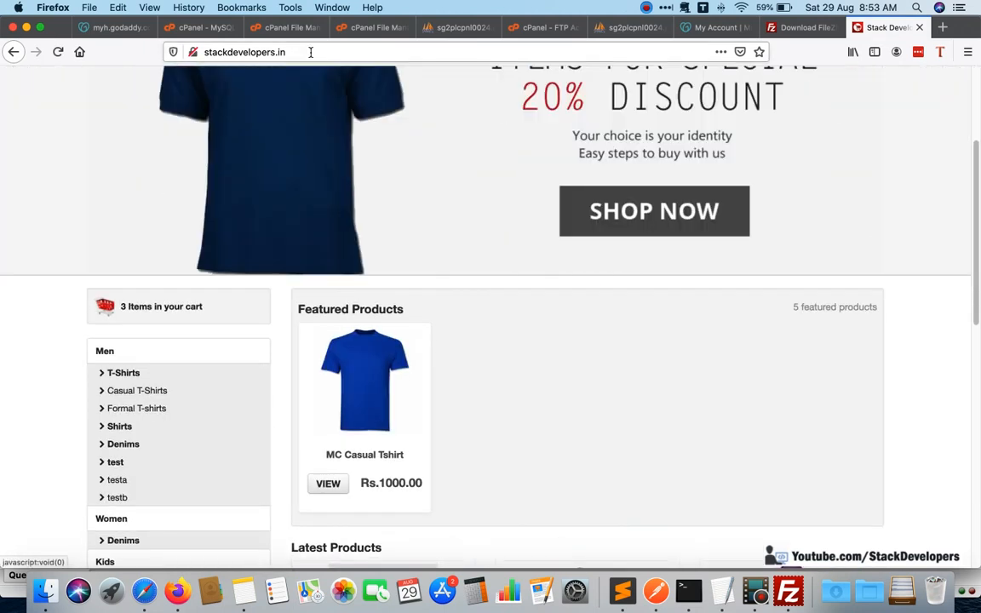
Look over the storefront home page, including the banner, the featured products, the latest products and the footer.
{"action": "left_click", "coordinate": [311, 52]}
{"action": "left_click", "coordinate": [313, 52]}
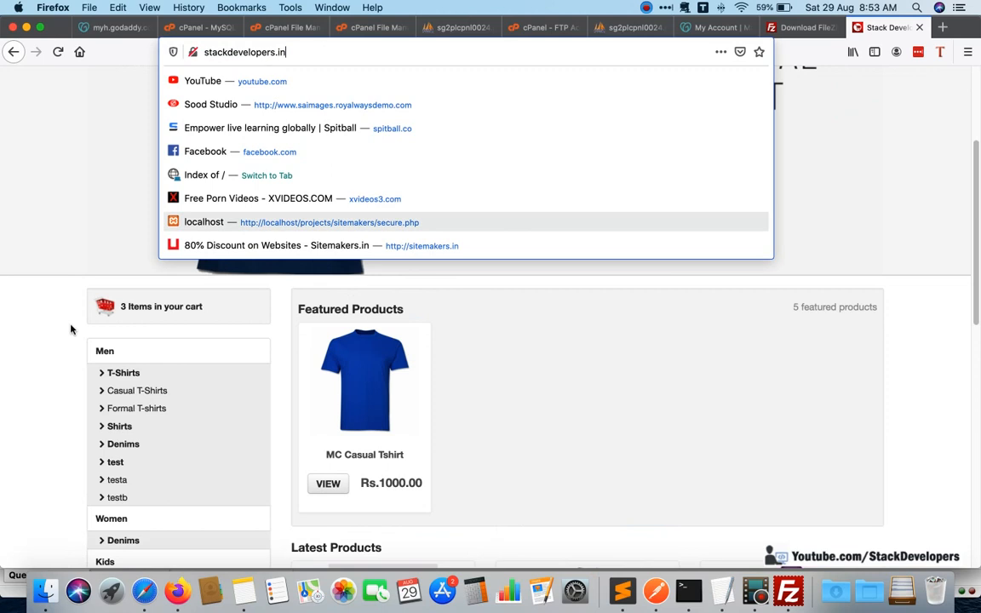
{"action": "left_click", "coordinate": [530, 288]}
{"action": "scroll", "coordinate": [544, 298], "scroll_direction": "down", "scroll_amount": 10}
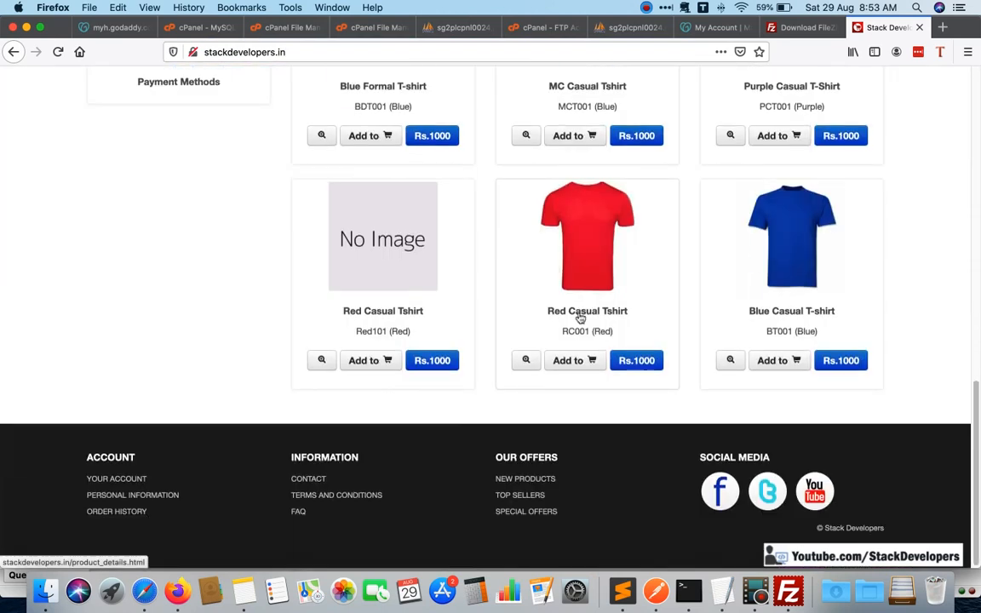
{"action": "scroll", "coordinate": [576, 313], "scroll_direction": "up", "scroll_amount": 5}
{"action": "scroll", "coordinate": [695, 273], "scroll_direction": "down", "scroll_amount": 3}
{"action": "scroll", "coordinate": [426, 81], "scroll_direction": "up", "scroll_amount": 10}
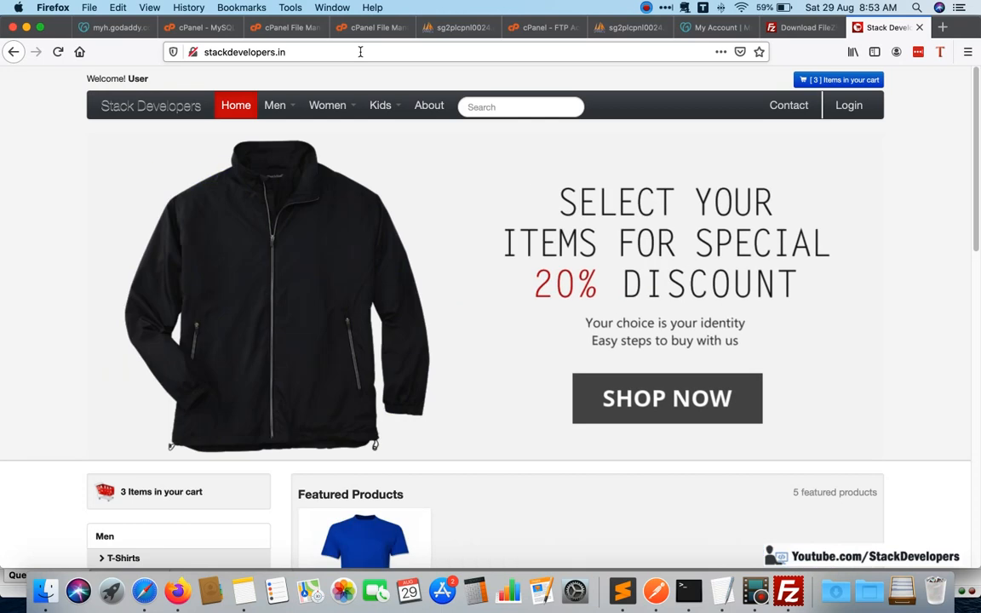
{"action": "scroll", "coordinate": [640, 376], "scroll_direction": "down", "scroll_amount": 5}
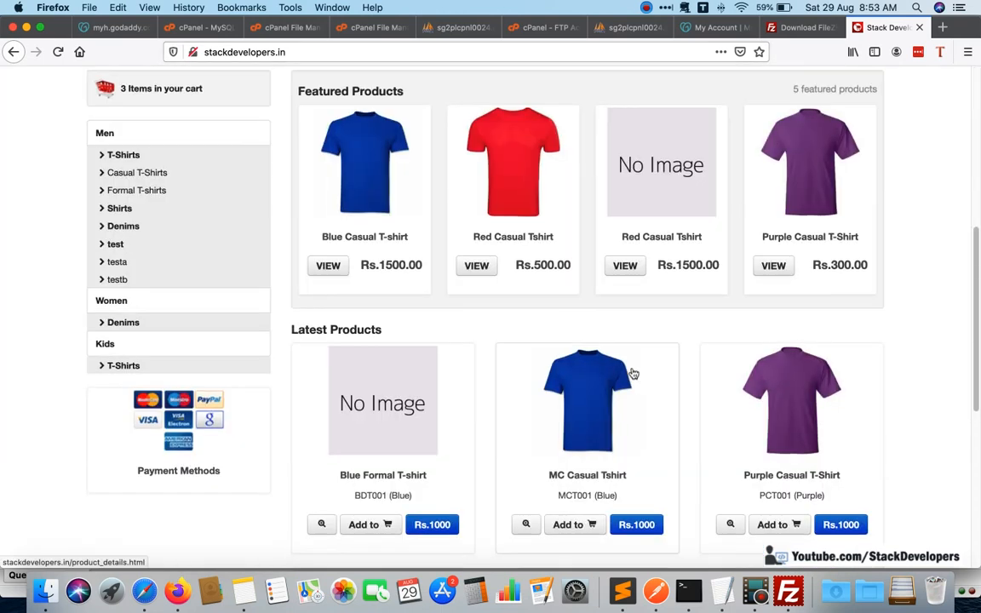
{"action": "scroll", "coordinate": [632, 374], "scroll_direction": "up", "scroll_amount": 5}
{"action": "scroll", "coordinate": [307, 136], "scroll_direction": "down", "scroll_amount": 2}
{"action": "scroll", "coordinate": [295, 113], "scroll_direction": "up", "scroll_amount": 2}
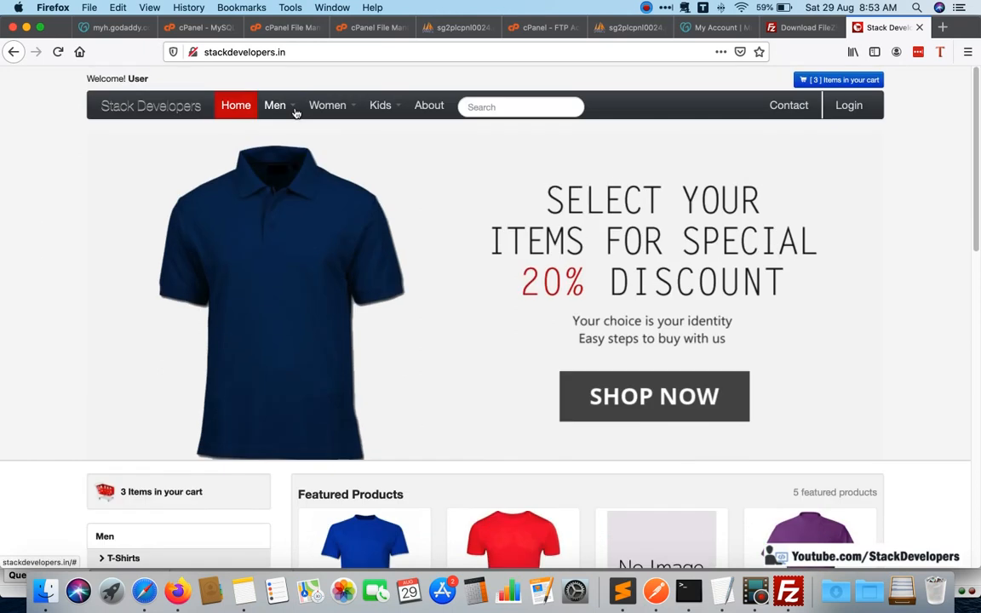
Open the T-Shirts category under Men on the storefront and look through its product listing.
{"action": "mouse_move", "coordinate": [296, 113]}
{"action": "left_click", "coordinate": [288, 151]}
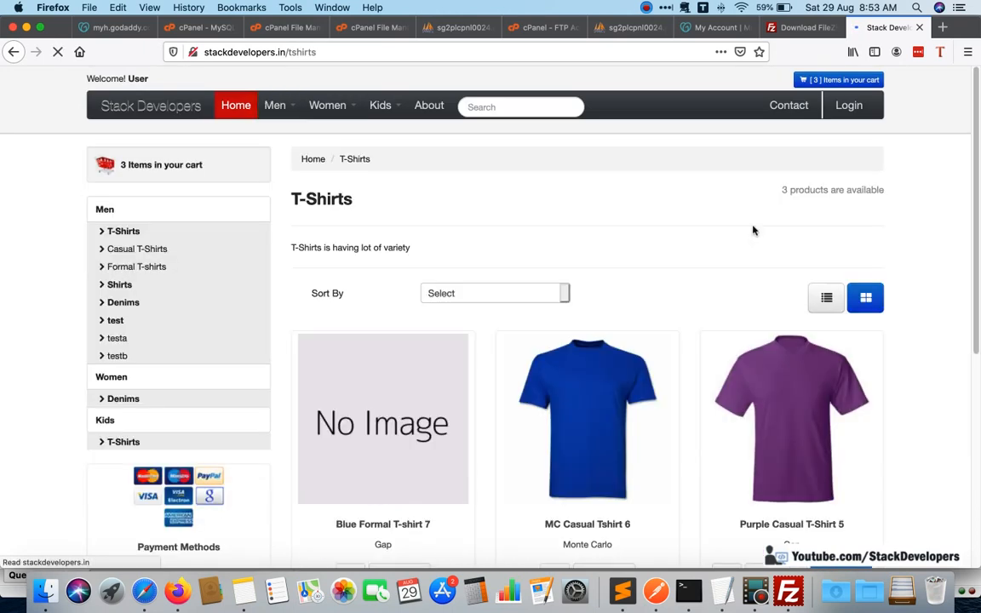
{"action": "scroll", "coordinate": [713, 284], "scroll_direction": "down", "scroll_amount": 5}
{"action": "scroll", "coordinate": [648, 210], "scroll_direction": "up", "scroll_amount": 5}
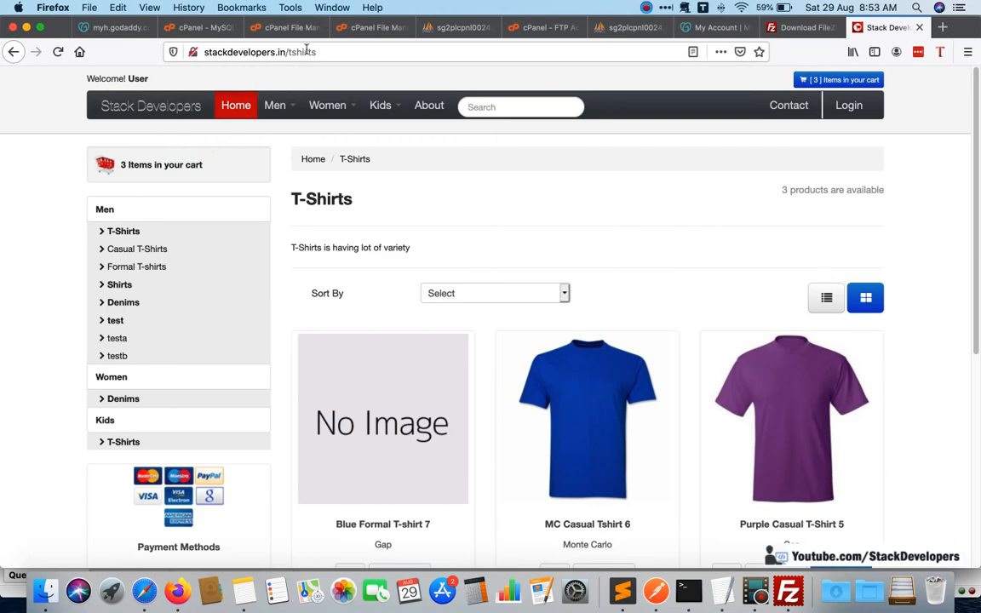
Open the site's admin login page at stackdevelopers.in/admin.
{"action": "double_click", "coordinate": [302, 52]}
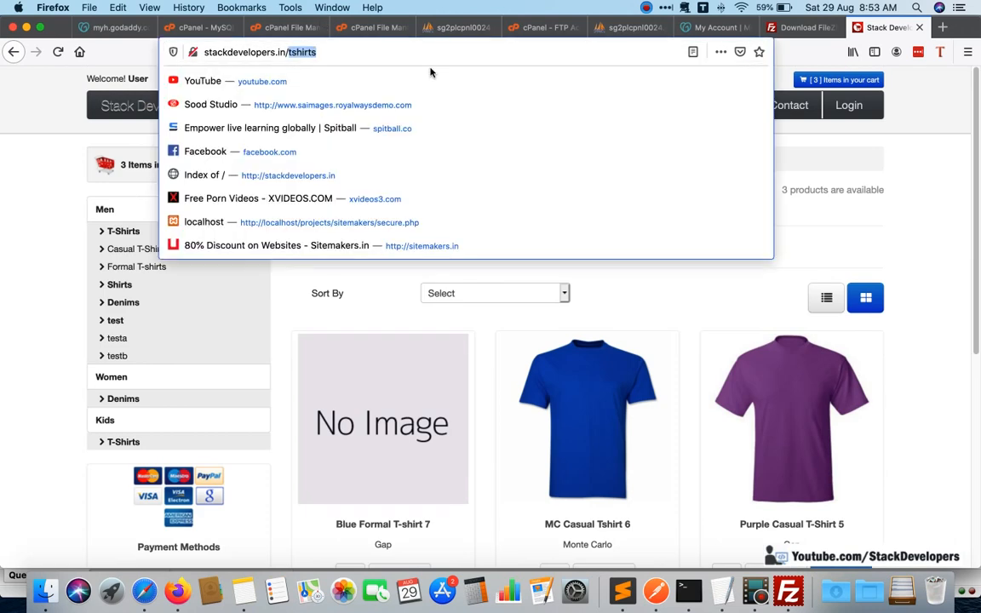
{"action": "type", "text": "20"}
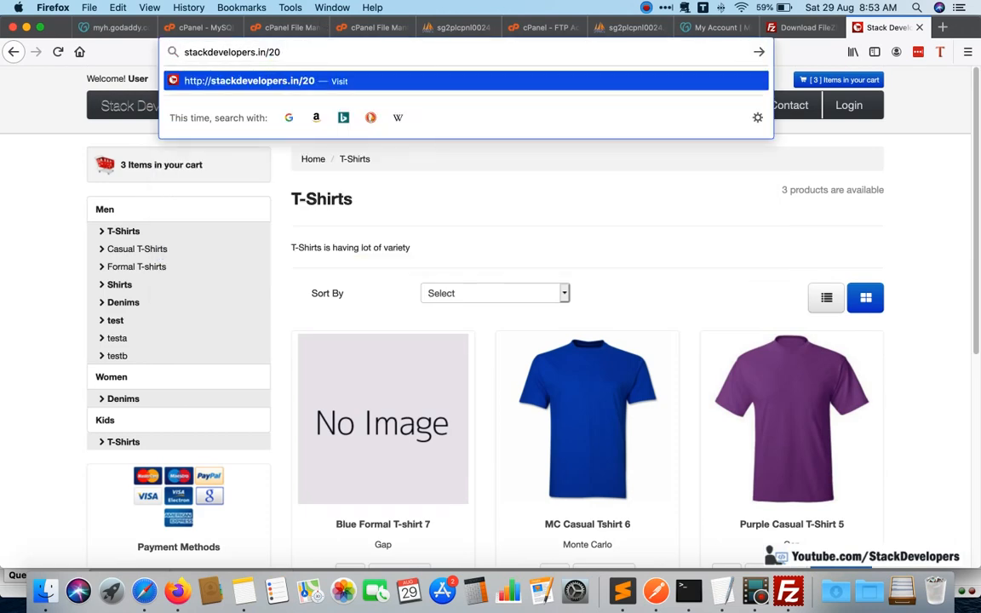
{"action": "key", "text": "BackSpace"}
{"action": "key", "text": "BackSpace"}
{"action": "type", "text": "admin"}
{"action": "key", "text": "Return"}
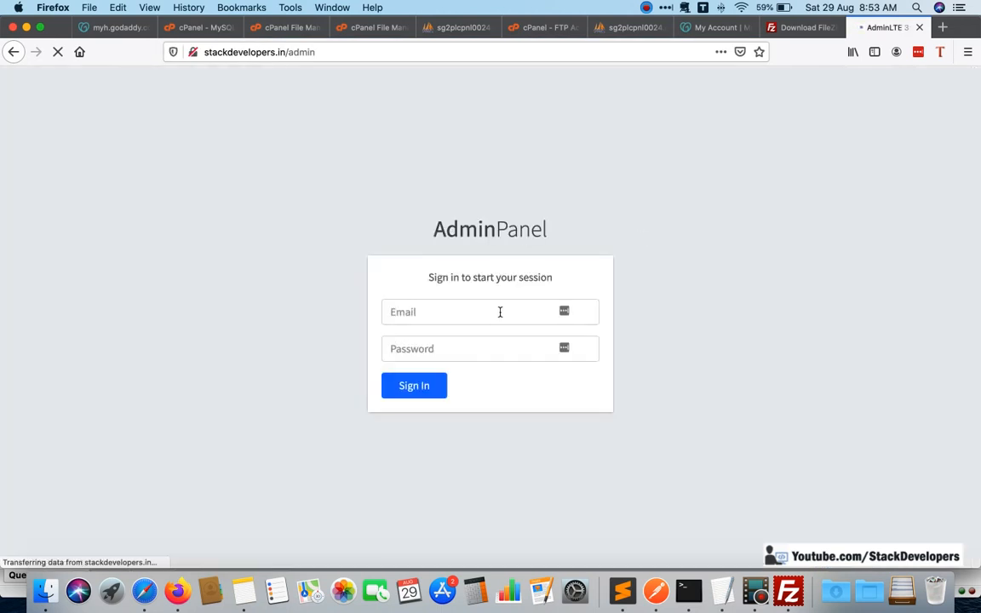
Sign in to the Admin Panel with the admin's e-mail and password, and save the login in Firefox.
{"action": "left_click", "coordinate": [499, 312]}
{"action": "type", "text": "admin"}
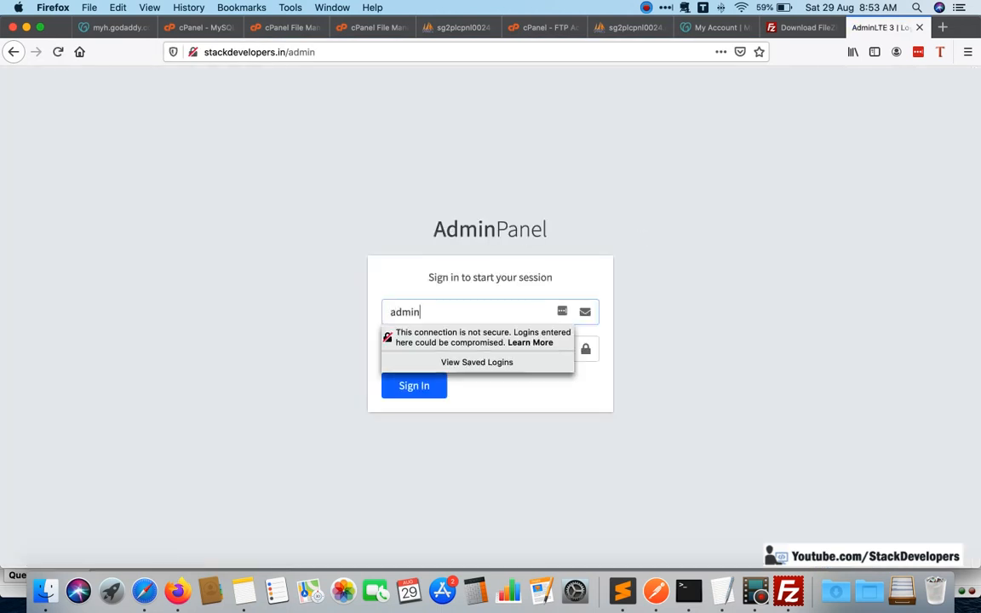
{"action": "type", "text": "@admin.com"}
{"action": "key", "text": "Tab"}
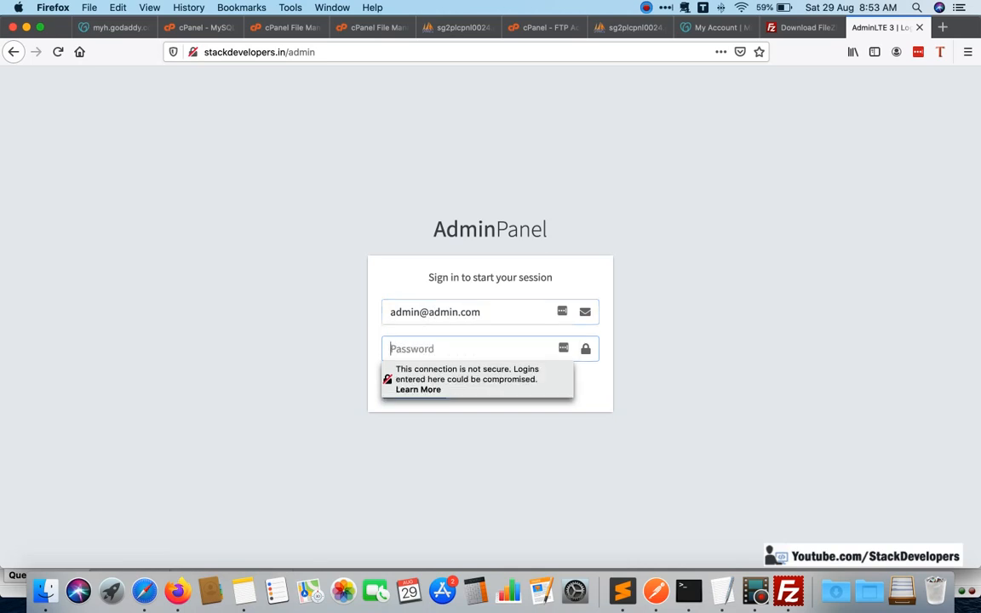
{"action": "type", "text": "123456"}
{"action": "key", "text": "Return"}
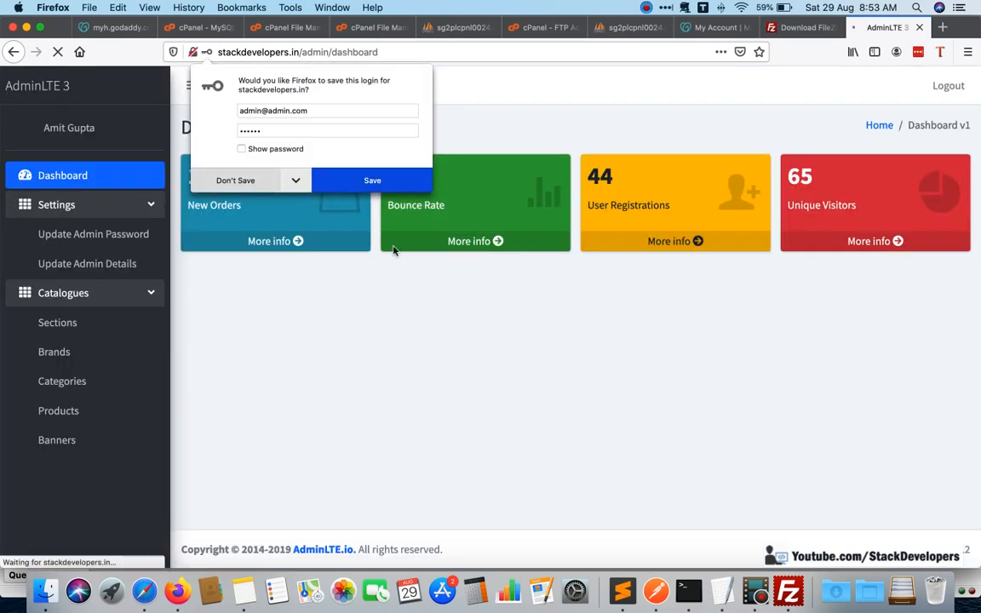
{"action": "left_click", "coordinate": [372, 180]}
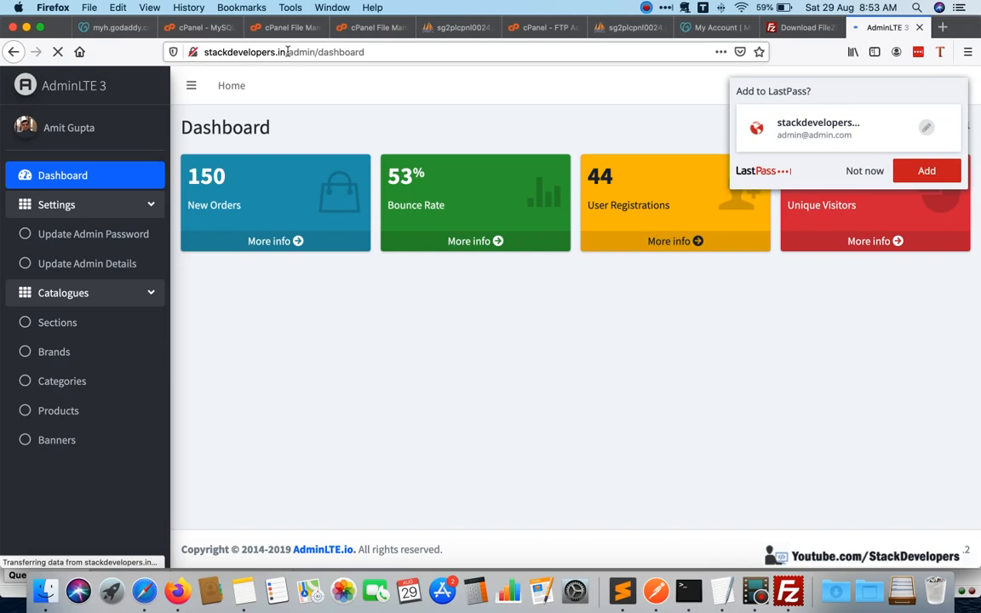
Copy the stackdevelopers.in domain from the dashboard address and open the storefront in a new browser tab.
{"action": "left_click", "coordinate": [261, 52]}
{"action": "double_click", "coordinate": [220, 51]}
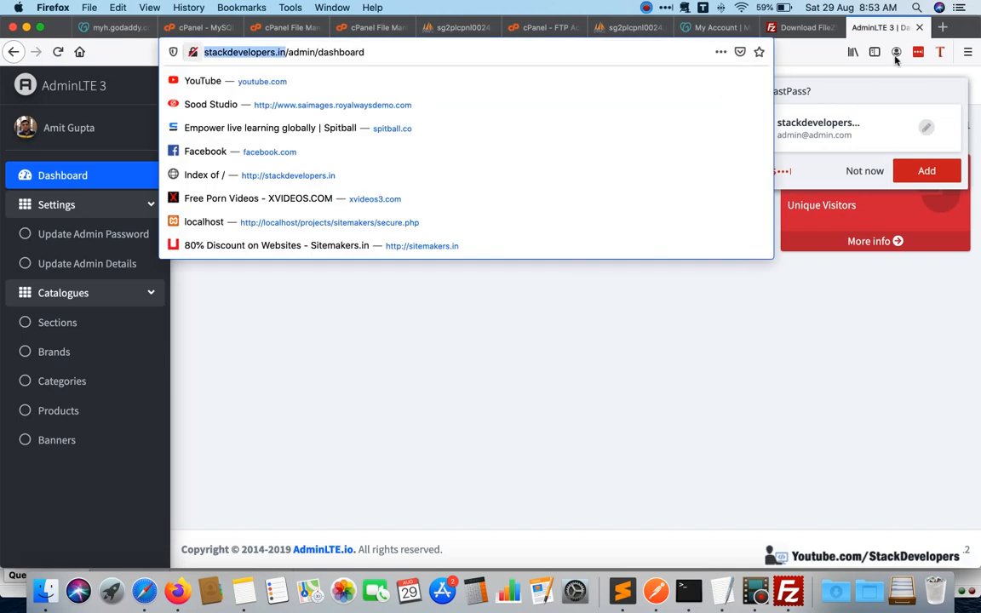
{"action": "key", "text": "super+c"}
{"action": "left_click", "coordinate": [943, 28]}
{"action": "key", "text": "super+v"}
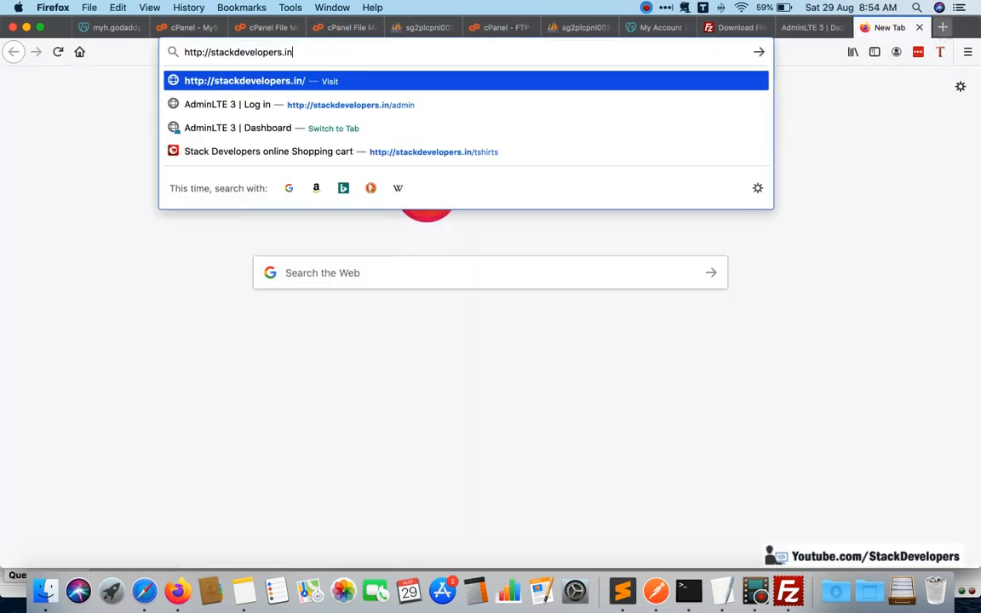
{"action": "key", "text": "Return"}
Compare the admin dashboard with the storefront home page, declining the LastPass offer to add the login, and return to the dashboard.
{"action": "left_click", "coordinate": [827, 28]}
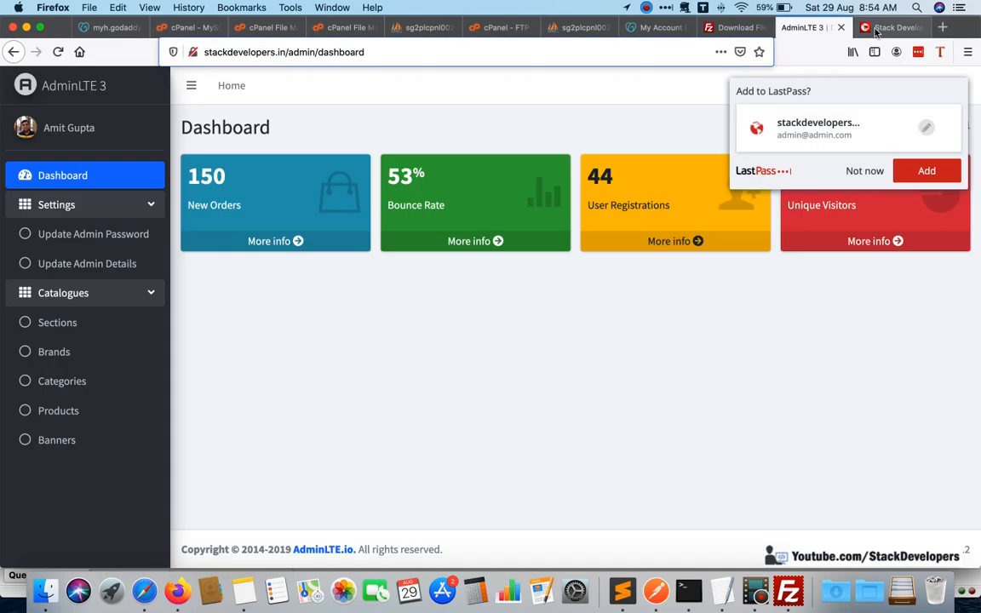
{"action": "left_click", "coordinate": [877, 29]}
{"action": "left_click", "coordinate": [811, 30]}
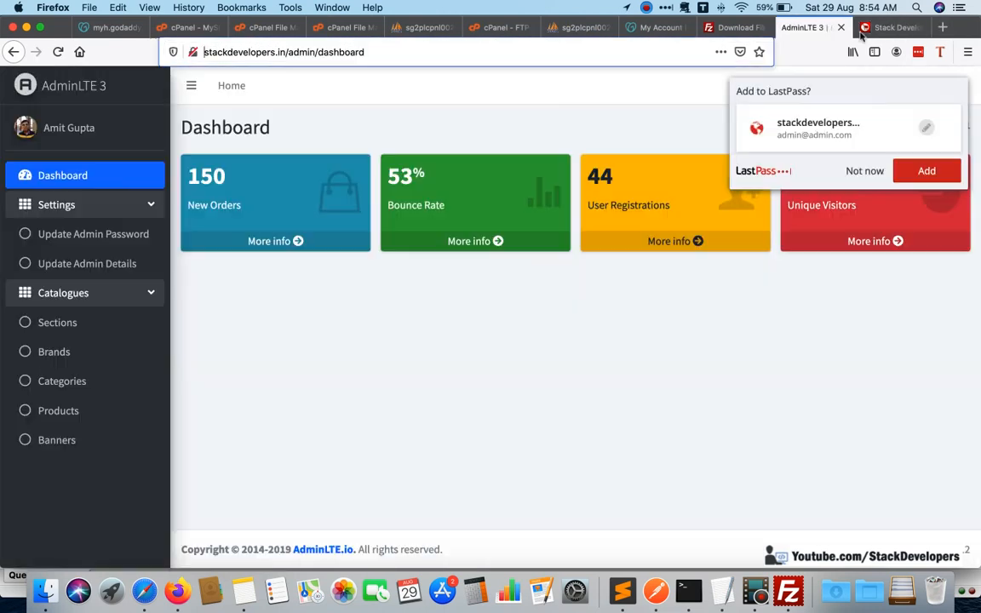
{"action": "left_click", "coordinate": [862, 168]}
{"action": "left_click", "coordinate": [877, 31]}
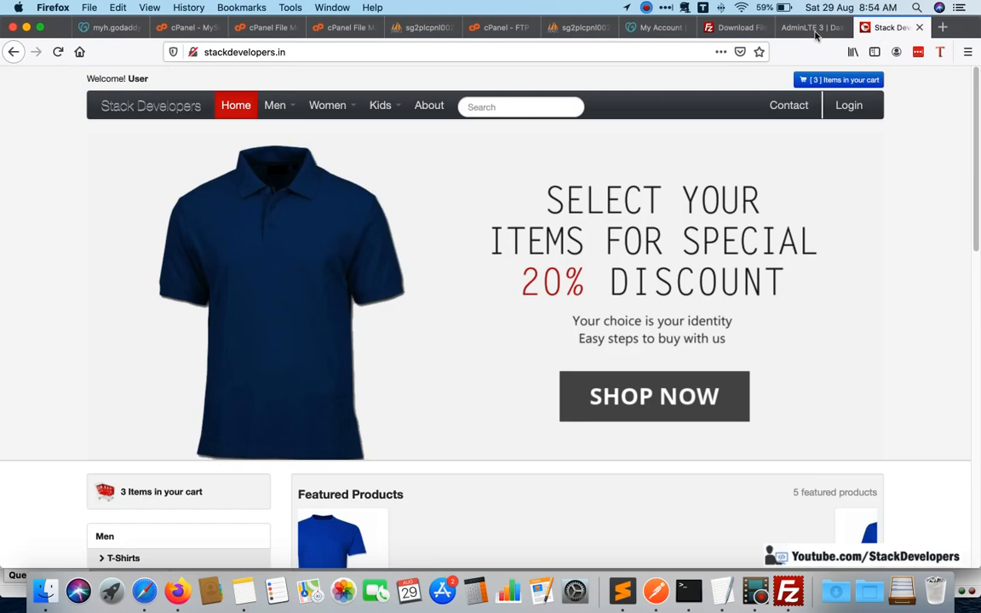
{"action": "left_click", "coordinate": [811, 27]}
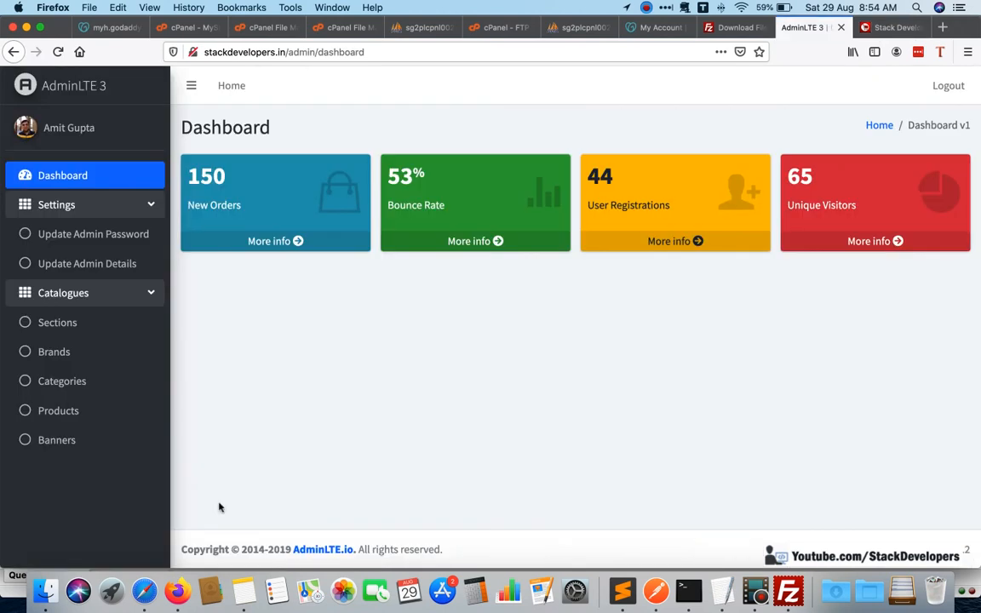
Switch to Notes and change the example domain in the first step of the website checklist to stackdevelopers.in.
{"action": "left_click", "coordinate": [243, 589]}
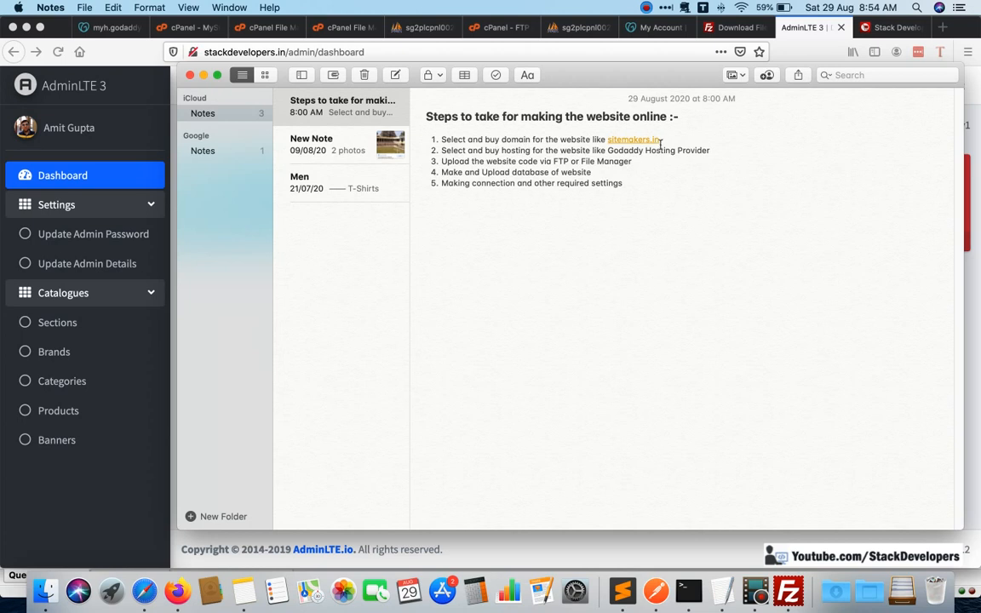
{"action": "key", "text": "BackSpace"}
{"action": "key", "text": "BackSpace"}
{"action": "key", "text": "BackSpace"}
{"action": "key", "text": "BackSpace"}
{"action": "key", "text": "BackSpace"}
{"action": "key", "text": "BackSpace"}
{"action": "key", "text": "BackSpace"}
{"action": "key", "text": "BackSpace"}
{"action": "key", "text": "BackSpace"}
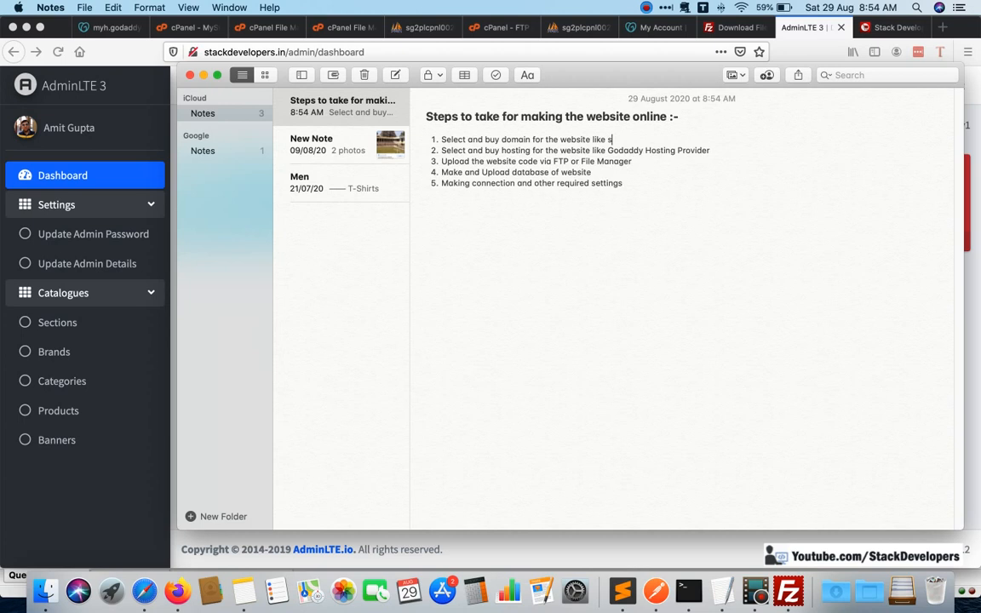
{"action": "type", "text": "stackd"}
{"action": "type", "text": "ve"}
{"action": "key", "text": "BackSpace"}
{"action": "key", "text": "BackSpace"}
{"action": "type", "text": "evelopers"}
{"action": "key", "text": "BackSpace"}
{"action": "key", "text": "BackSpace"}
Review the upload, database and connection steps in the note, glance at phpMyAdmin in Safari, and return to the admin dashboard in Firefox.
{"action": "left_click", "coordinate": [629, 185]}
{"action": "double_click", "coordinate": [560, 161]}
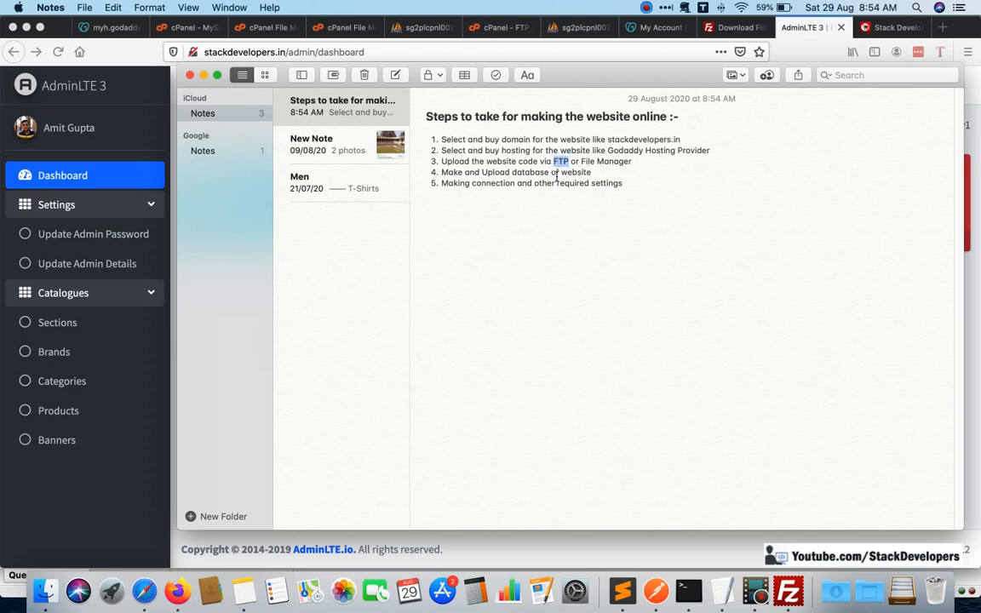
{"action": "left_click", "coordinate": [508, 172]}
{"action": "left_click", "coordinate": [626, 183]}
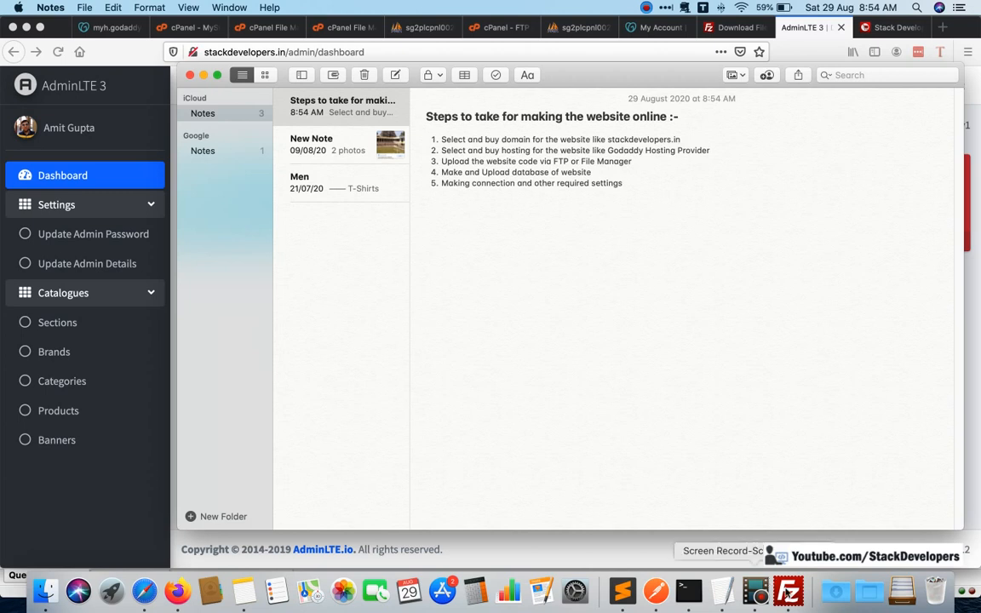
{"action": "left_click", "coordinate": [144, 590]}
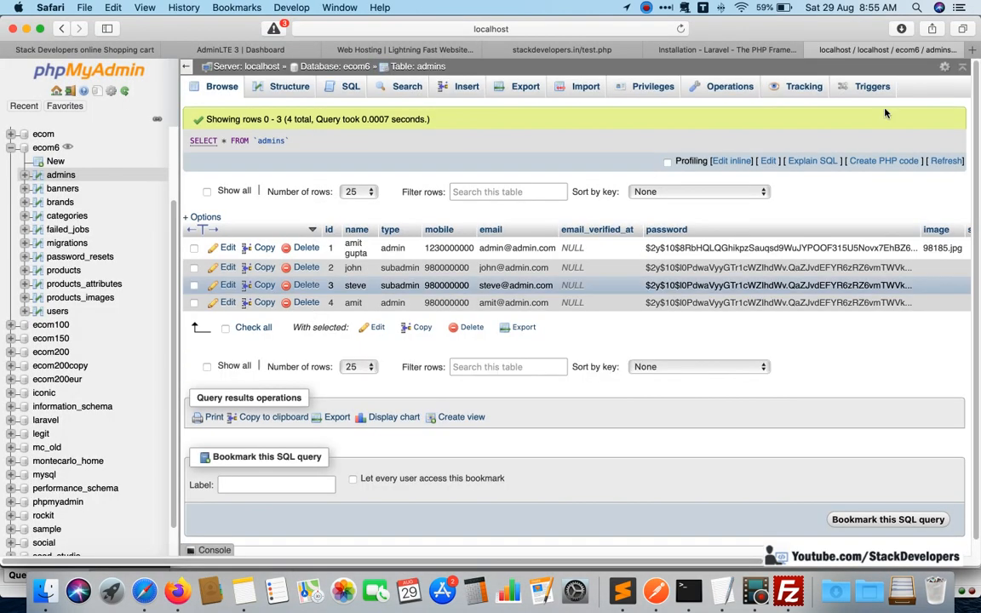
{"action": "left_click", "coordinate": [177, 591]}
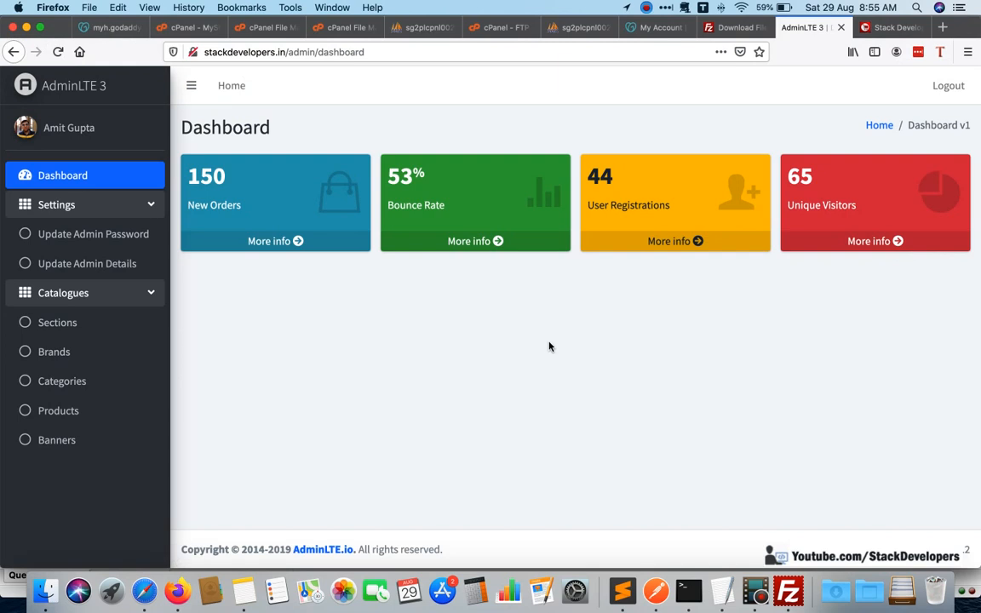